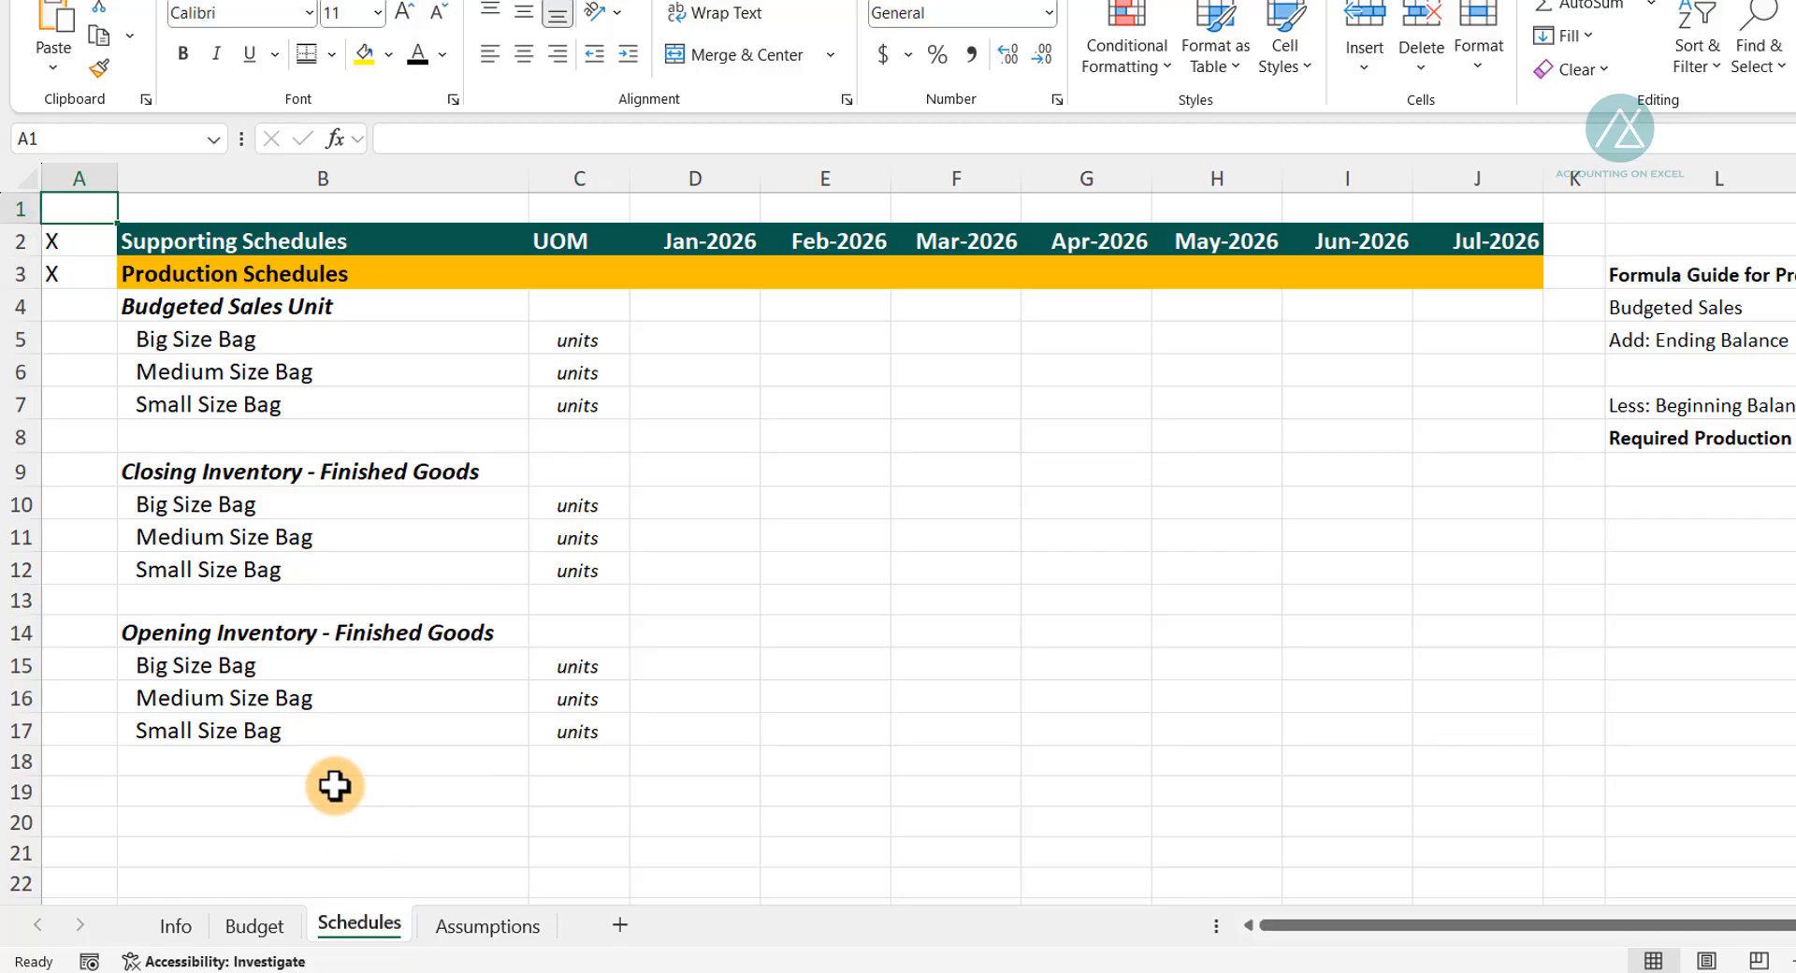
Review the Budget, Schedules and Assumptions sheets, finishing on the Assumptions sheet.
left_click(255, 926)
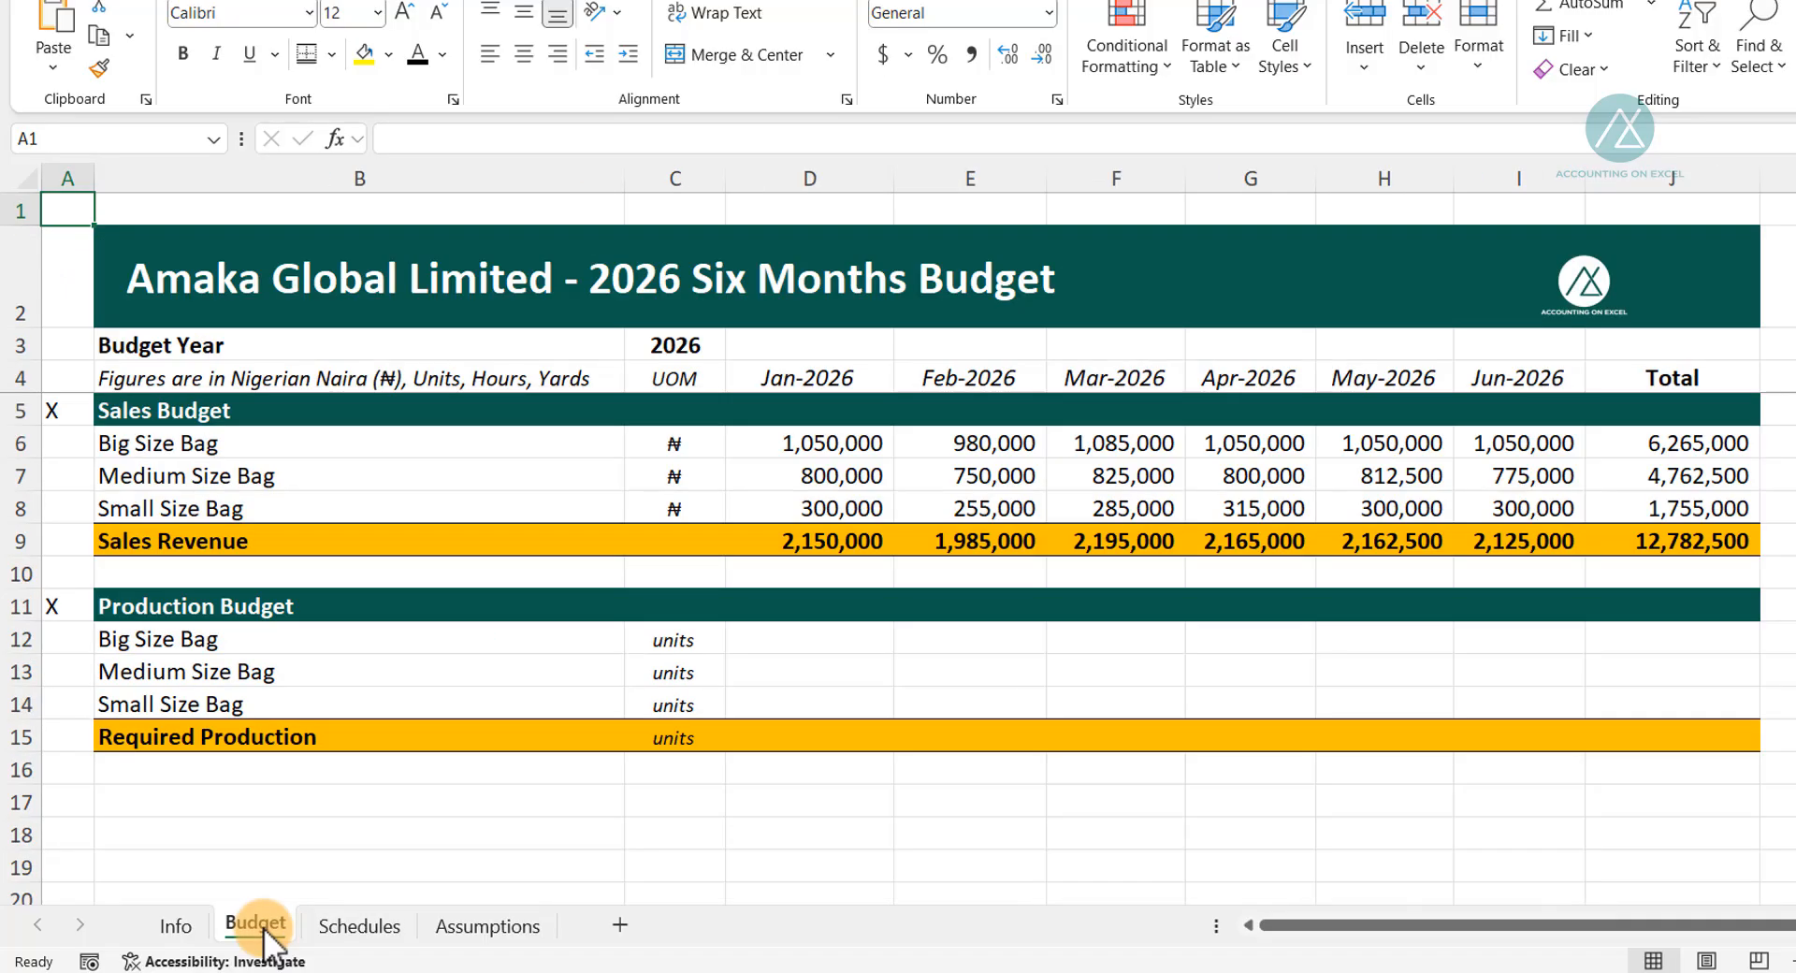
left_click(482, 926)
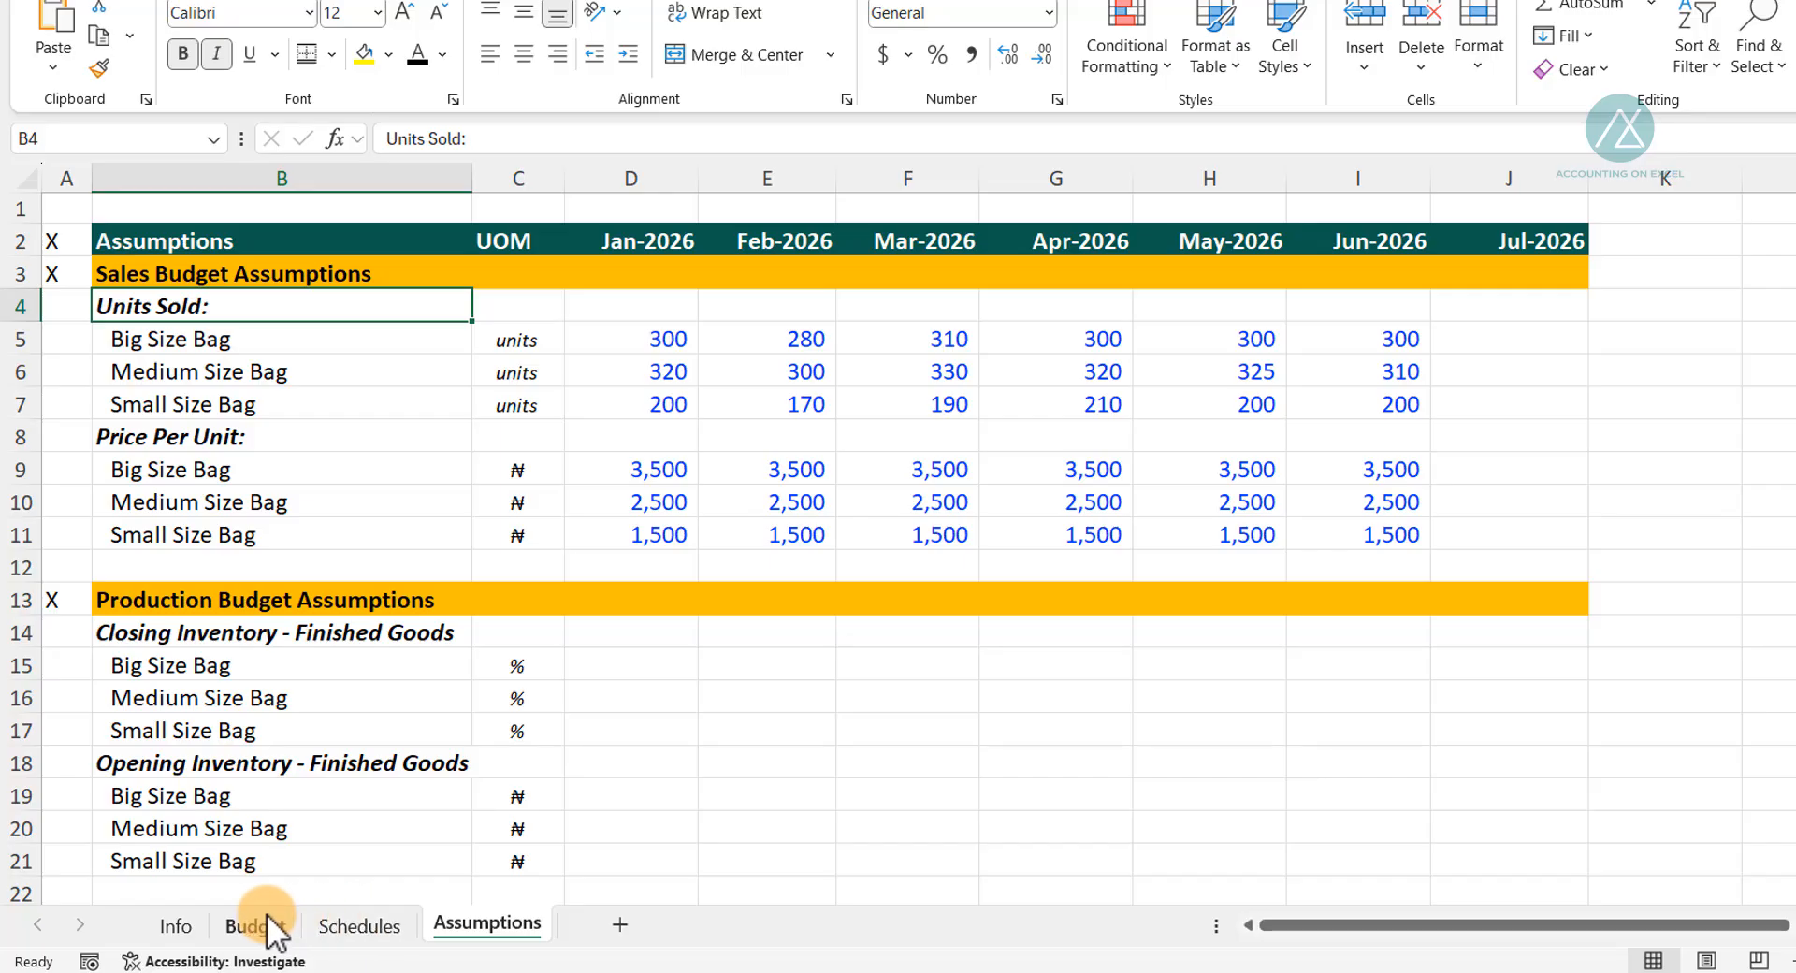
left_click(379, 940)
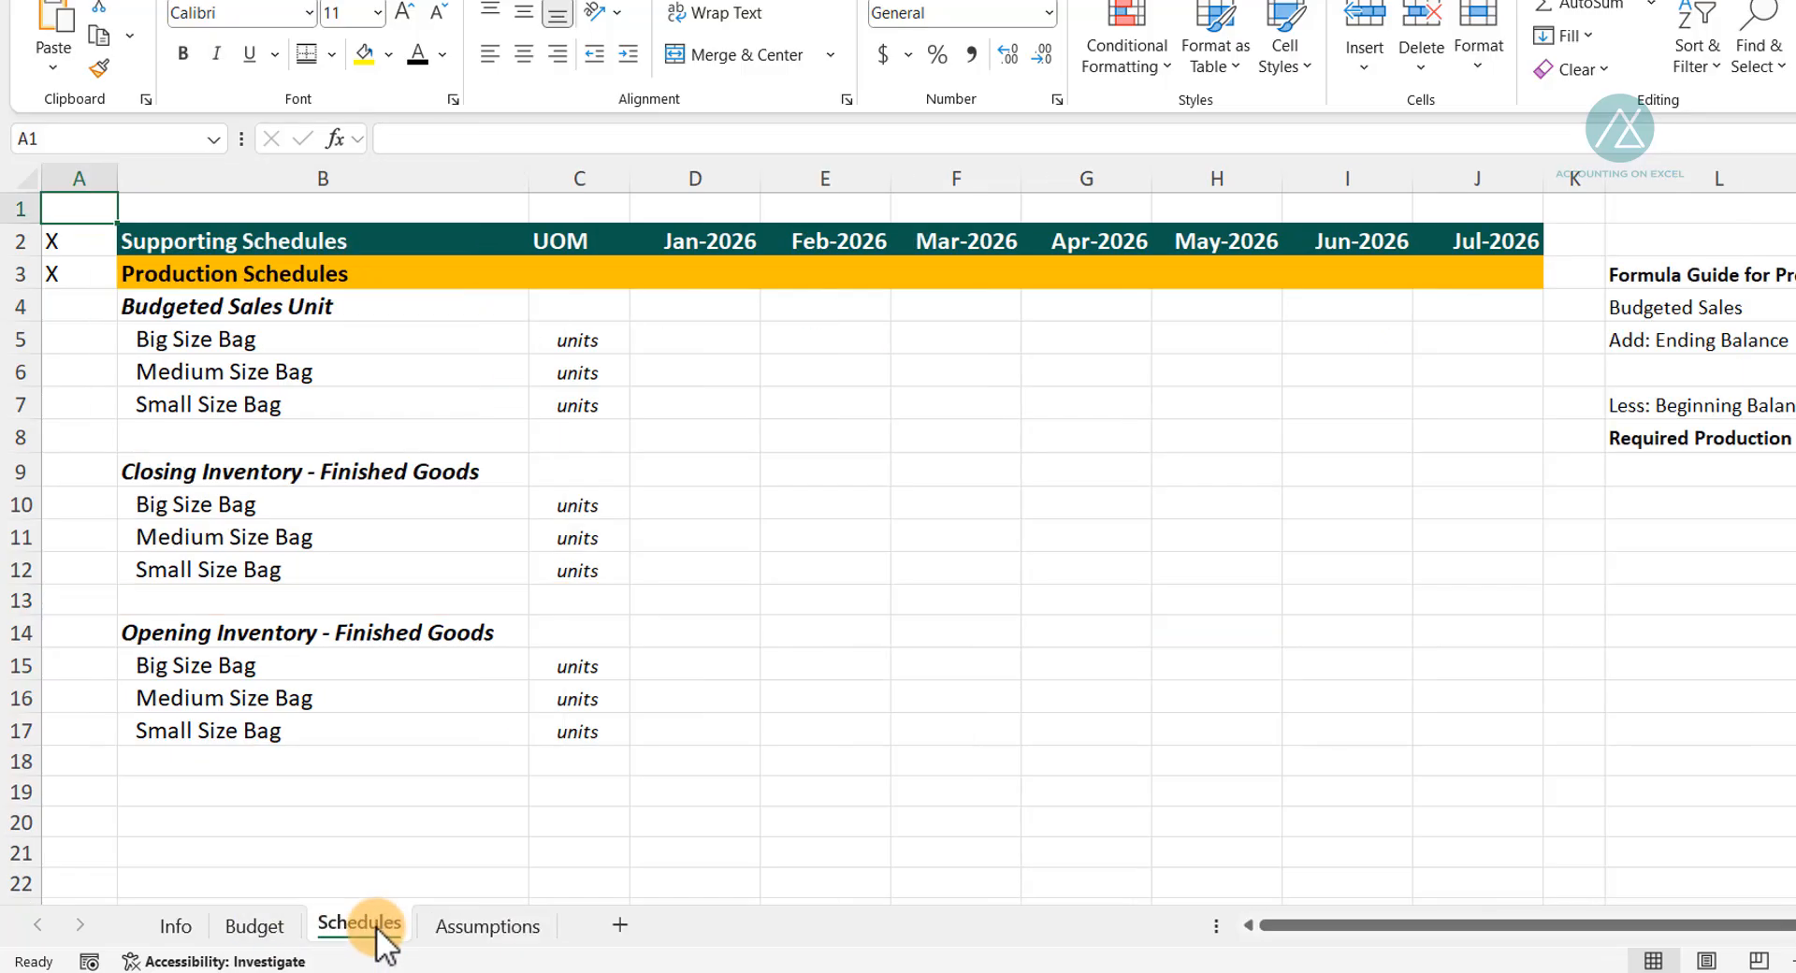
left_click(251, 924)
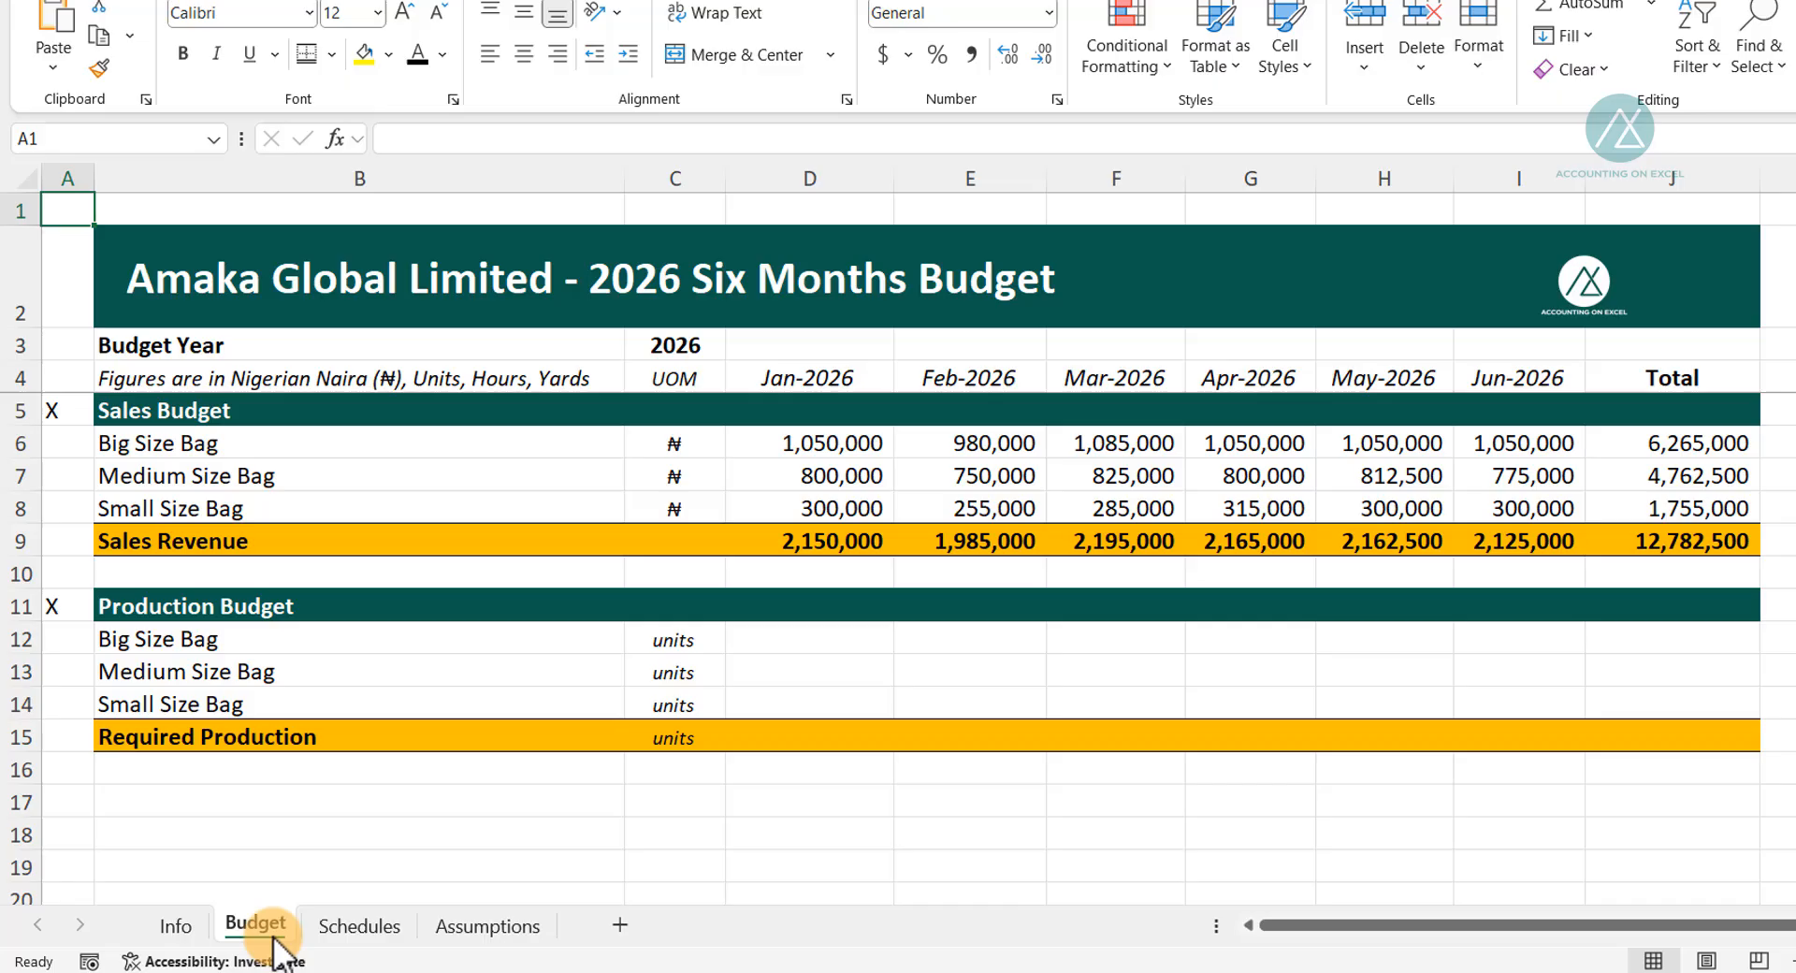
left_click(500, 927)
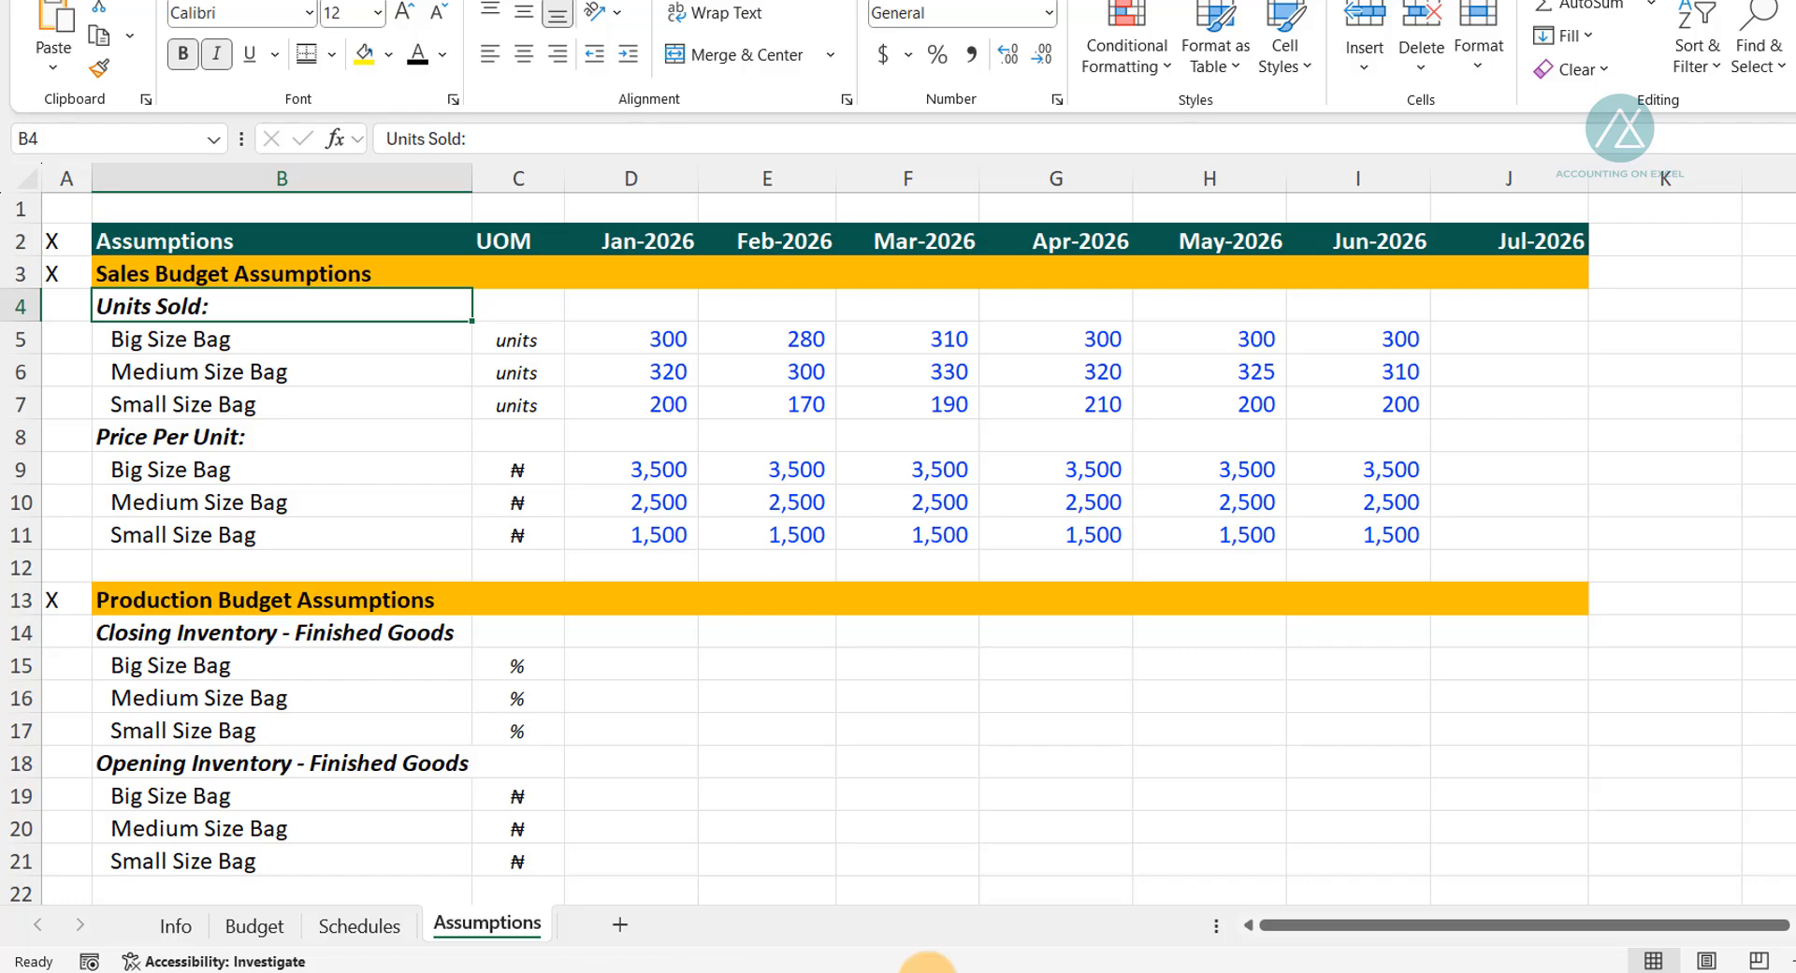
Move the production budget notes picture up from row 28 to column H, beside the Production Budget Assumptions rows.
scroll(710, 787, "down", 1)
scroll(711, 786, "down", 7)
left_click_drag(760, 762, 868, 651)
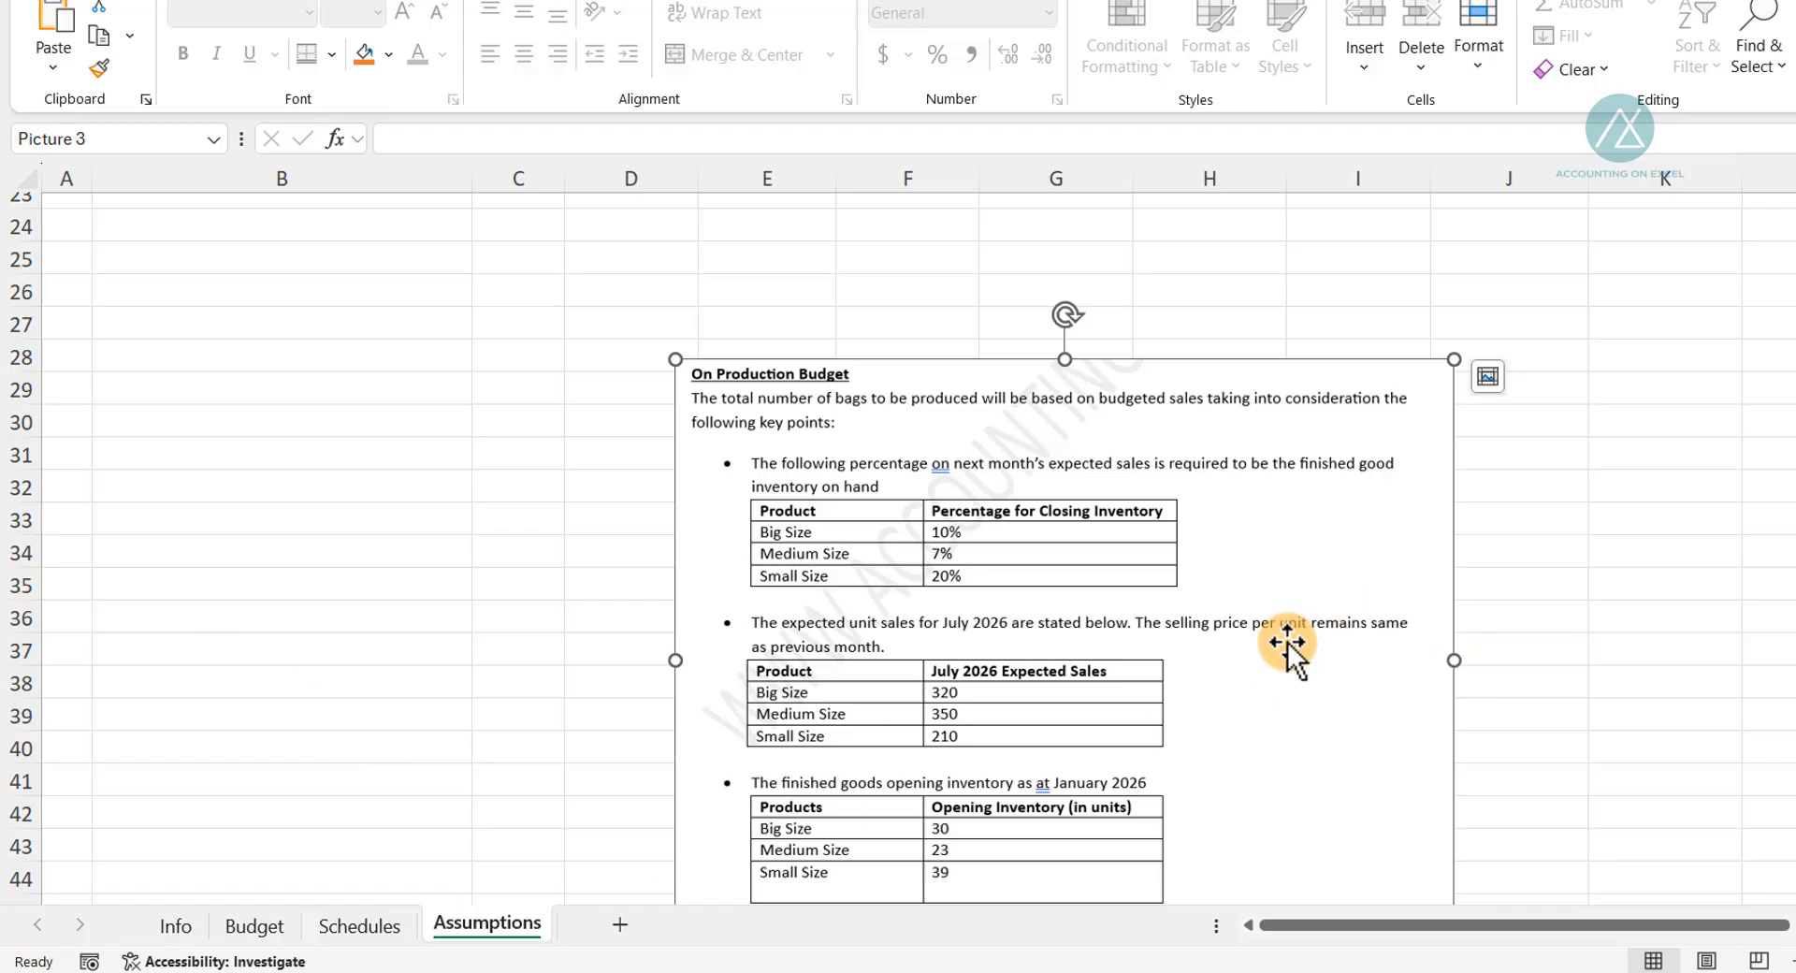
left_click_drag(1287, 654, 1606, 159)
left_click_drag(1256, 861, 1575, 233)
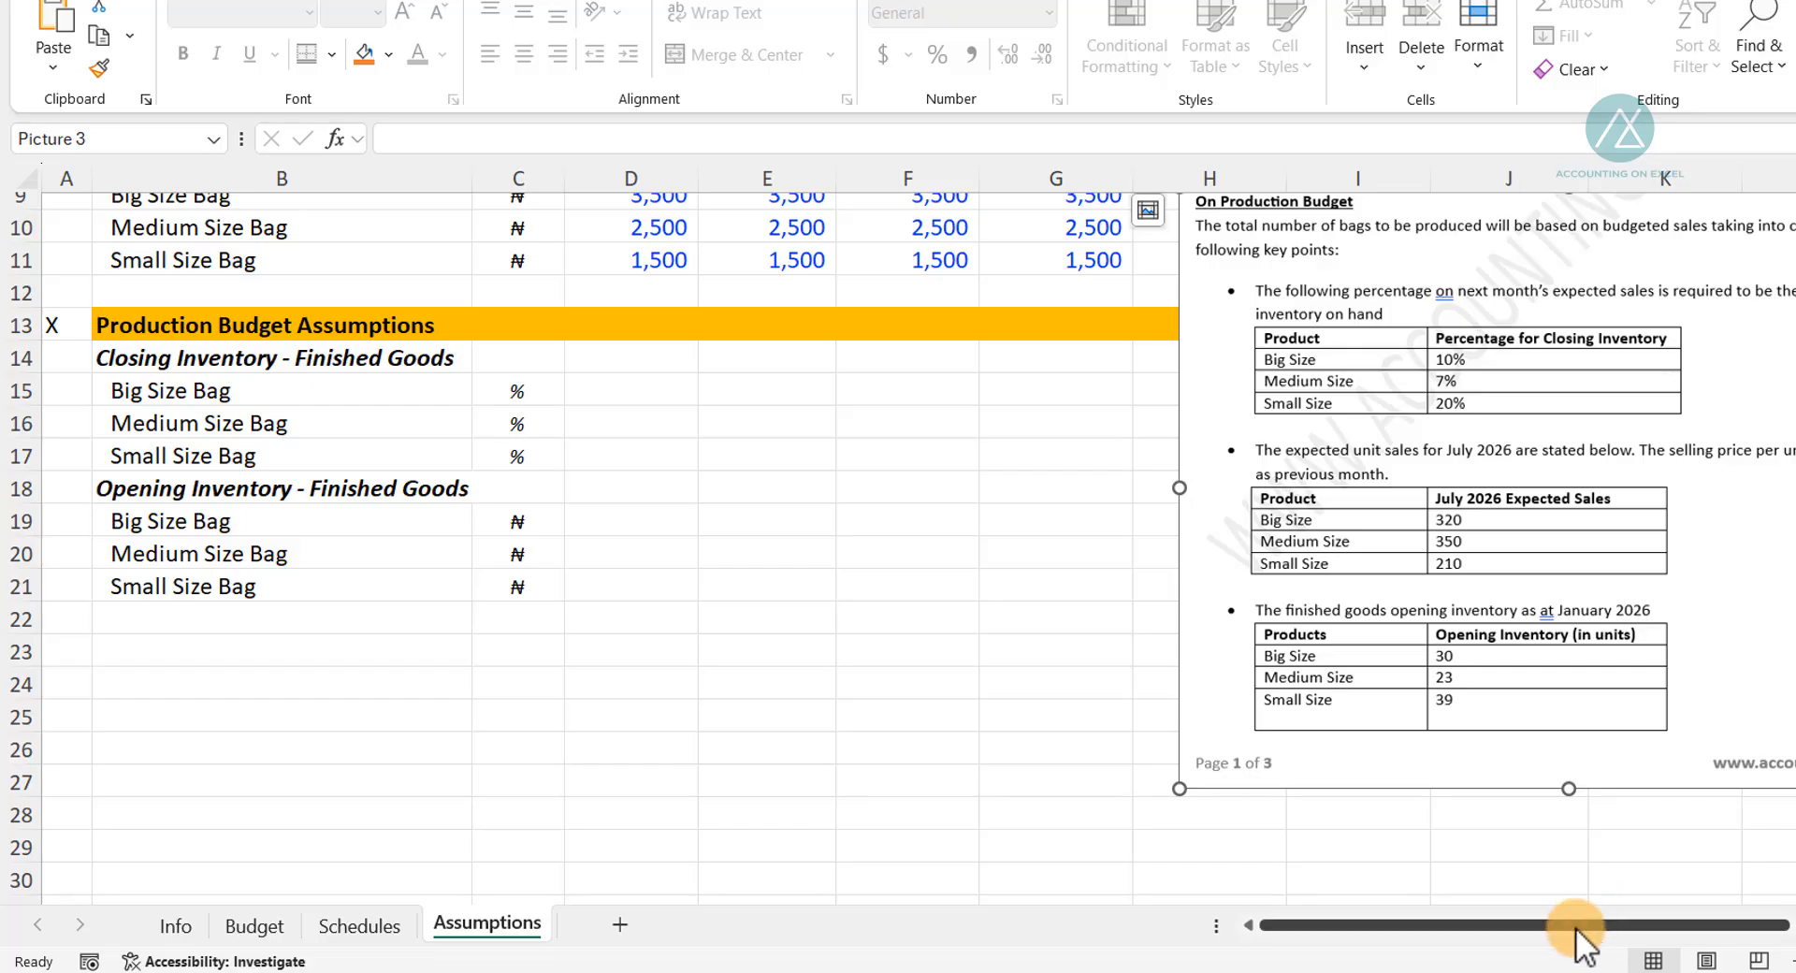
Shrink the production budget notes picture proportionally and place it beyond the assumptions table, starting at column K.
left_click_drag(1576, 929, 1680, 870)
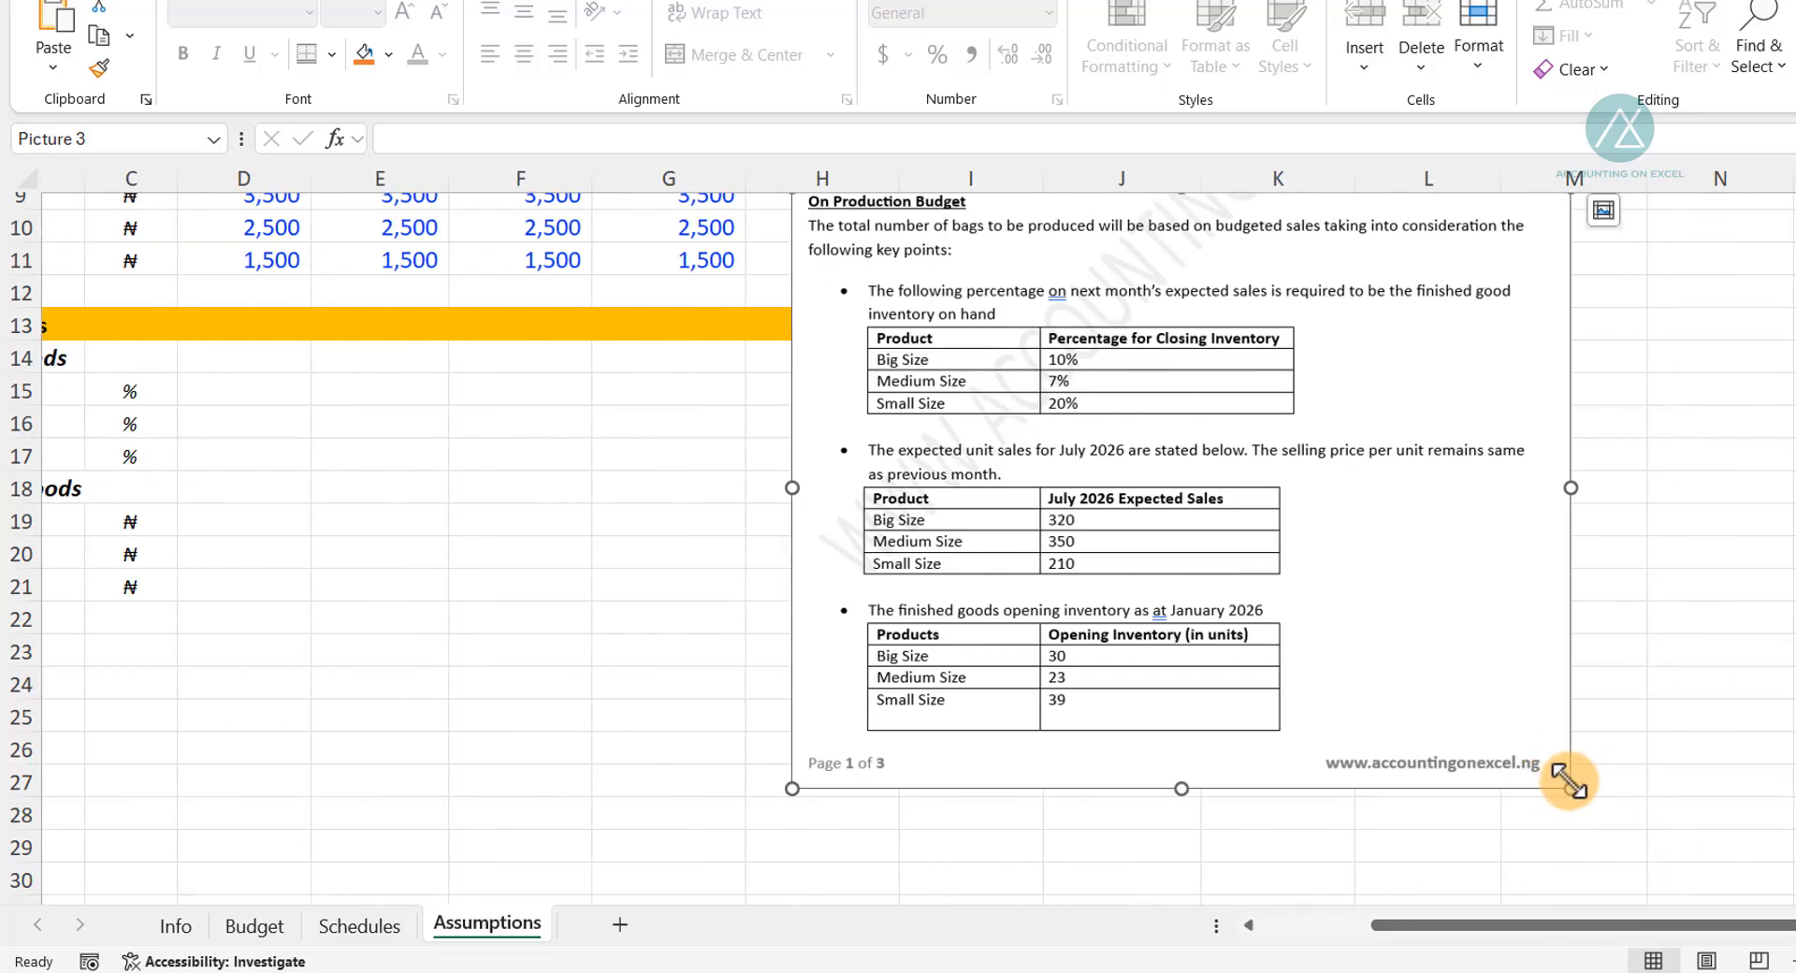
left_click_drag(1572, 789, 1477, 717)
left_click_drag(1272, 562, 1565, 586)
scroll(1575, 644, "up", 2)
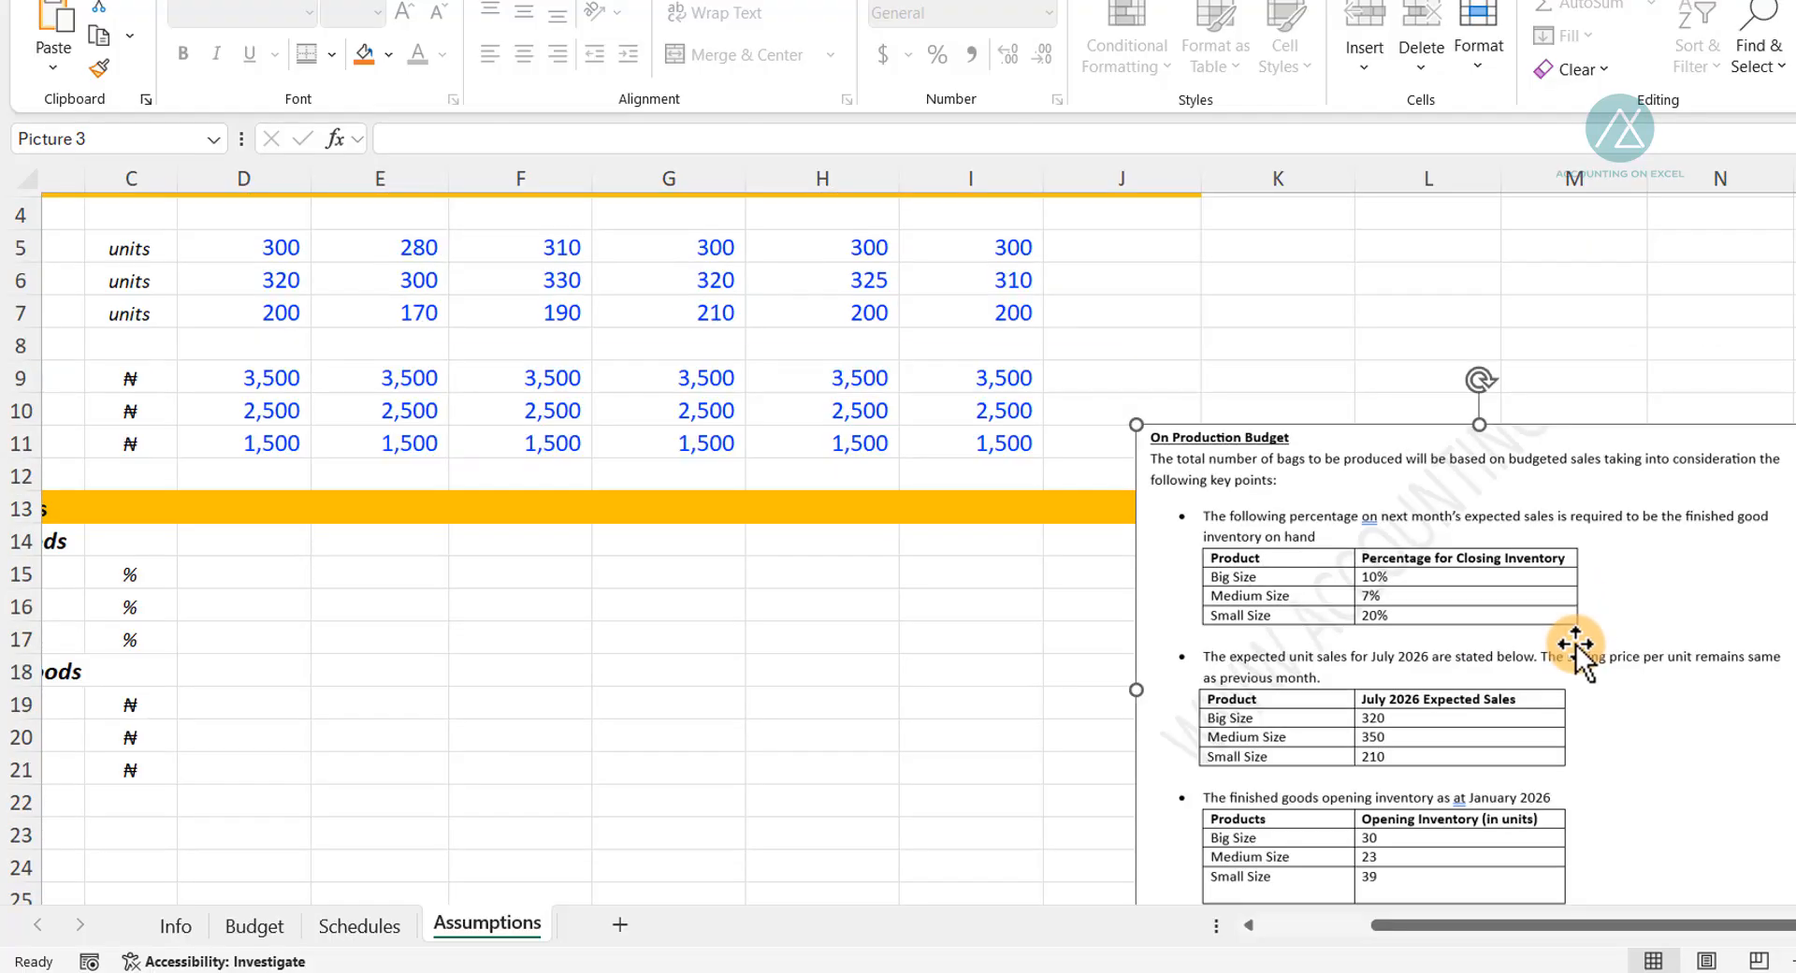
left_click_drag(1316, 614, 1384, 591)
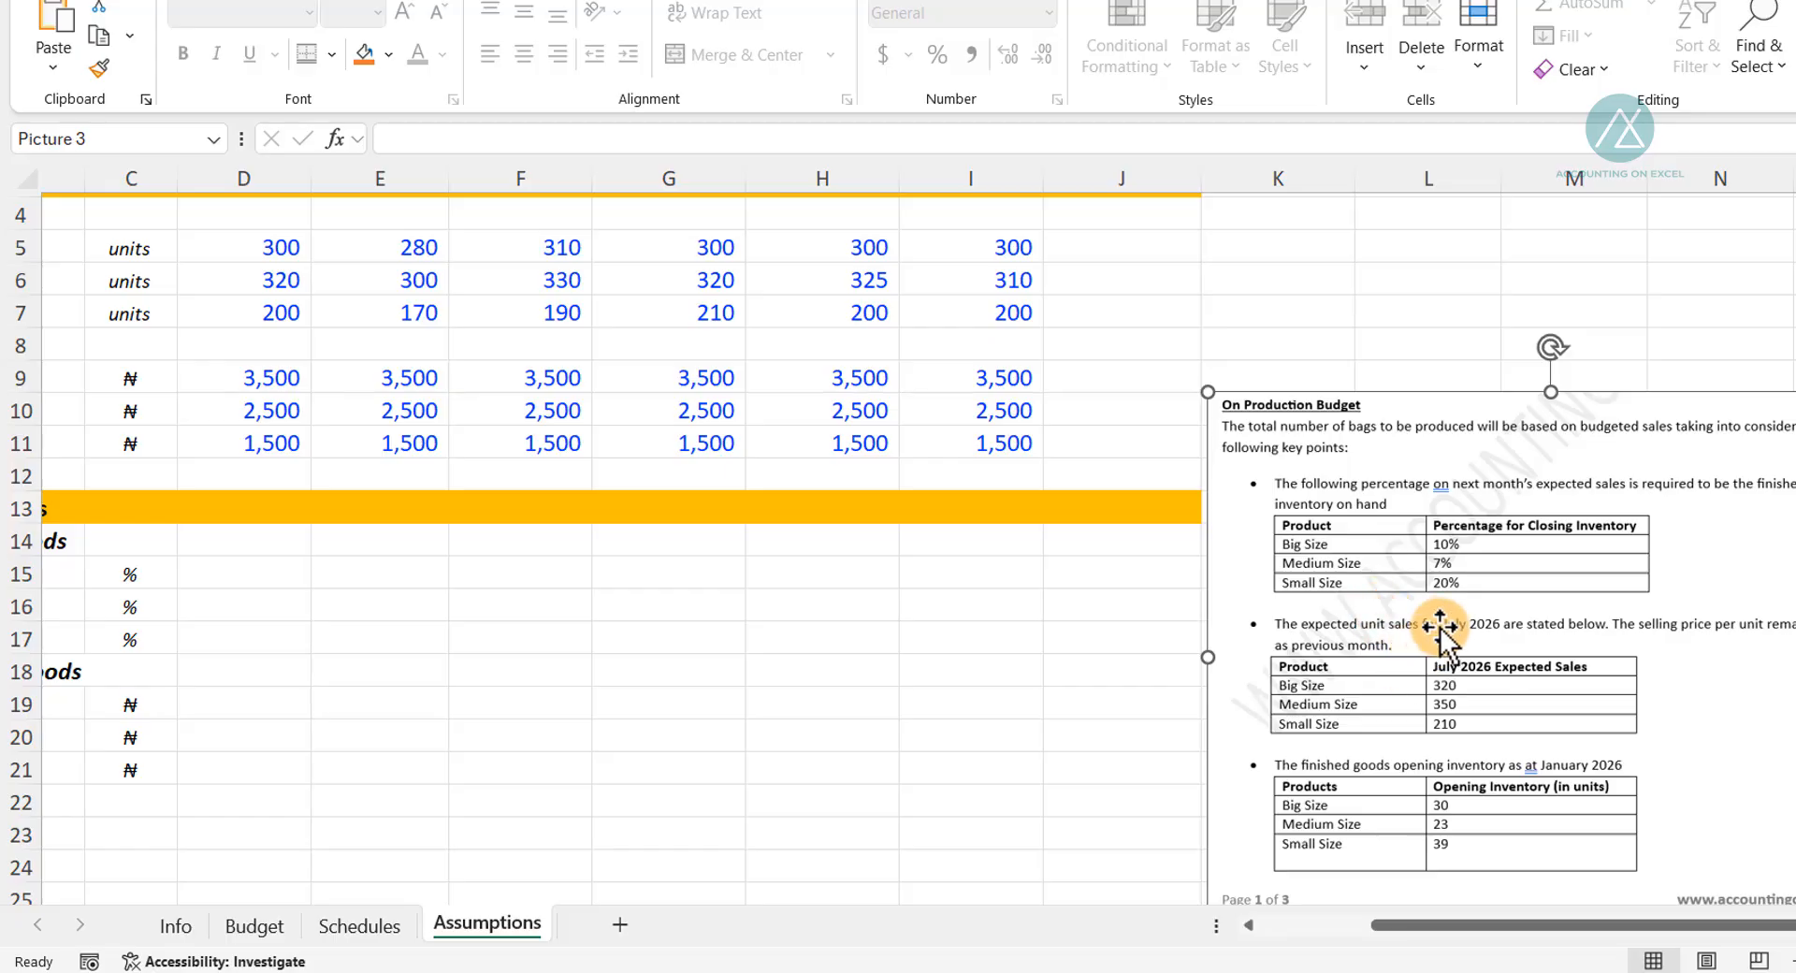
Move the production budget notes picture back over the assumptions table from column F and enlarge it for reading.
left_click_drag(1394, 926, 1257, 929)
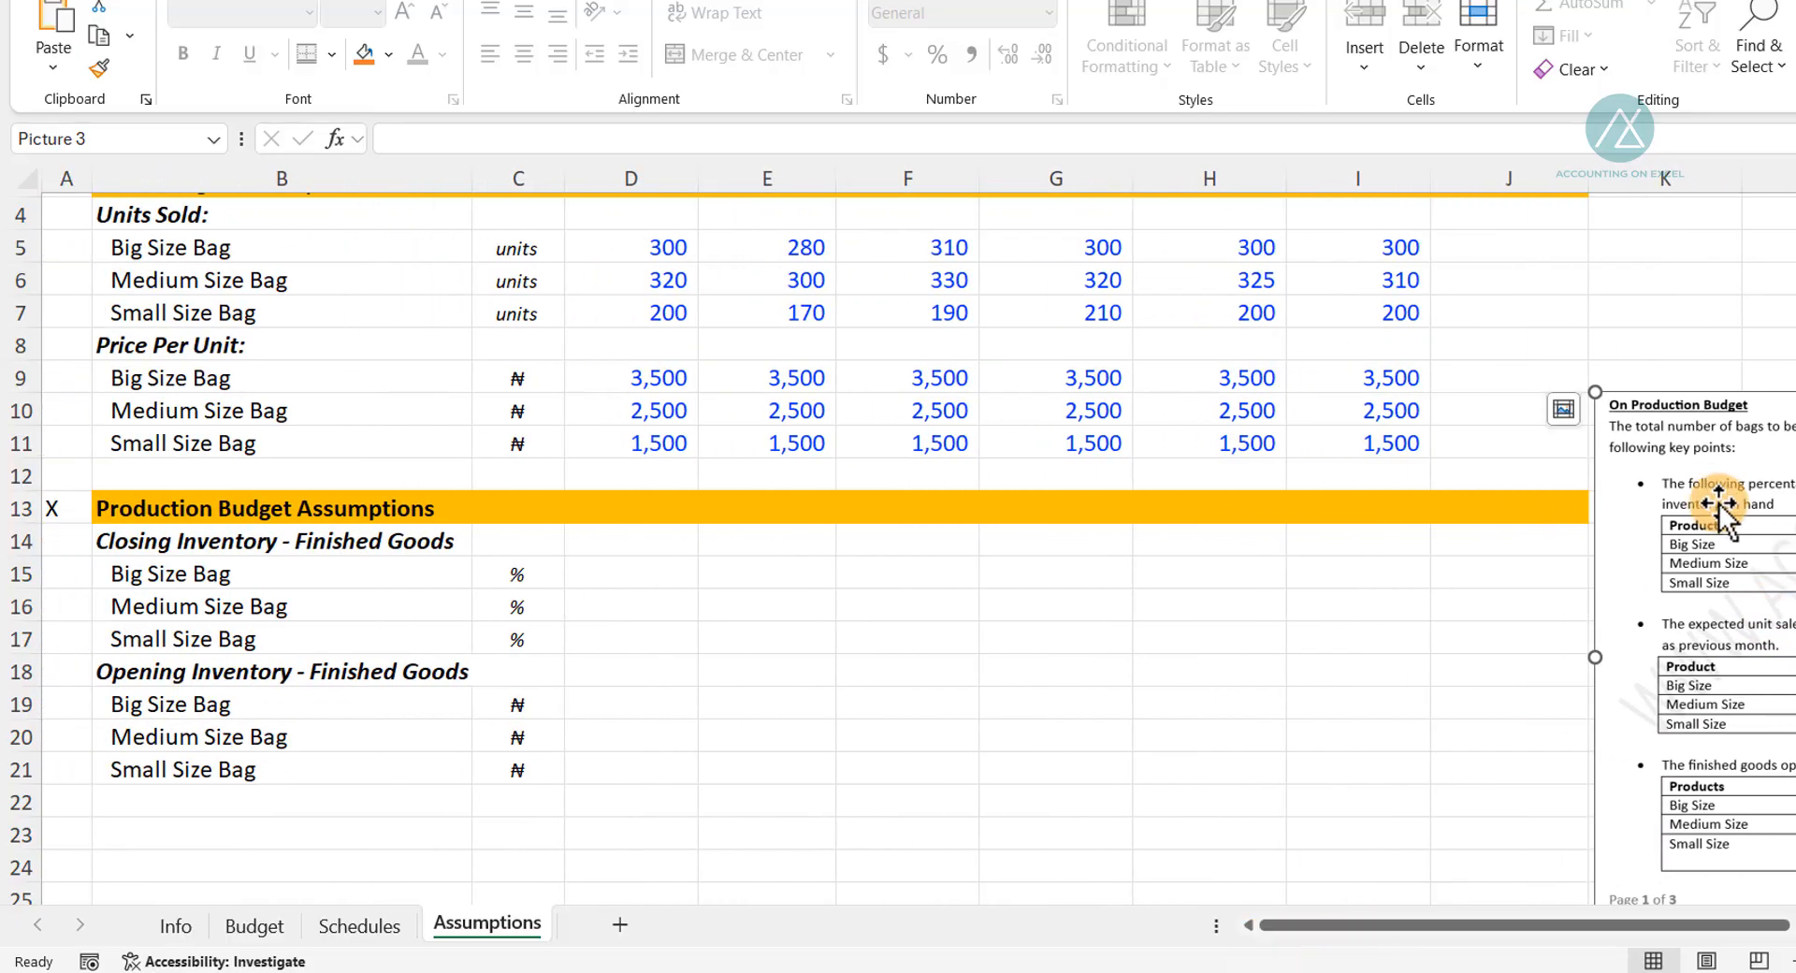
left_click_drag(1718, 560, 940, 842)
left_click_drag(1070, 787, 1179, 394)
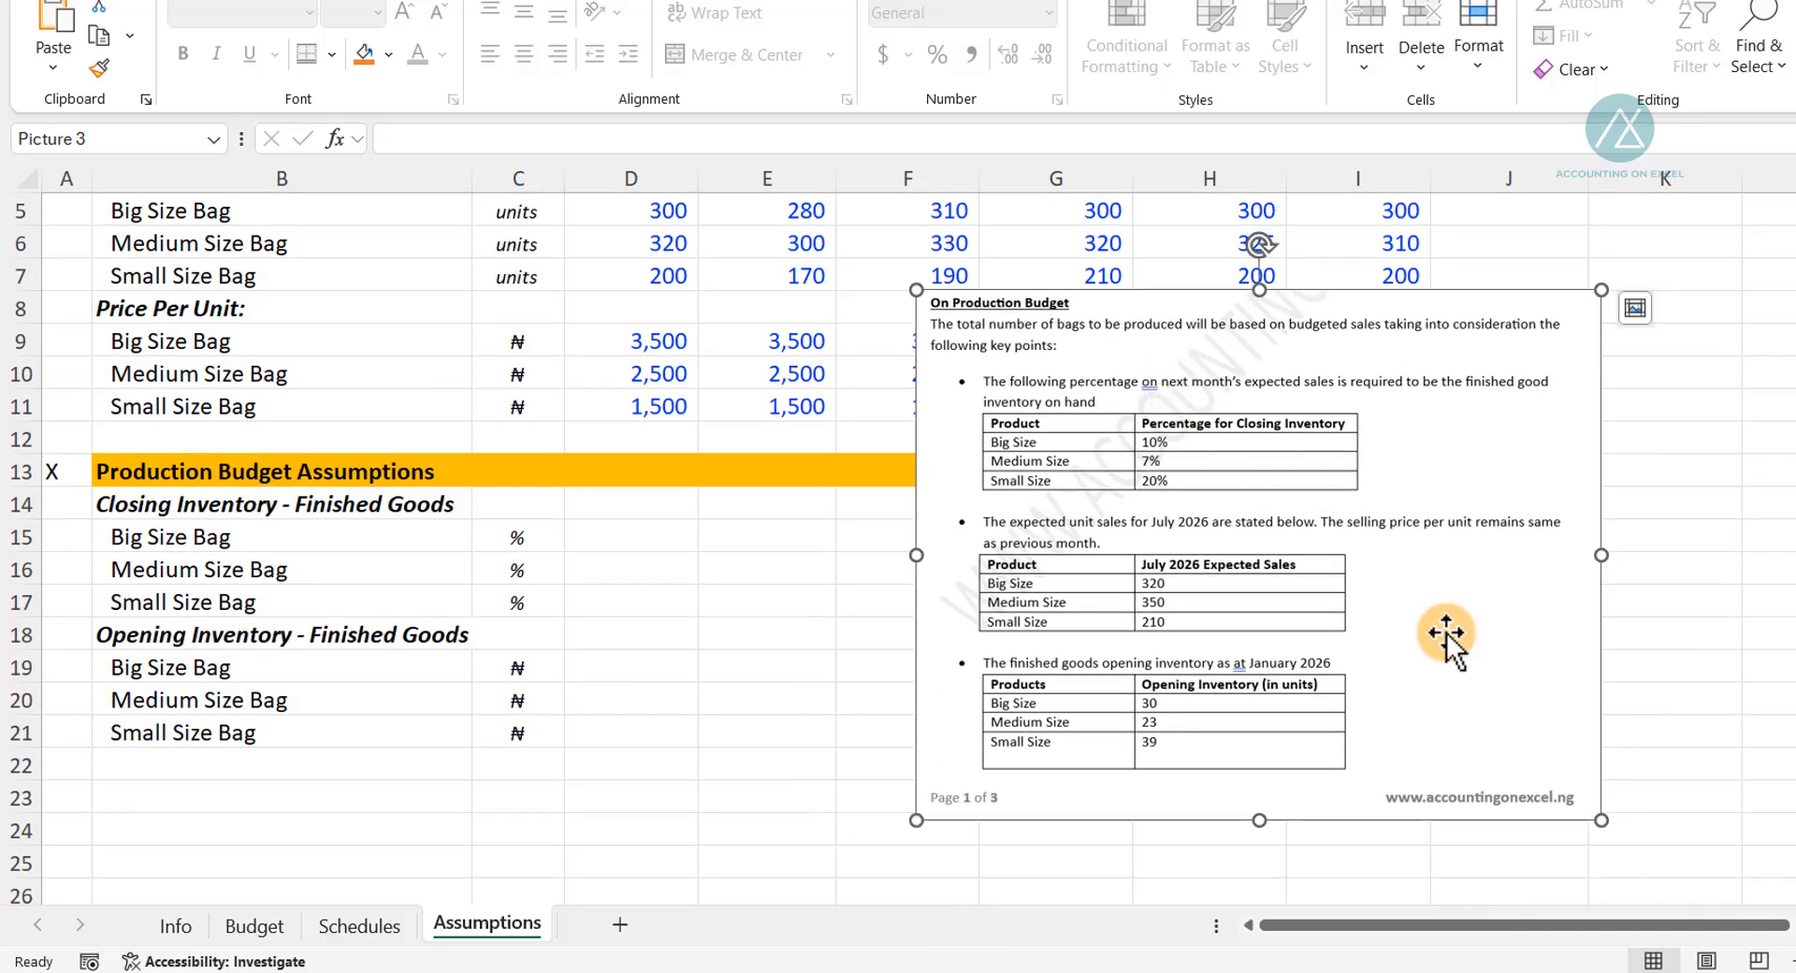
left_click_drag(1601, 821, 1711, 905)
left_click_drag(1304, 600, 1276, 703)
scroll(1295, 589, "down", 1)
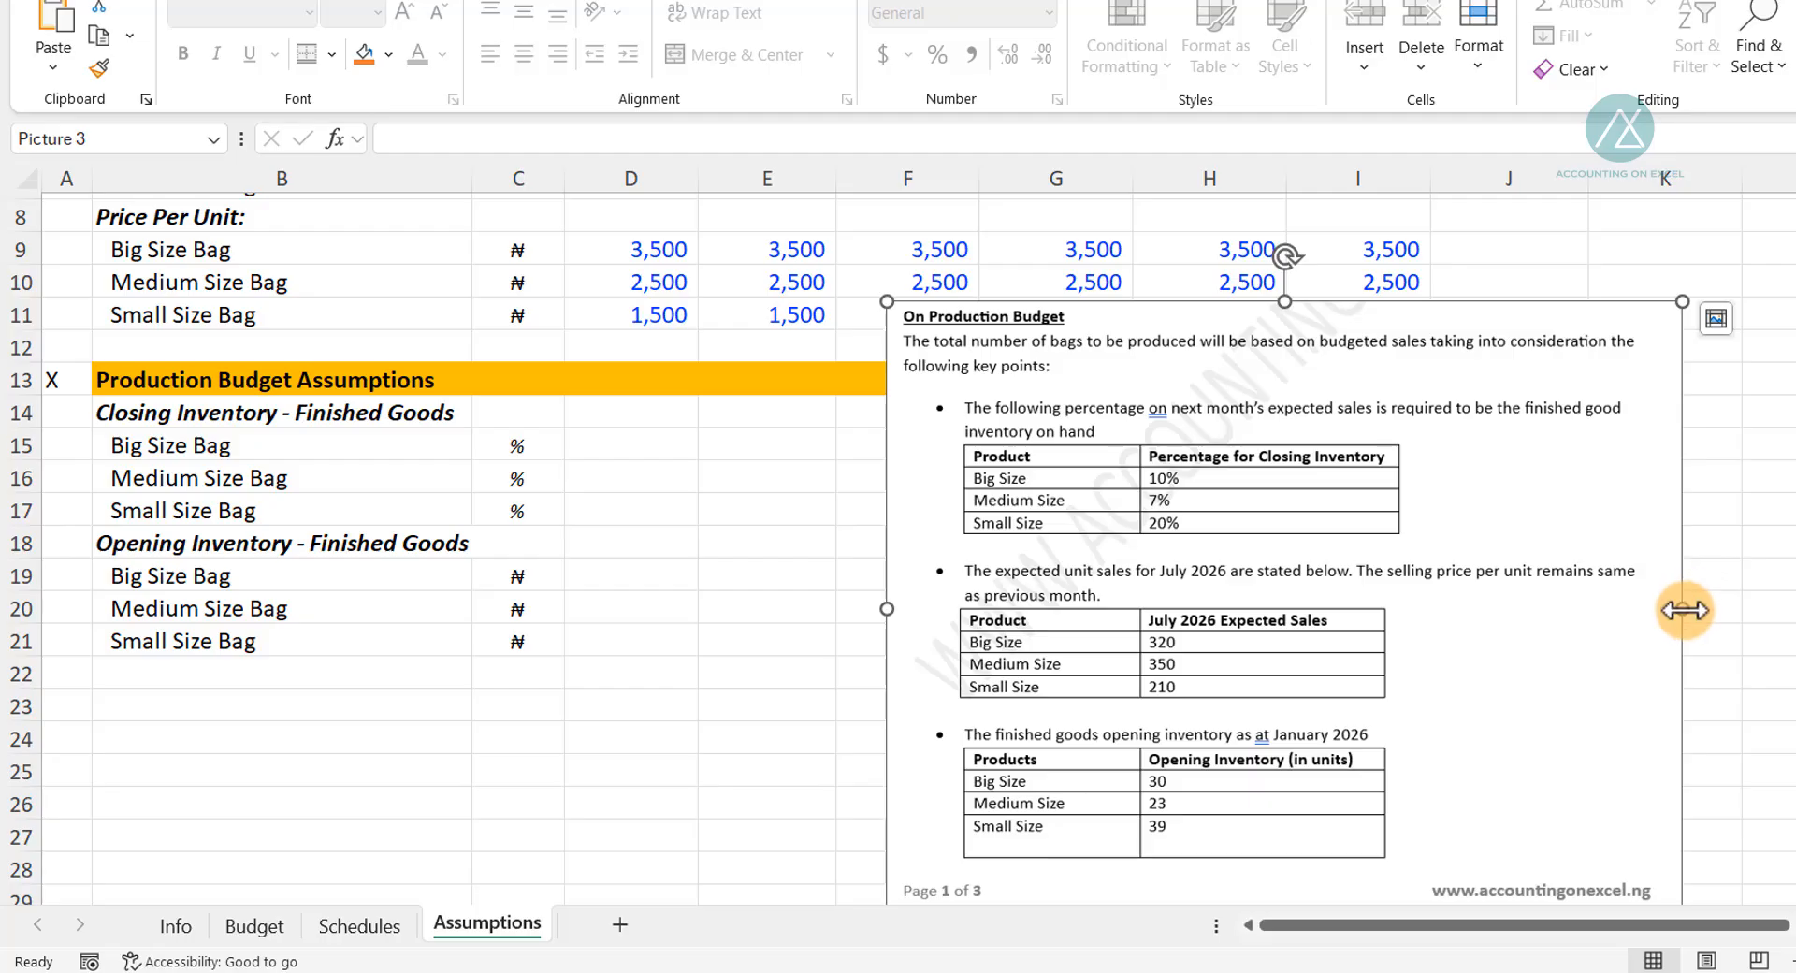
left_click_drag(1684, 608, 1733, 608)
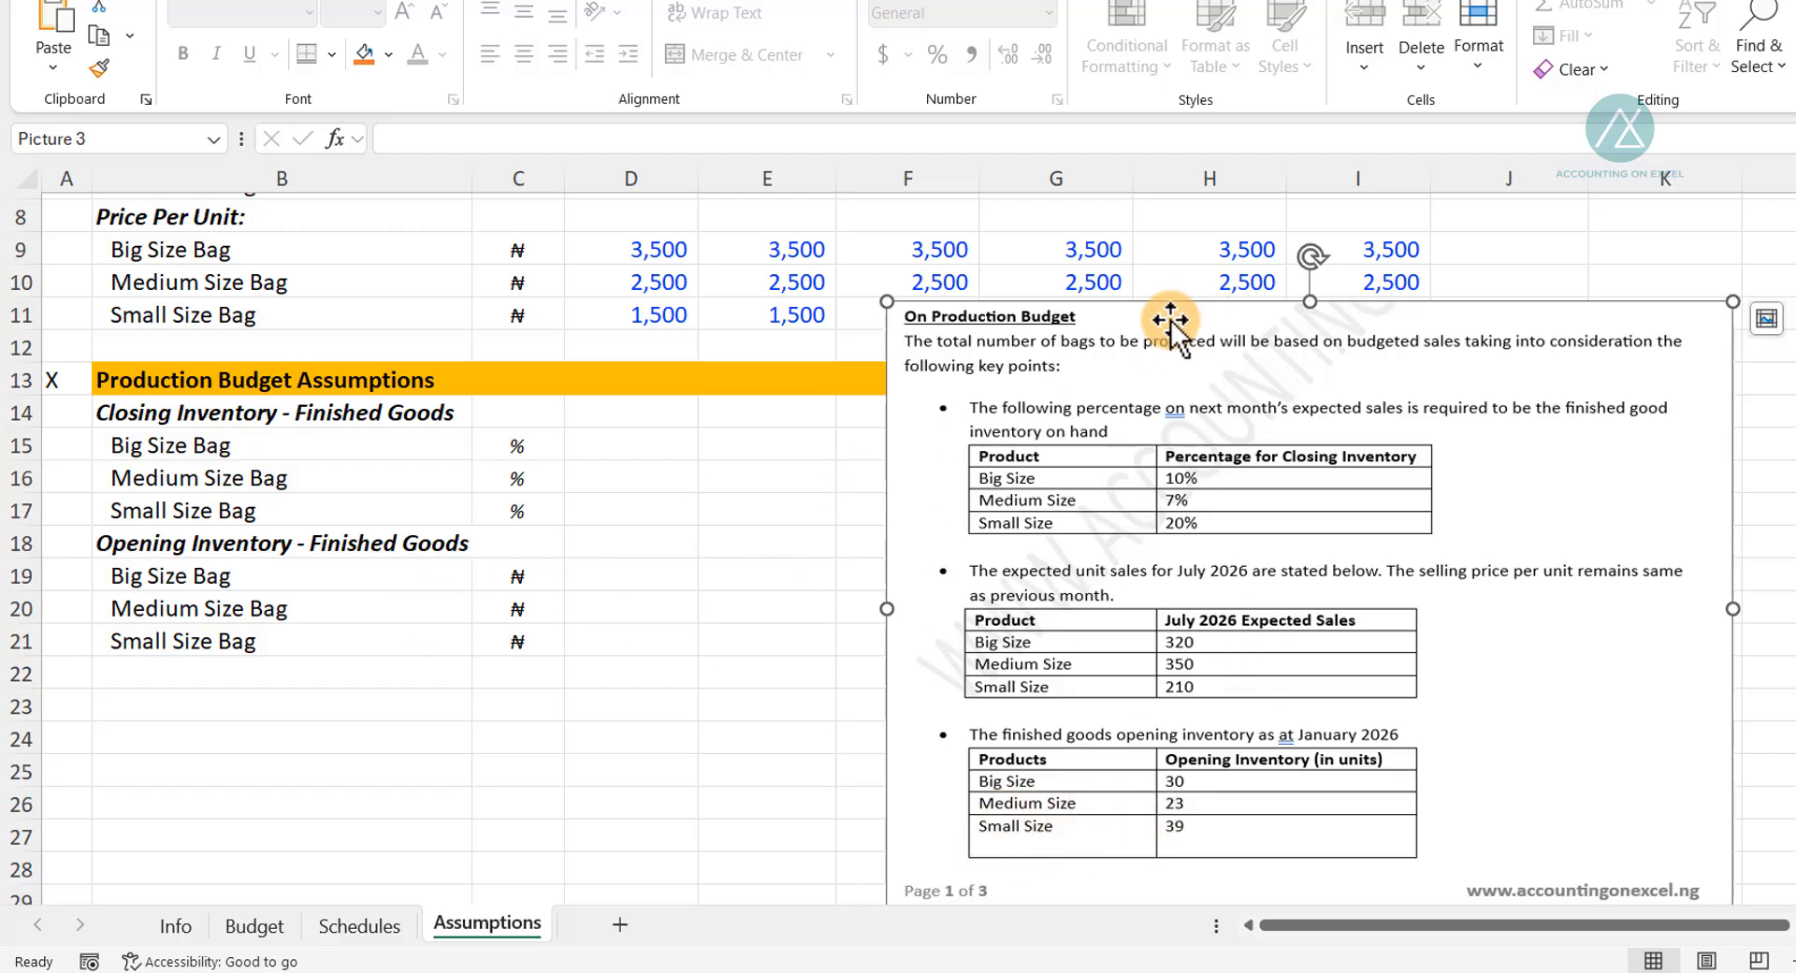
Move the notes picture below the assumption rows and enter January closing inventory percentages of 10%, 7% and 20% in D15:D17.
left_click_drag(1169, 319, 1082, 637)
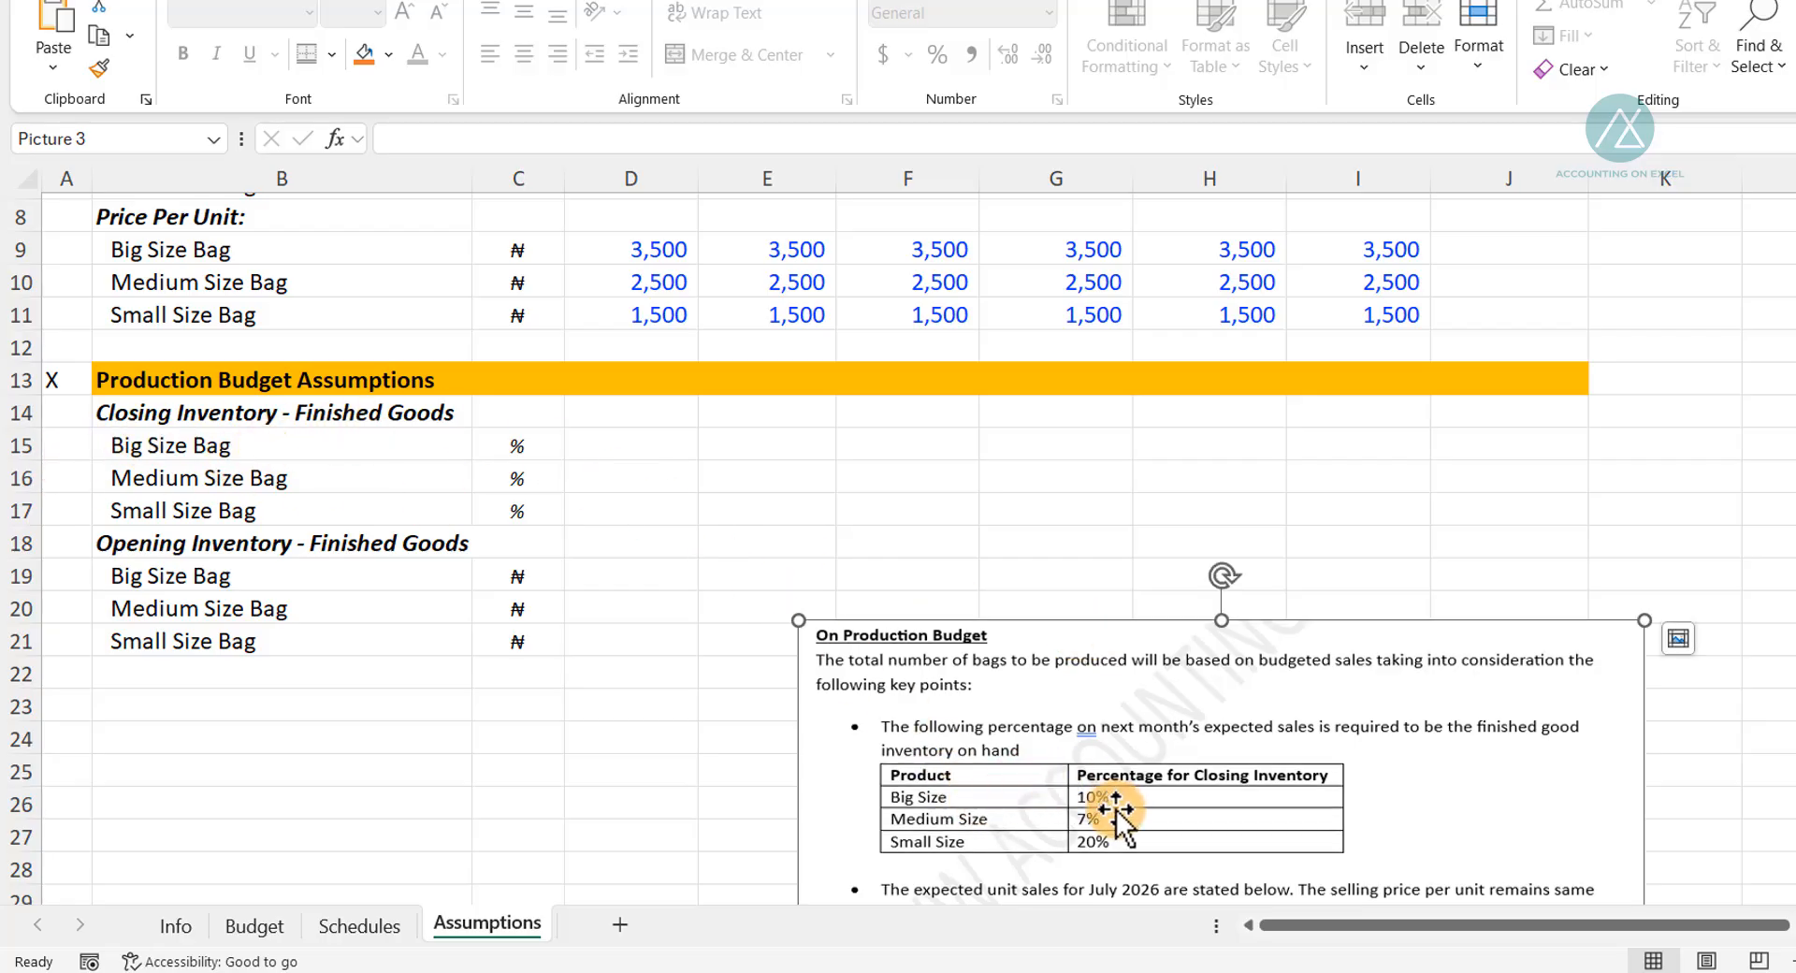
left_click(605, 440)
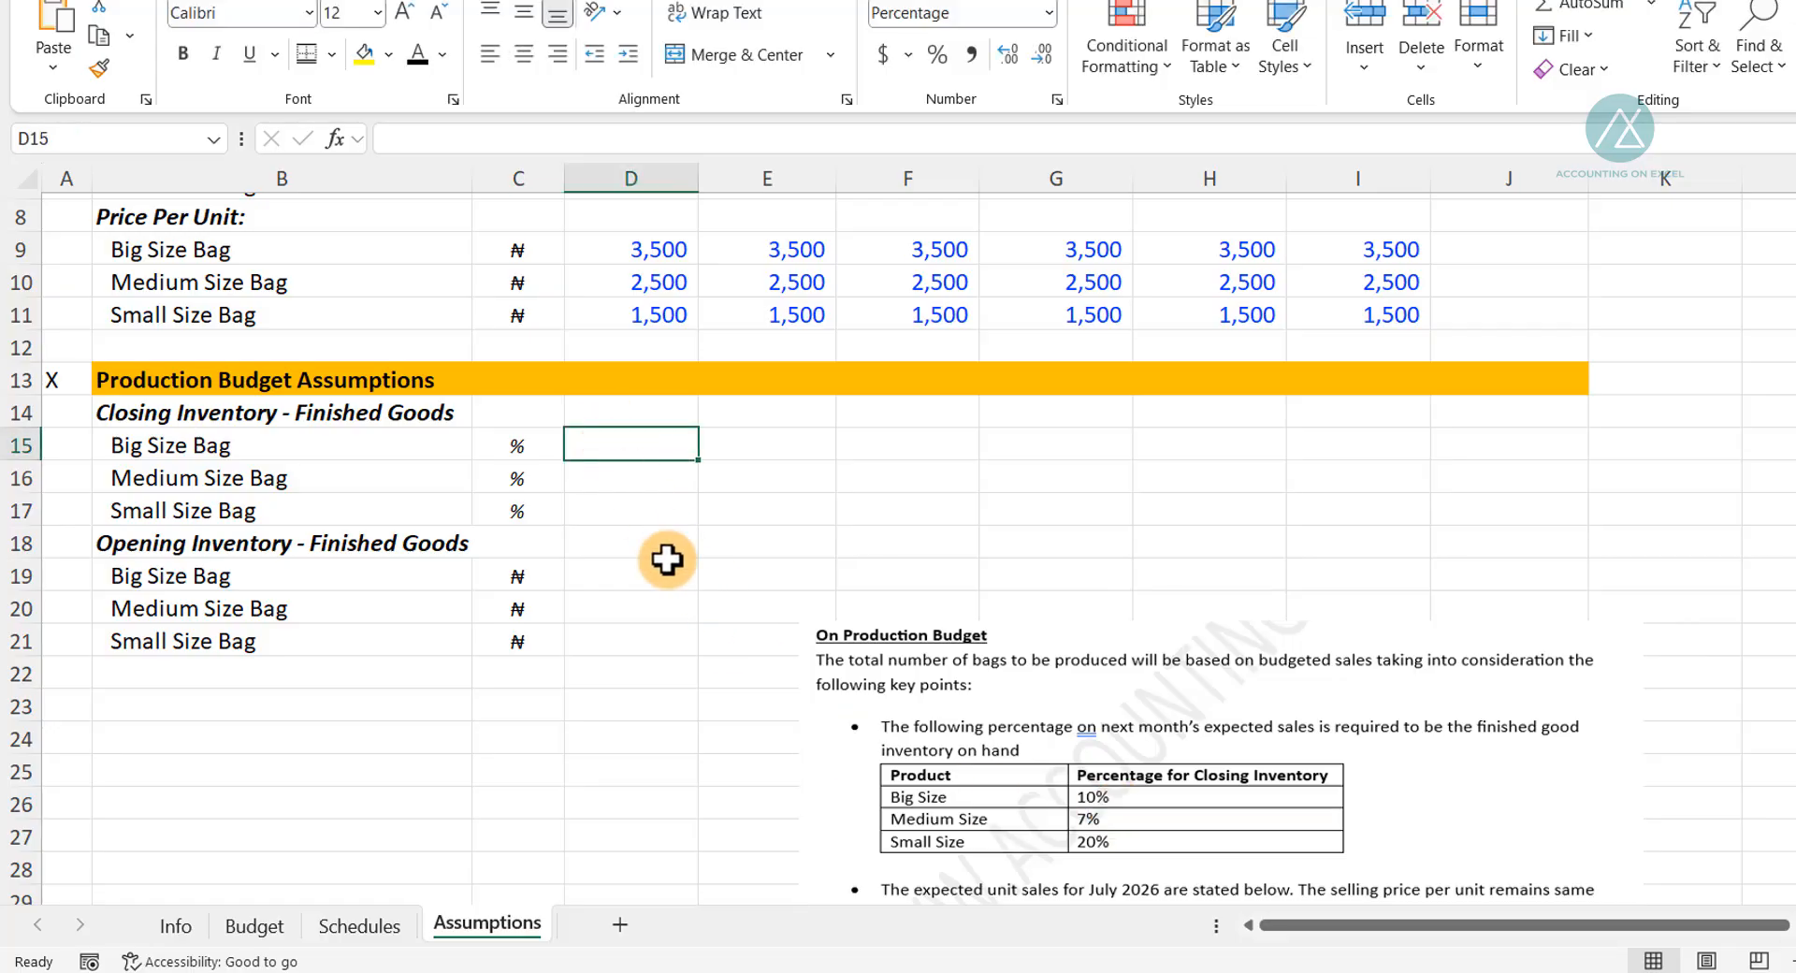
type("10")
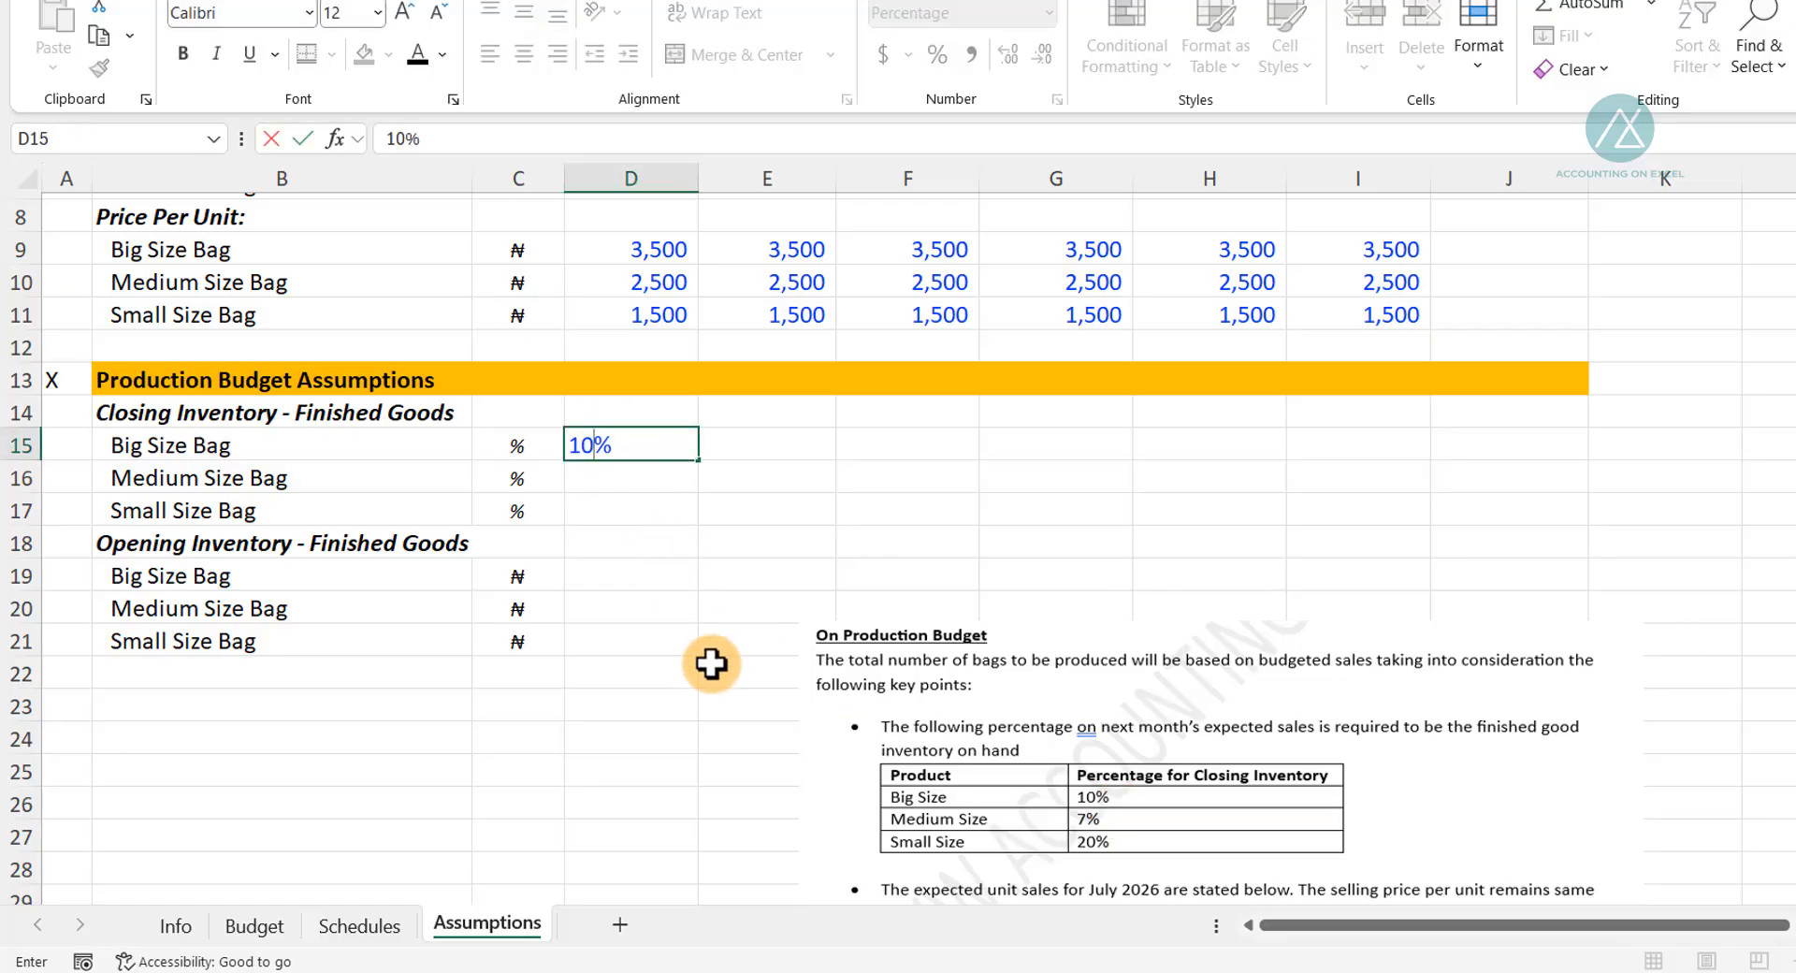
key("Return")
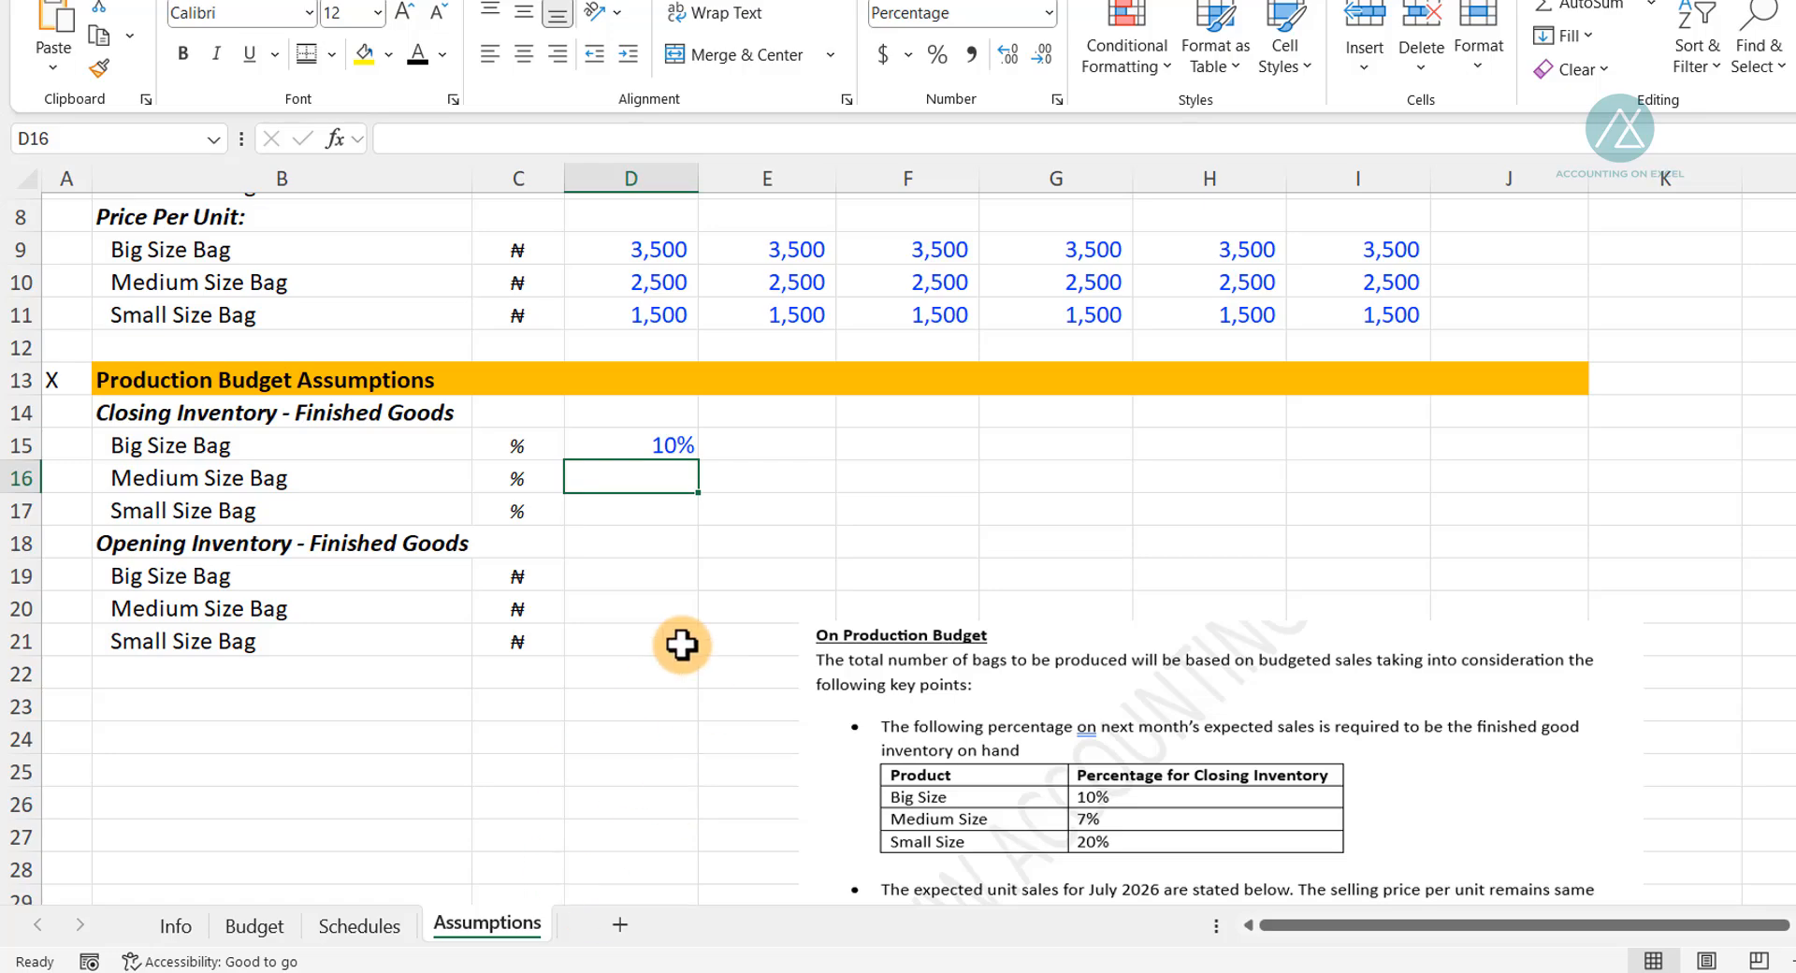
left_click(670, 449)
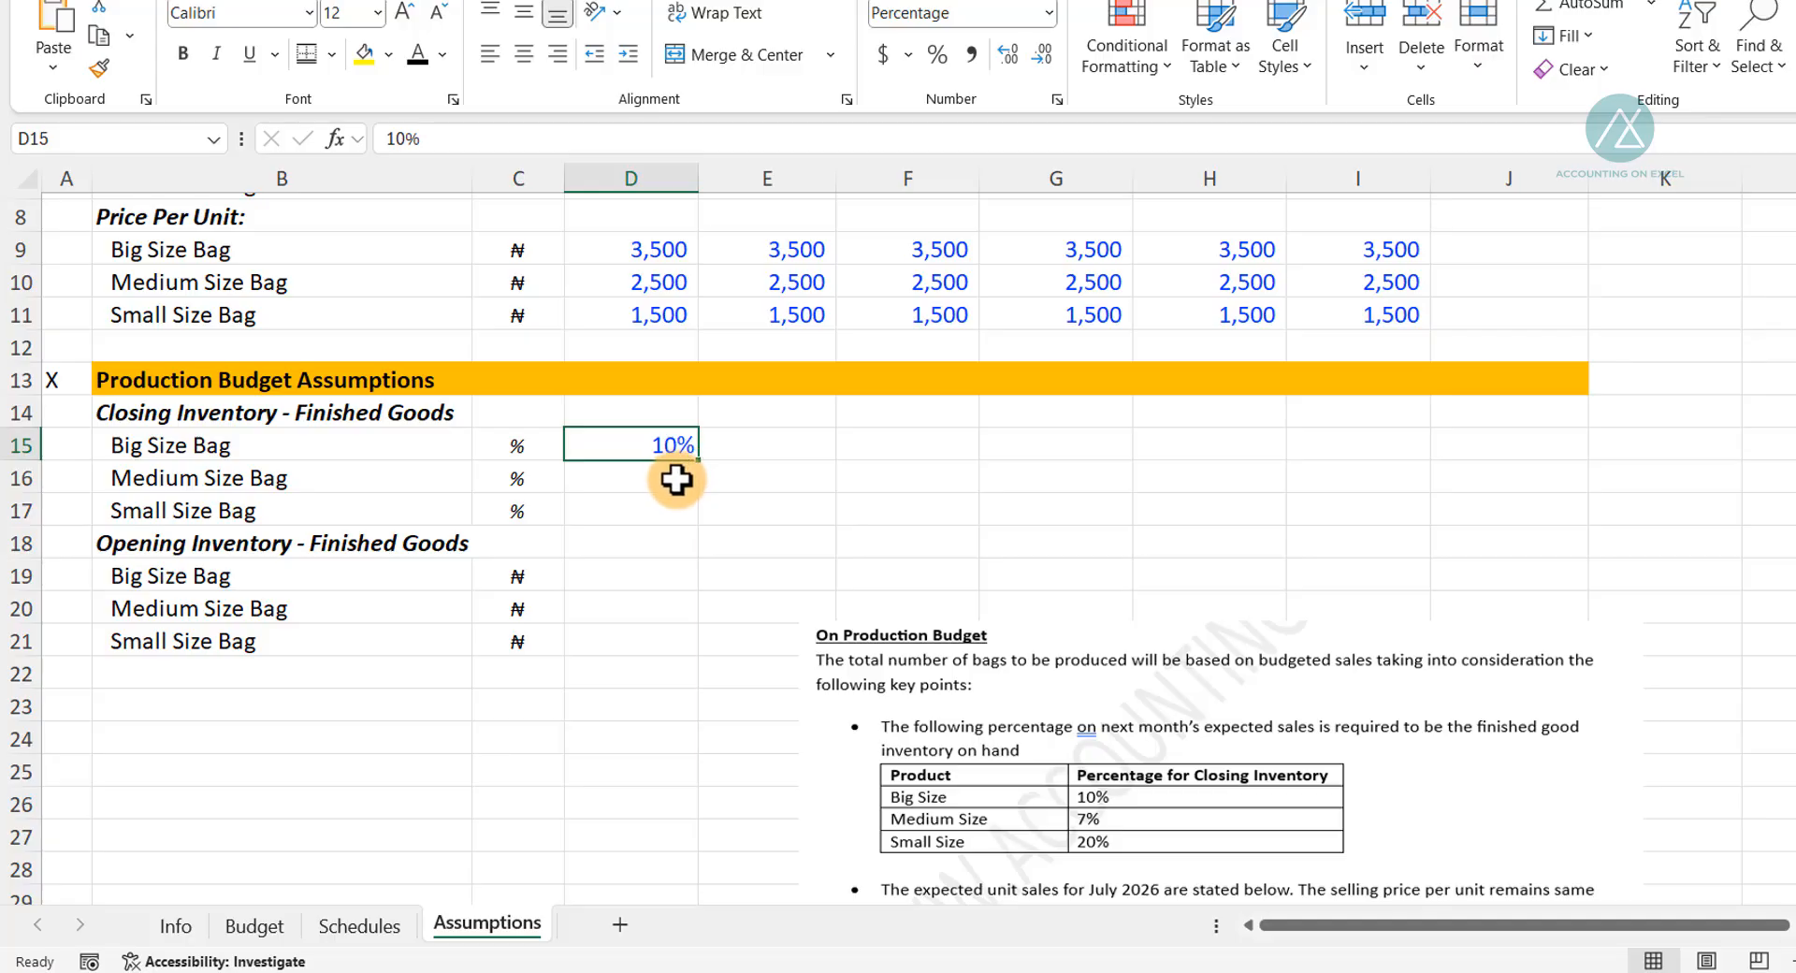
left_click(662, 484)
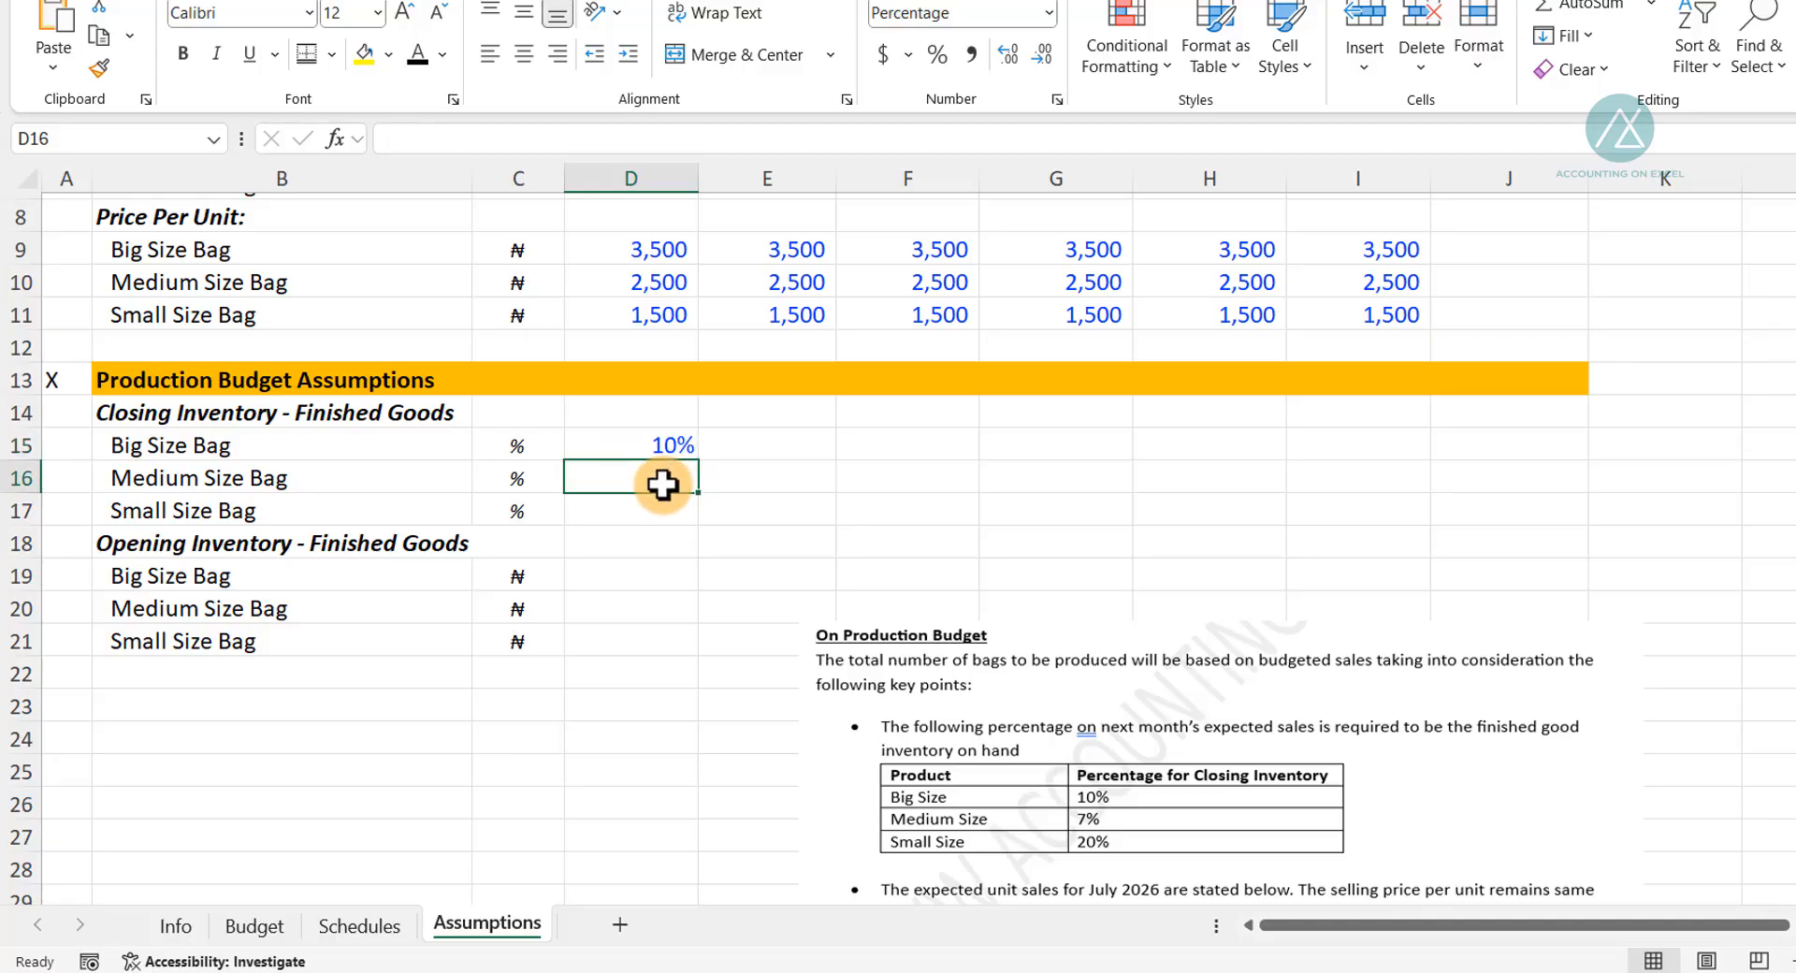
type("7")
key("Return")
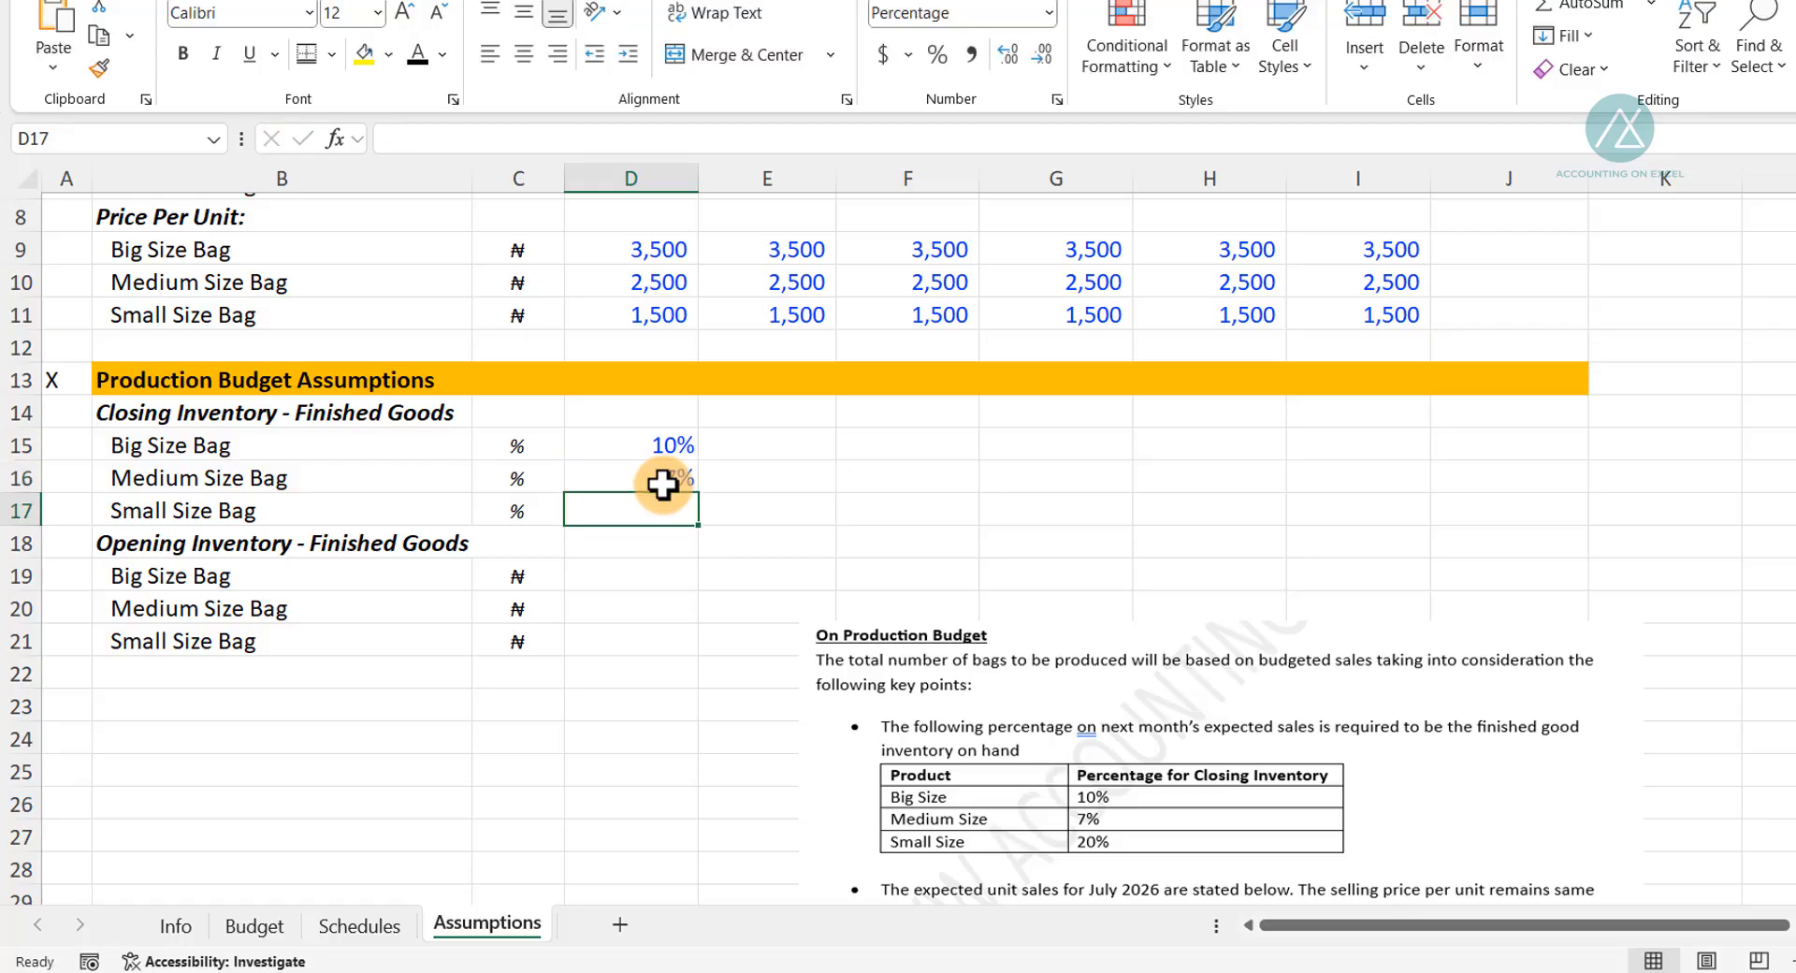
type("20")
key("Return")
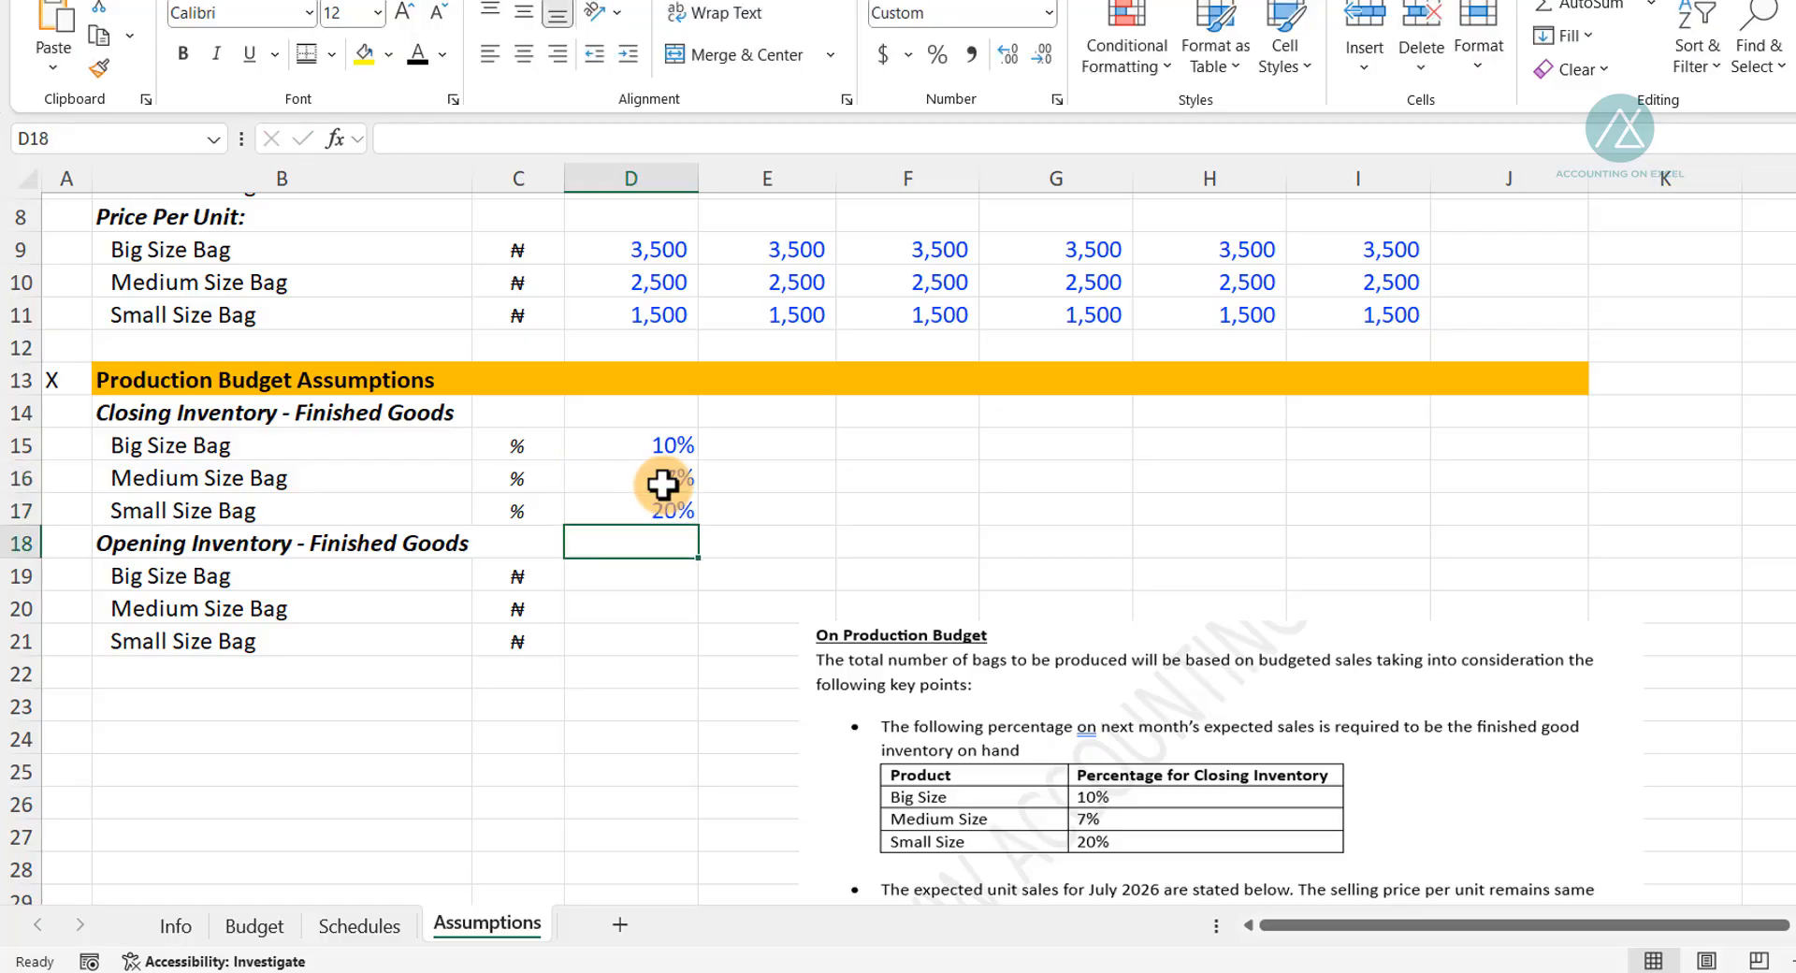
Fill the three January closing inventory percentages across February to June 2026, through I15:I17.
left_click_drag(665, 441, 1310, 524)
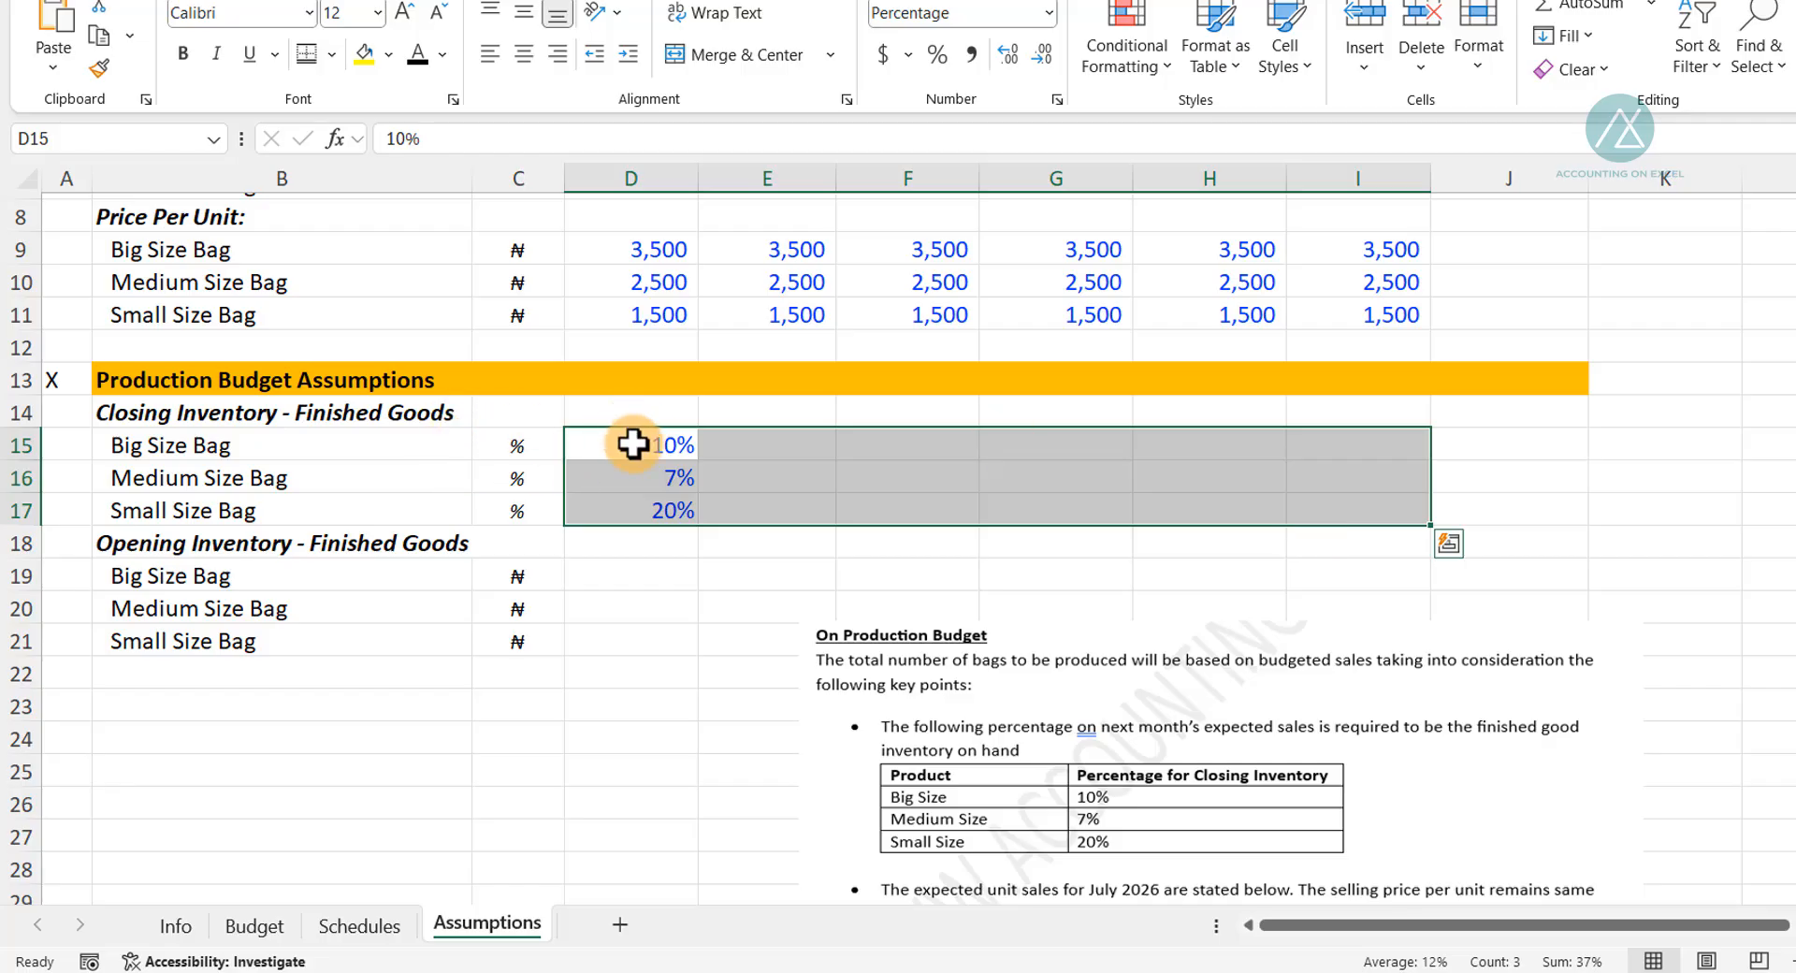
left_click_drag(630, 445, 1000, 490)
left_click_drag(1021, 496, 978, 505)
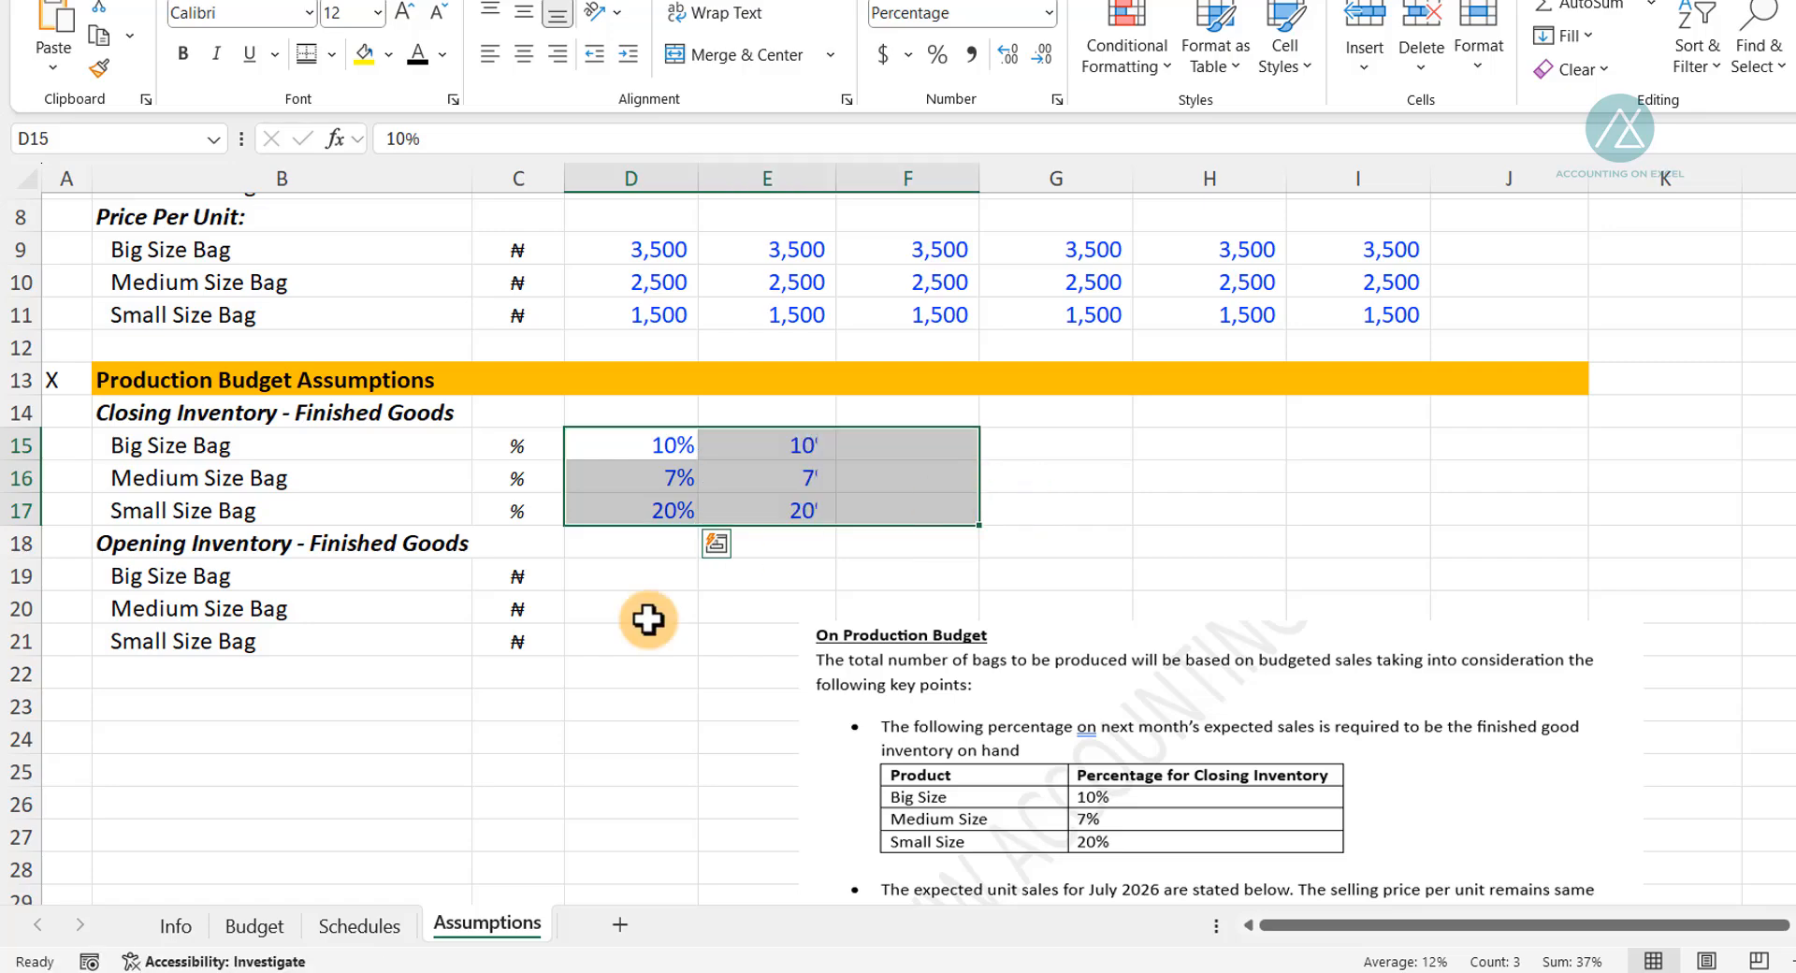
left_click_drag(907, 445, 908, 510)
left_click_drag(978, 526, 1417, 462)
left_click(1472, 449)
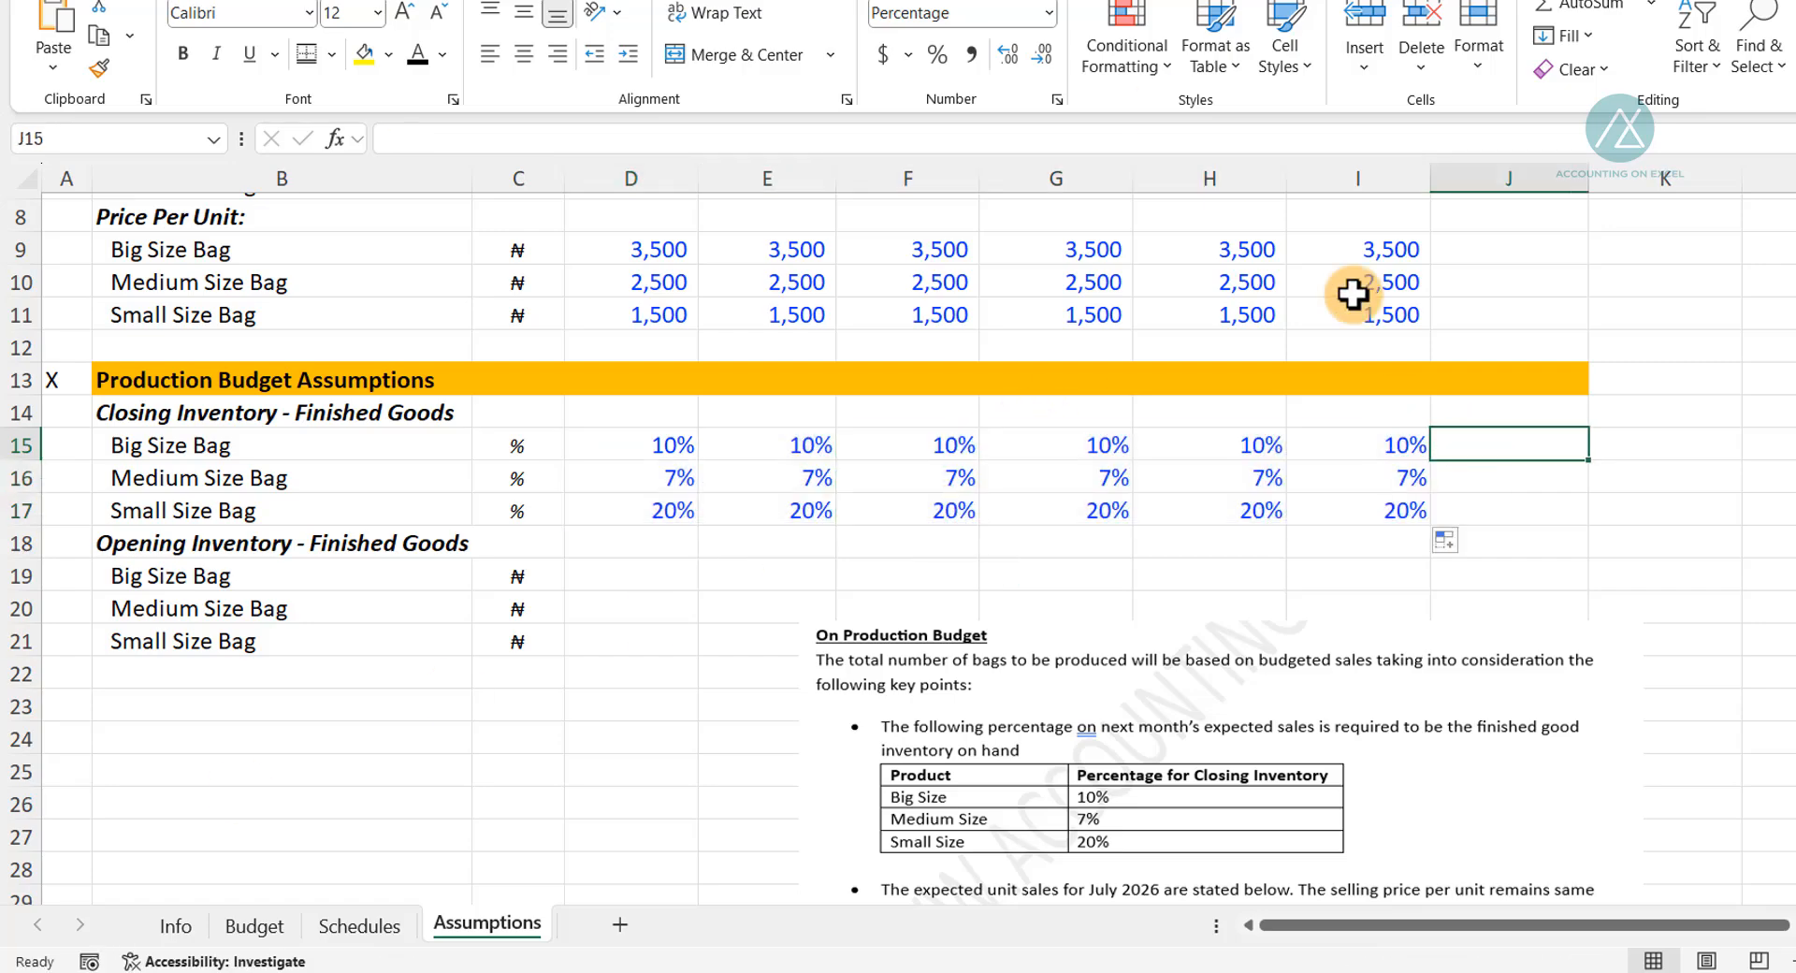
Move the notes picture beside the July column and enter July 2026 units sold of 320, 350 and 210 in J5:J7.
scroll(1309, 262, "up", 3)
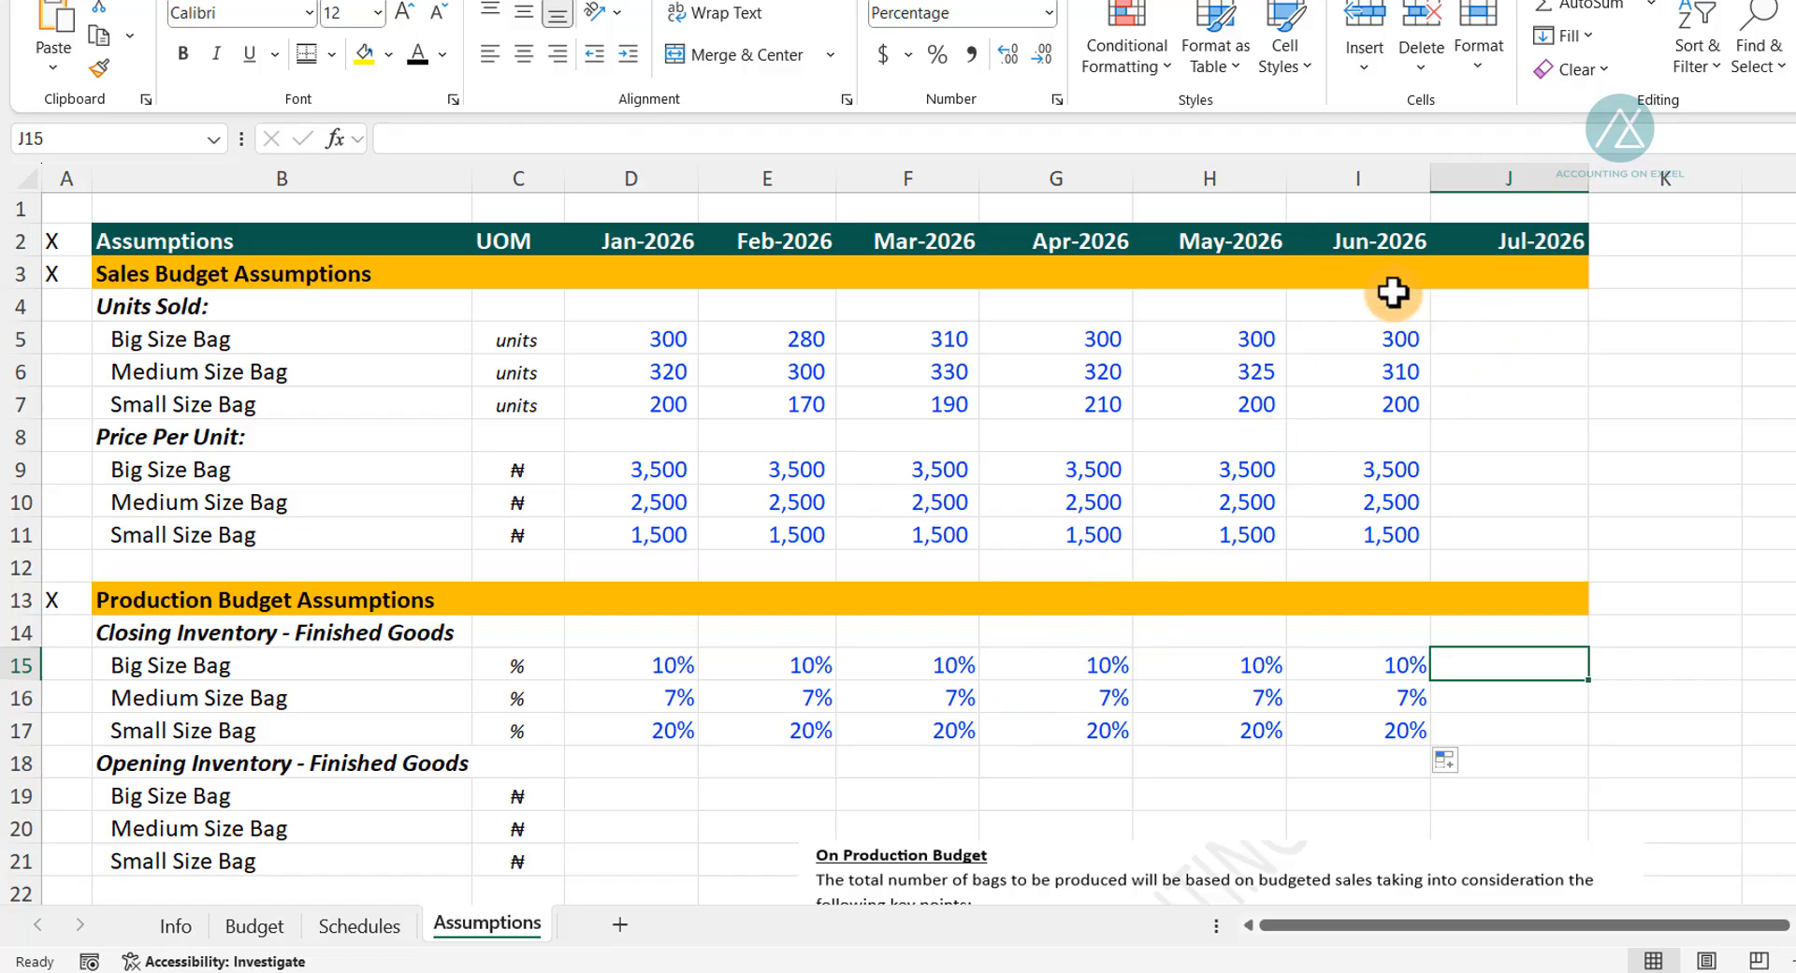
left_click(1061, 880)
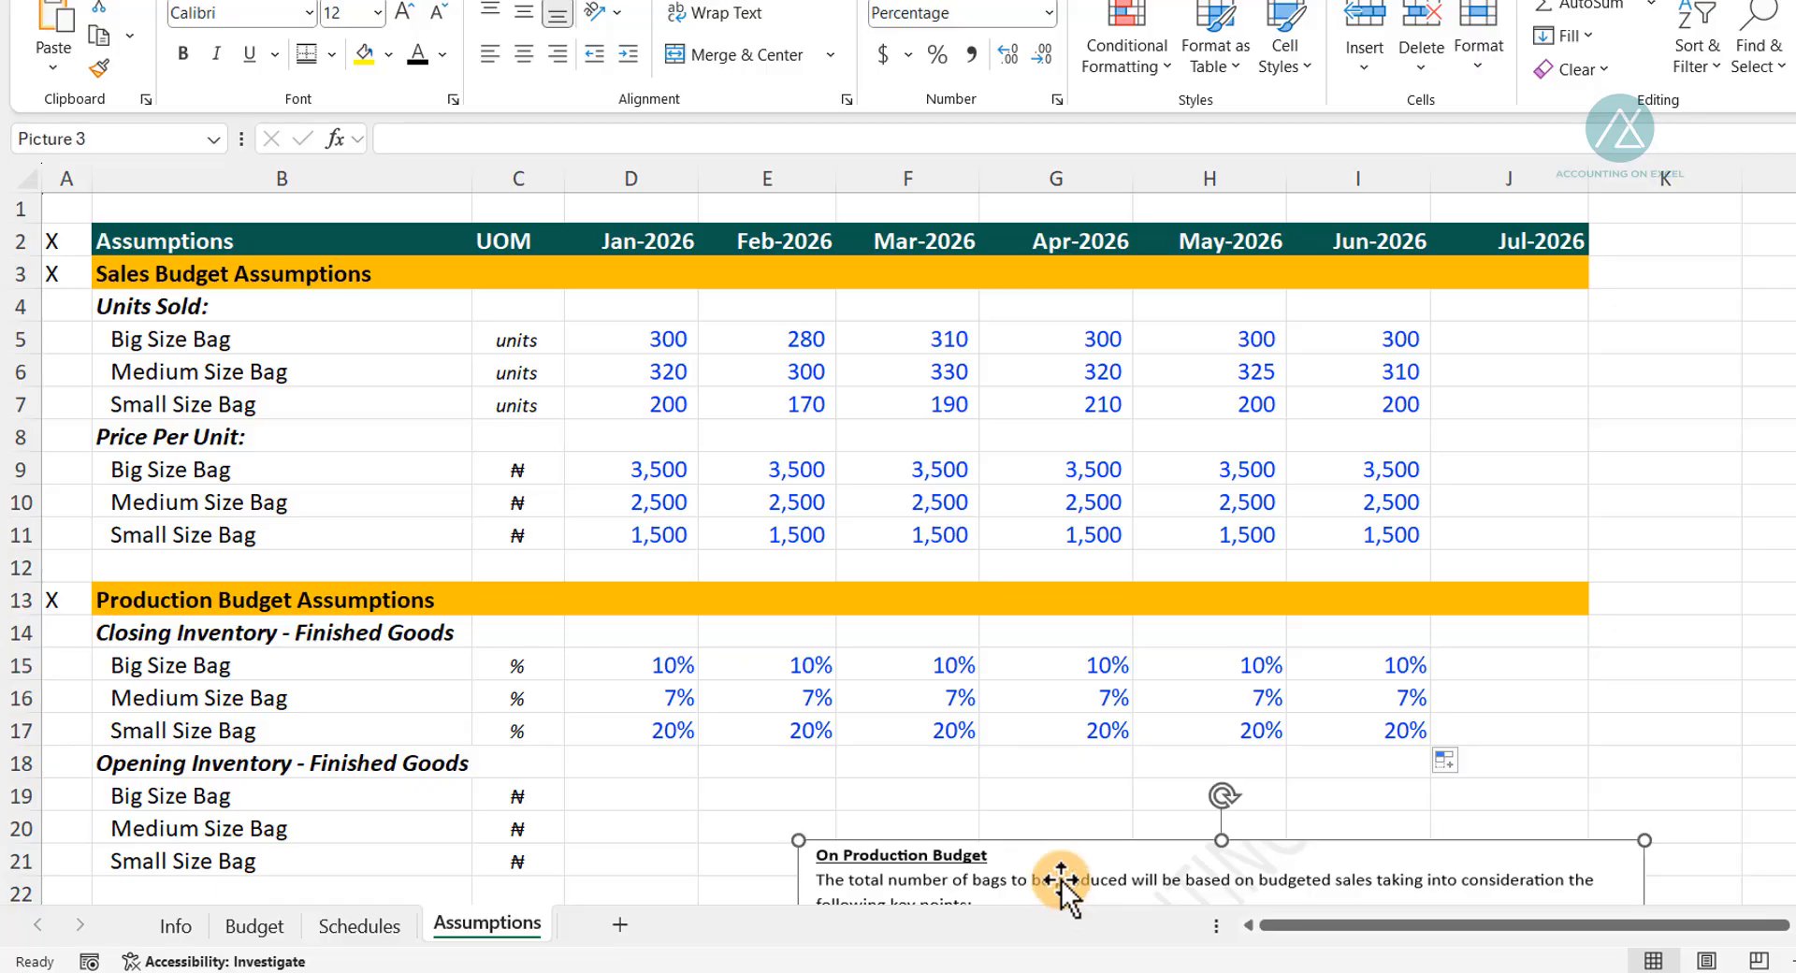
left_click_drag(1061, 880, 733, 261)
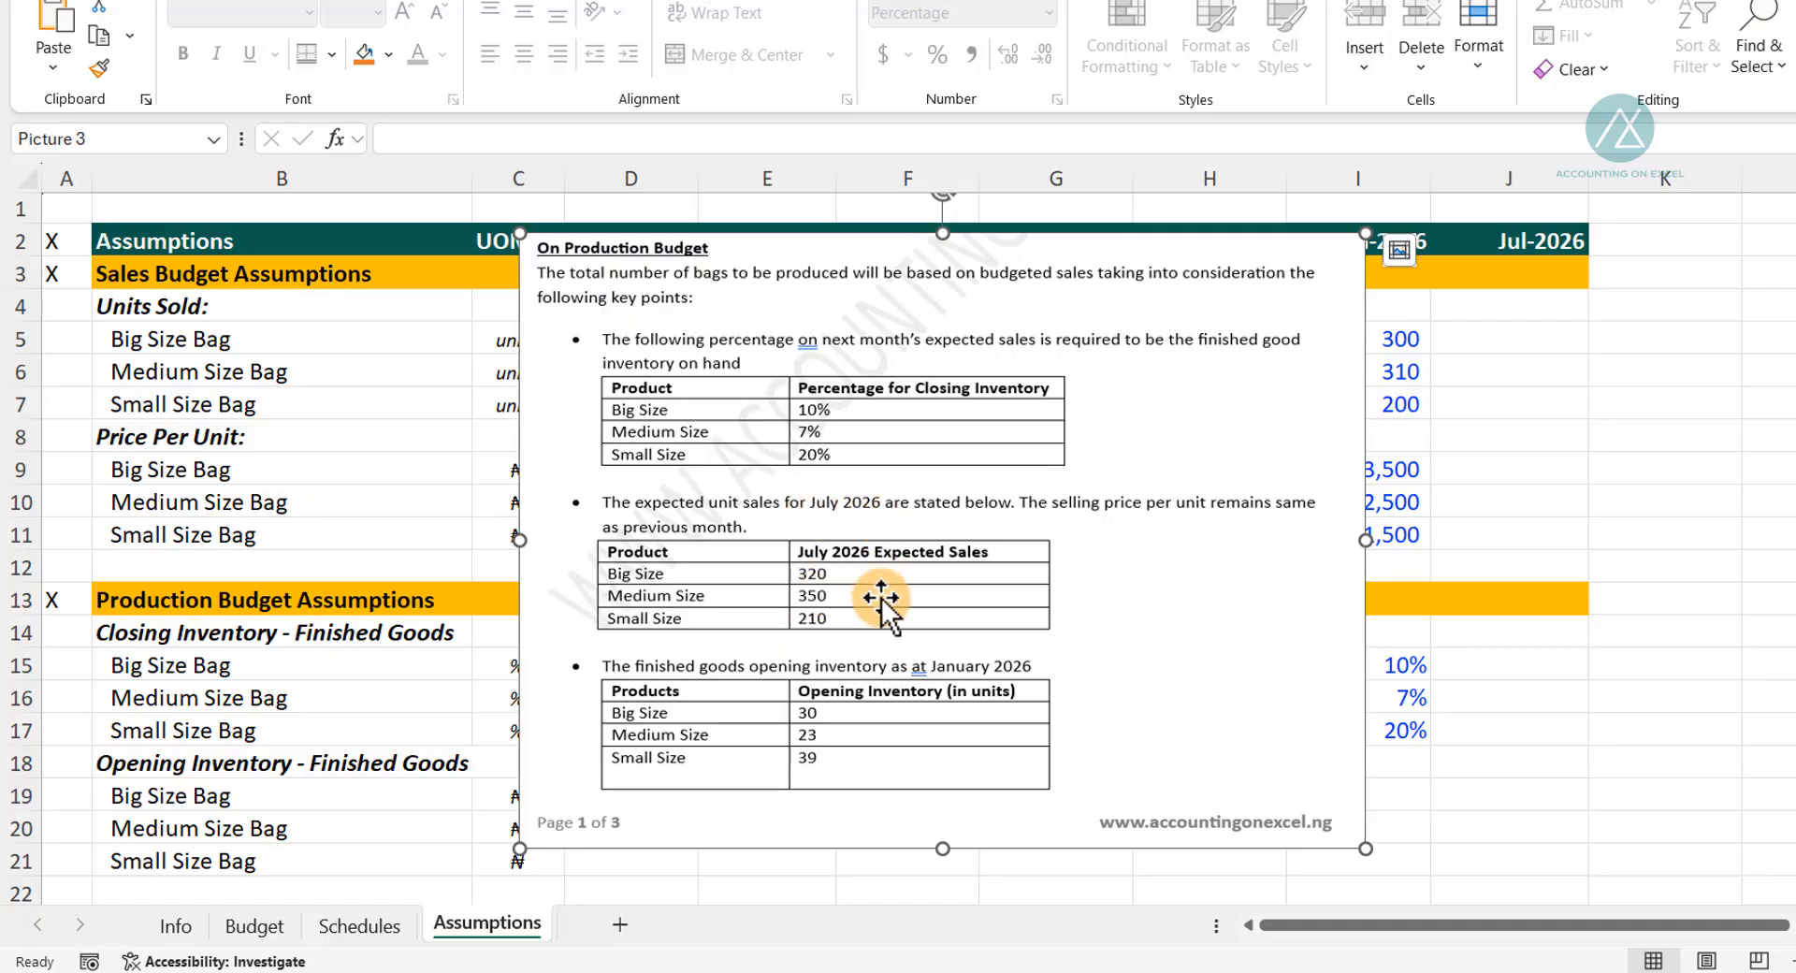
left_click(1440, 341)
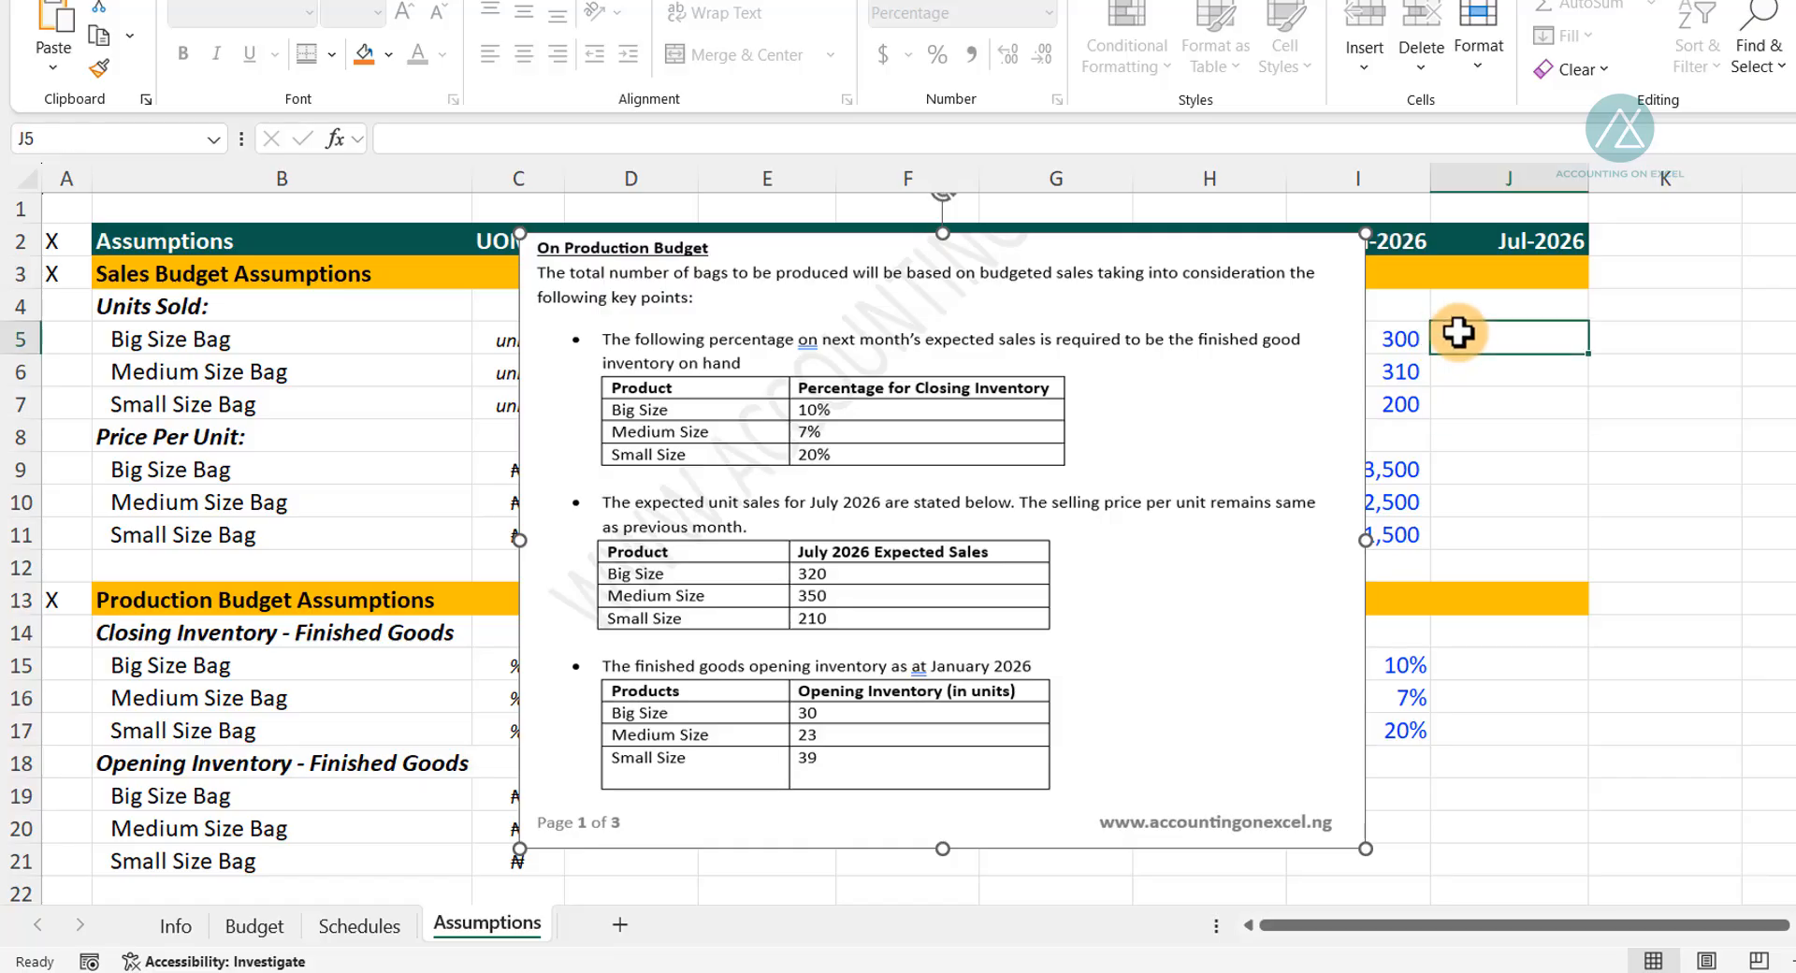
type("320")
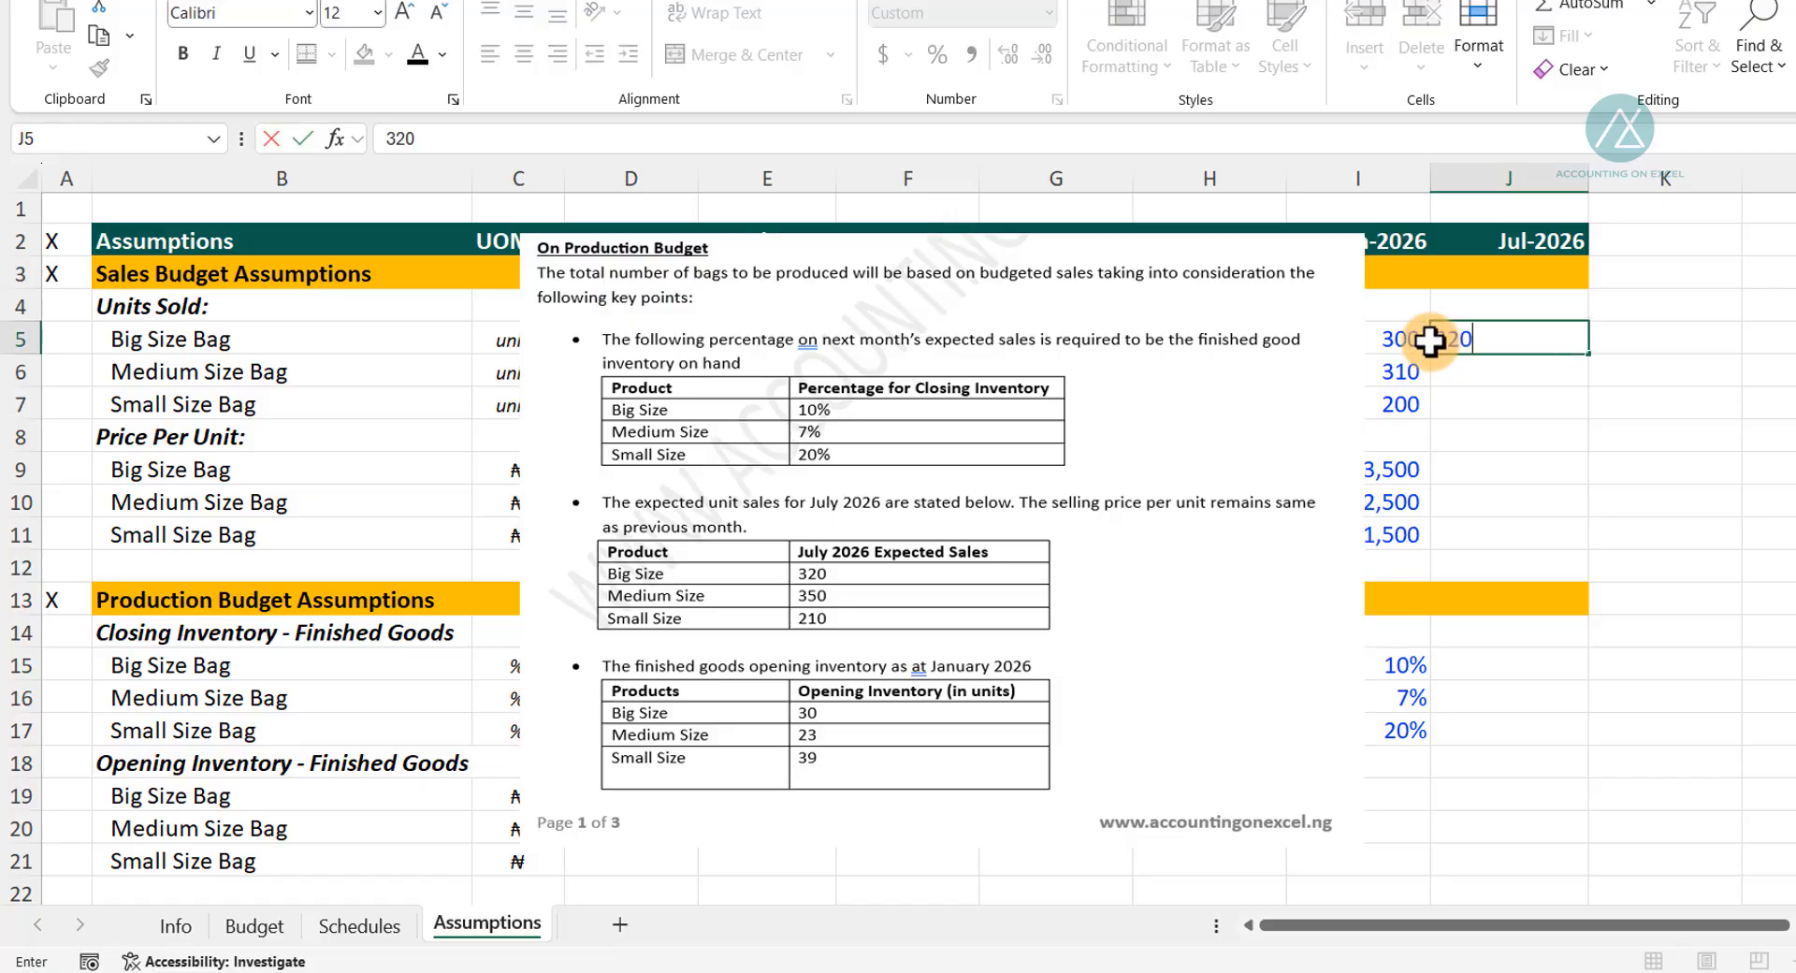
key("Return")
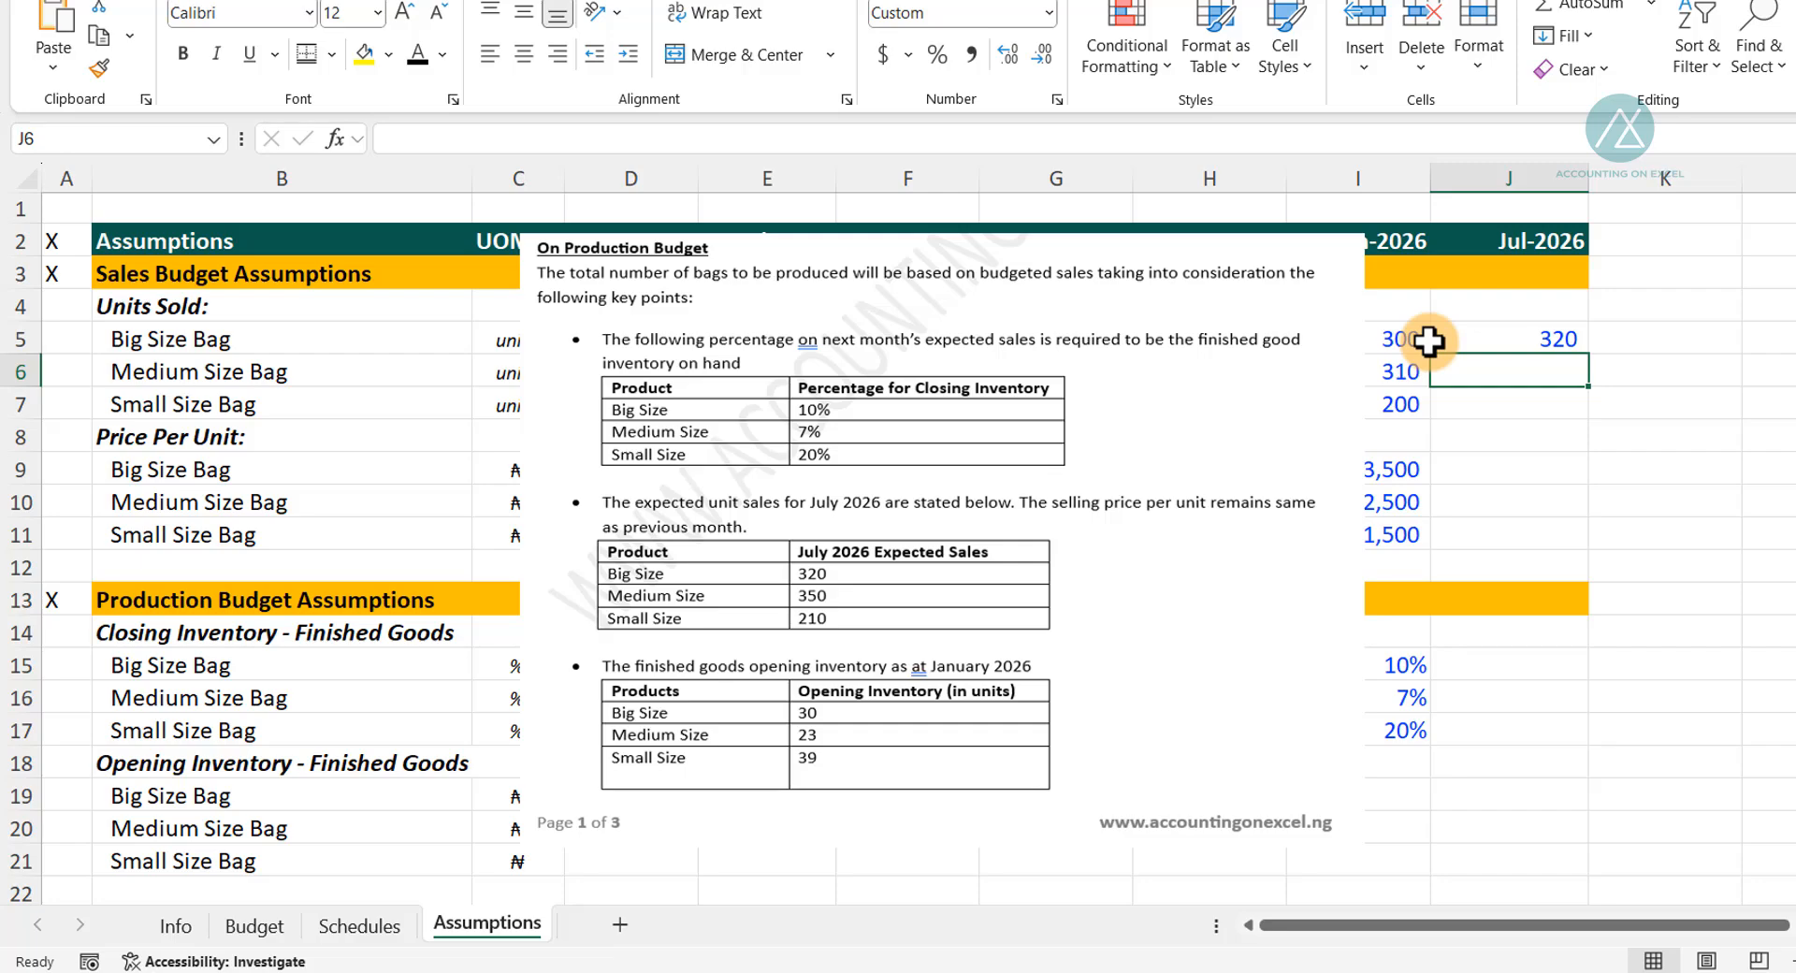
type("350")
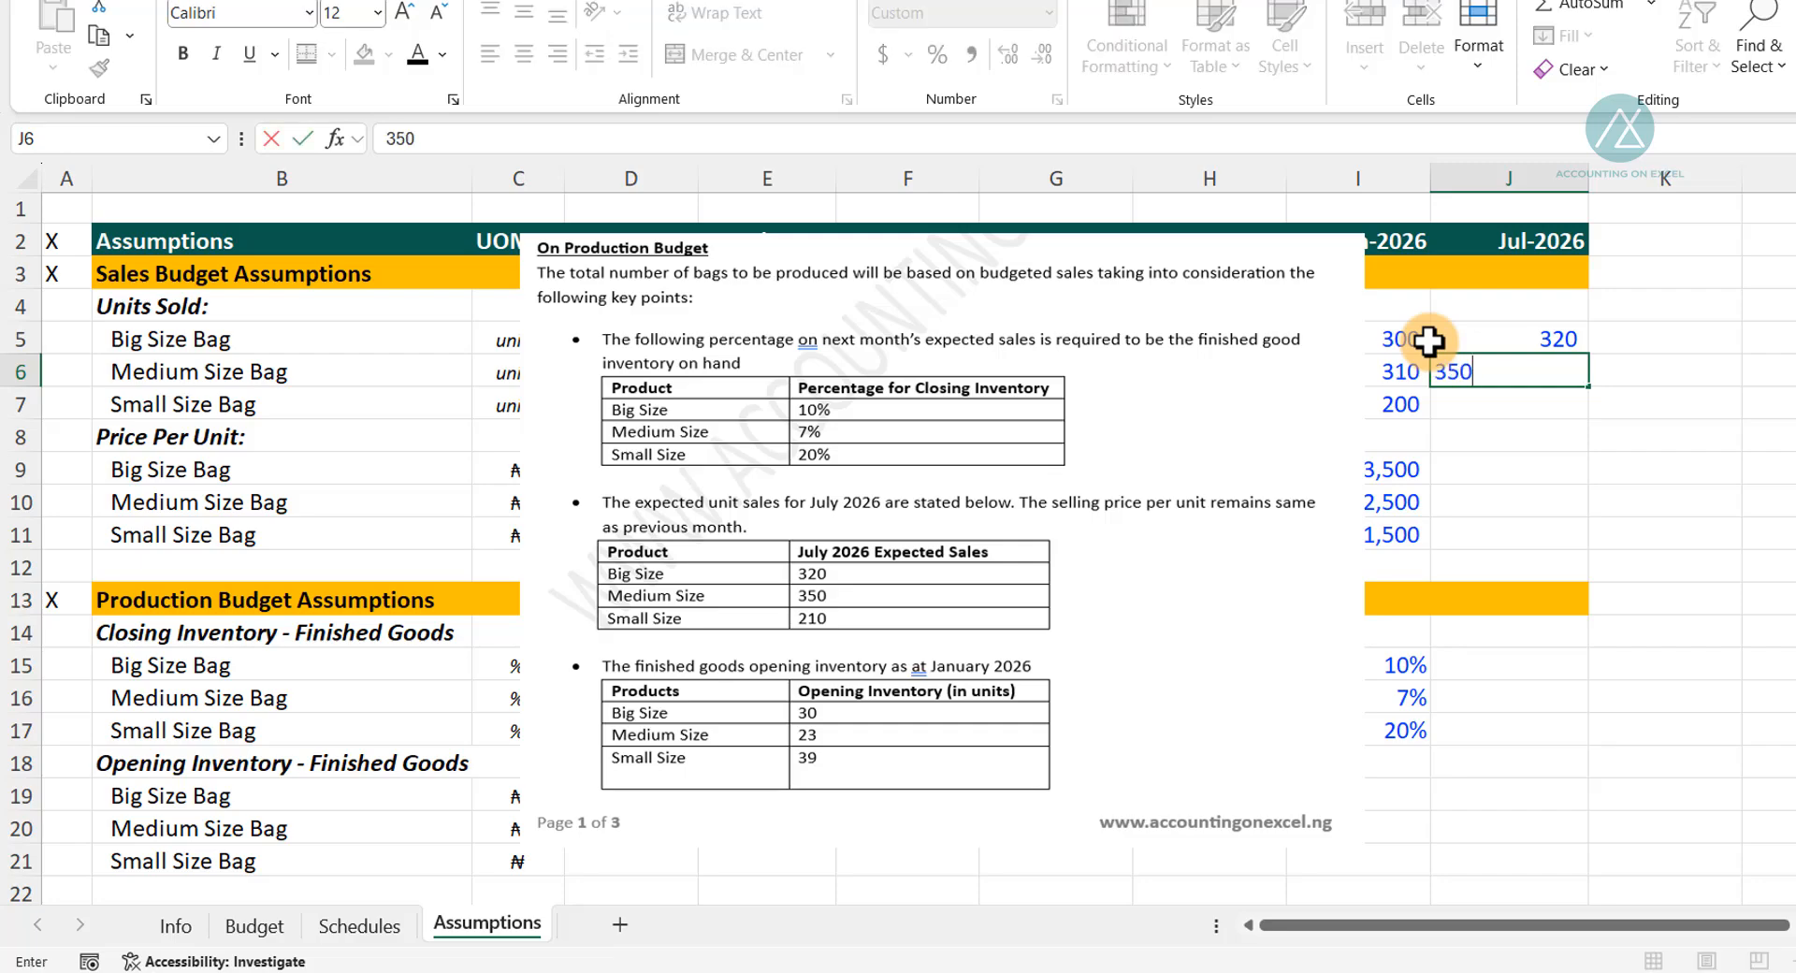
key("Return")
type("210")
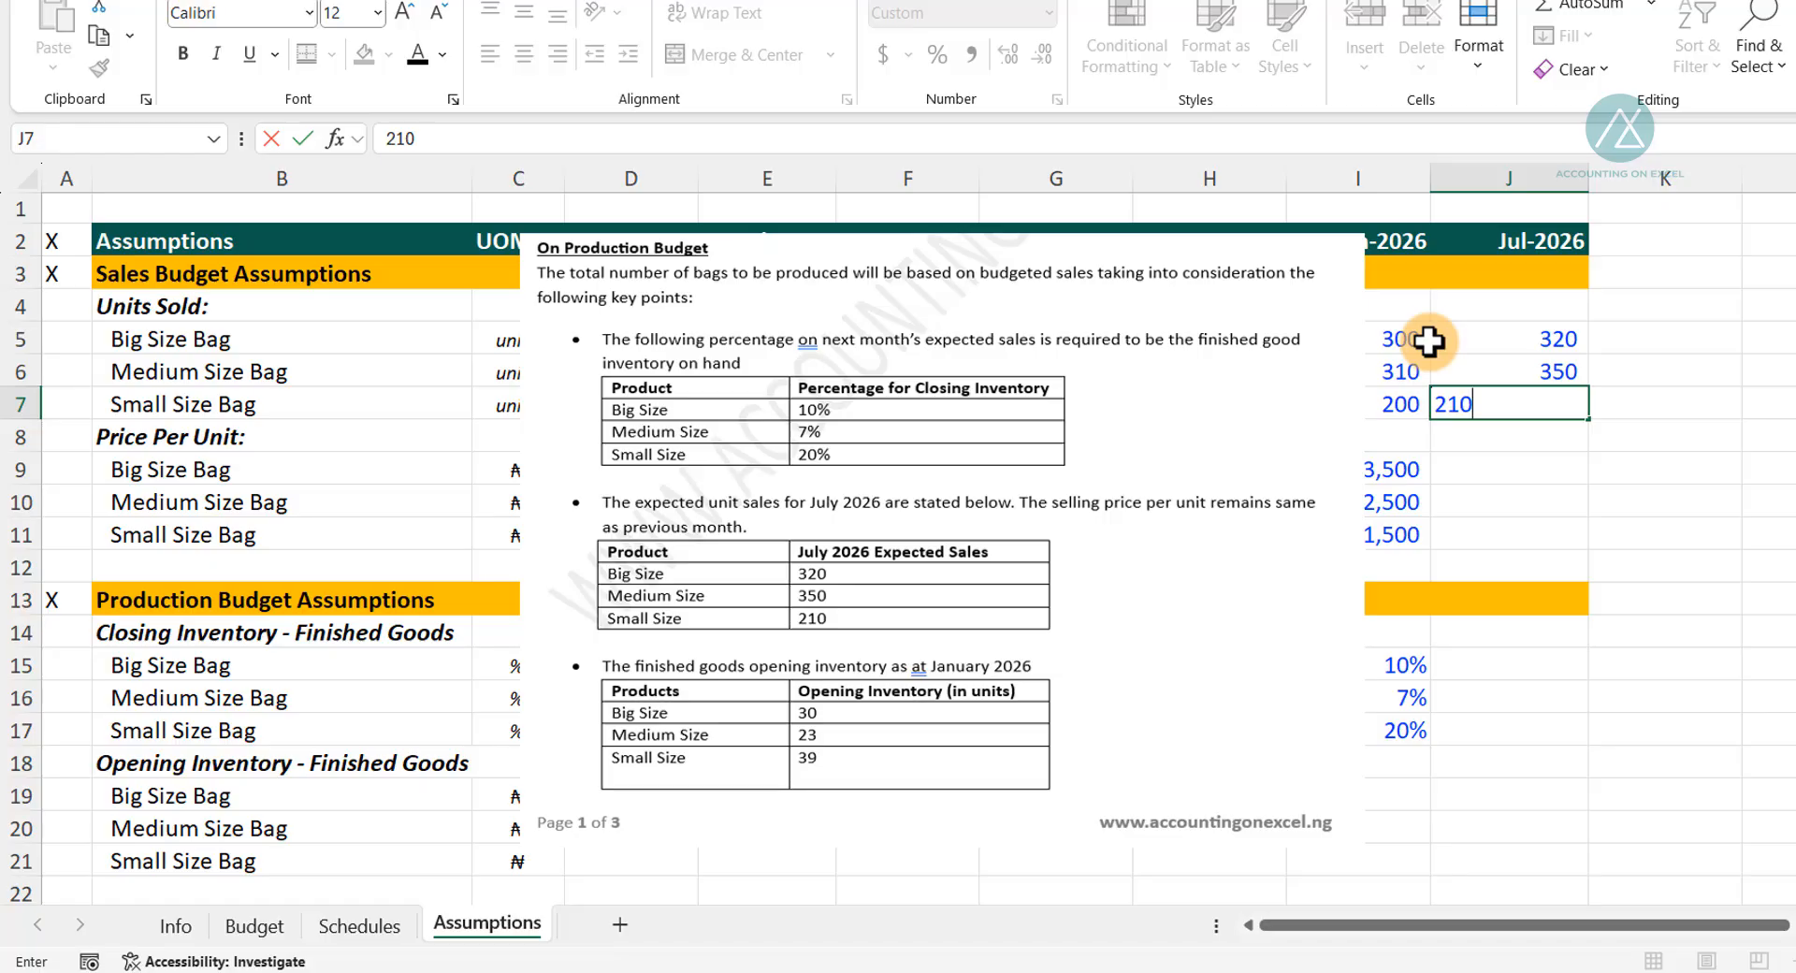
key("Return")
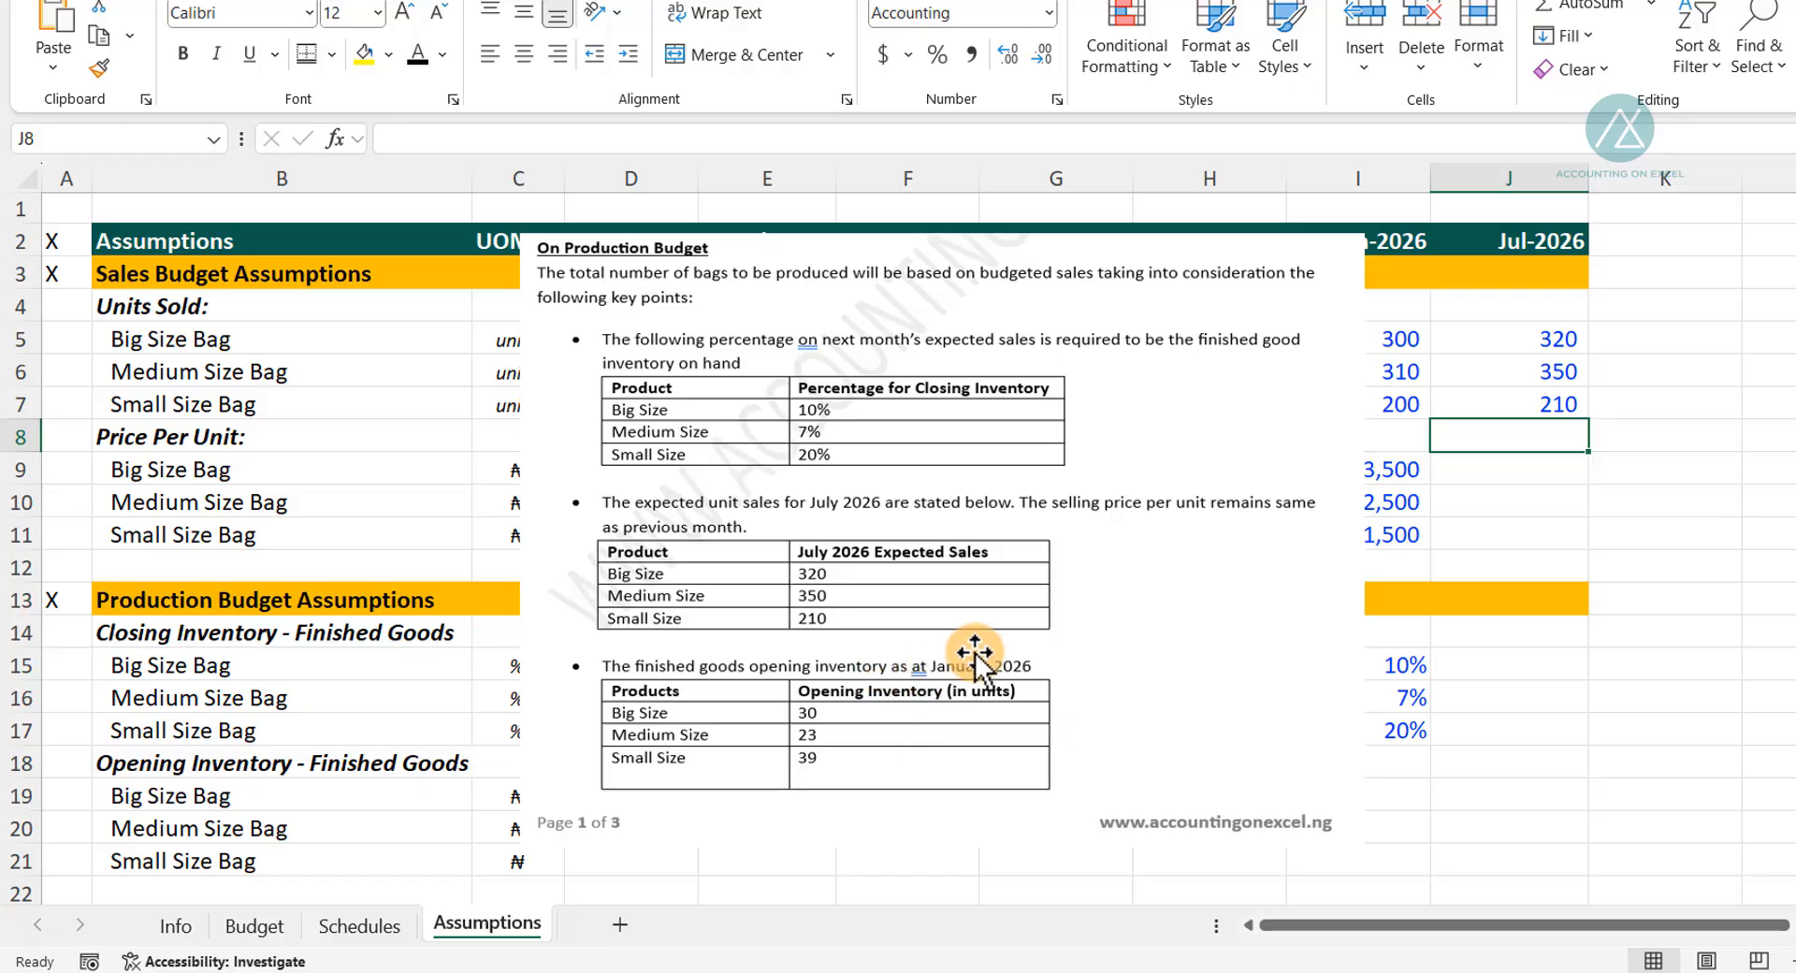
Move the notes picture off the UOM column and copy the units labels from C5:C7 into the opening inventory rows C19:C21.
left_click_drag(855, 339, 1426, 352)
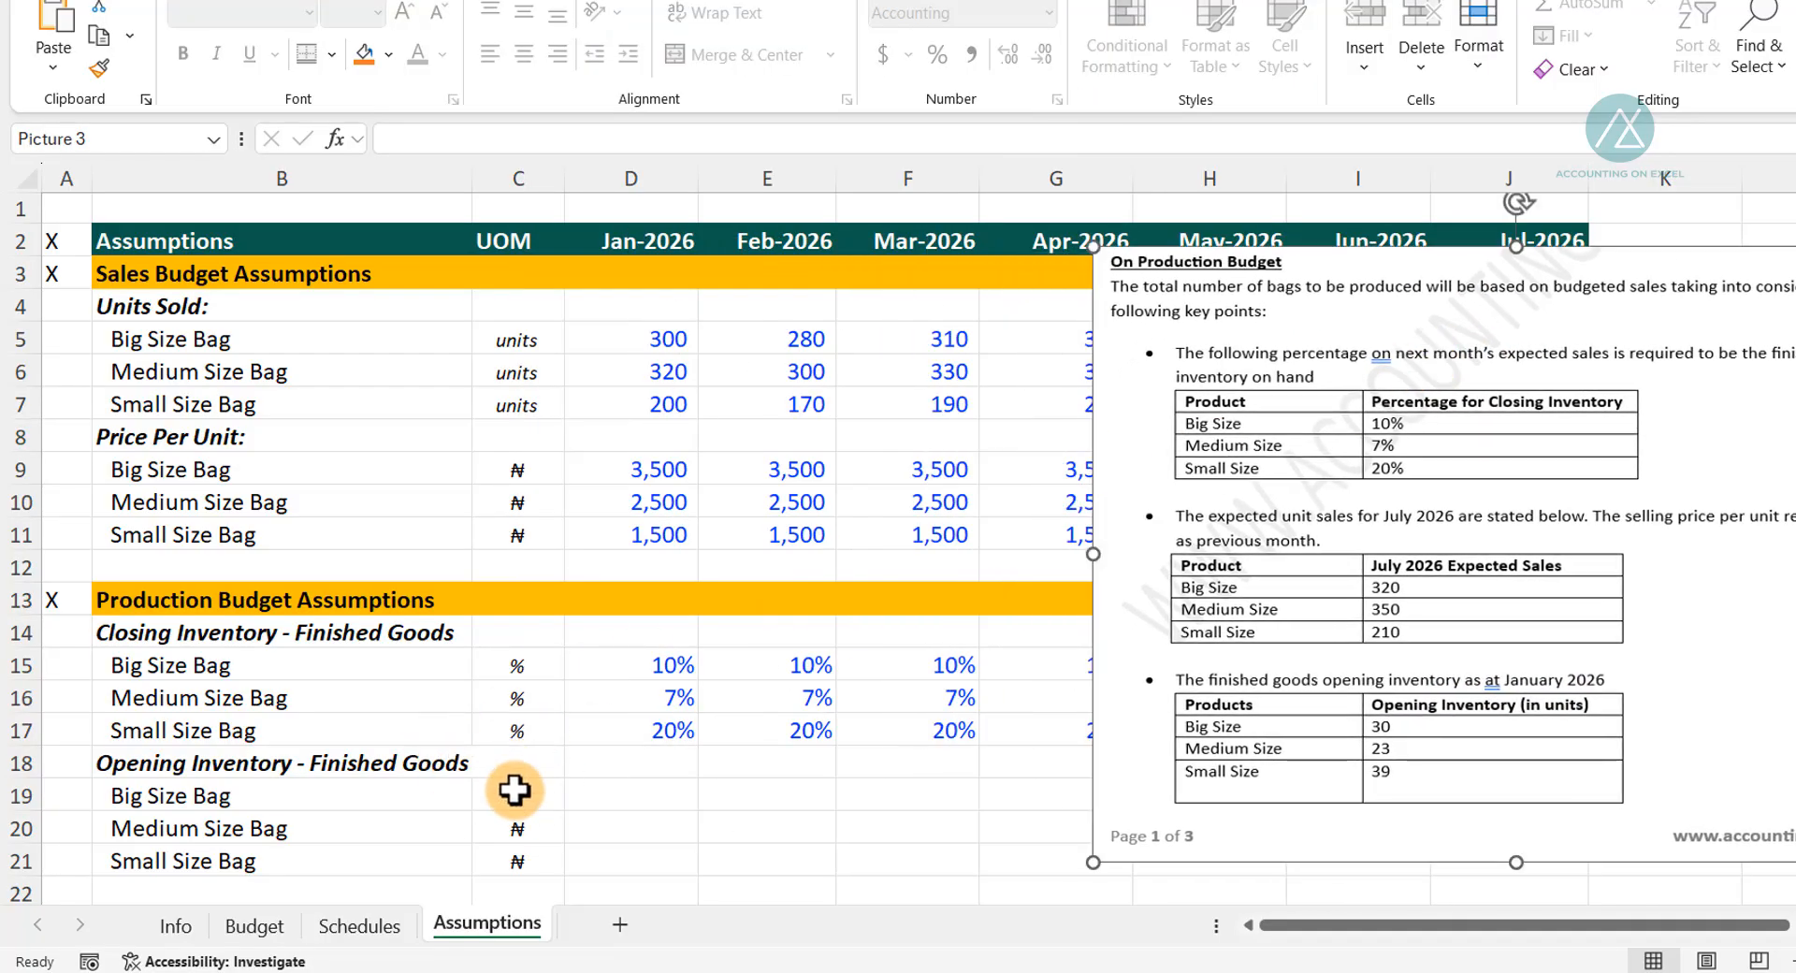
left_click_drag(521, 792, 521, 853)
left_click_drag(518, 344, 496, 402)
key("ctrl+c")
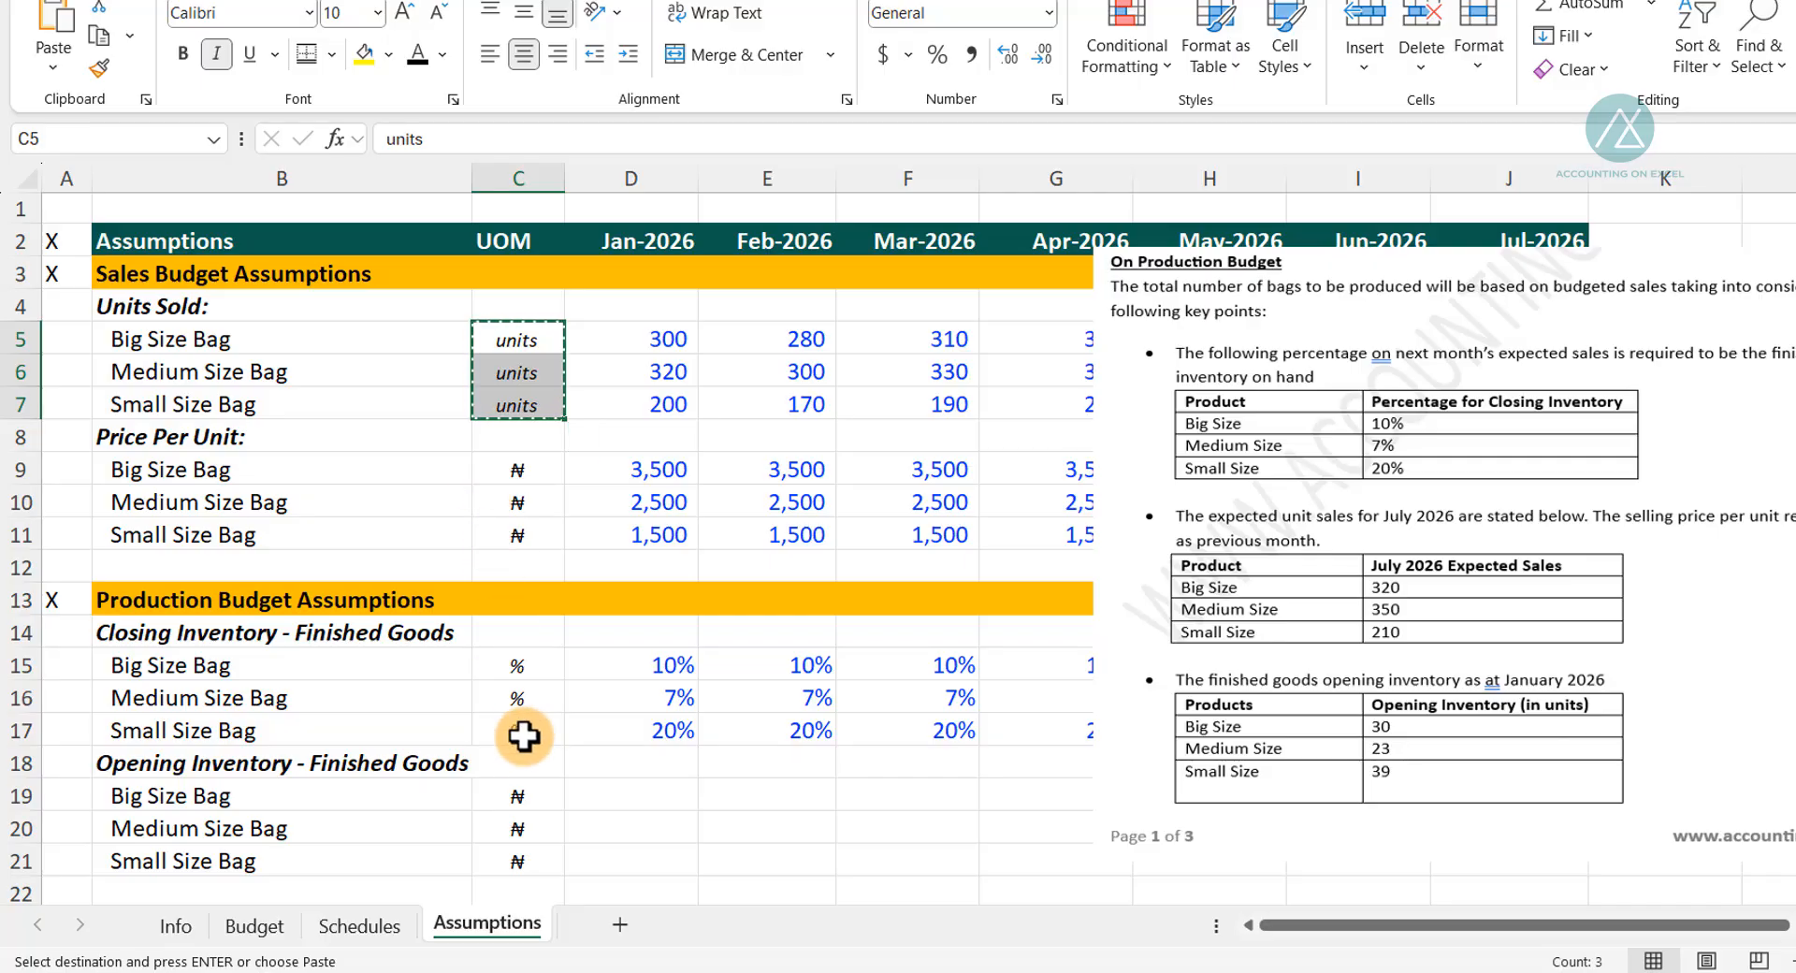
left_click_drag(525, 798, 519, 856)
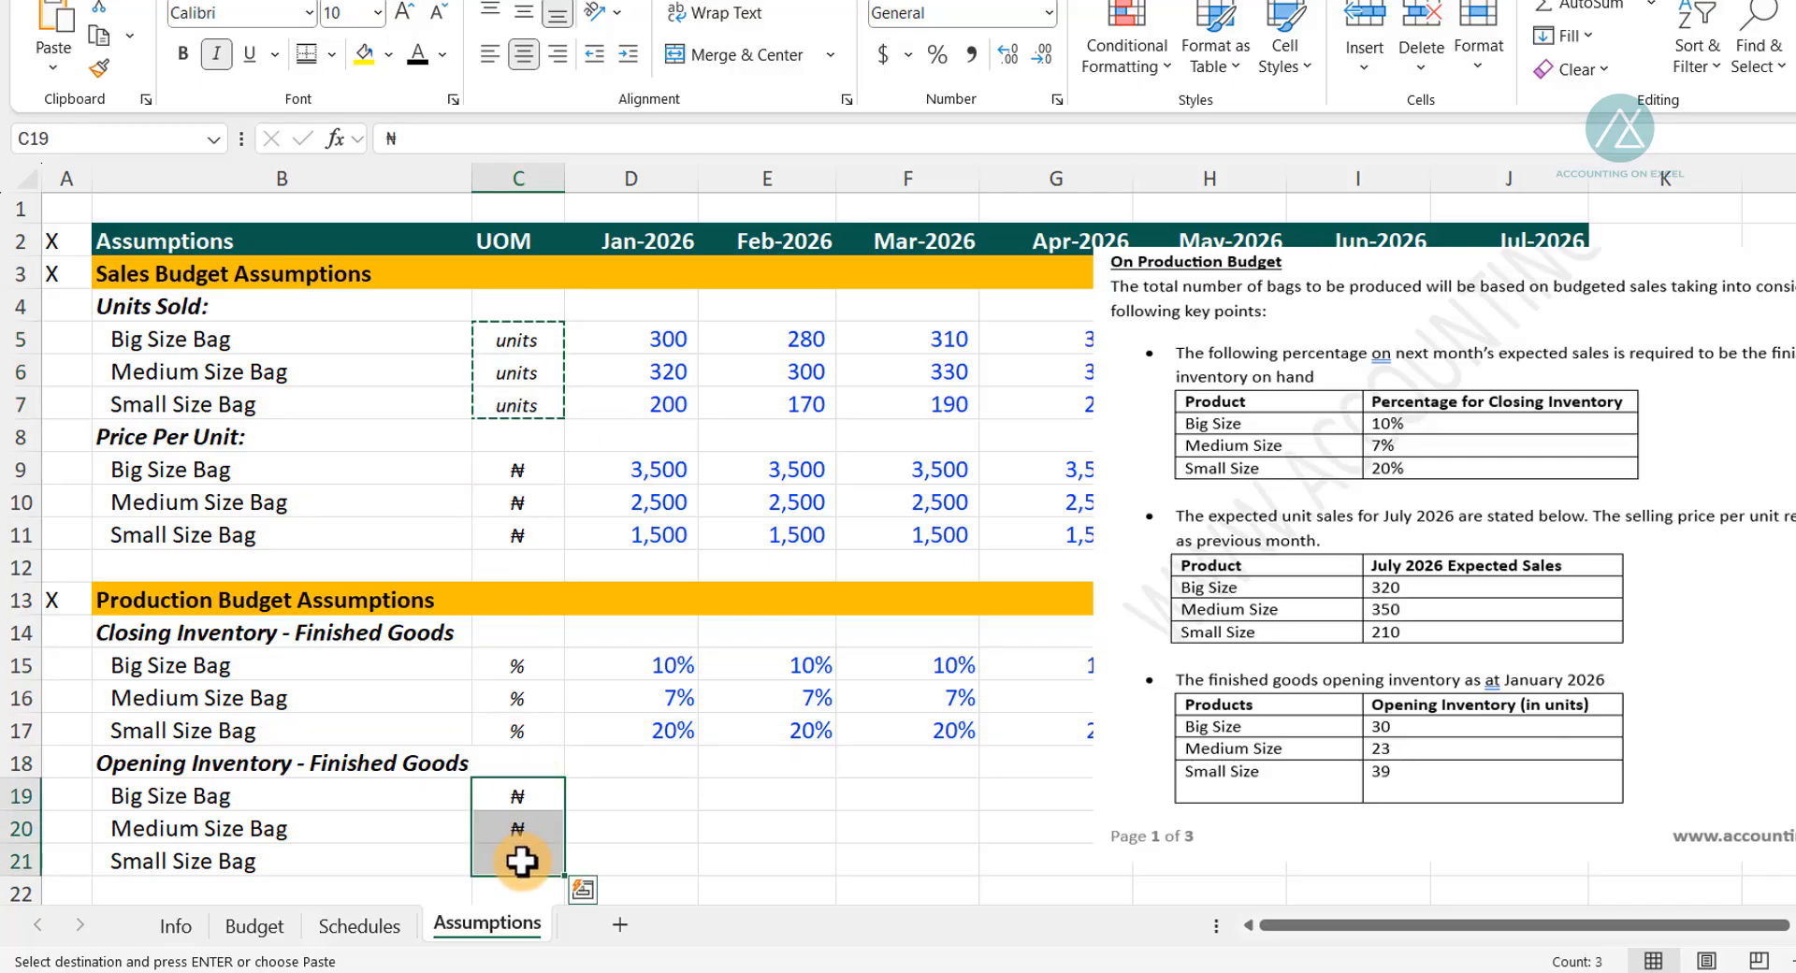
key("ctrl+v")
key("Escape")
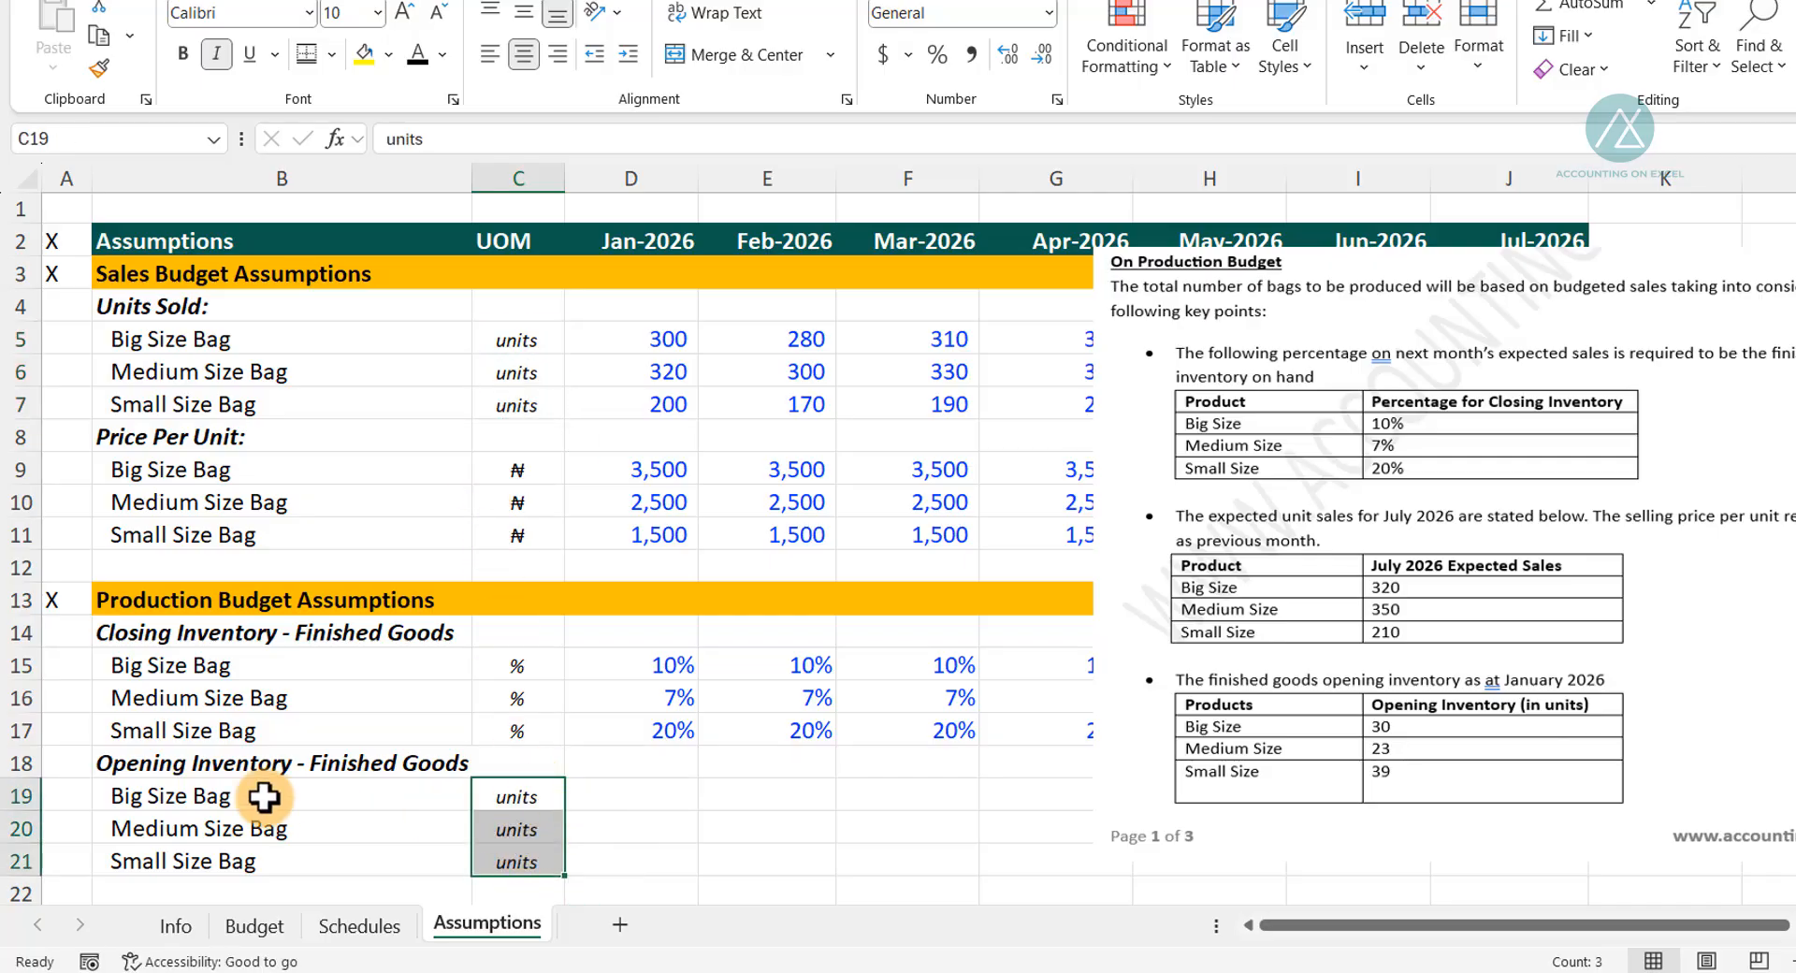
Enter the January 2026 opening inventory of 30, 23 and 39 units for the big, medium and small bags in D19:D21.
left_click(618, 793)
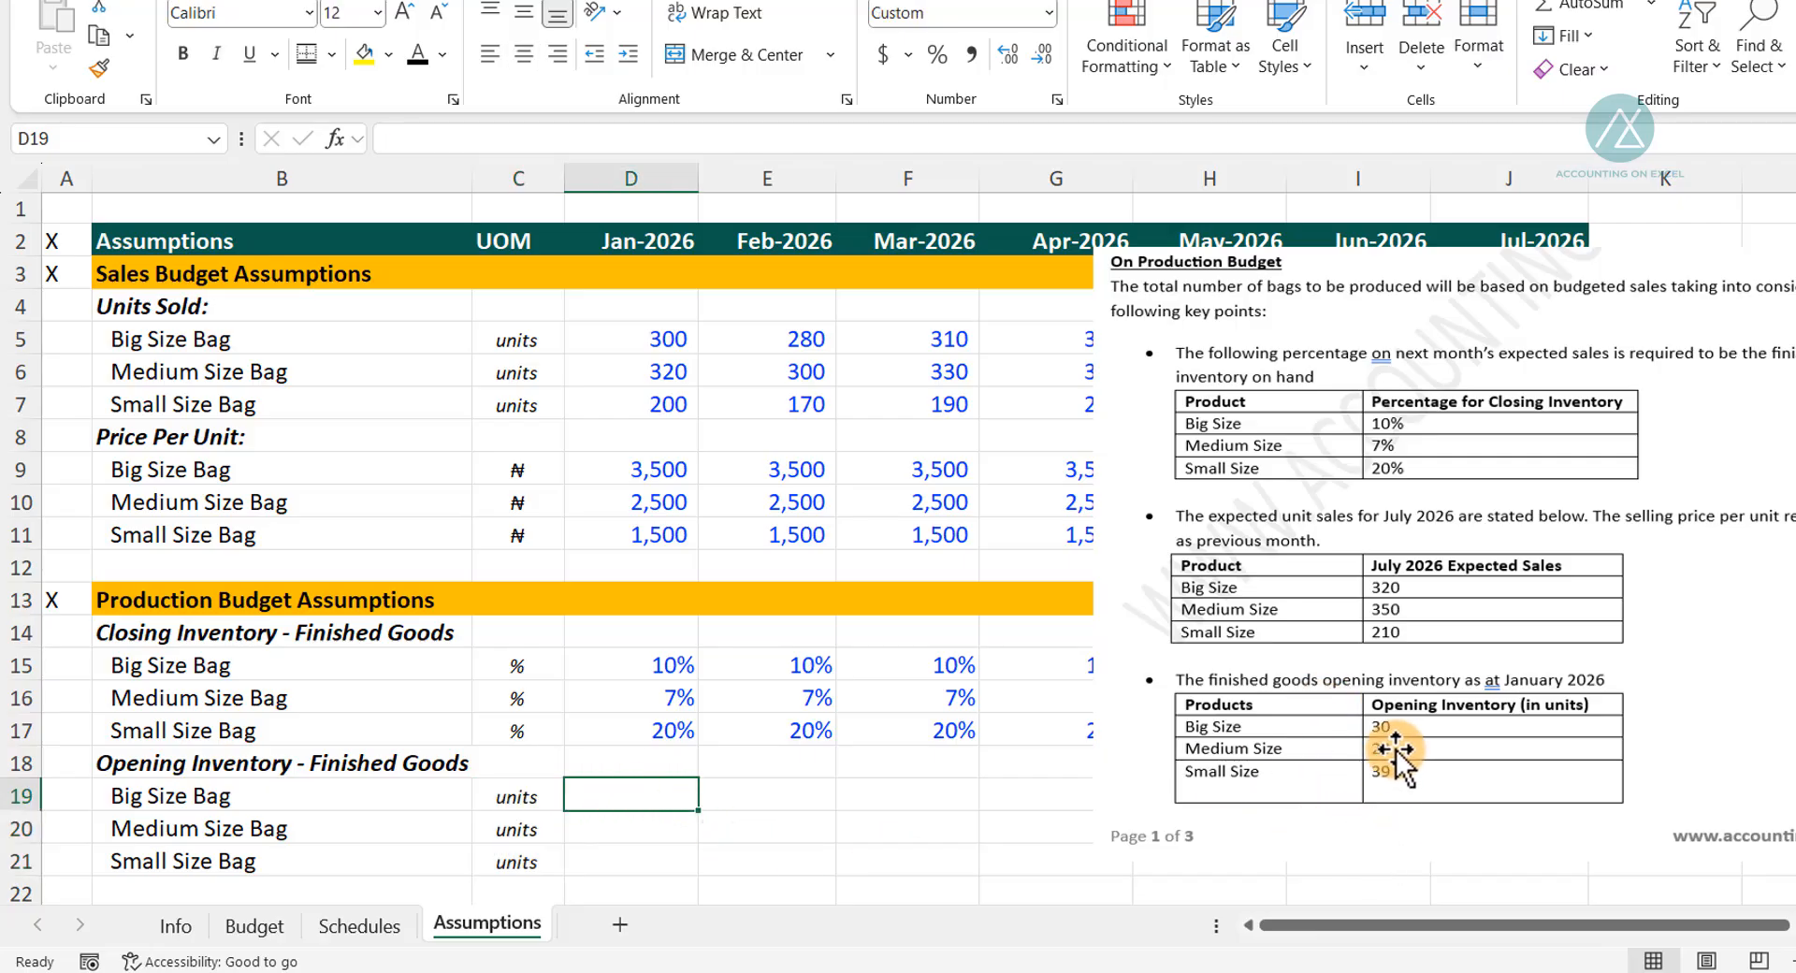
type("30")
key("Return")
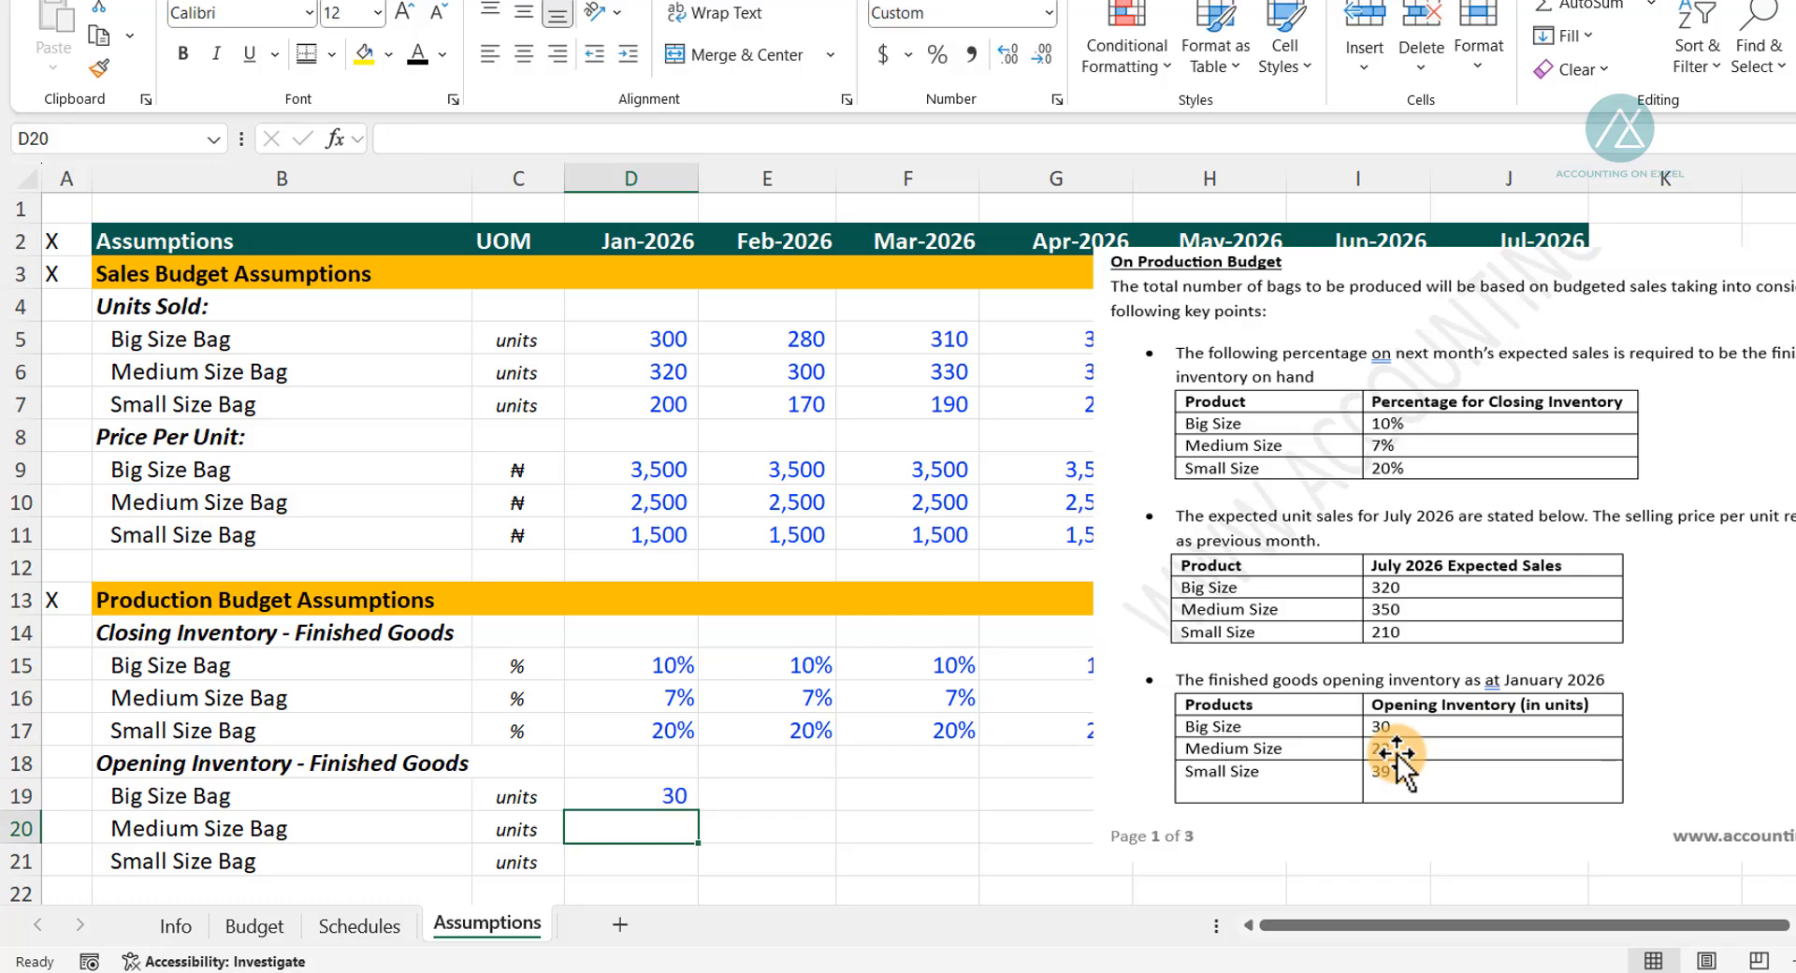
type("23")
key("Return")
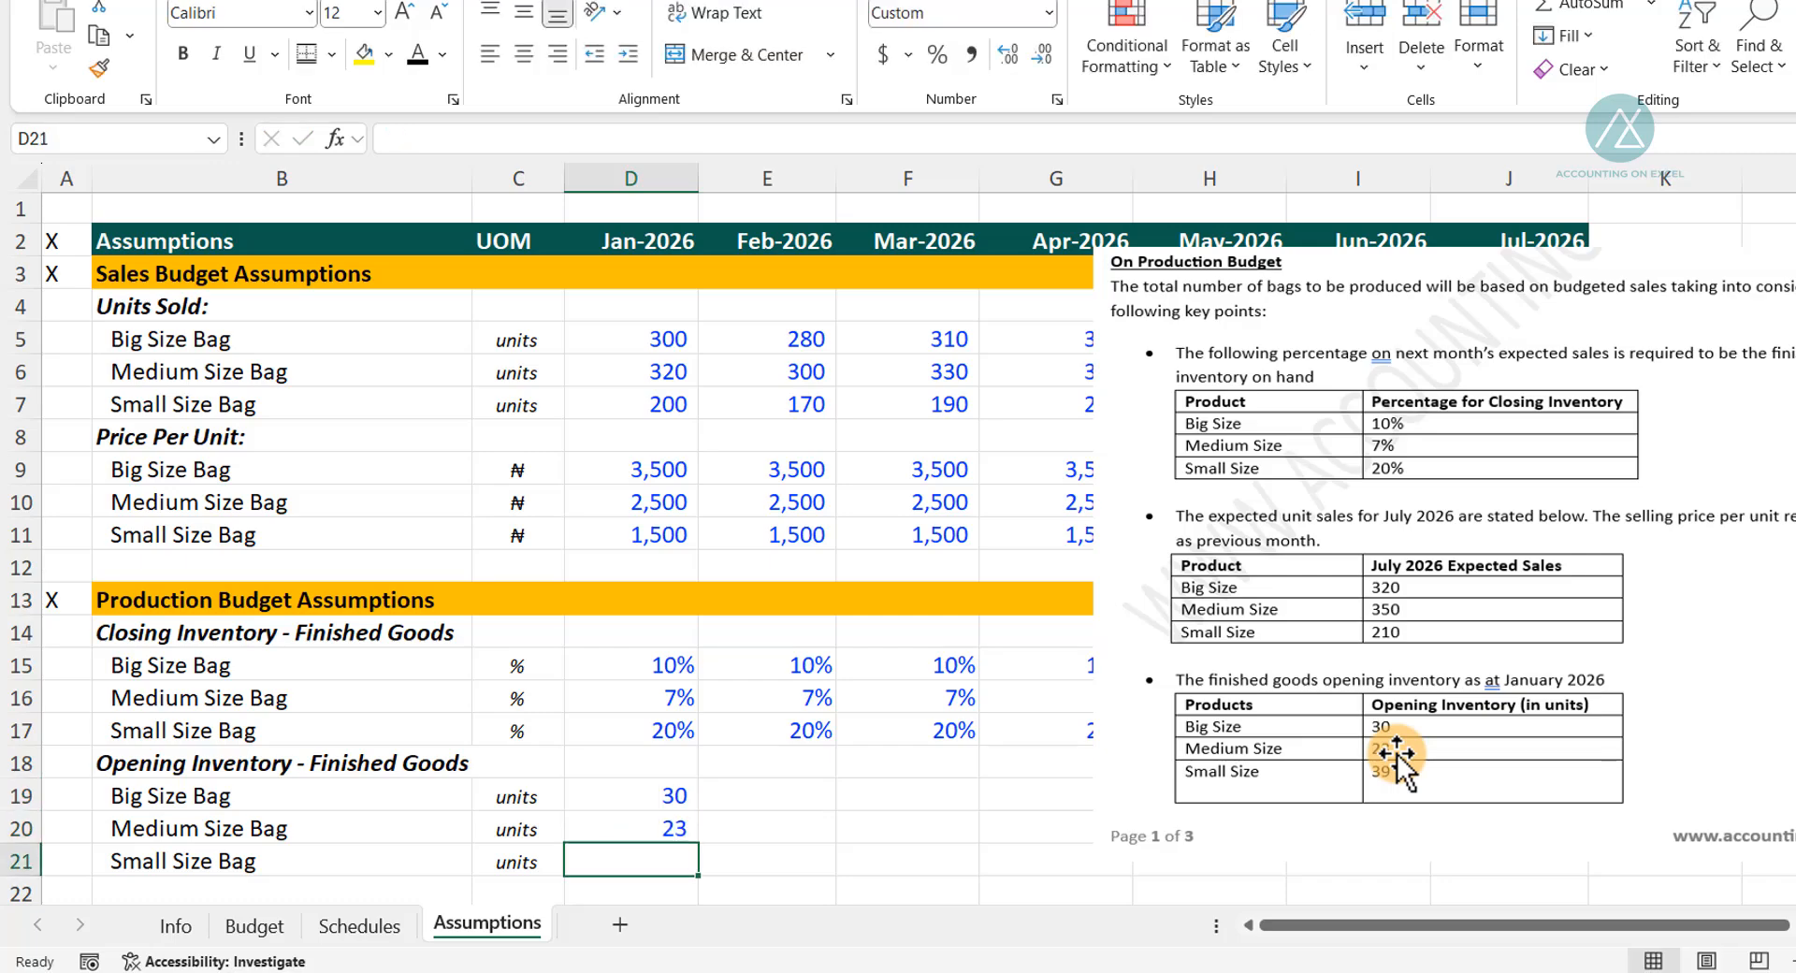
type("39")
key("Return")
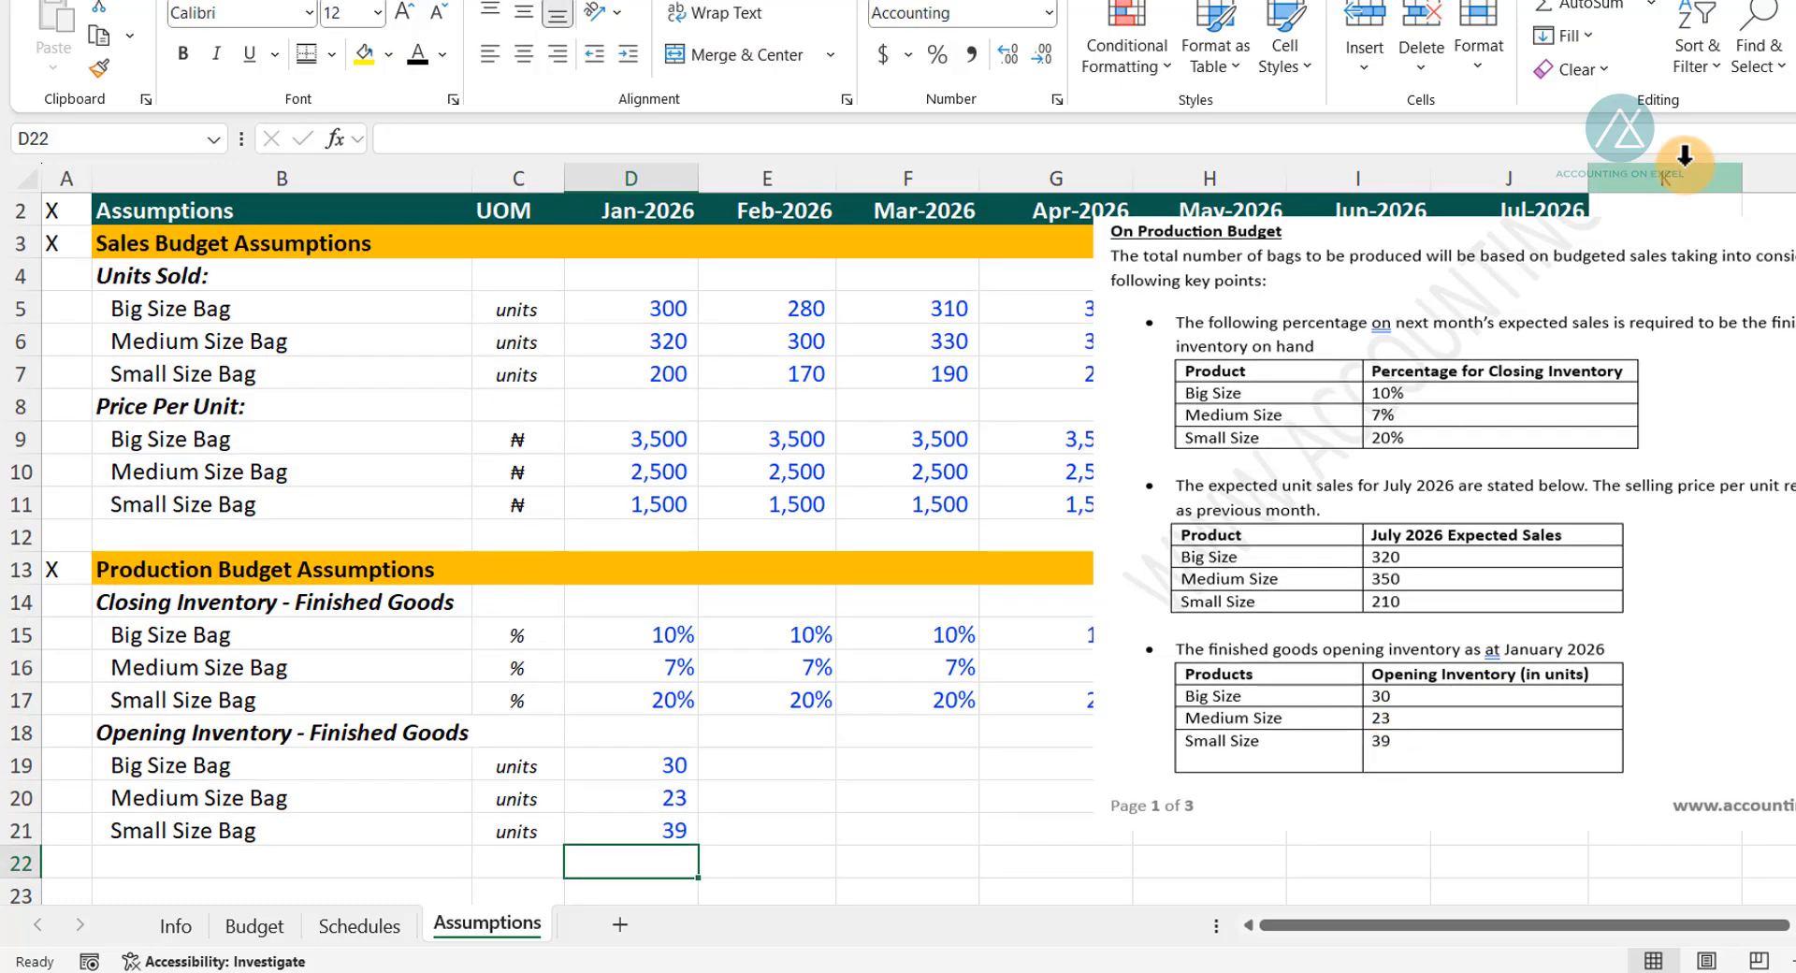
Move the production budget notes picture clear of the assumptions table, placing it from column K beside the production assumptions.
left_click_drag(1524, 272, 1388, 890)
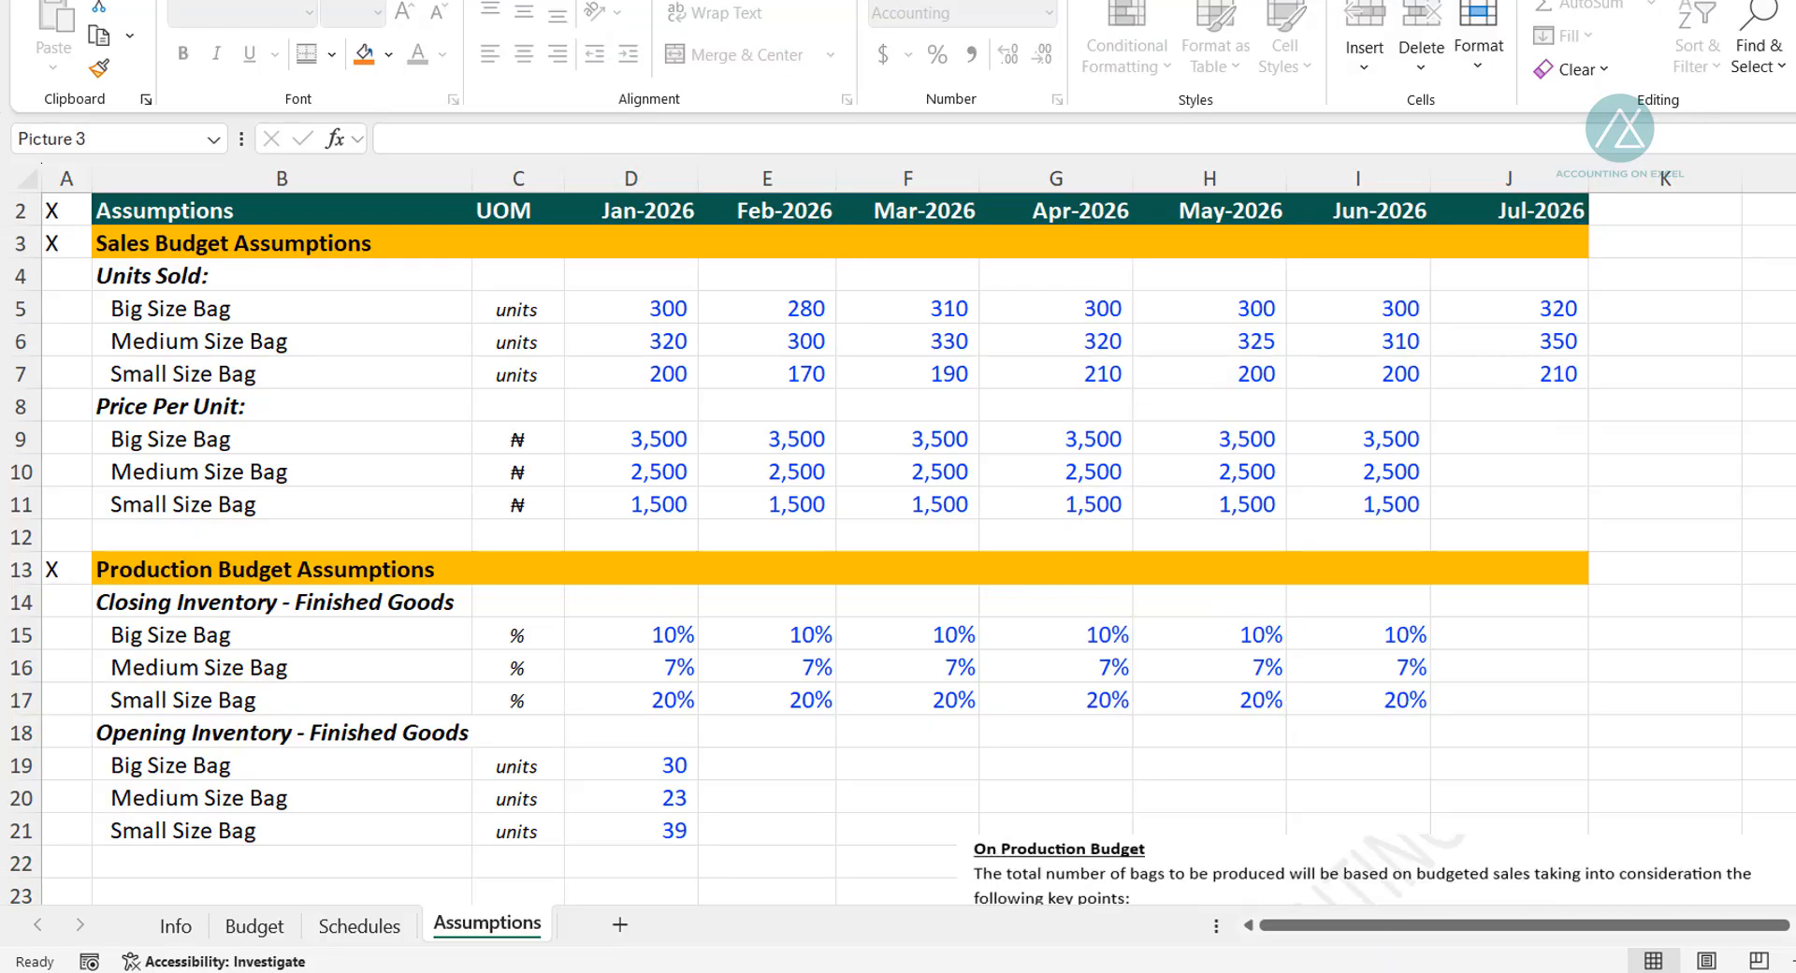
scroll(1287, 645, "down", 3)
left_click_drag(1310, 355, 1203, 970)
left_click_drag(1283, 793, 1358, 283)
left_click_drag(1357, 653, 1647, 716)
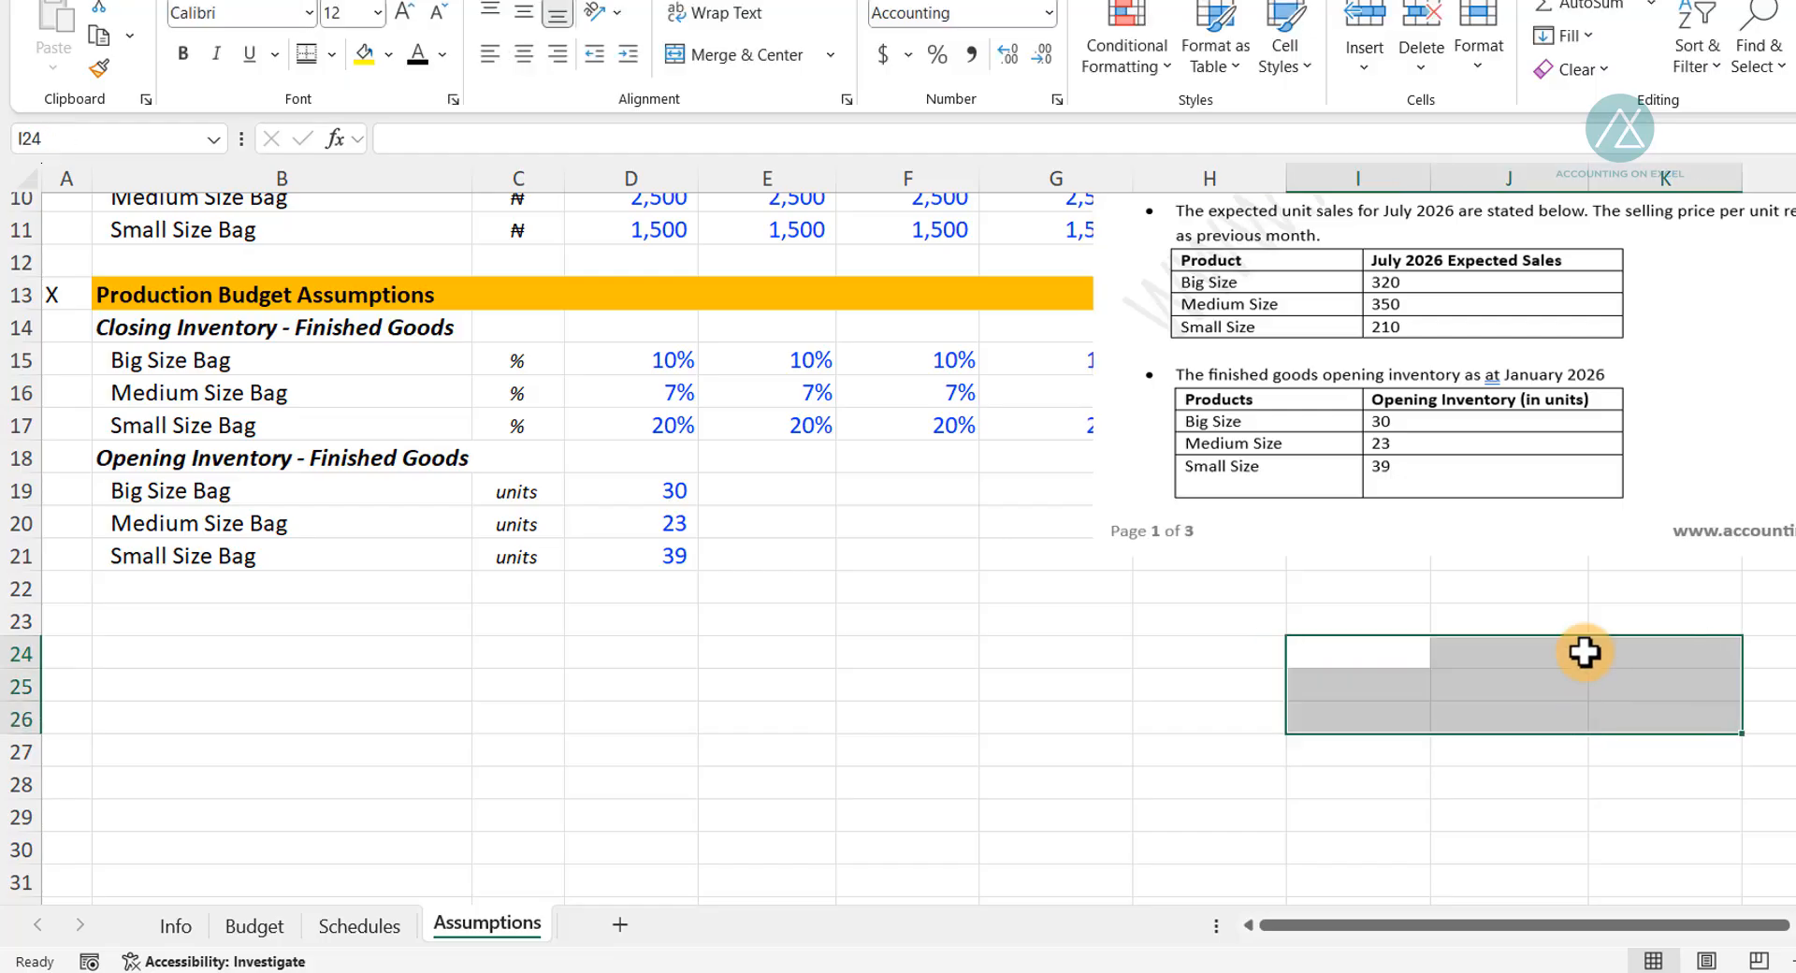
left_click_drag(1509, 314, 1472, 468)
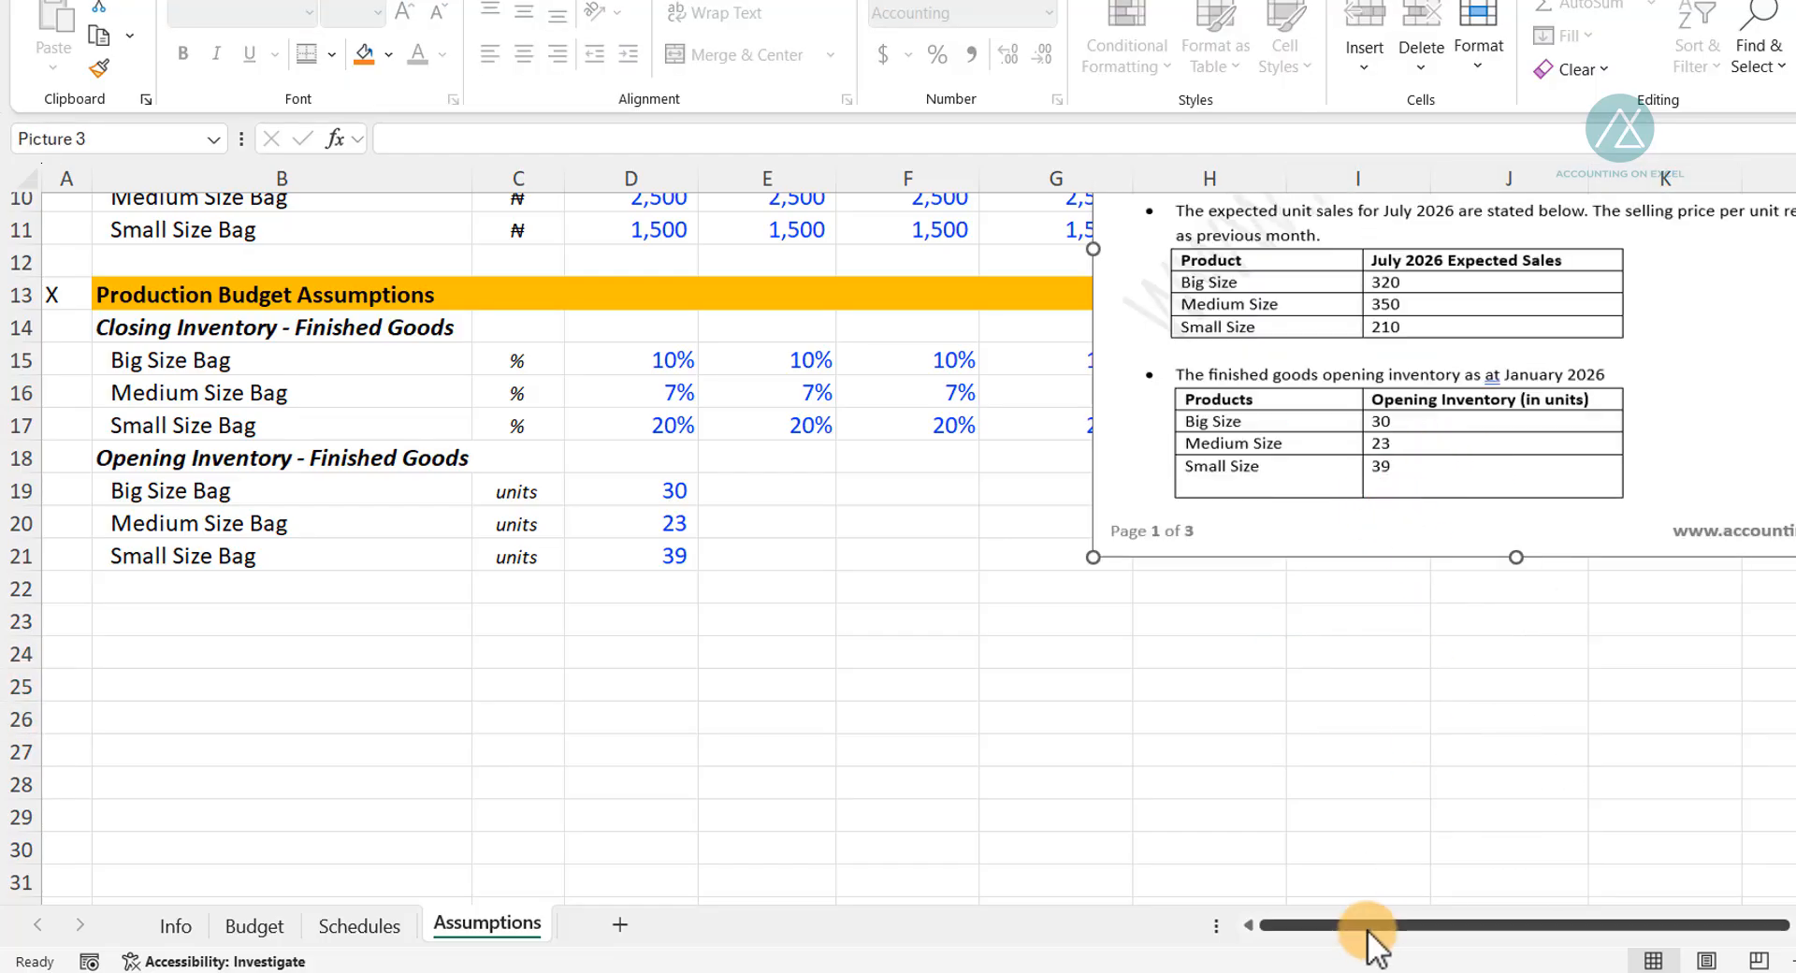
mouse_move(1403, 929)
left_mouse_down()
mouse_move(1463, 945)
mouse_move(1394, 936)
left_mouse_up()
scroll(1176, 482, "up", 3)
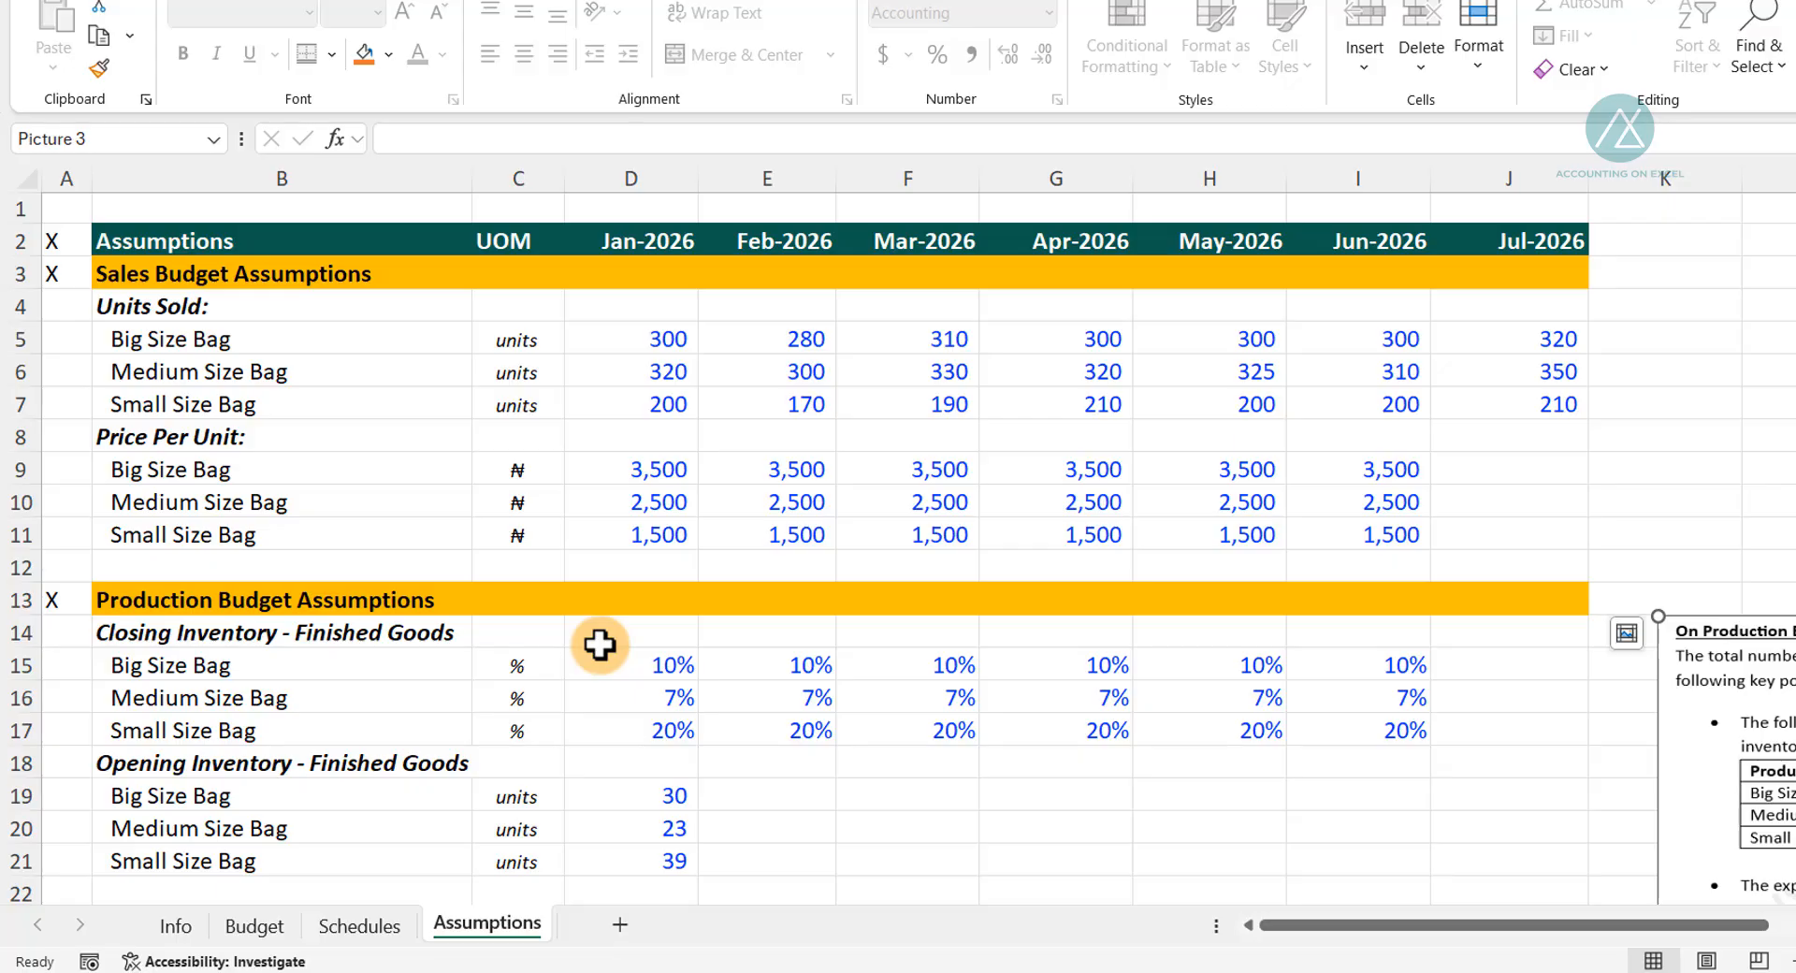
Link the January big size bag sales in D5 of the Schedules sheet to the assumptions with =Assumptions!$D$5.
left_click(365, 929)
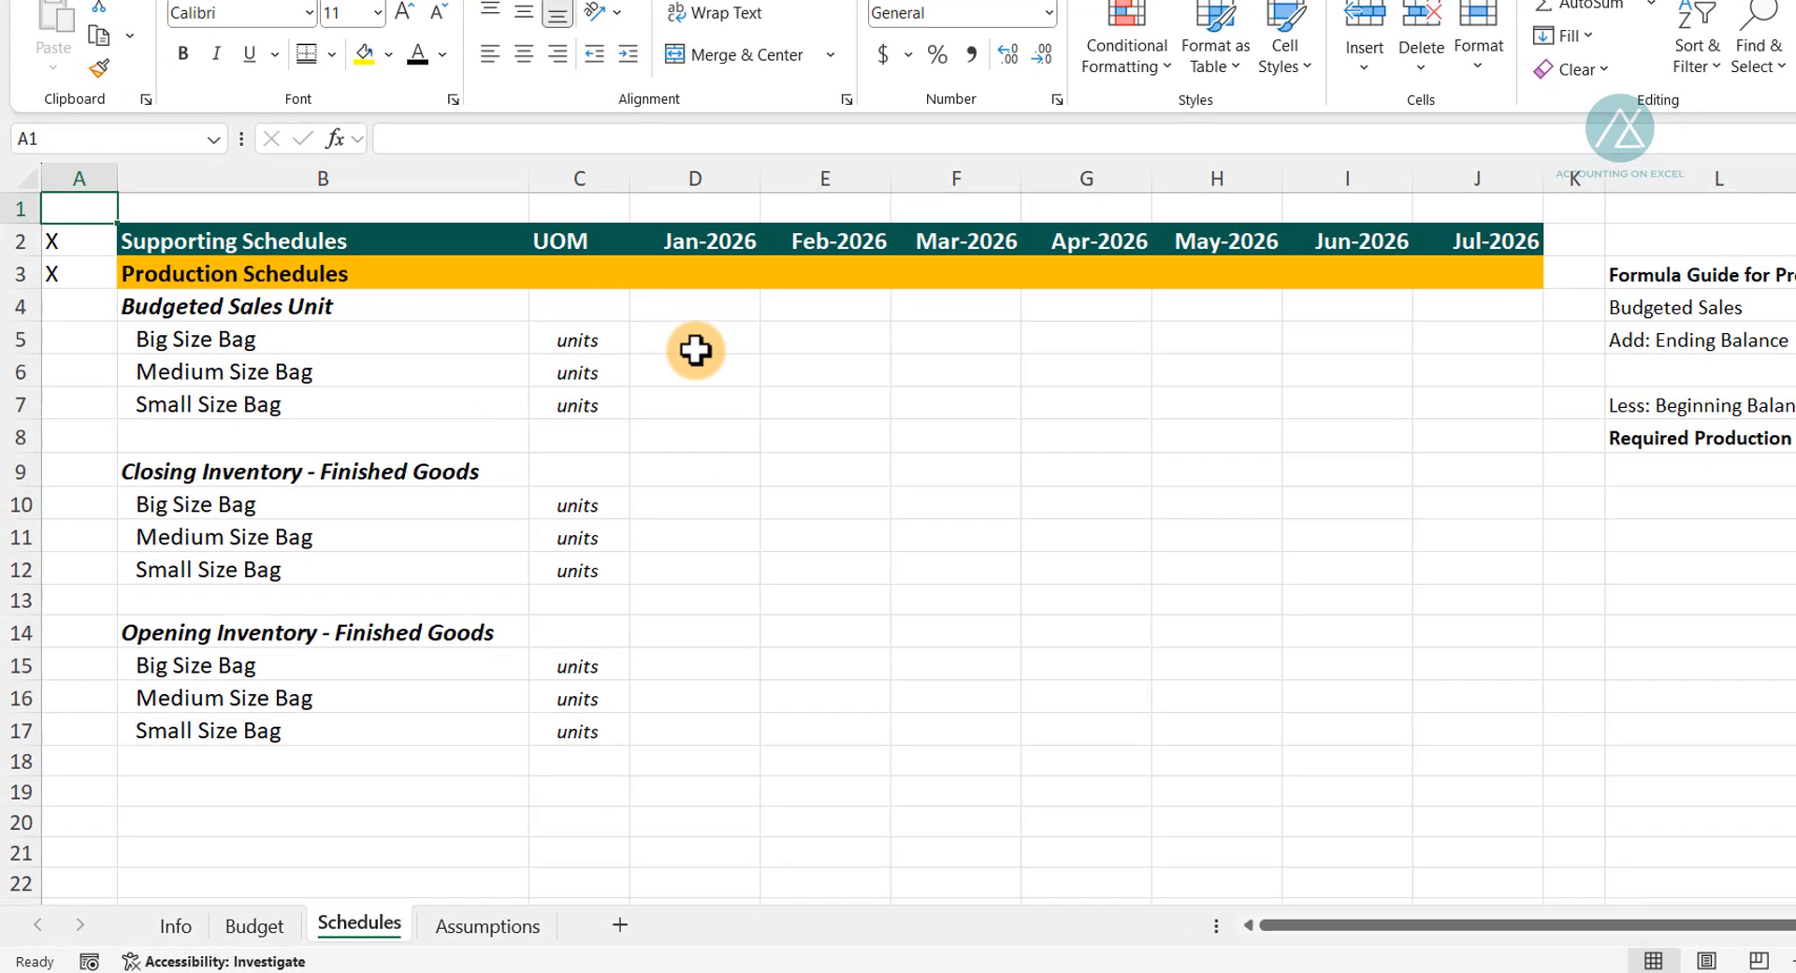
left_click(692, 340)
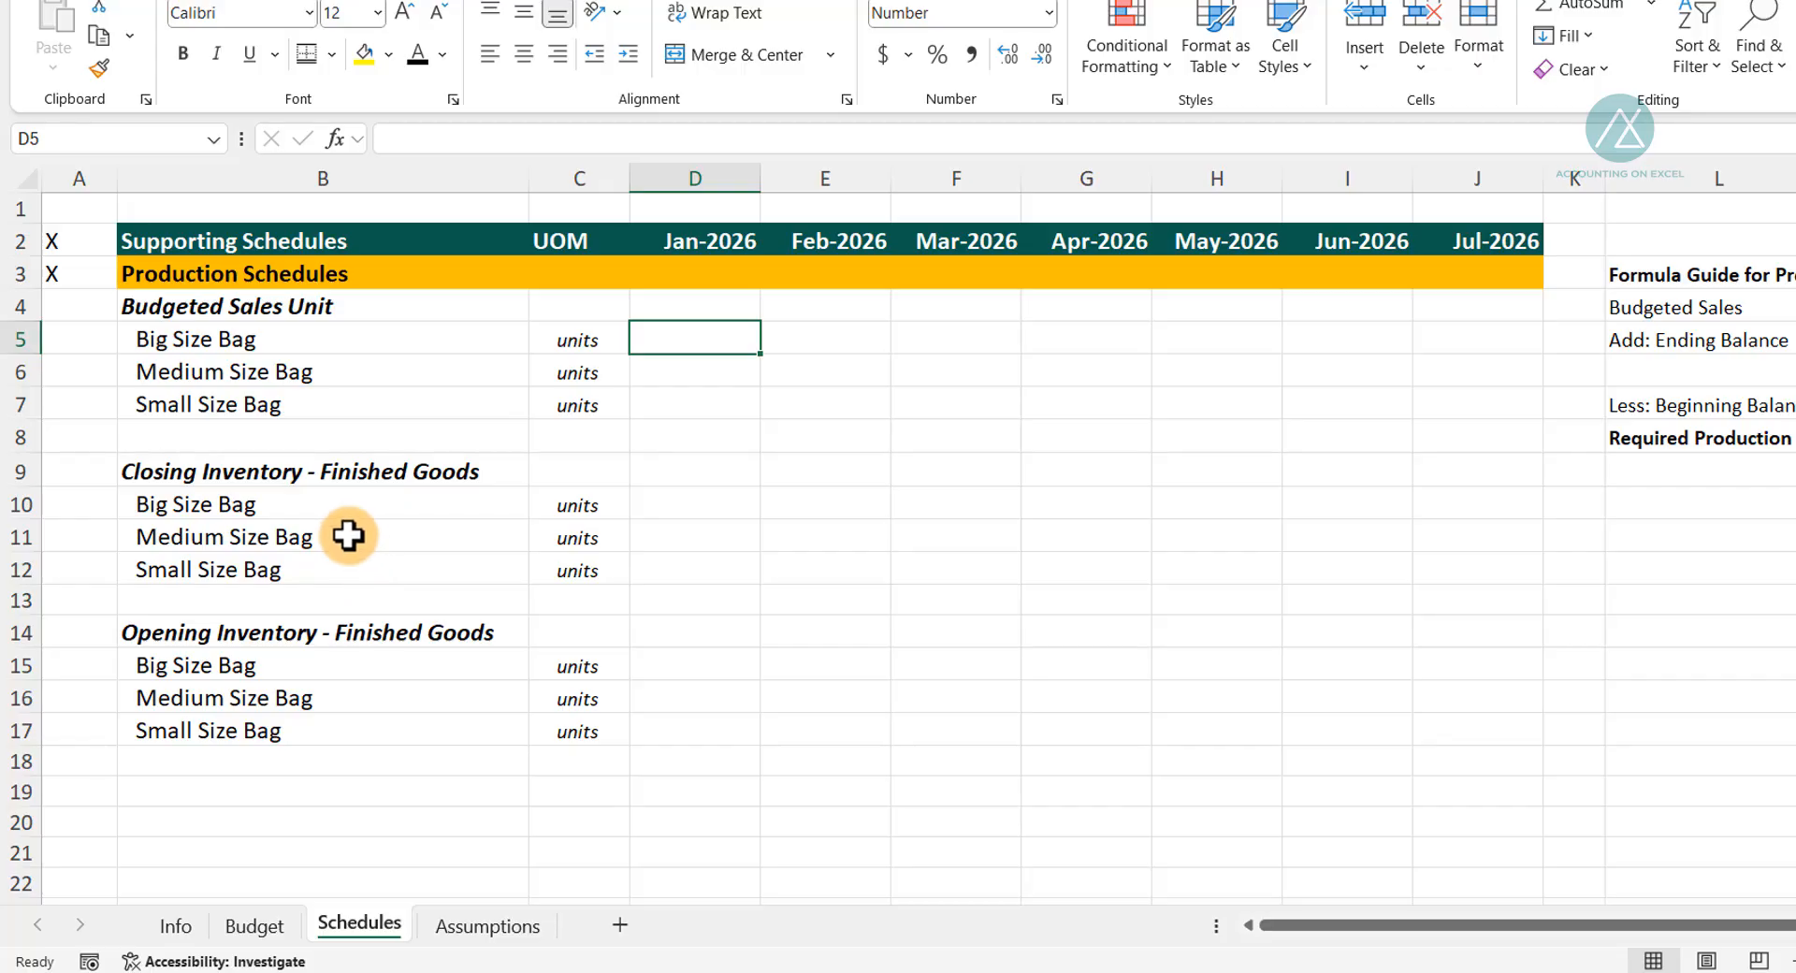
type("=")
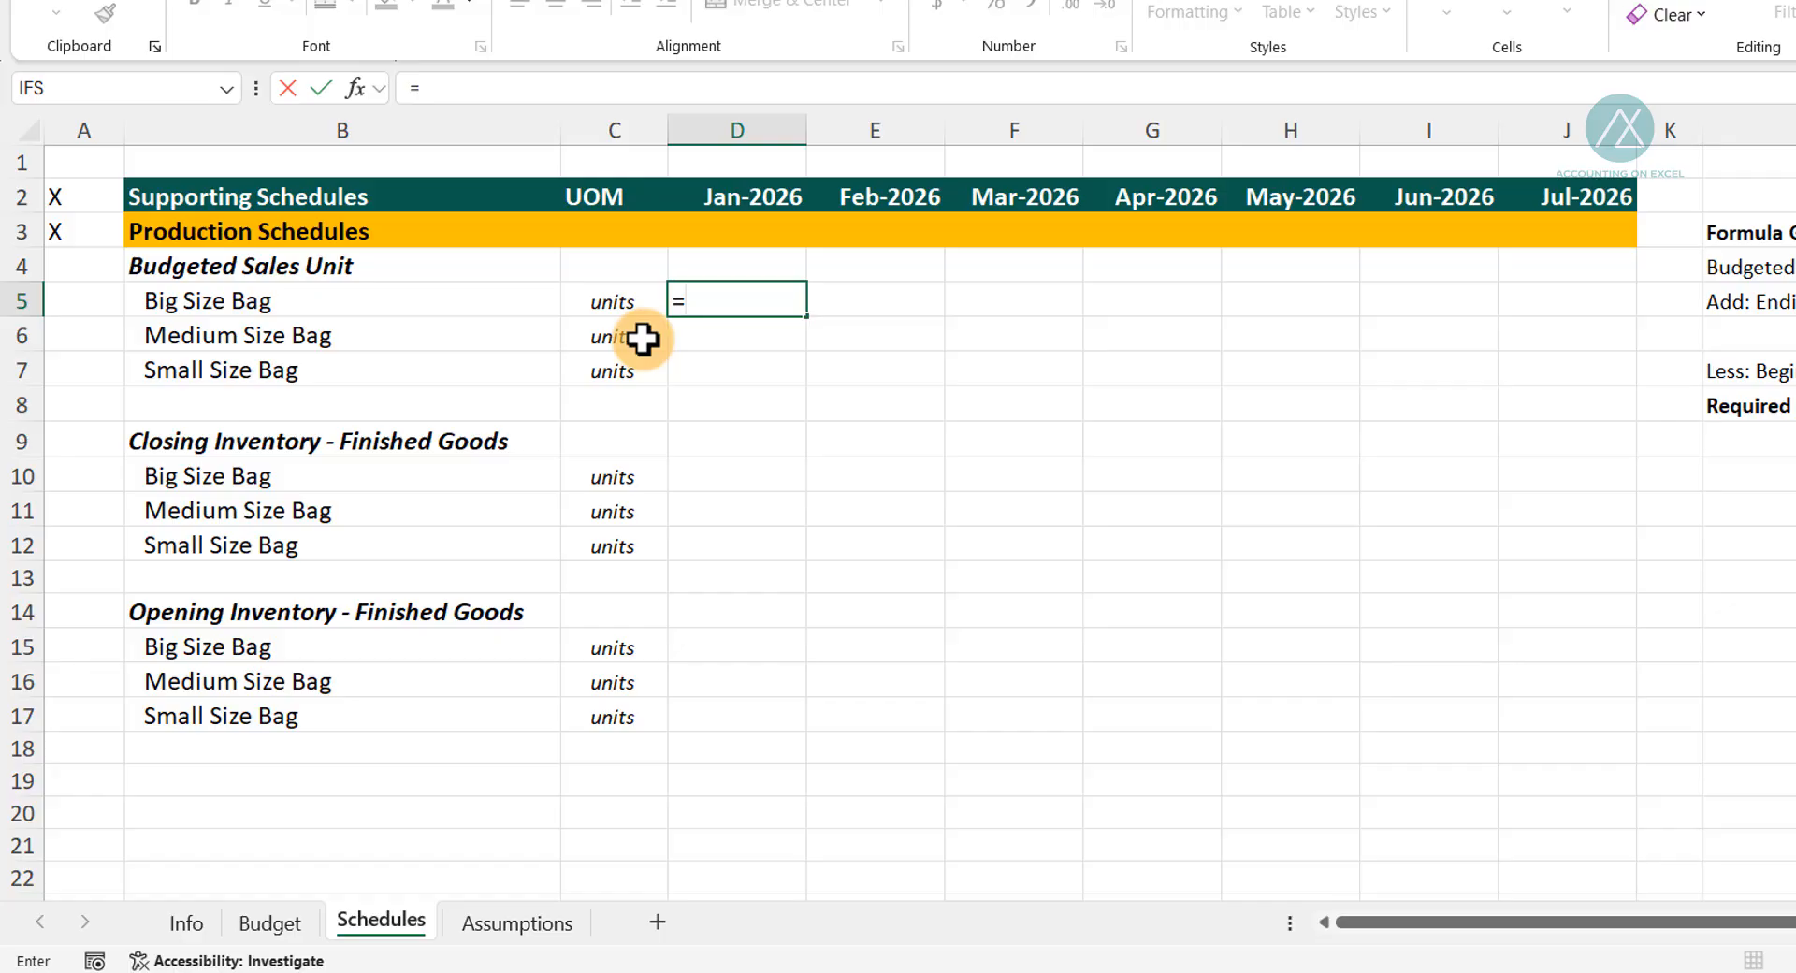
key("ctrl+Page_Down")
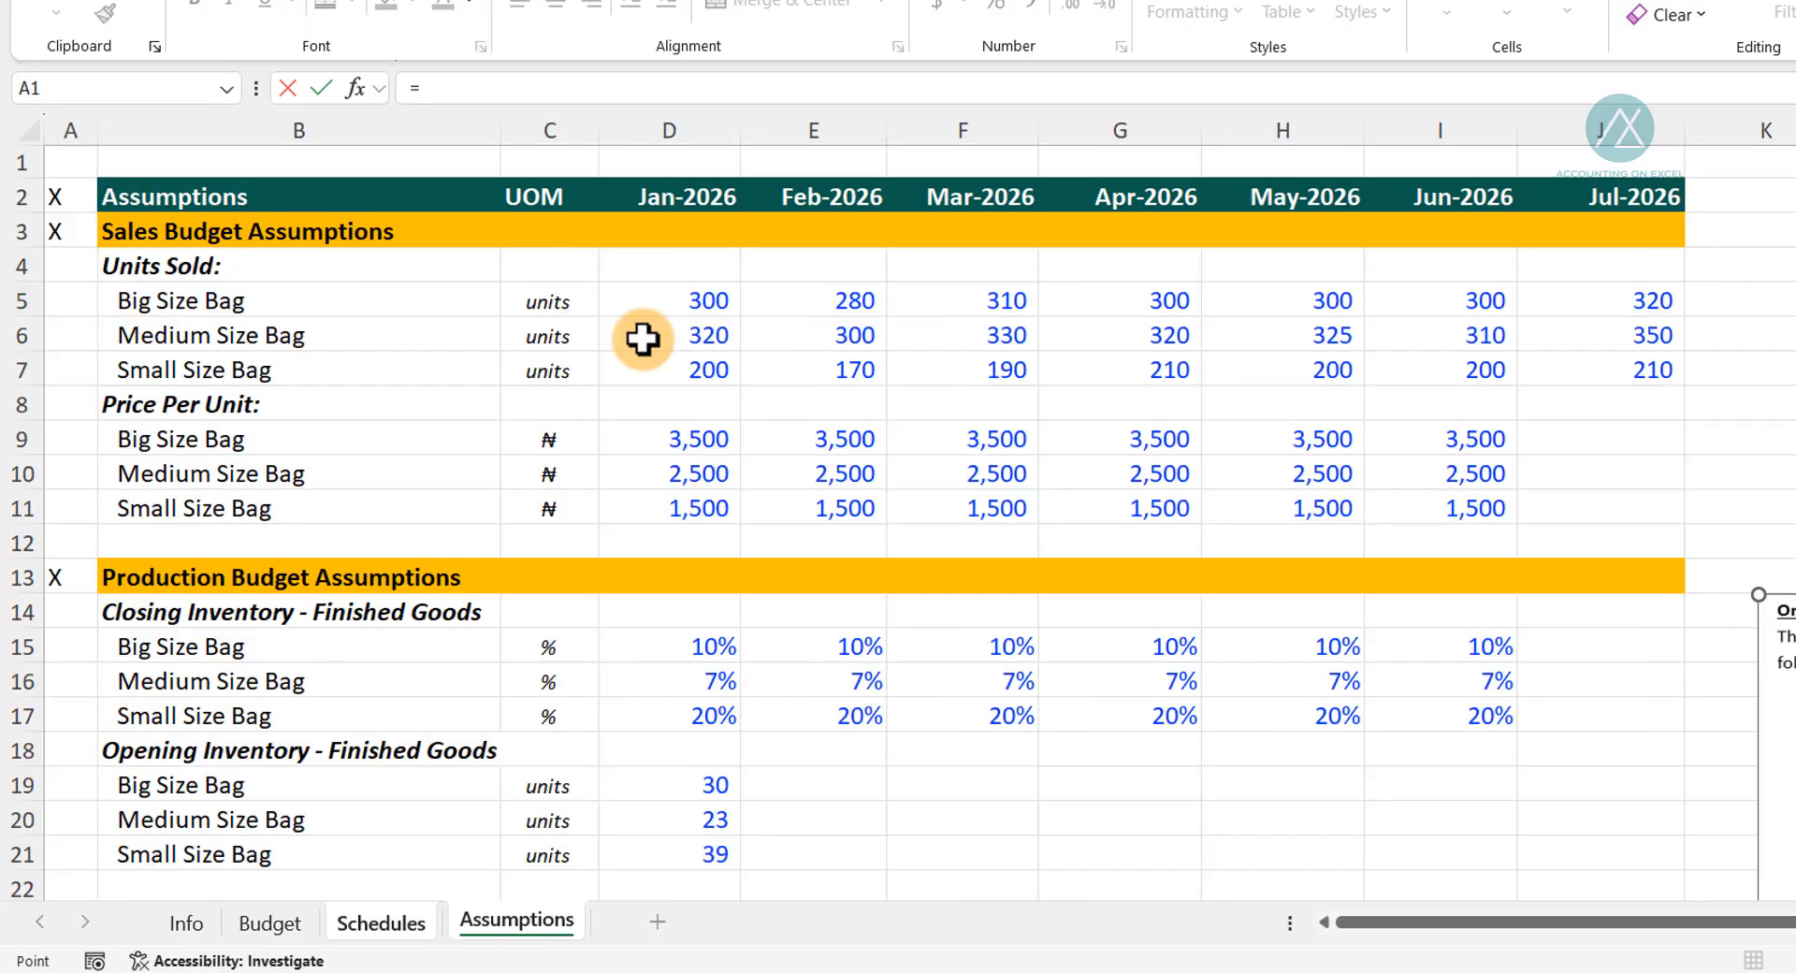
left_click(698, 301)
key("F4")
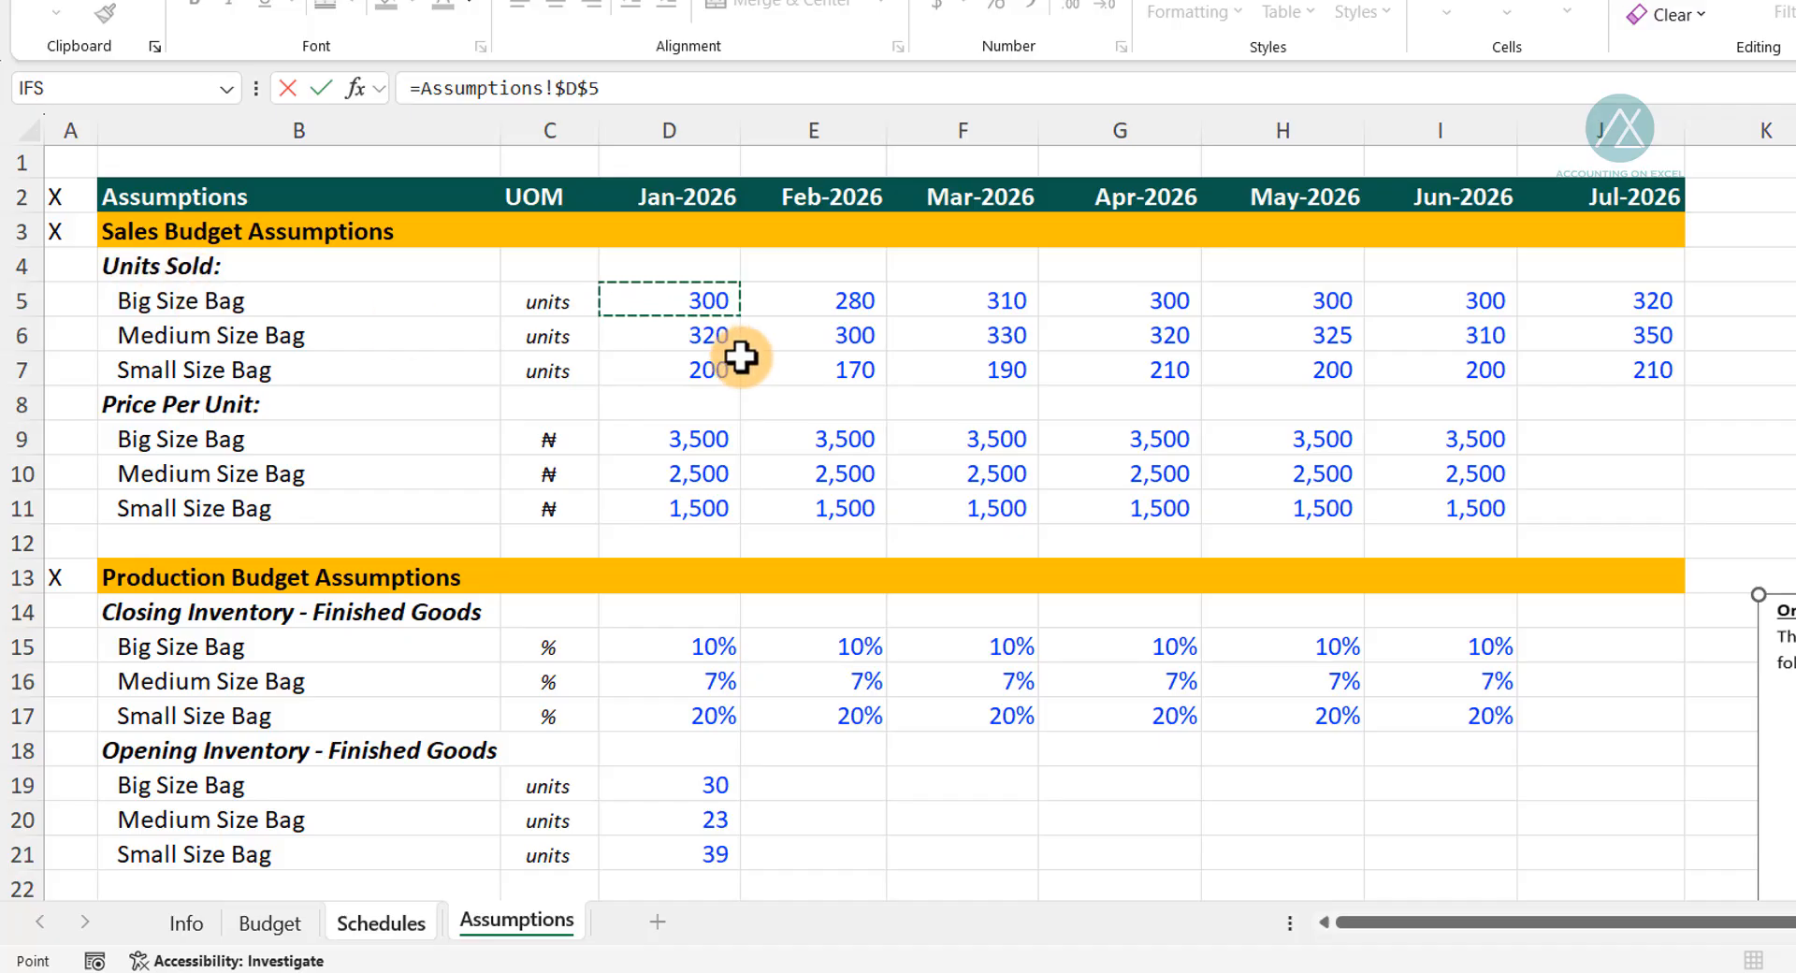
key("Return")
Make the reference in D5 of the Schedules sheet relative, so the formula reads =Assumptions!D5.
left_click(754, 293)
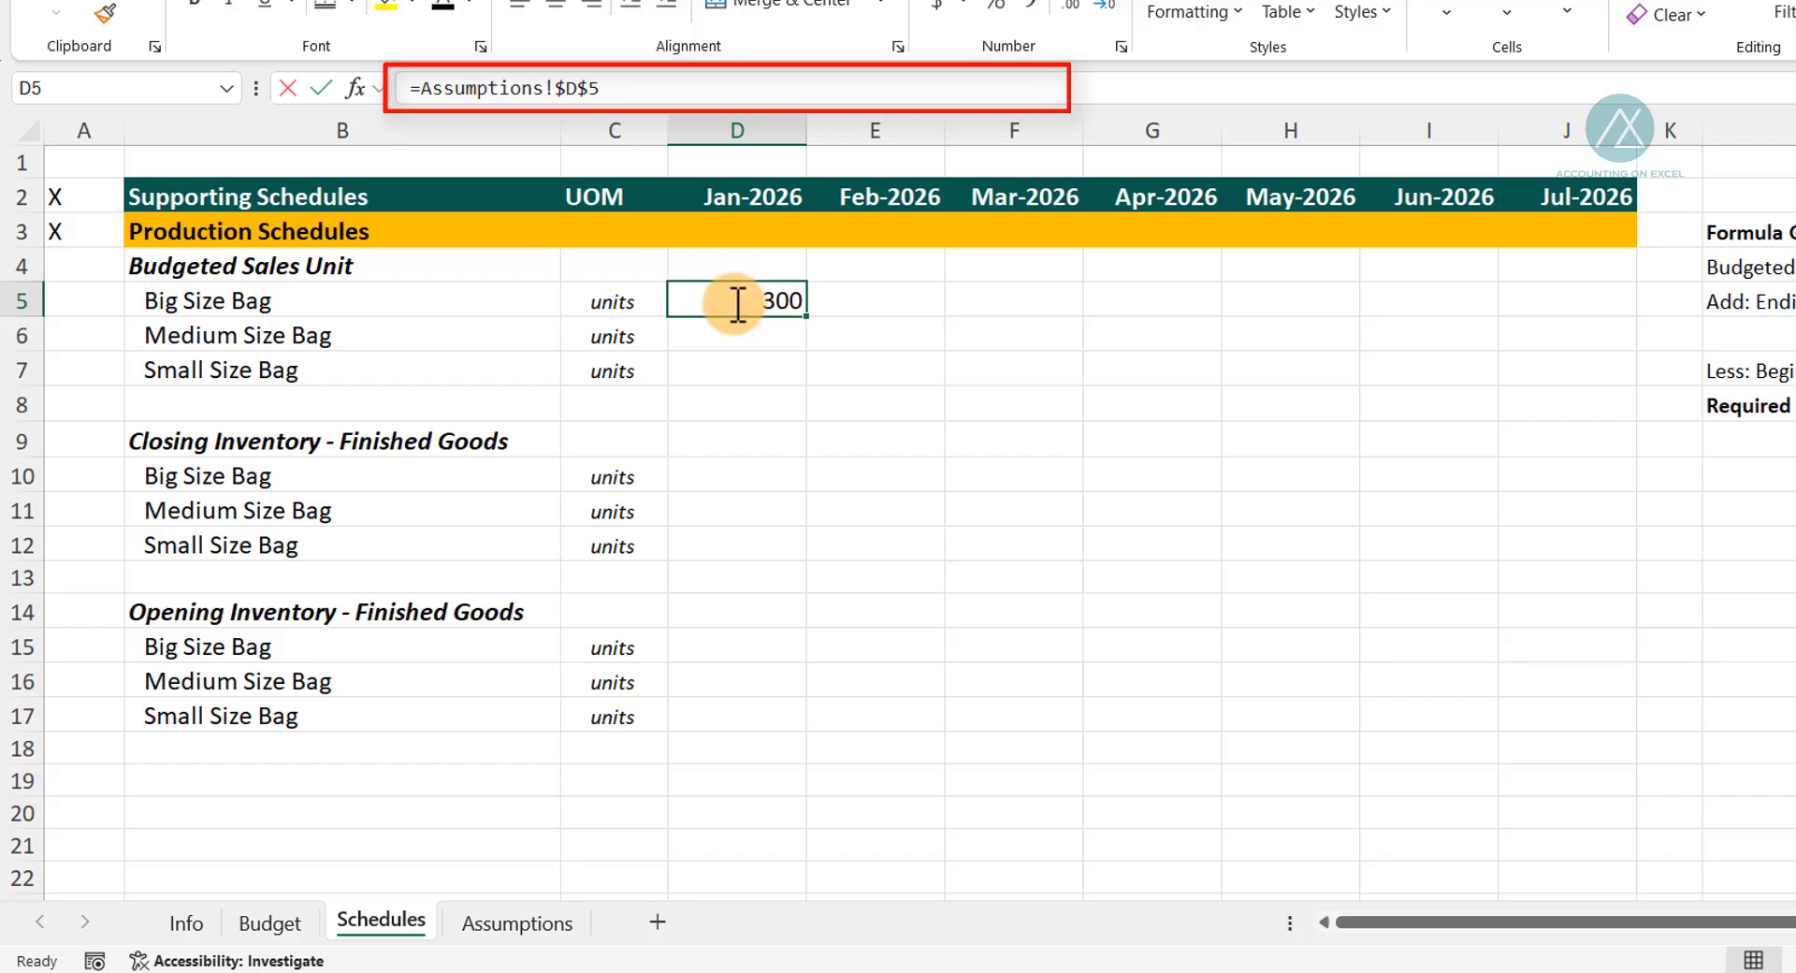
double_click(722, 297)
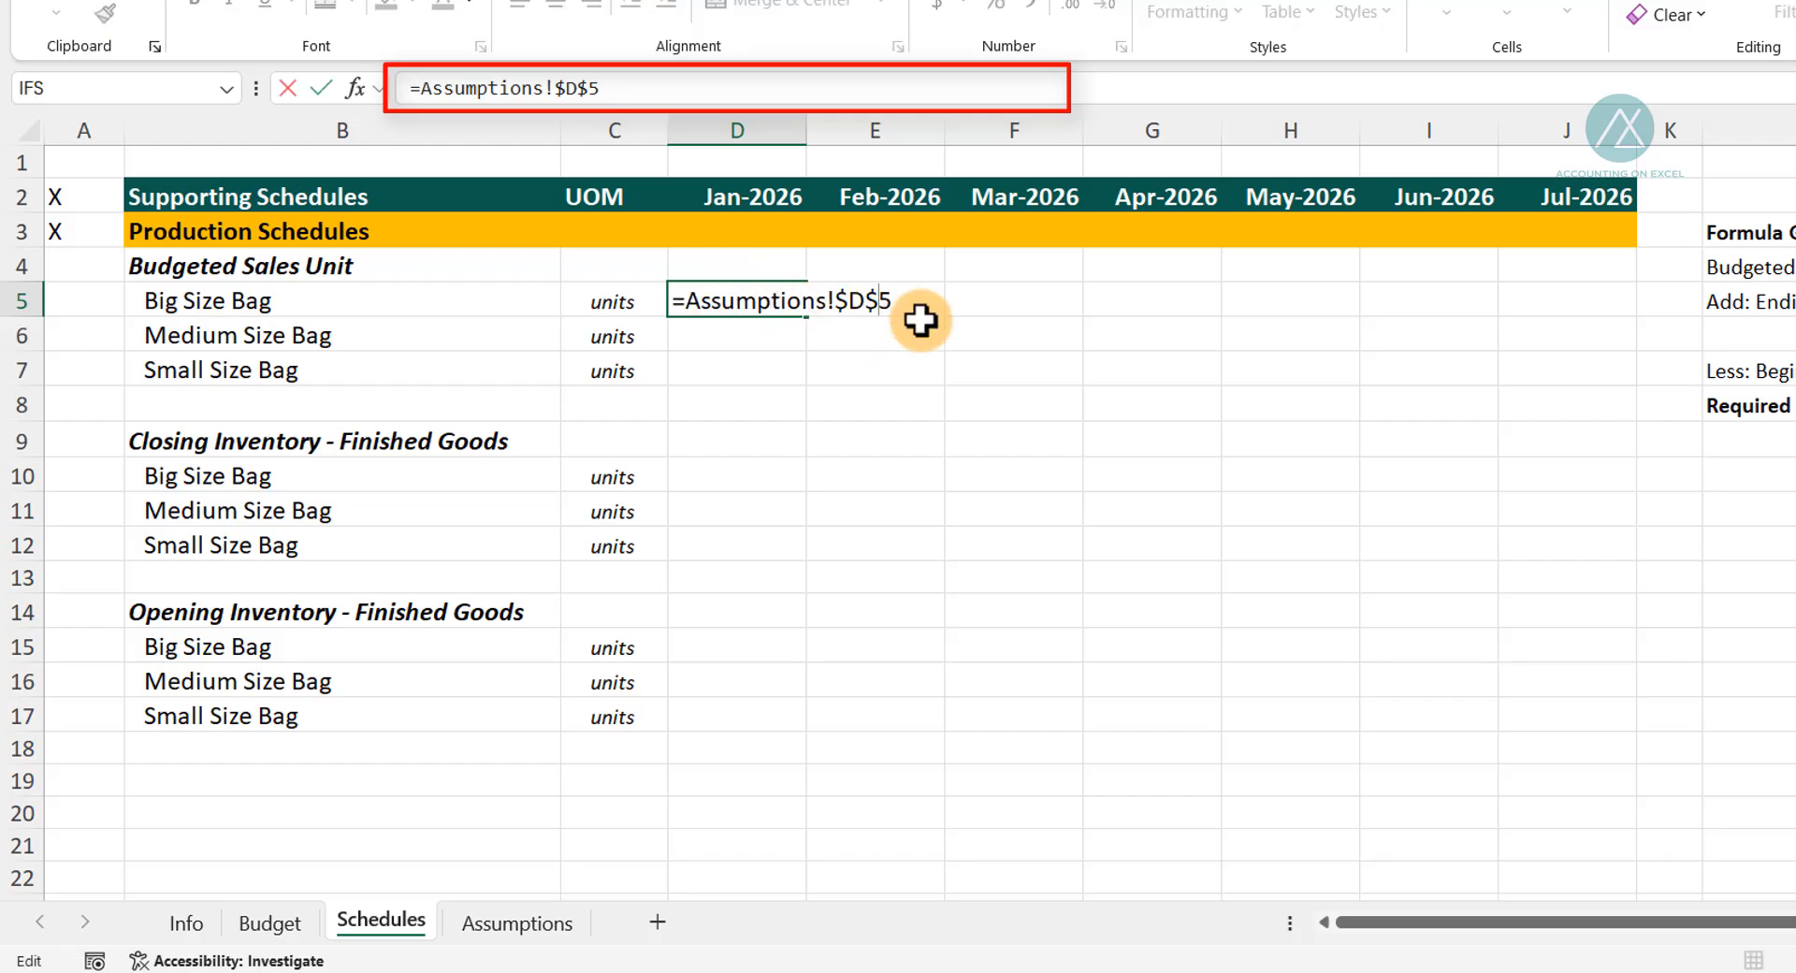
key("Left")
key("BackSpace")
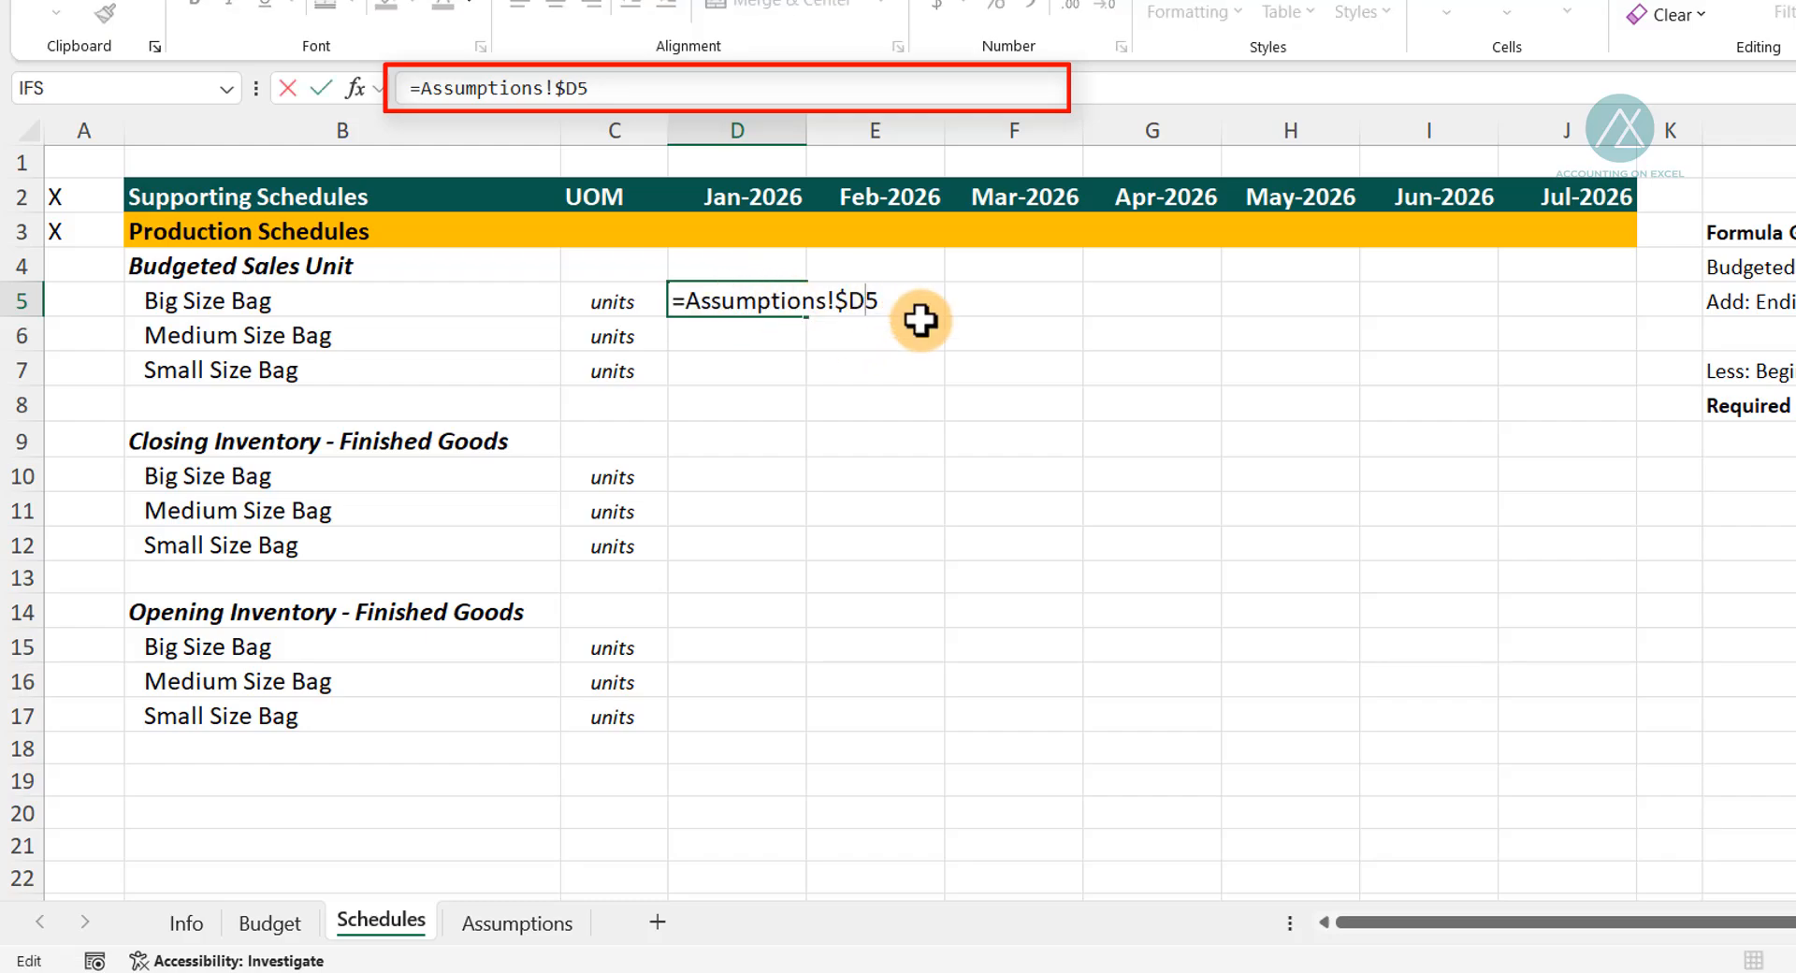
left_click(847, 301)
key("BackSpace")
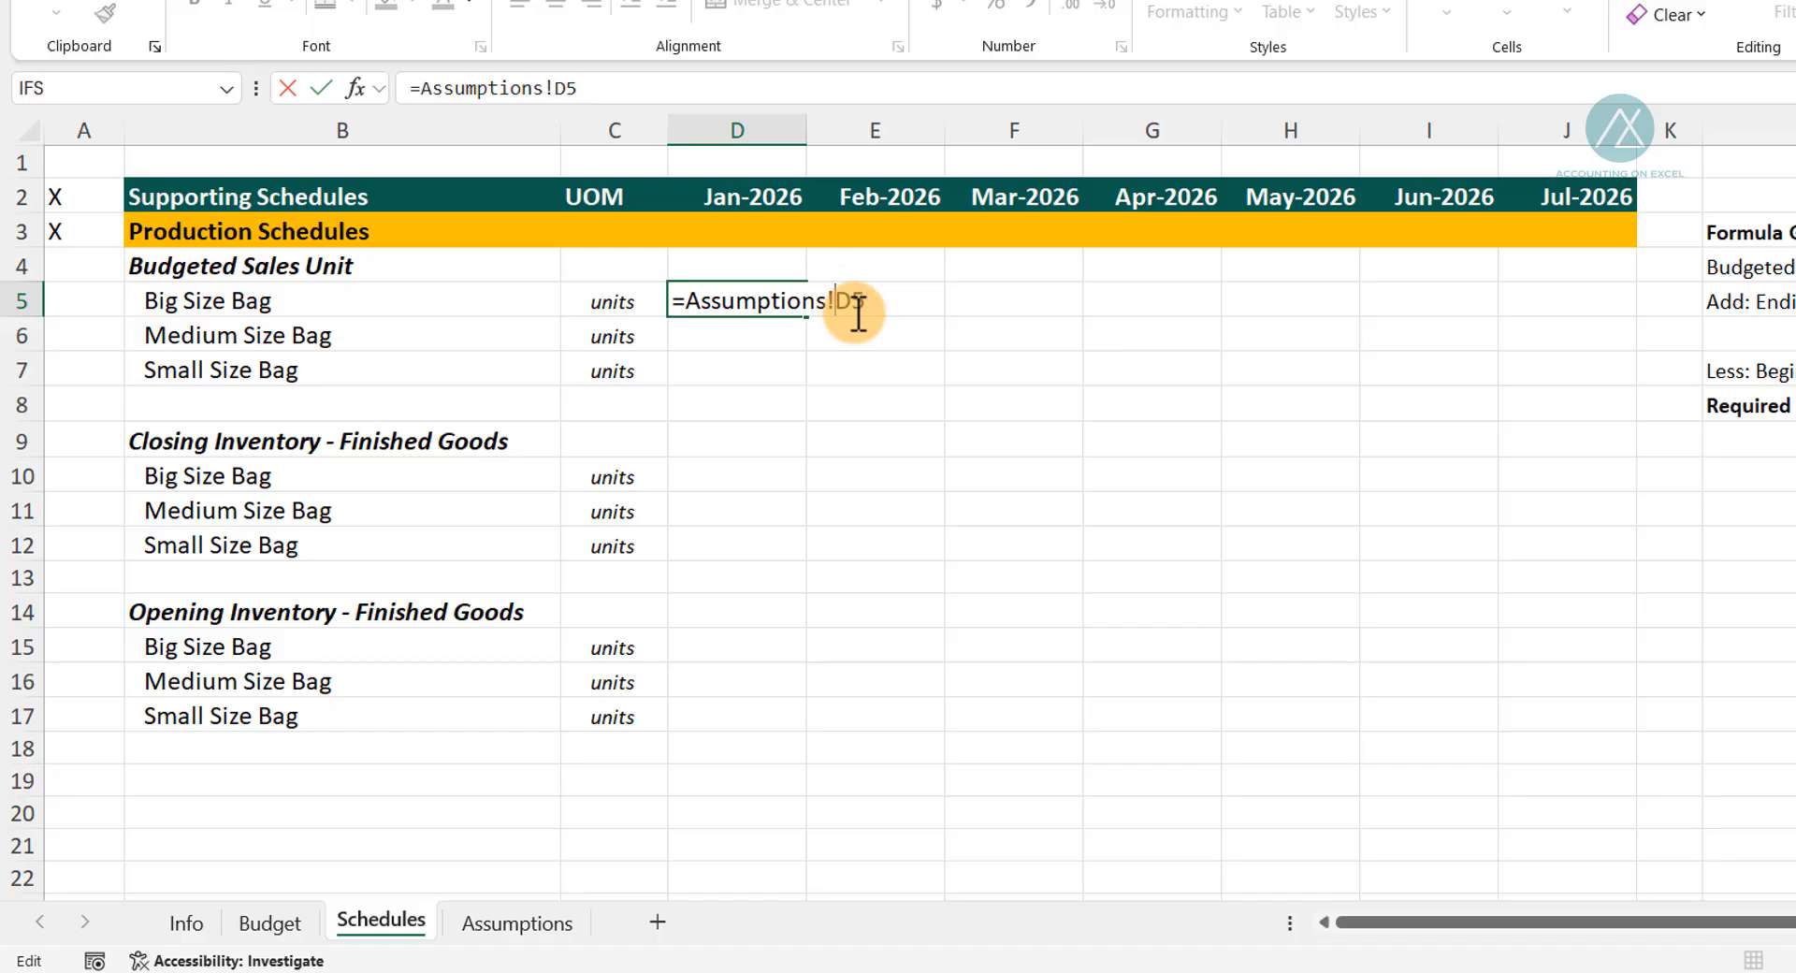
key("Return")
Fill the budgeted sales formula from D5 down to the small size bag and across to June 2026, covering D5:I7.
left_click(774, 302)
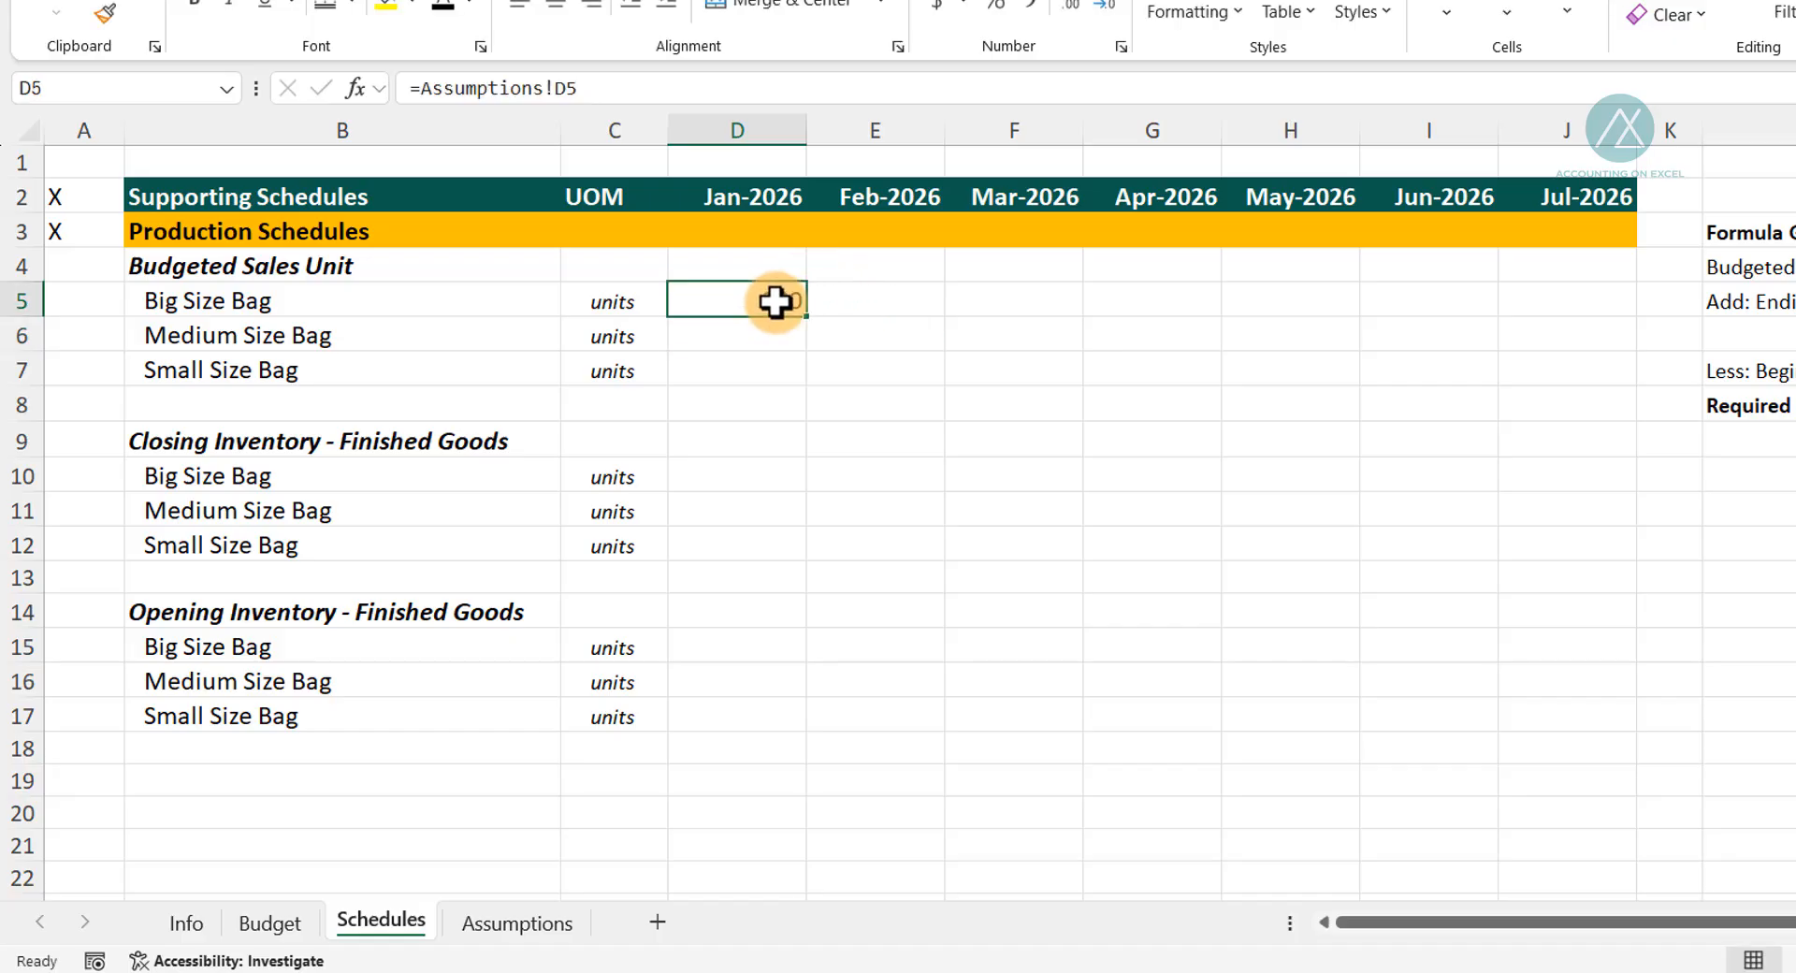
left_click_drag(774, 301, 796, 389)
left_click(766, 299)
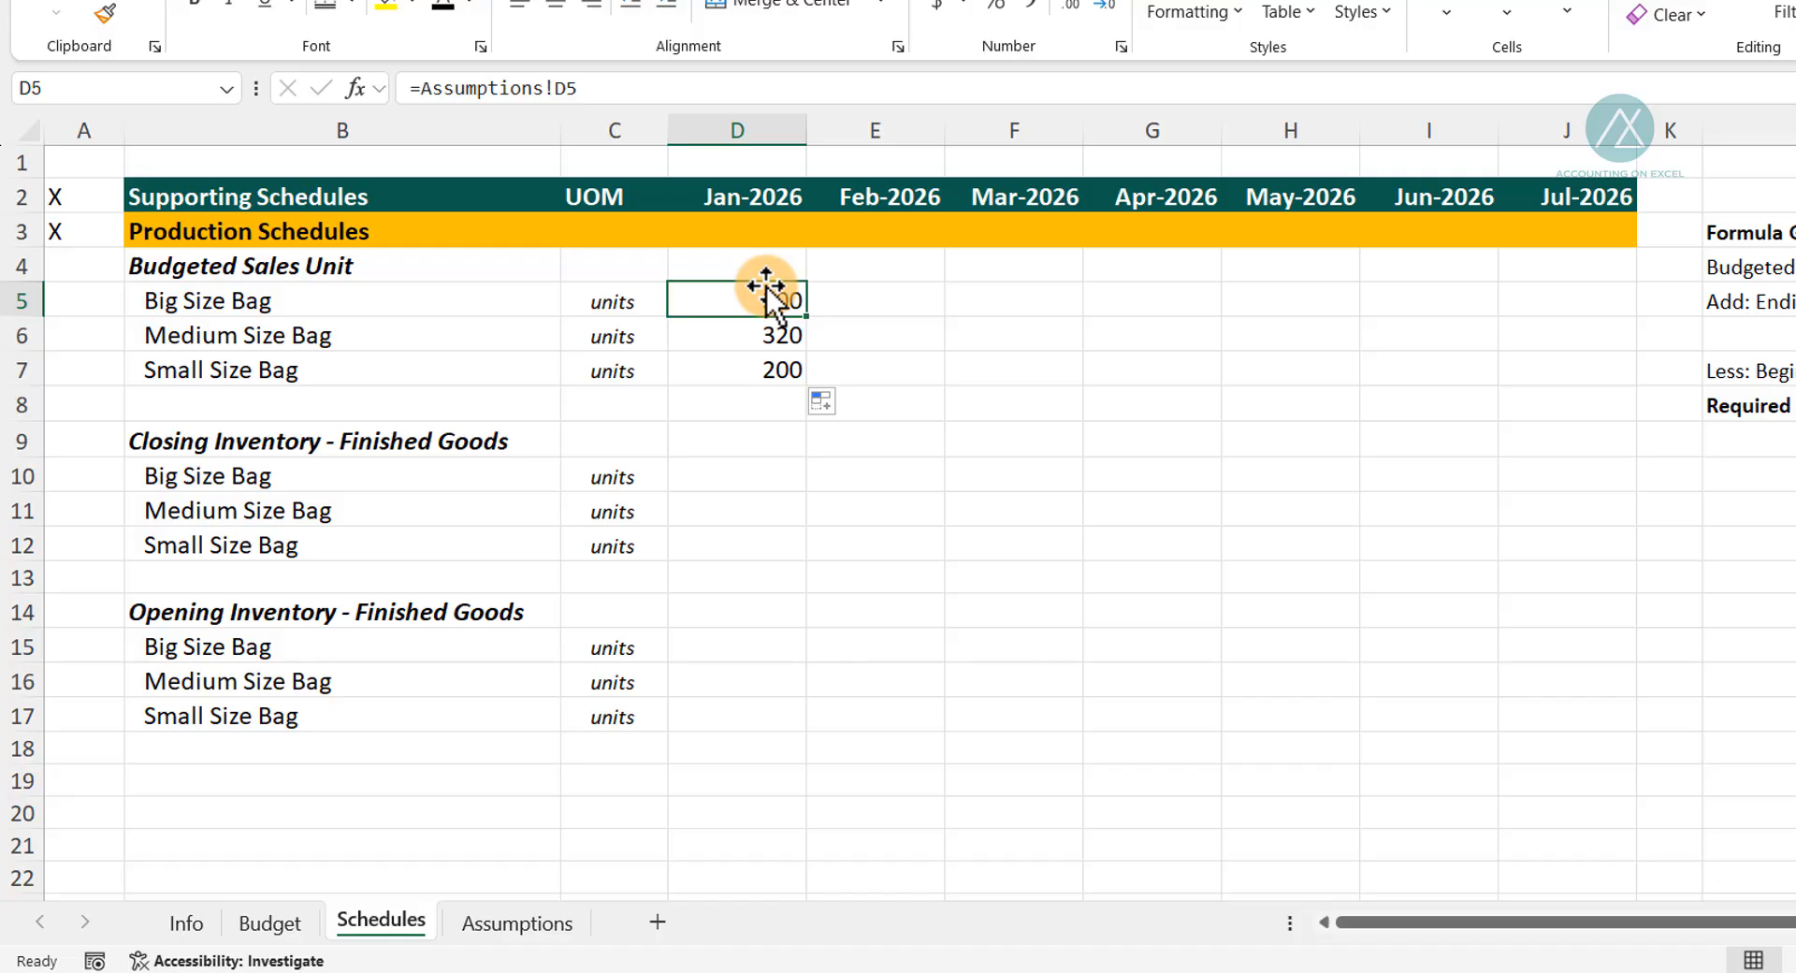
left_click(768, 313)
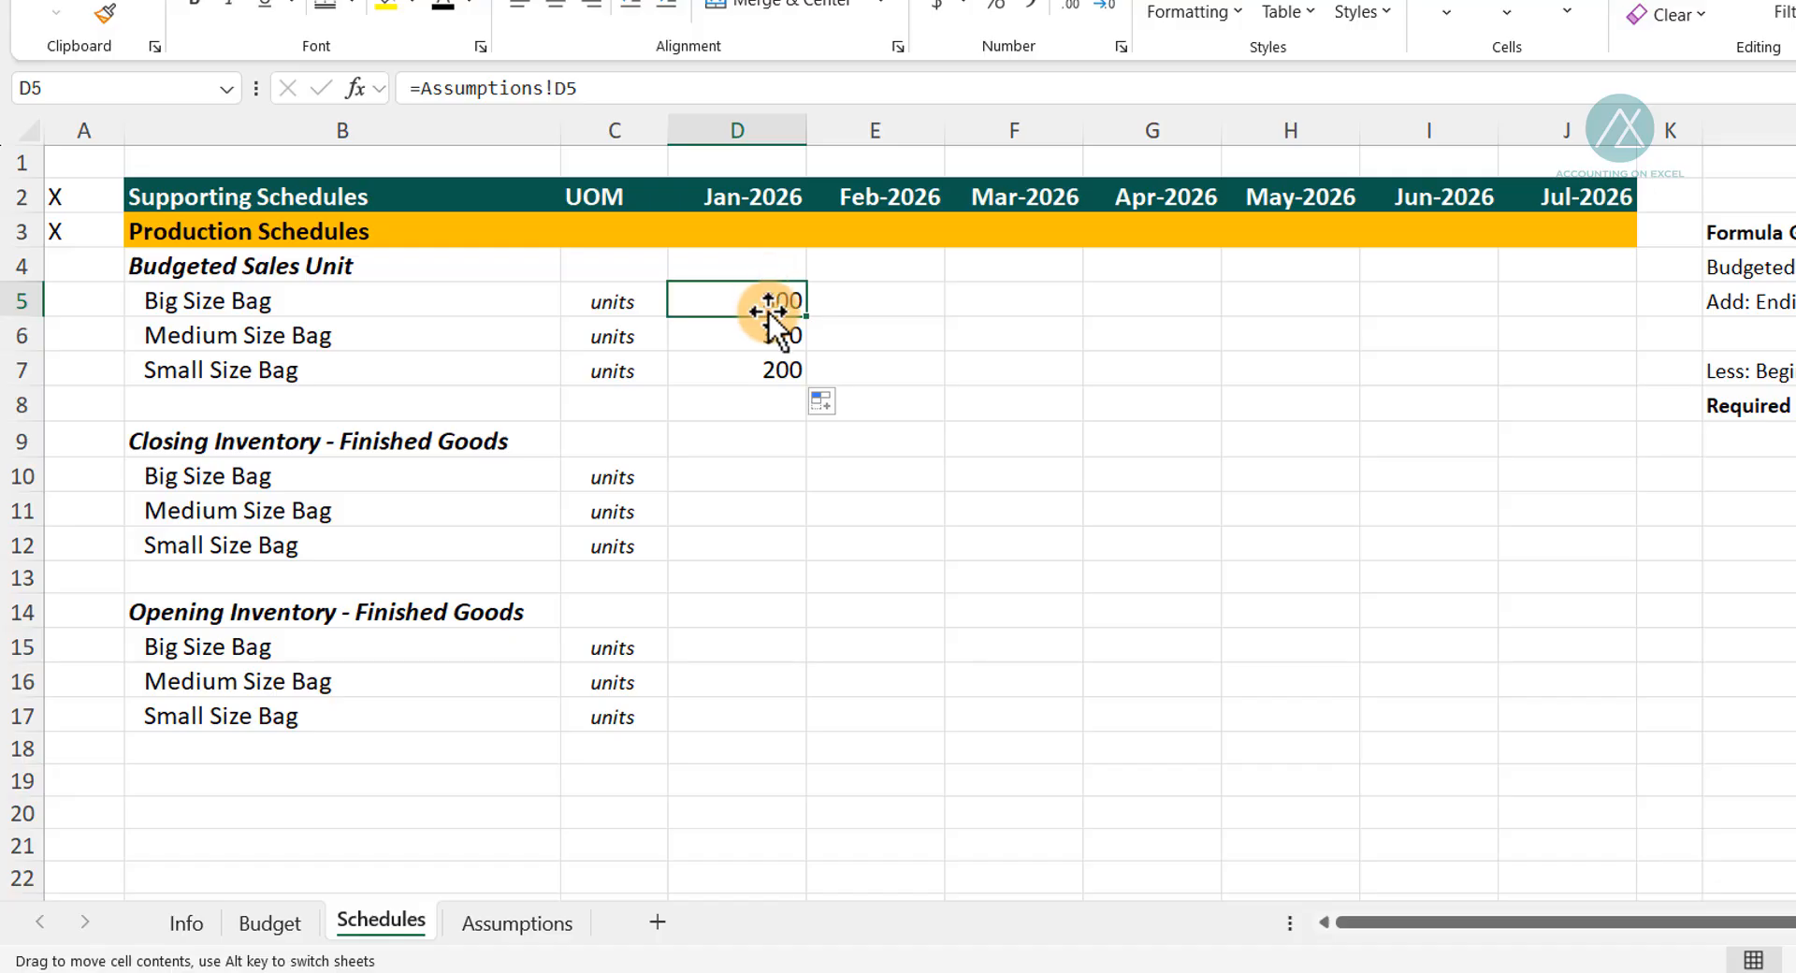
left_click_drag(779, 316, 1494, 400)
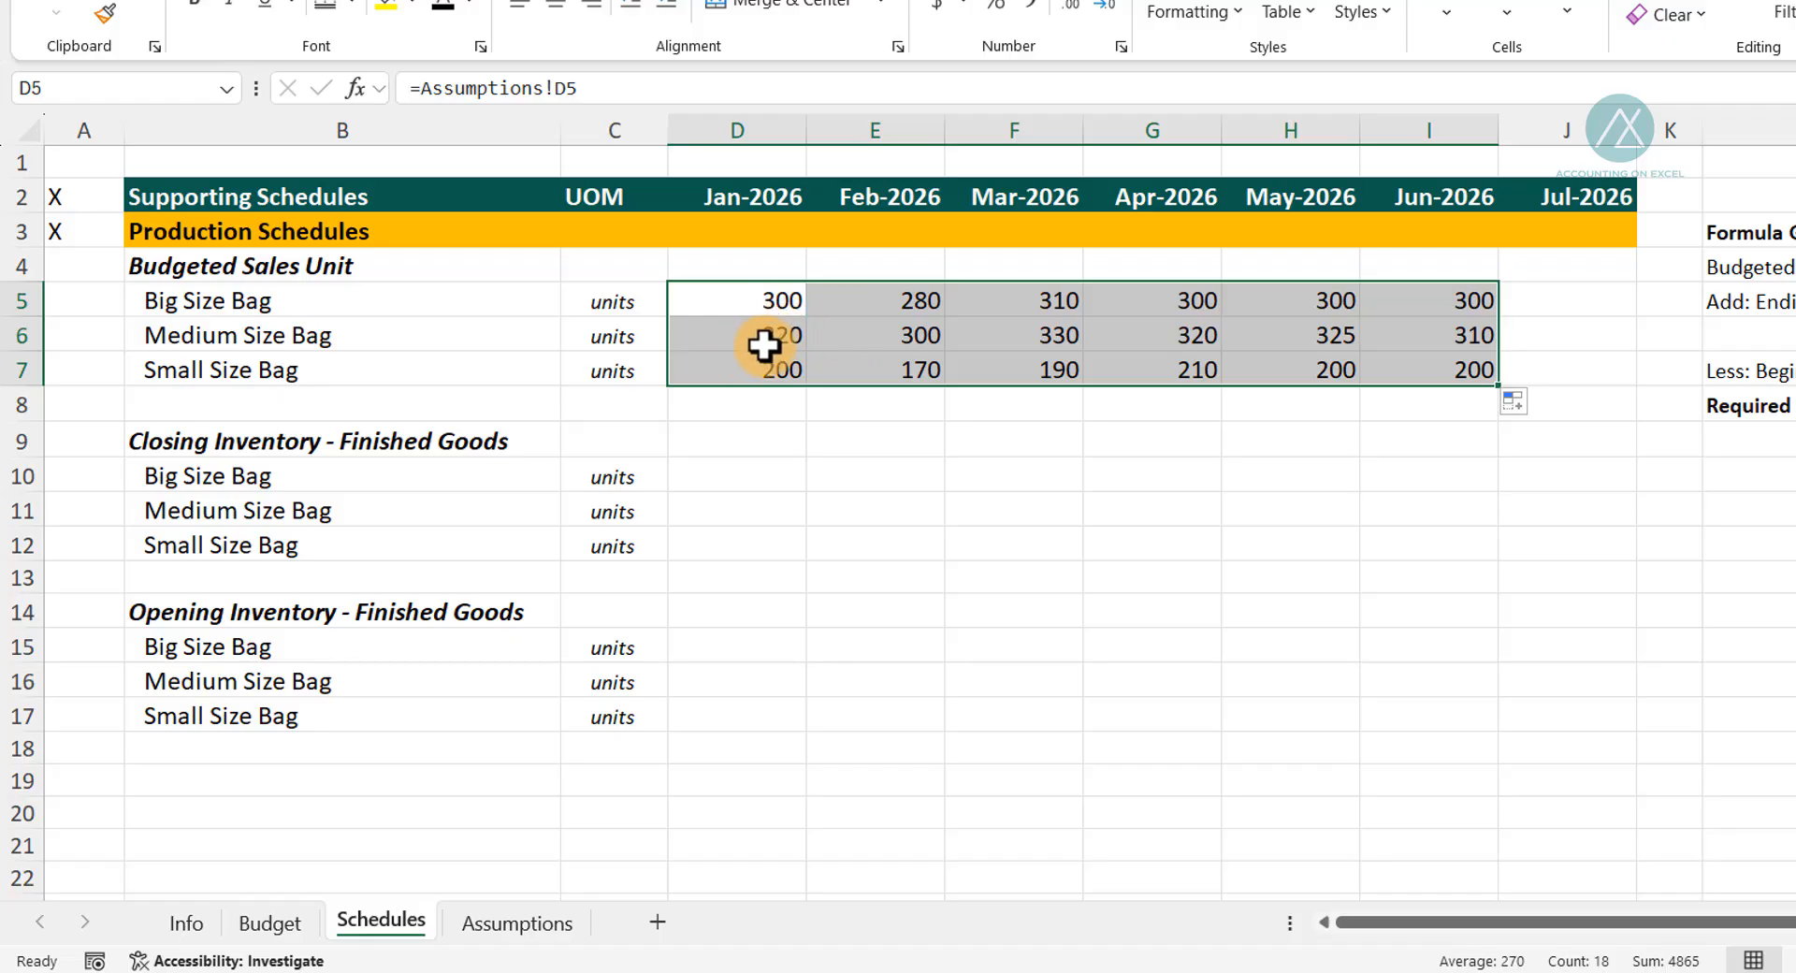
Compare the Schedules sheet with the Assumptions sheet and read the closing inventory requirement in the production budget notes picture.
left_click(517, 925)
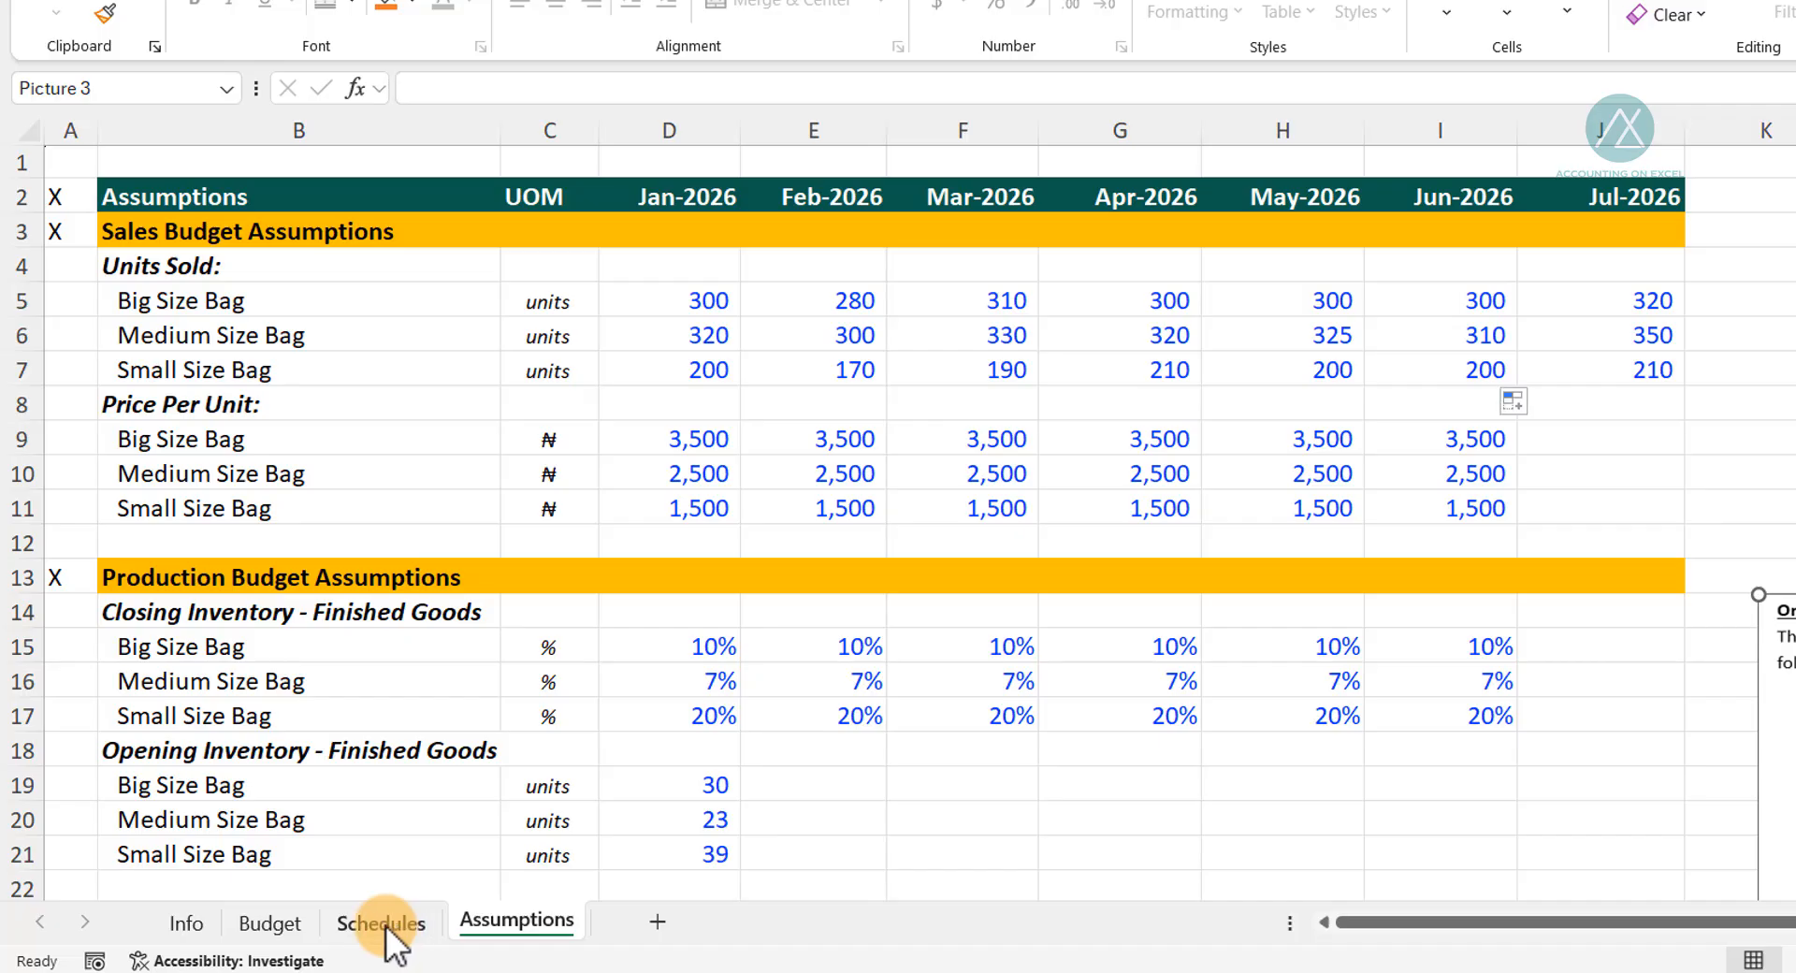
left_click(385, 925)
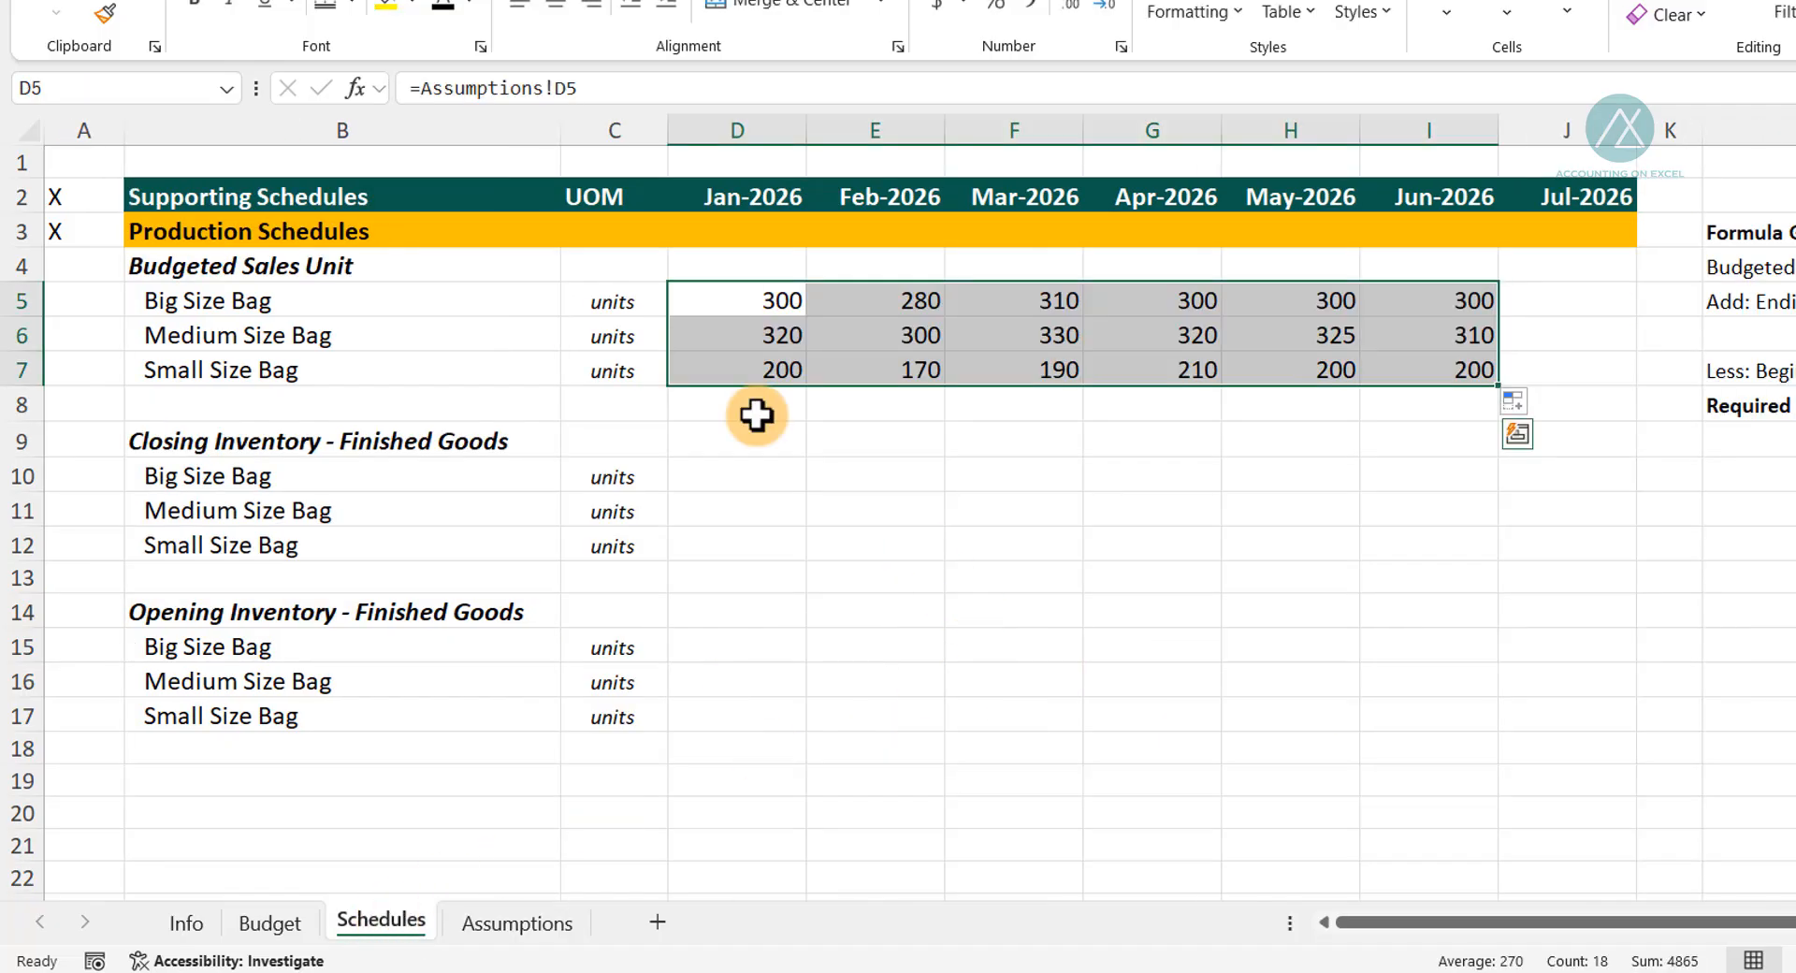
left_click(721, 299)
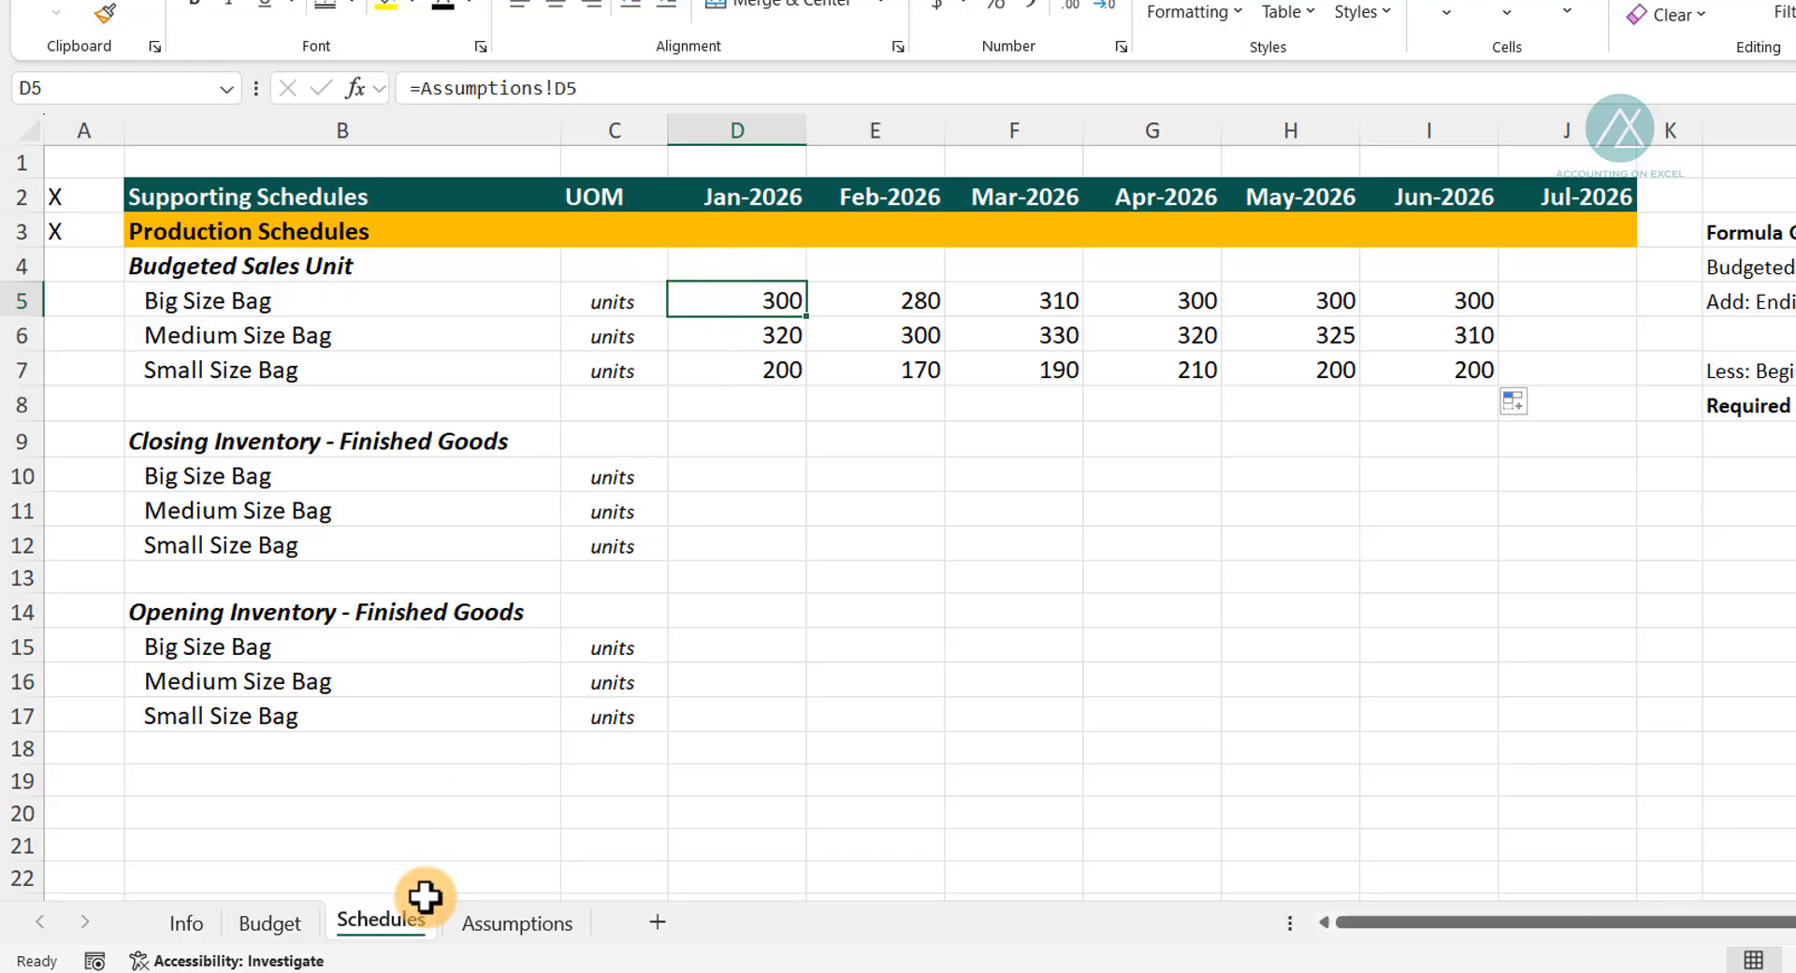
left_click(503, 924)
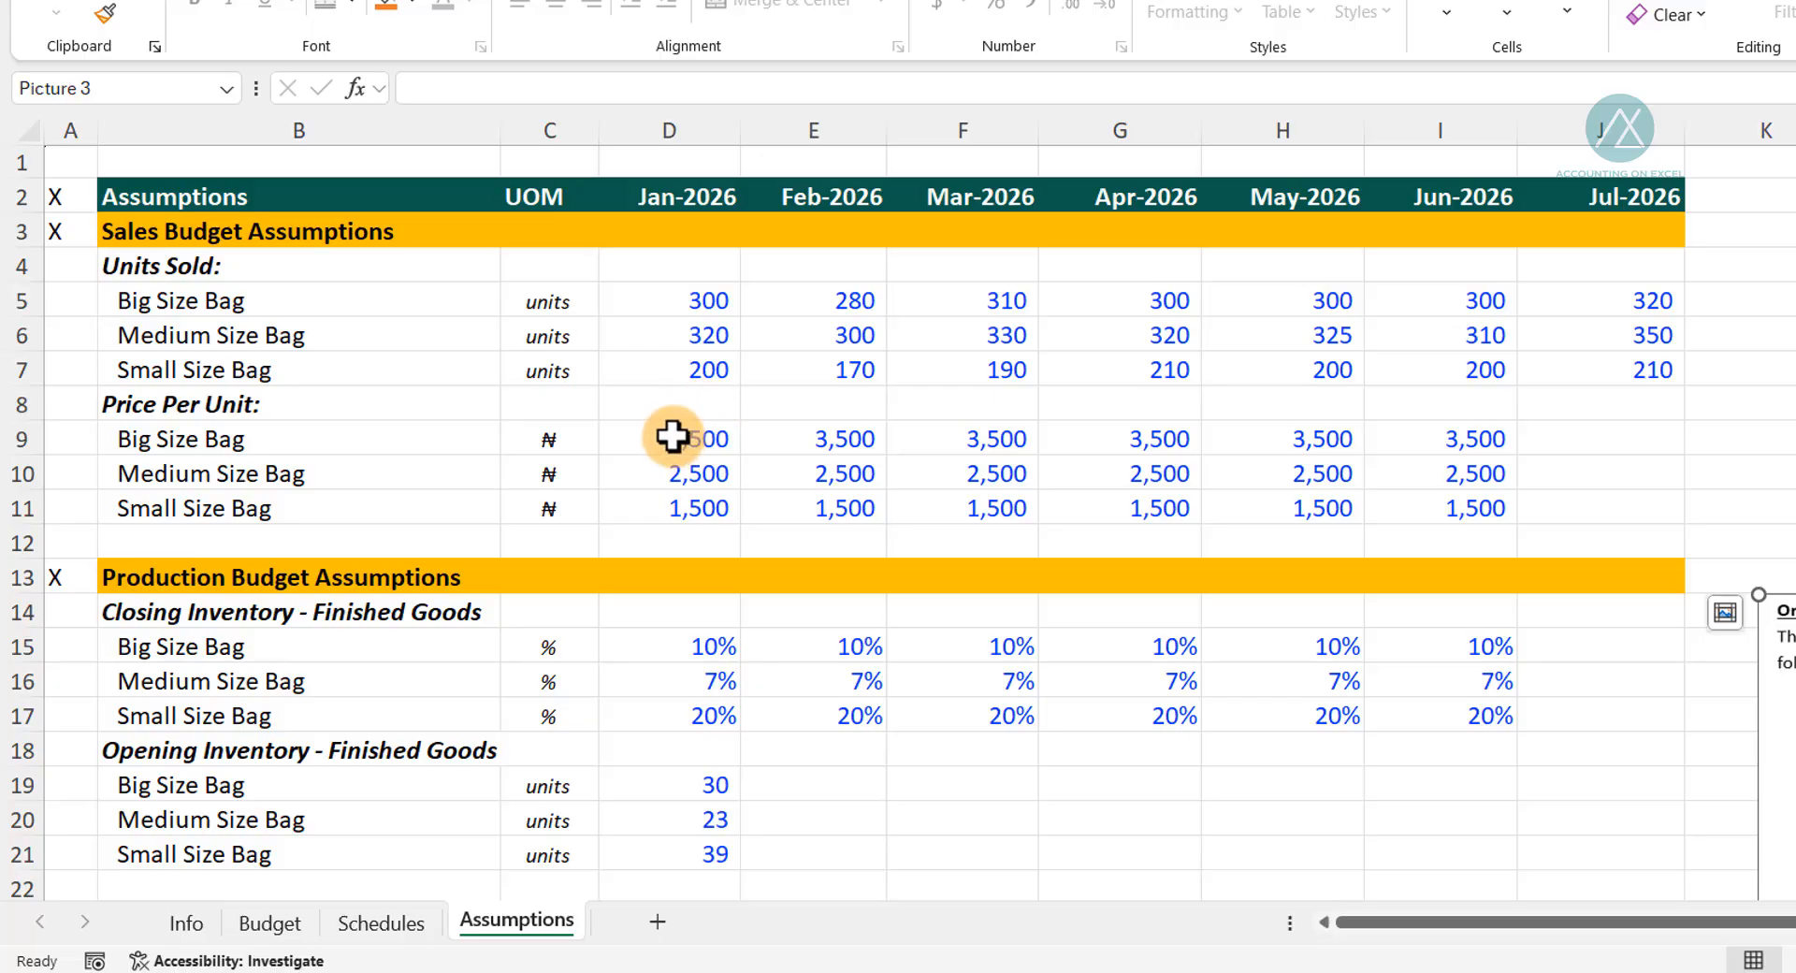
left_click(381, 921)
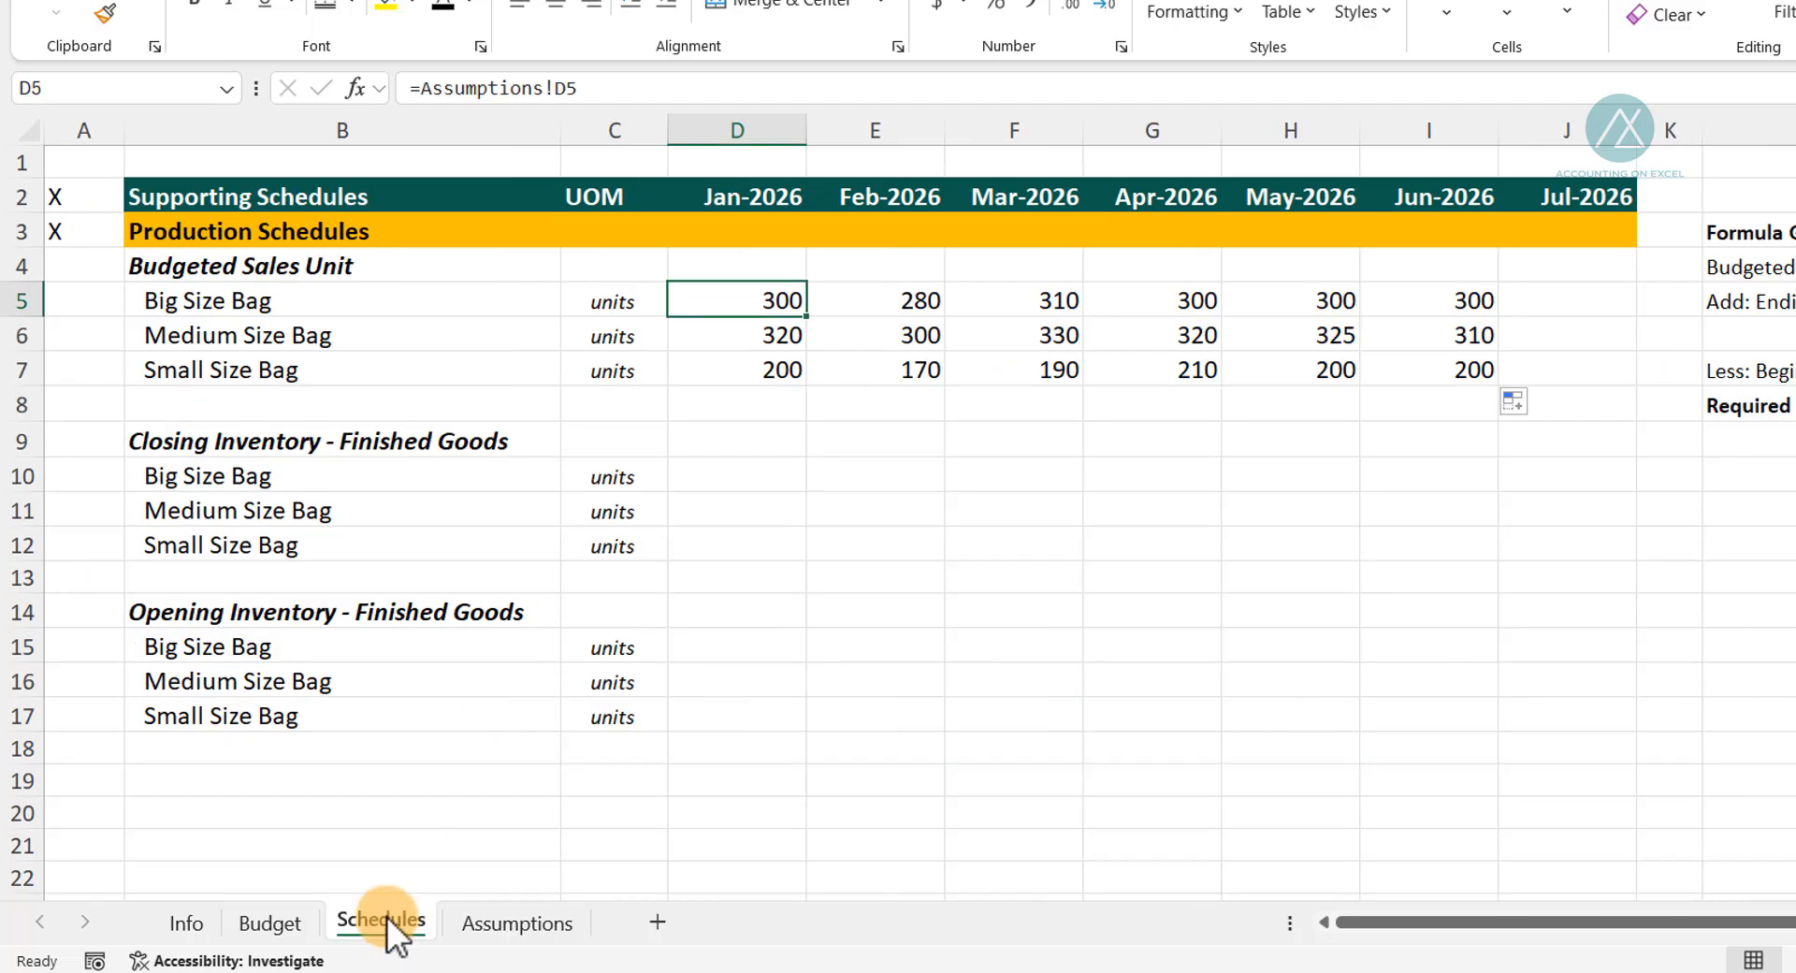
left_click(502, 934)
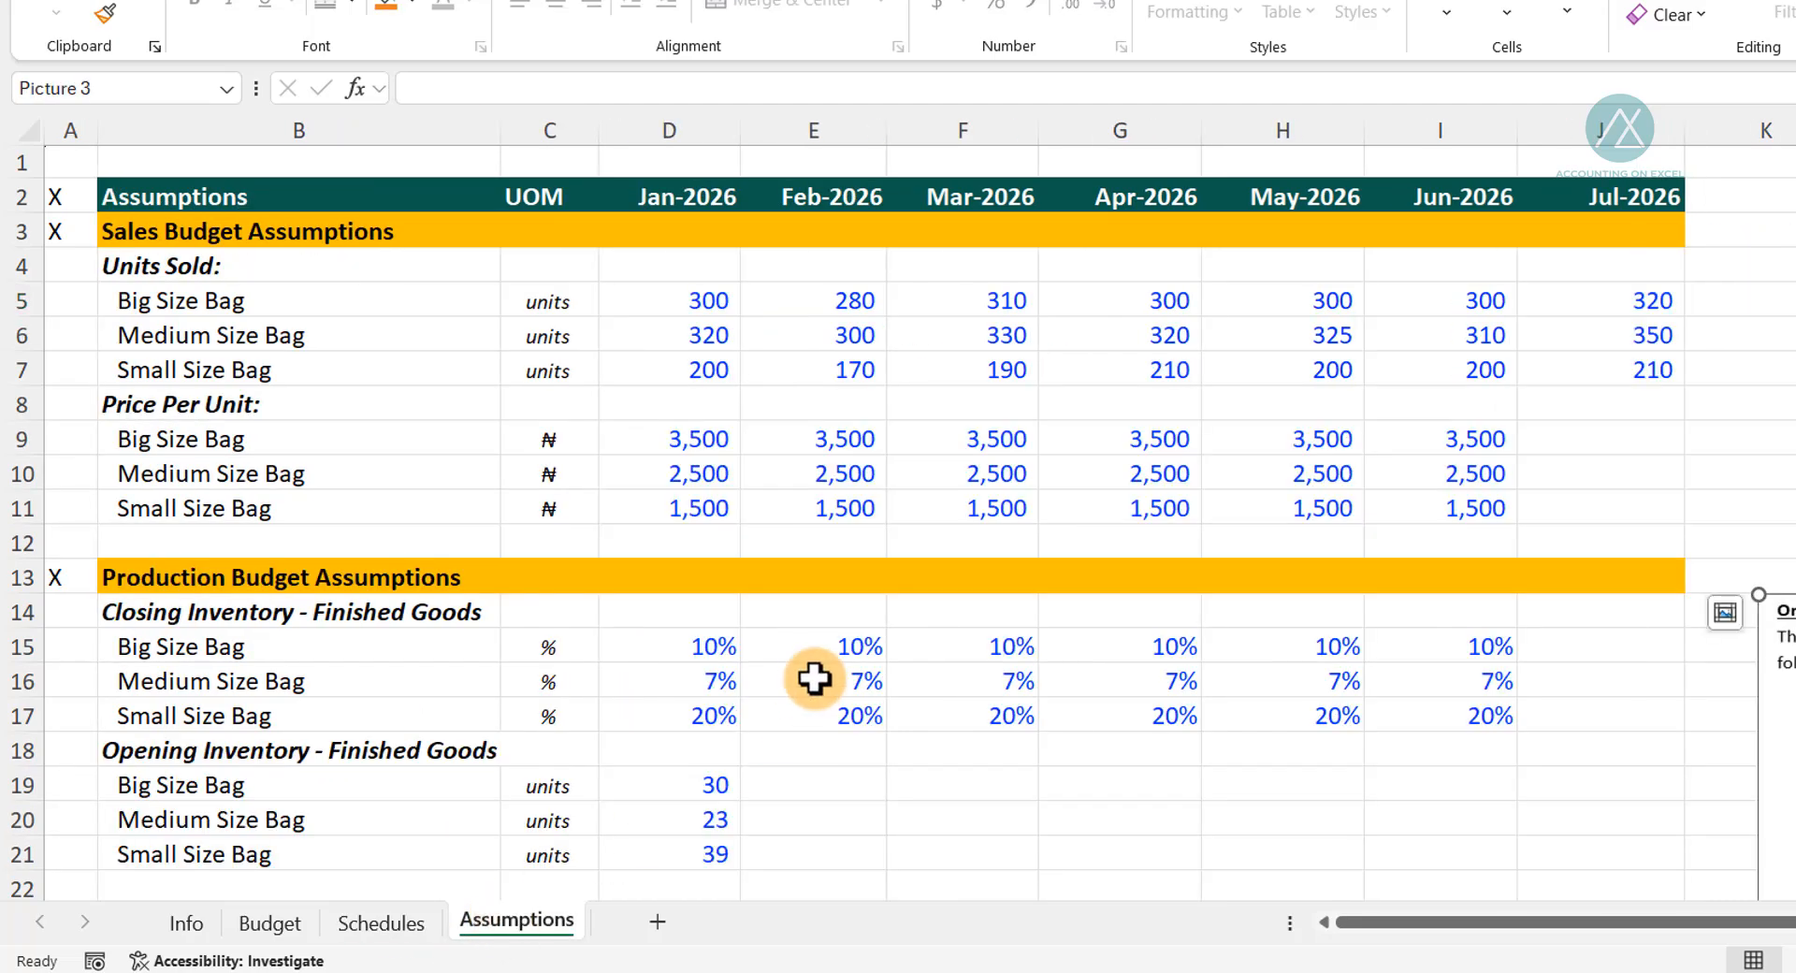
left_click(380, 923)
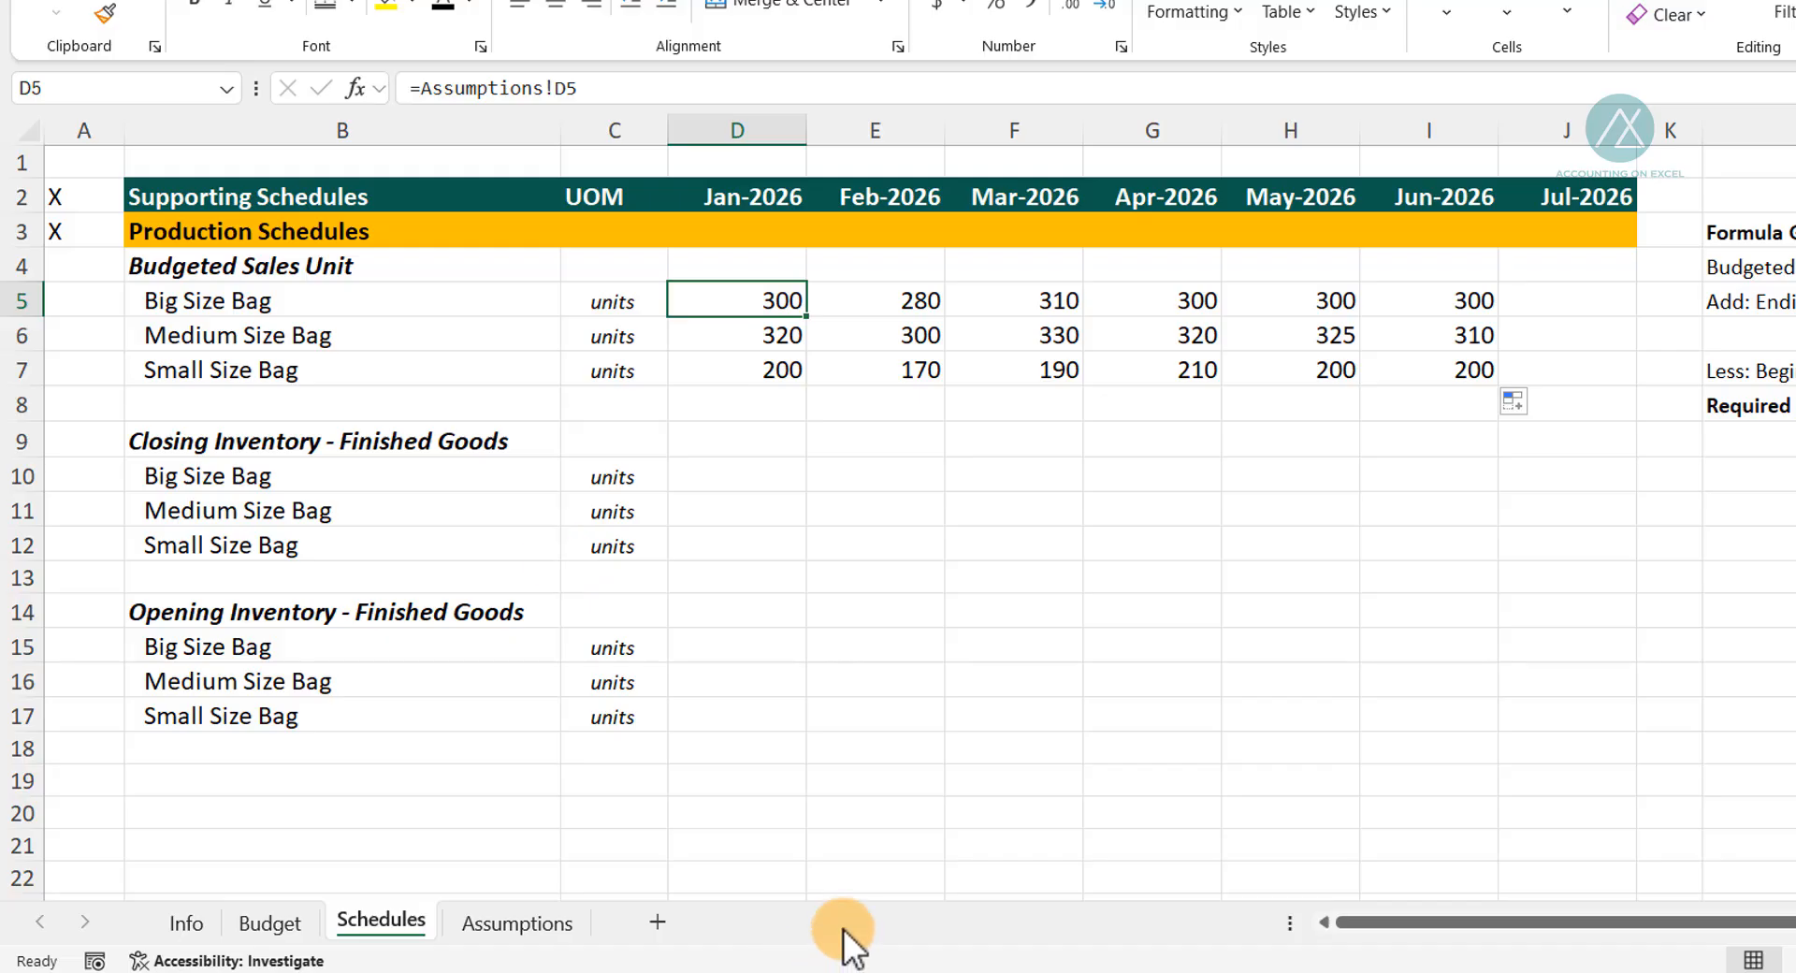
left_click(528, 929)
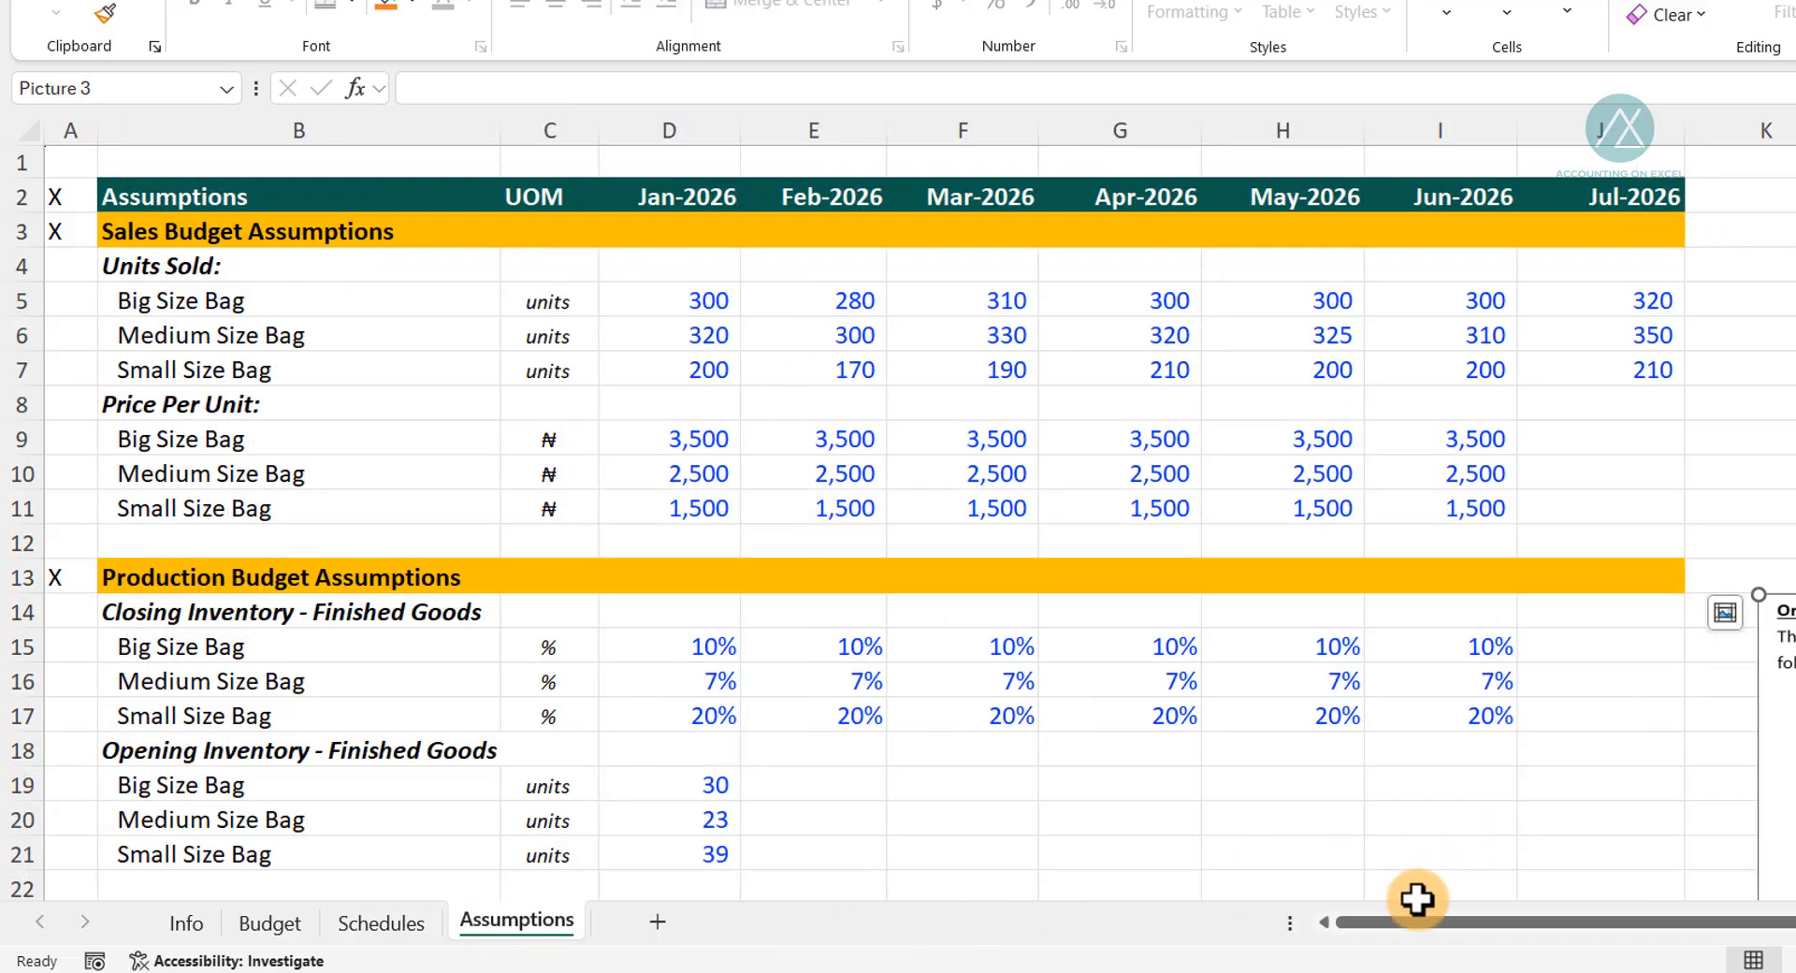
left_click_drag(1445, 923, 1528, 866)
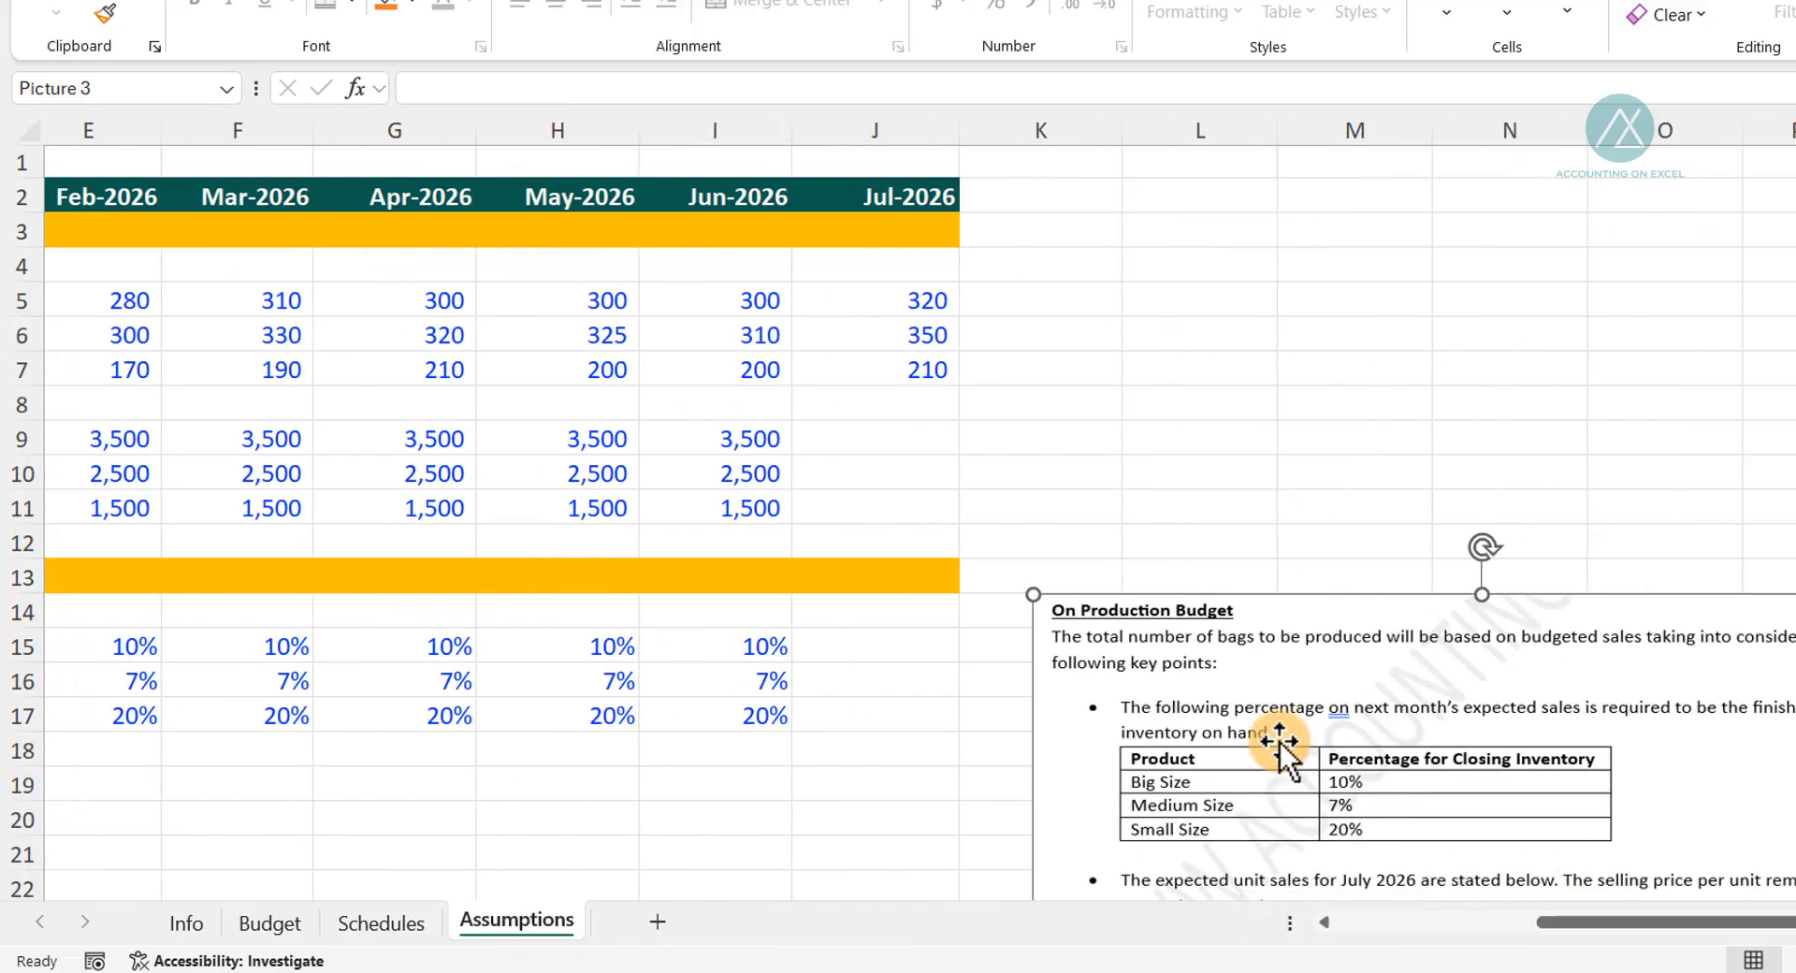
scroll(1330, 705, "down", 2)
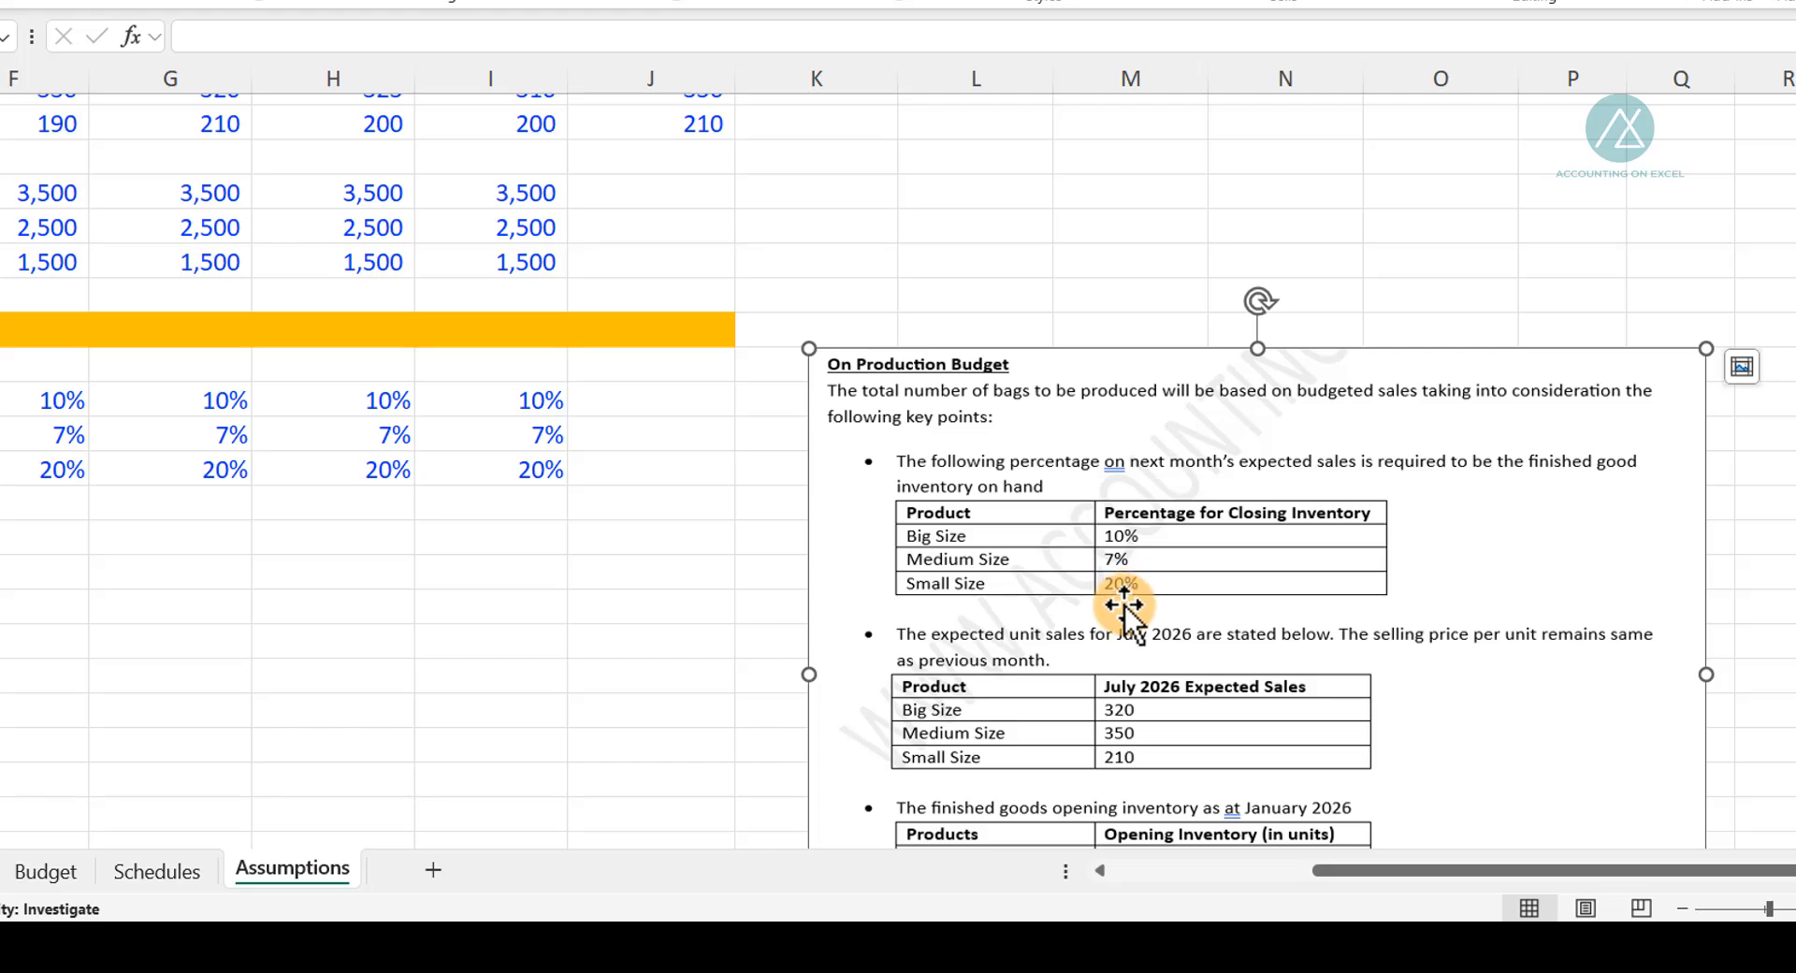
Start the January big size bag closing inventory formula in D10 of the Schedules sheet with the relative reference =Assumptions!D15*.
left_click_drag(1339, 864, 924, 903)
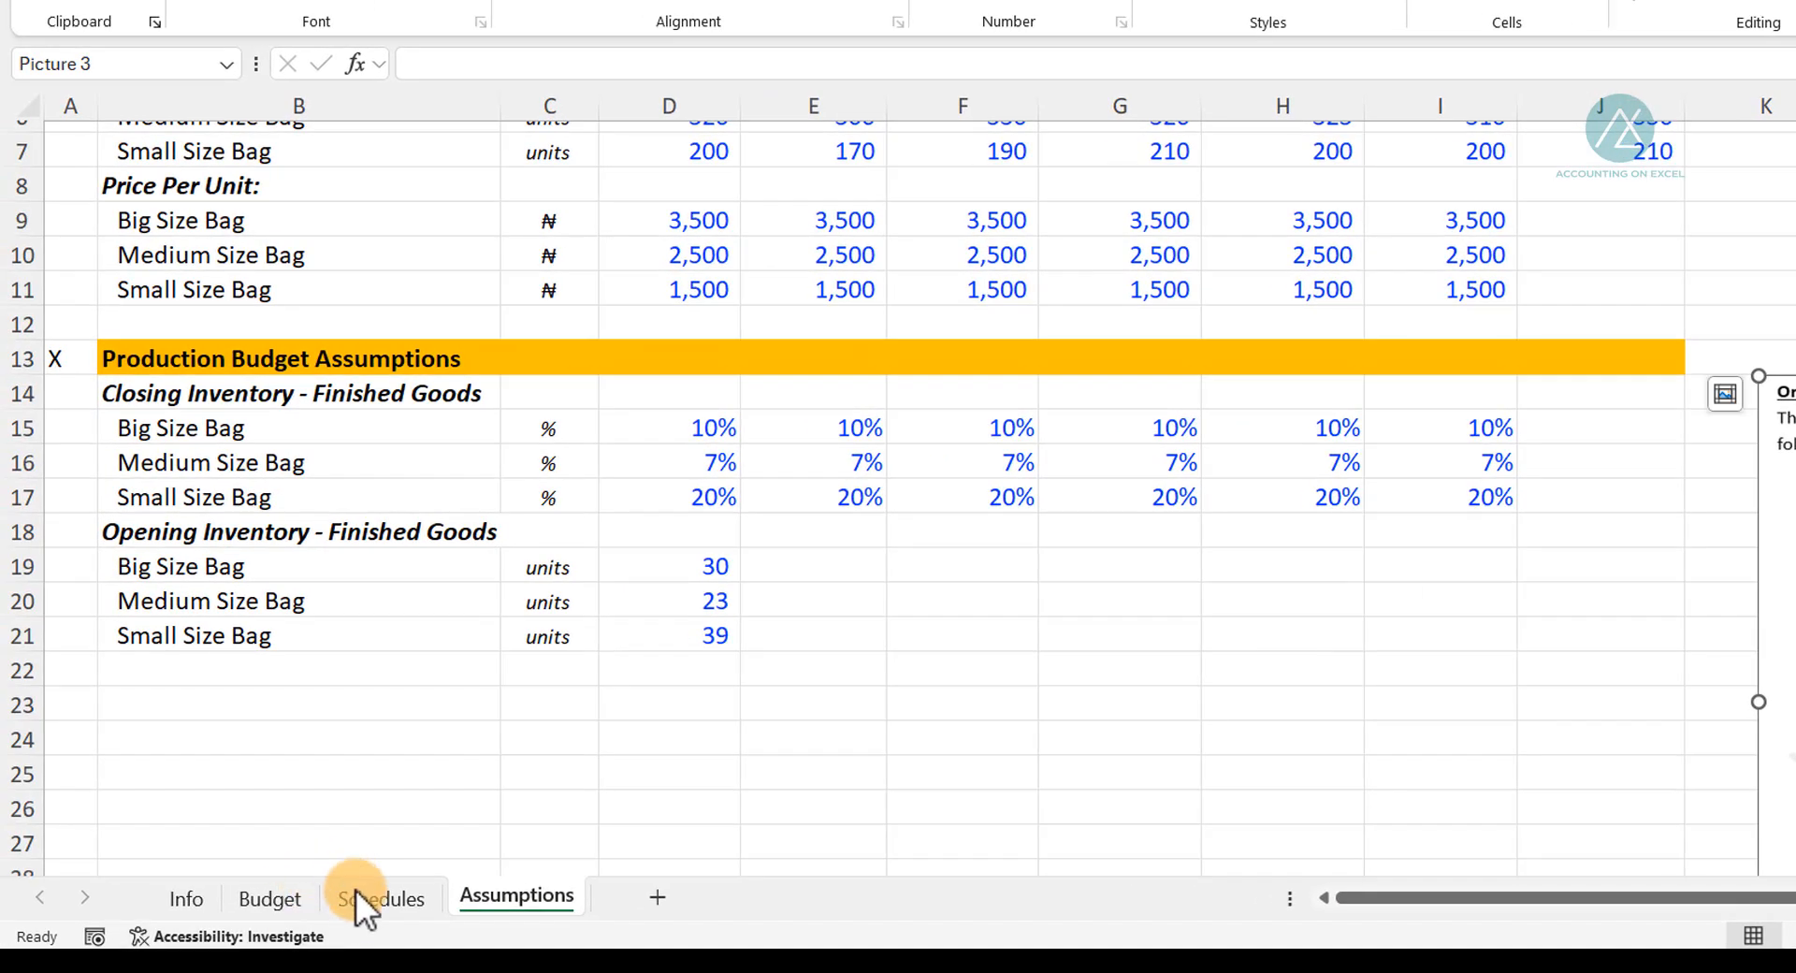
left_click(363, 903)
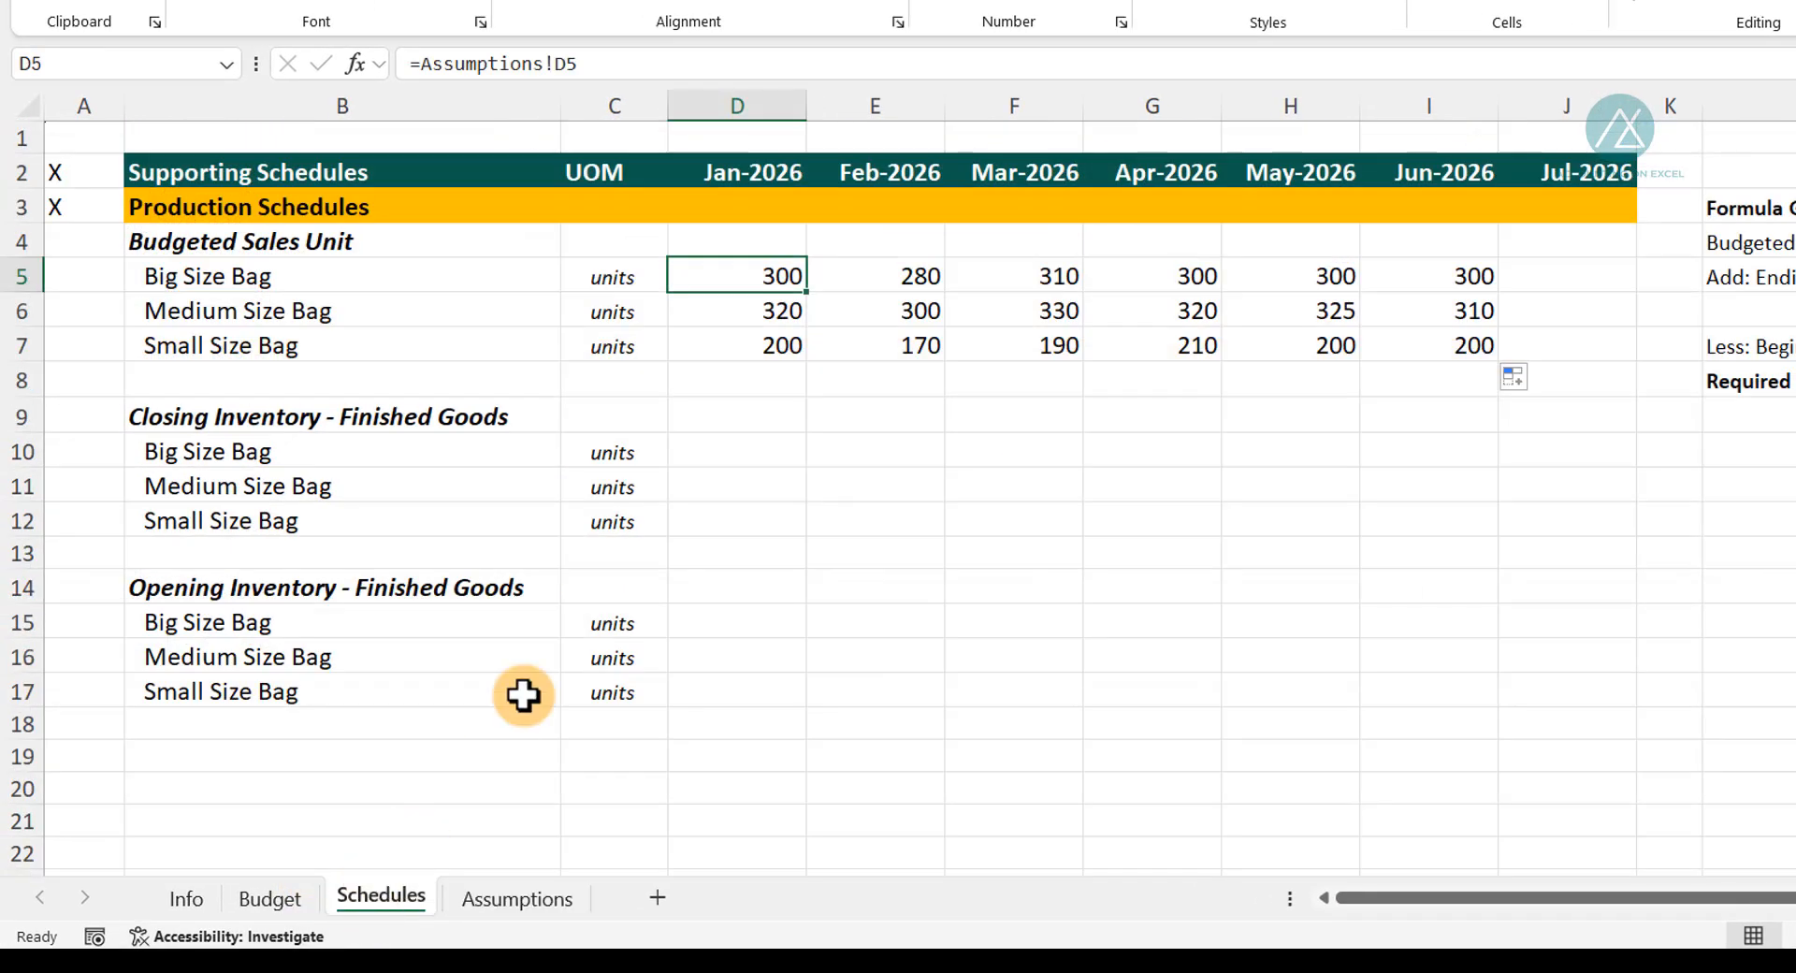
left_click(721, 454)
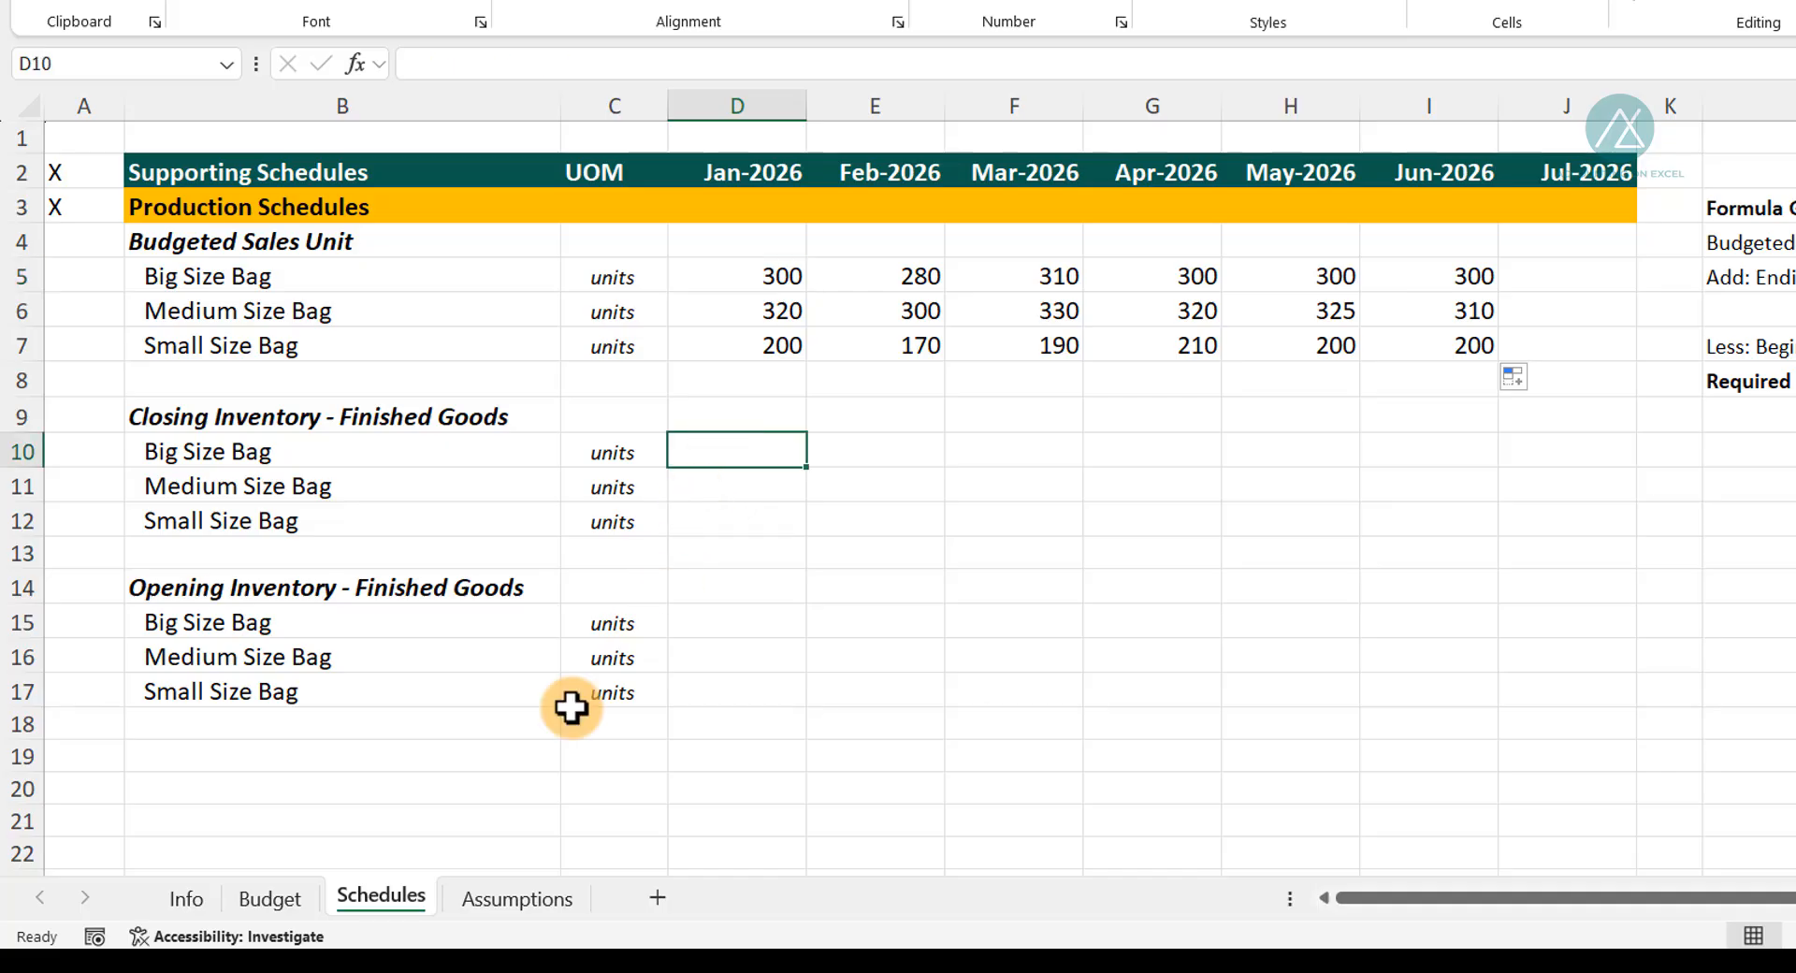
left_click(498, 901)
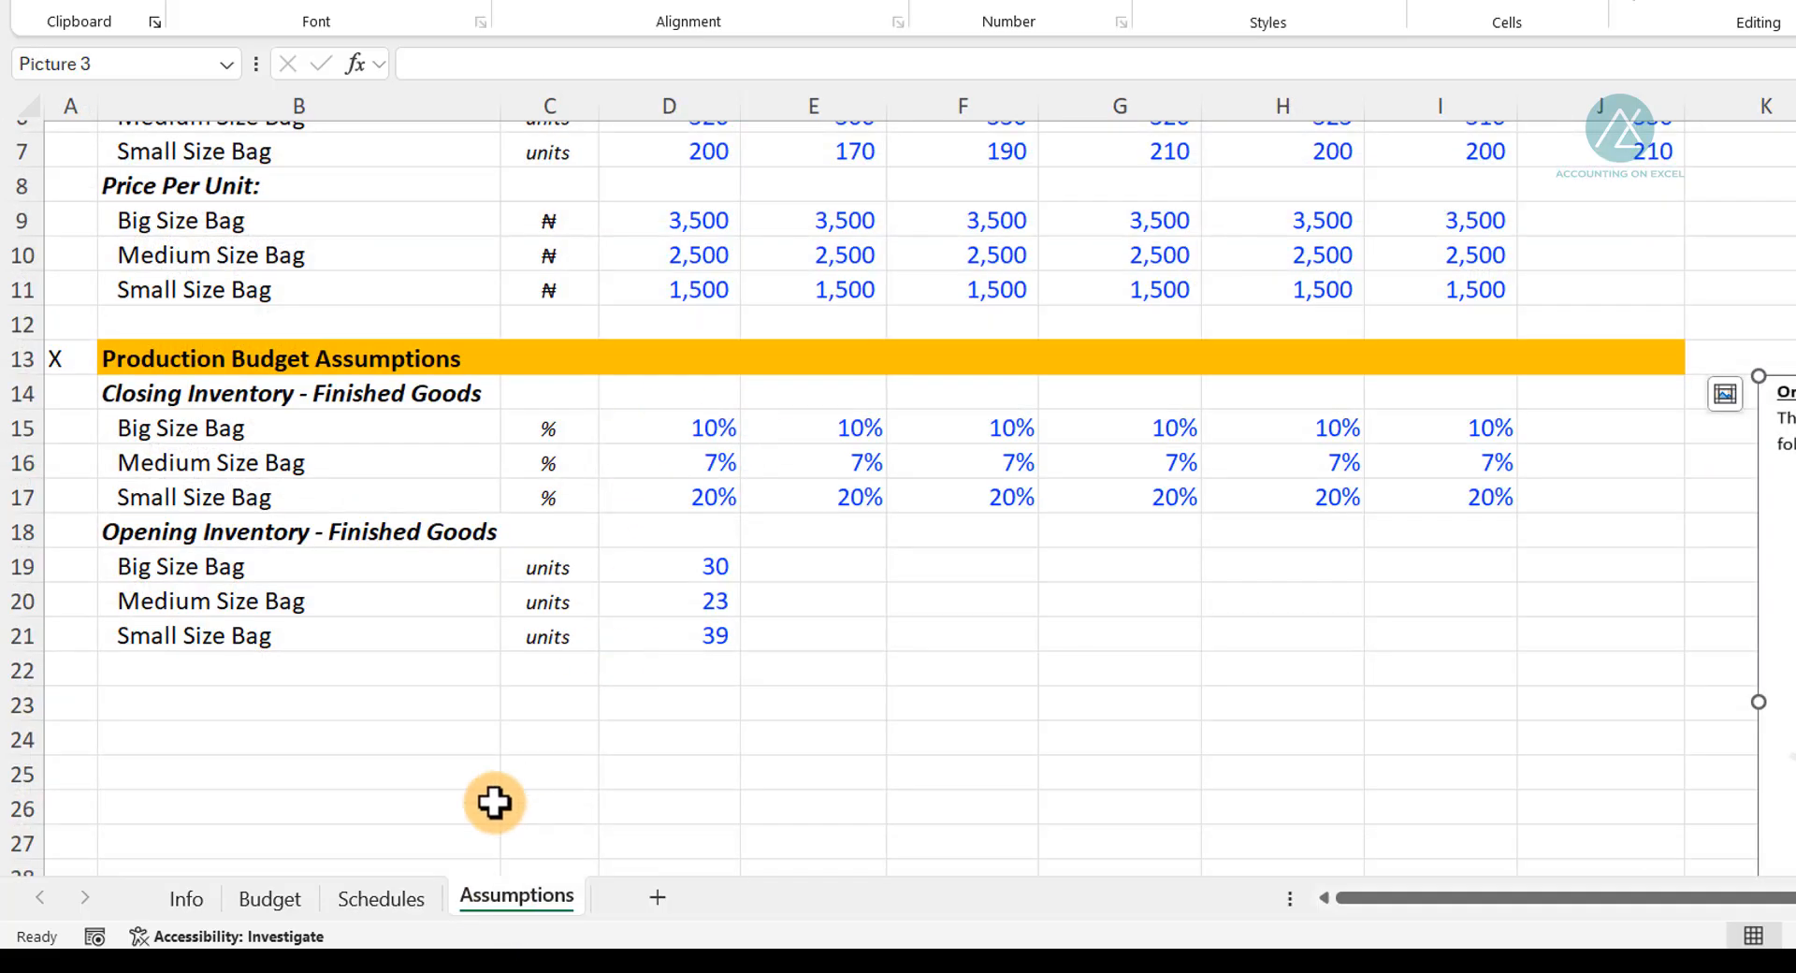
left_click(385, 898)
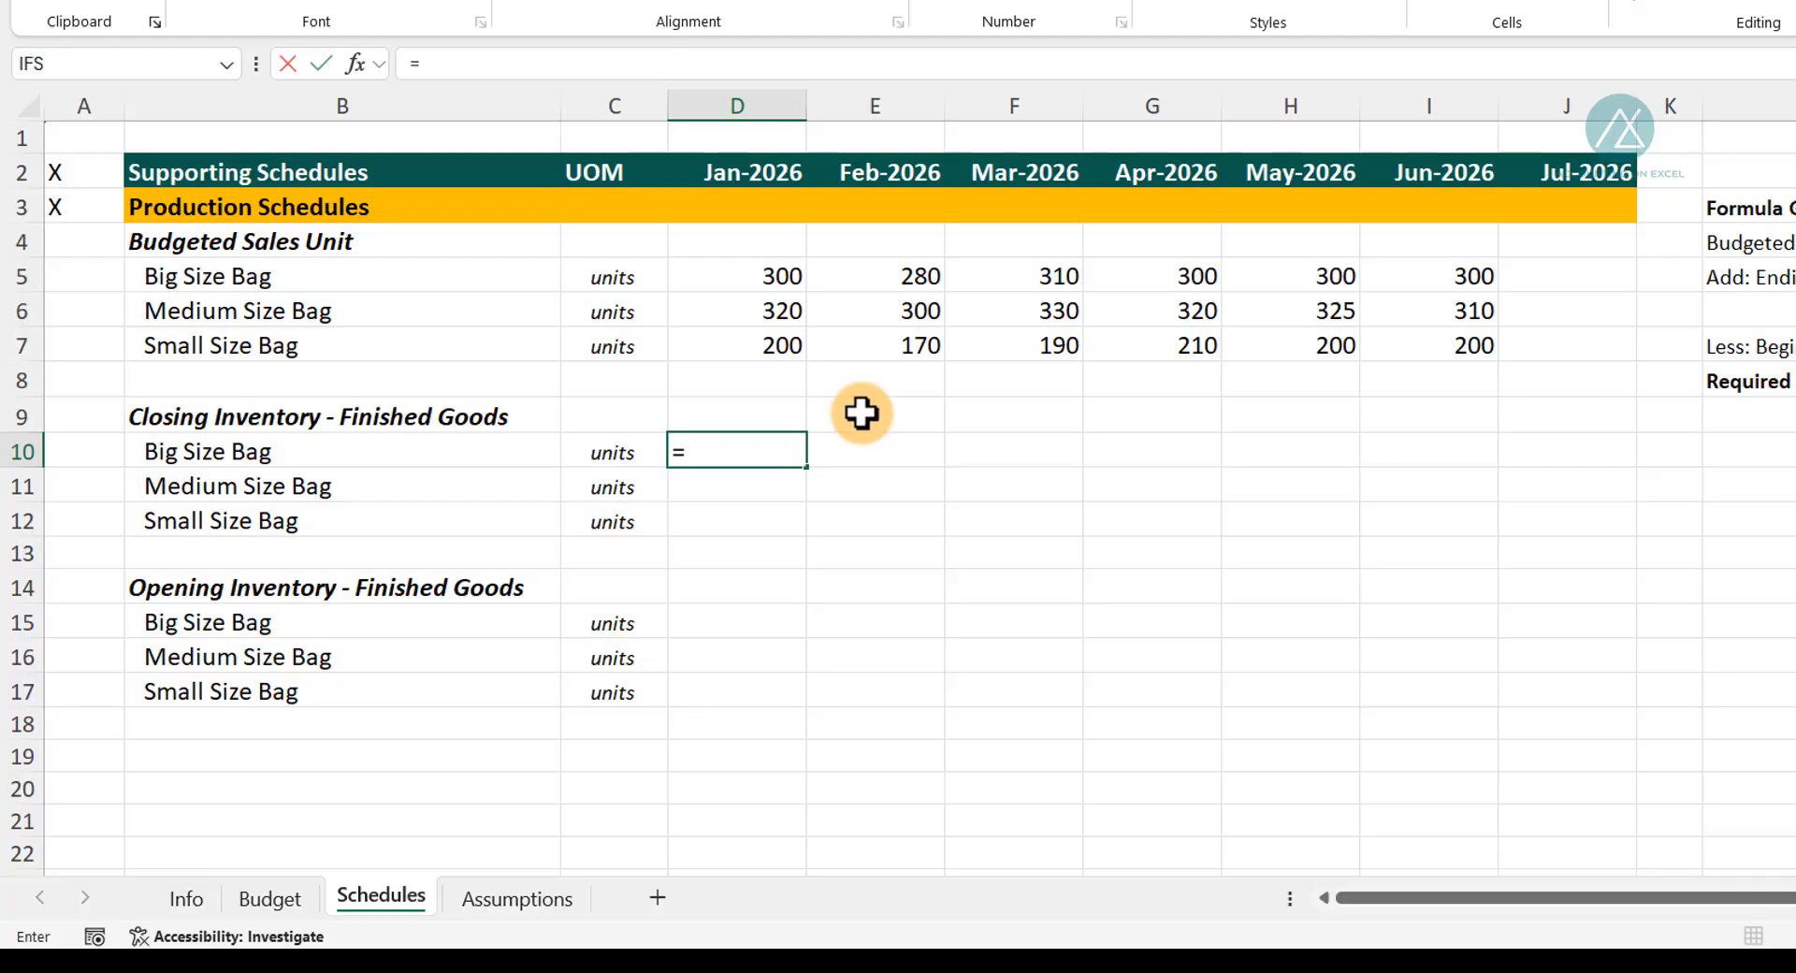
key("ctrl+Page_Down")
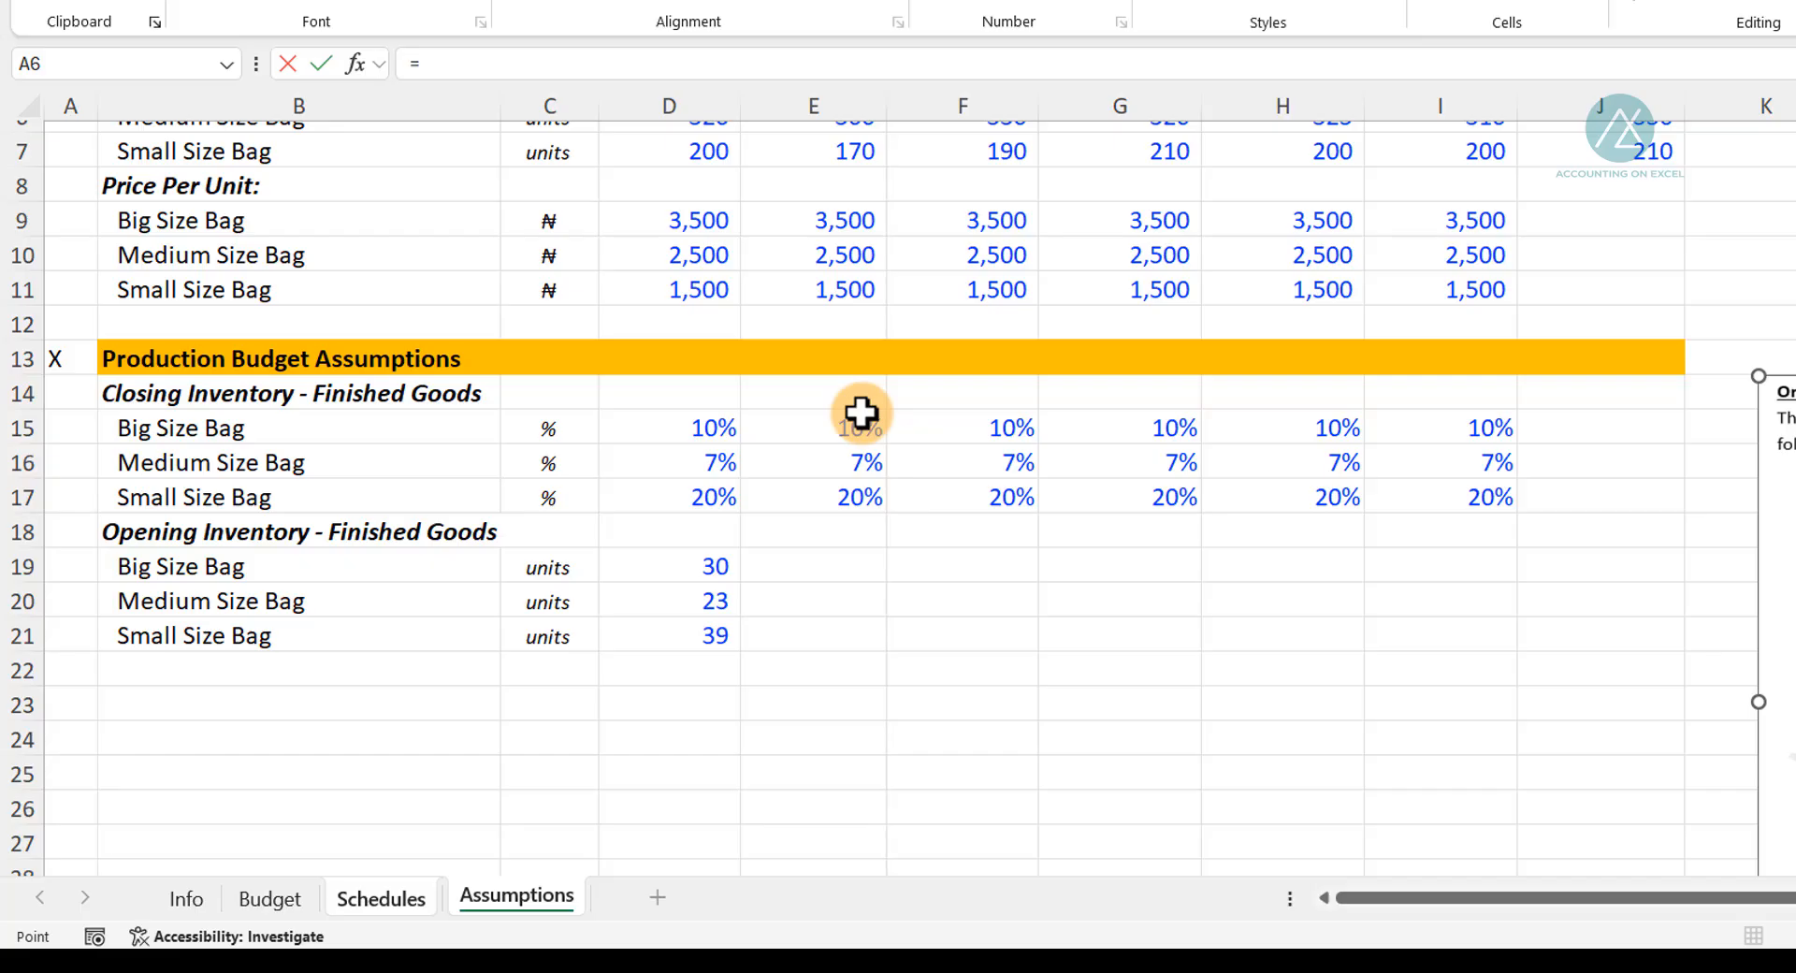
left_click(690, 426)
key("F4")
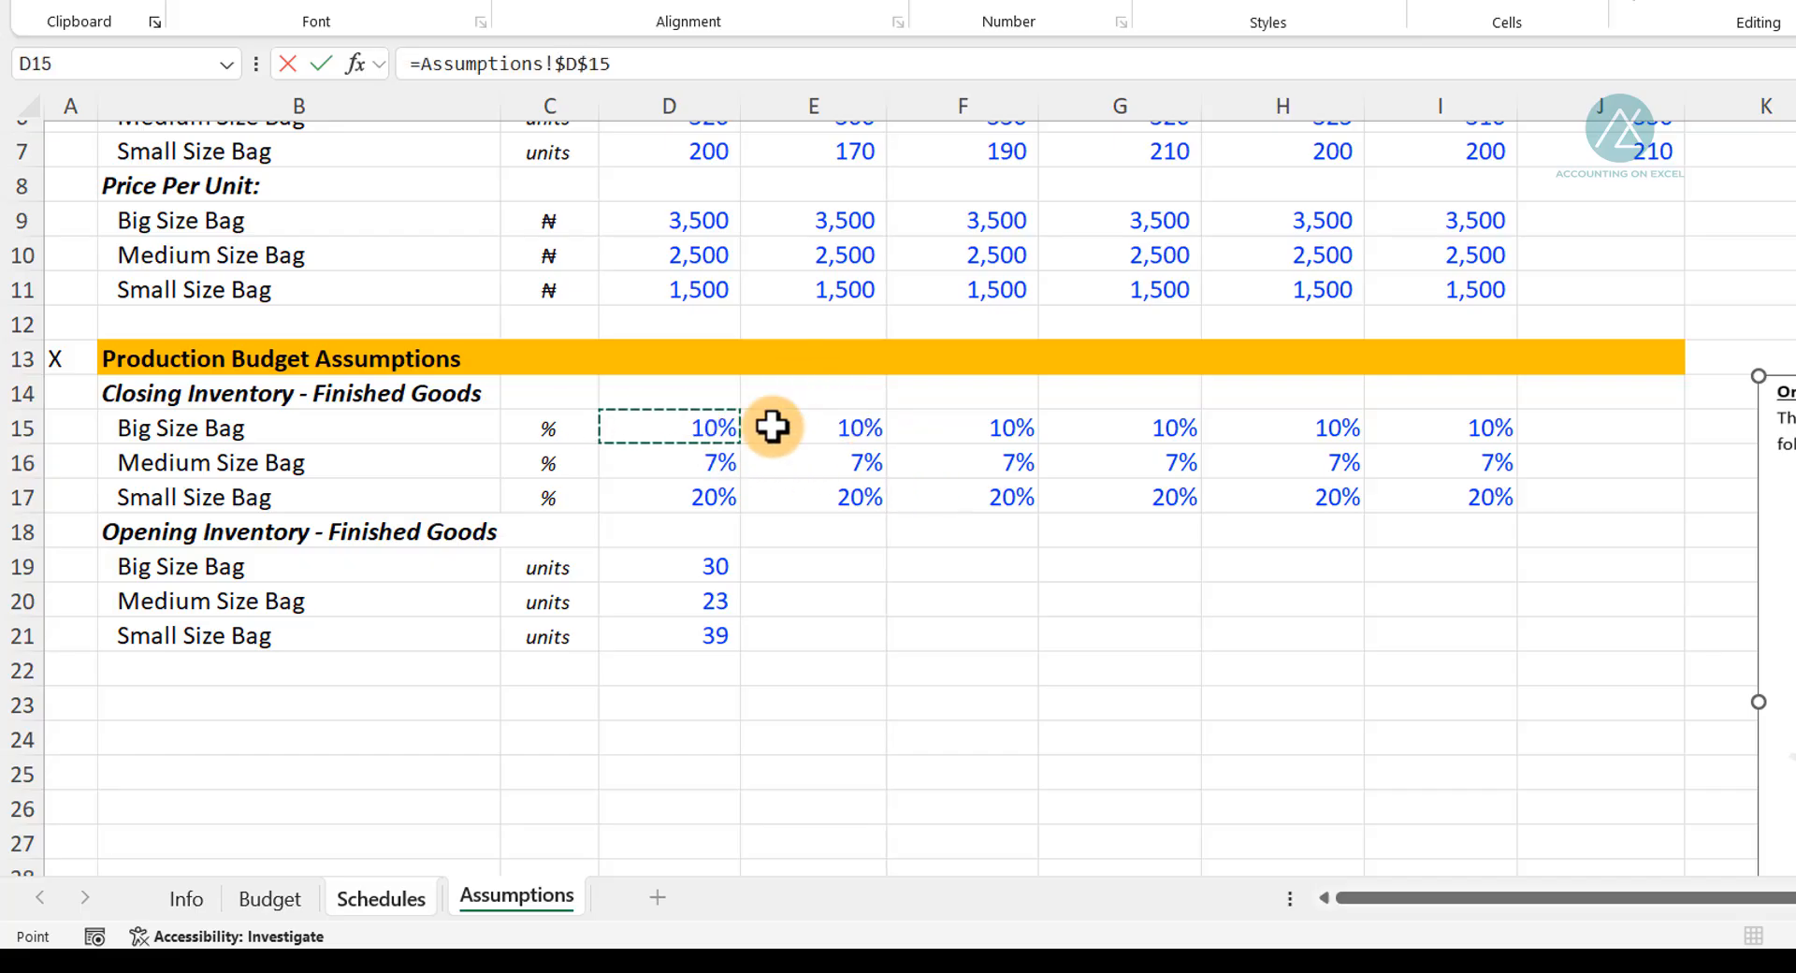
left_click(591, 64)
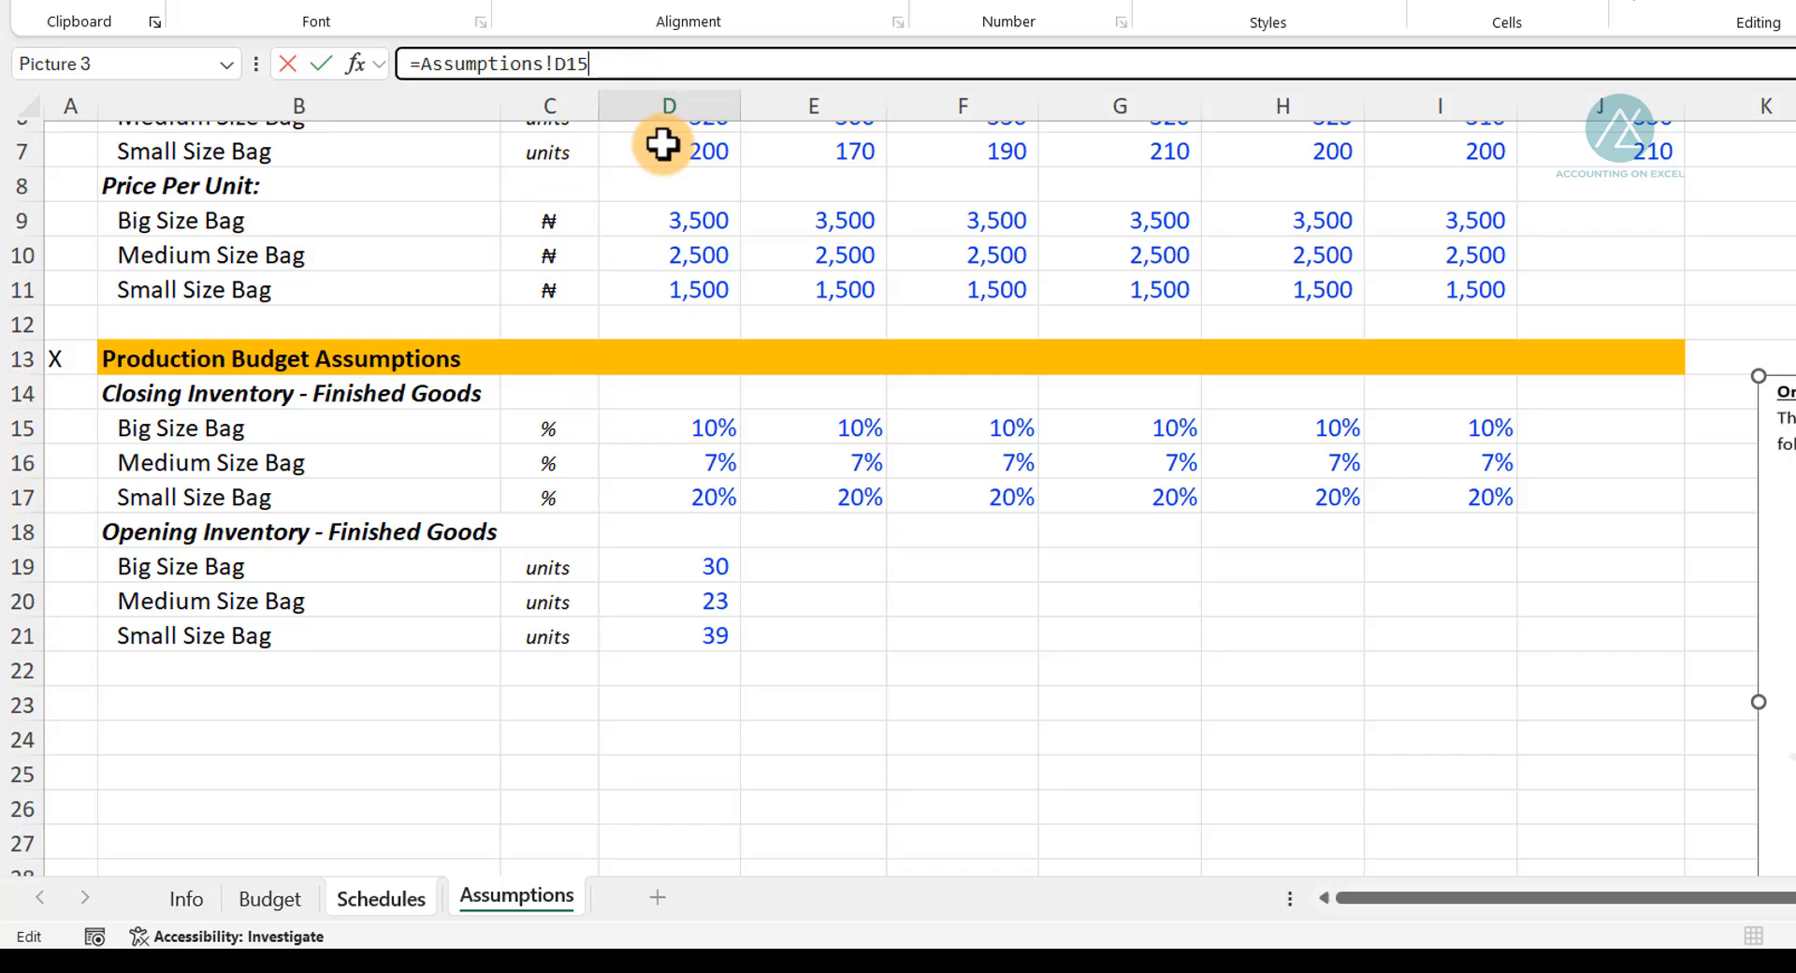
type("*")
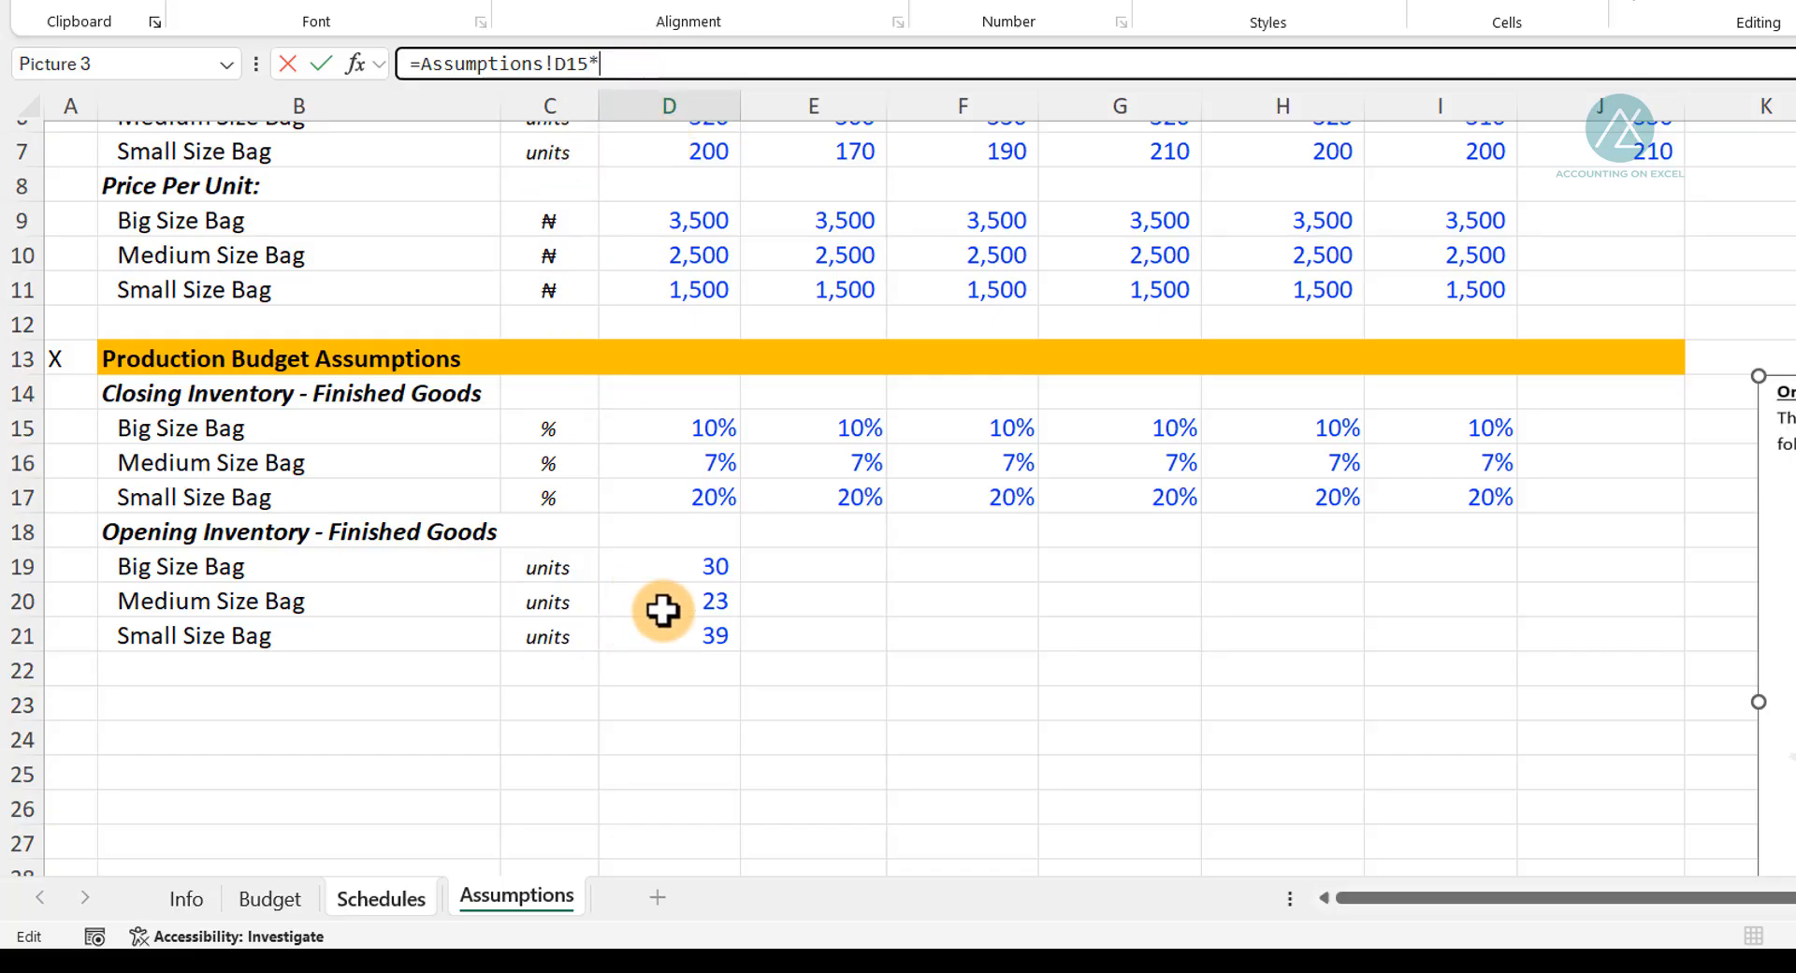
Complete the closing inventory formula in D10 with the February big size bag sales, so it reads =Assumptions!D15*Schedules!E5.
left_click(379, 900)
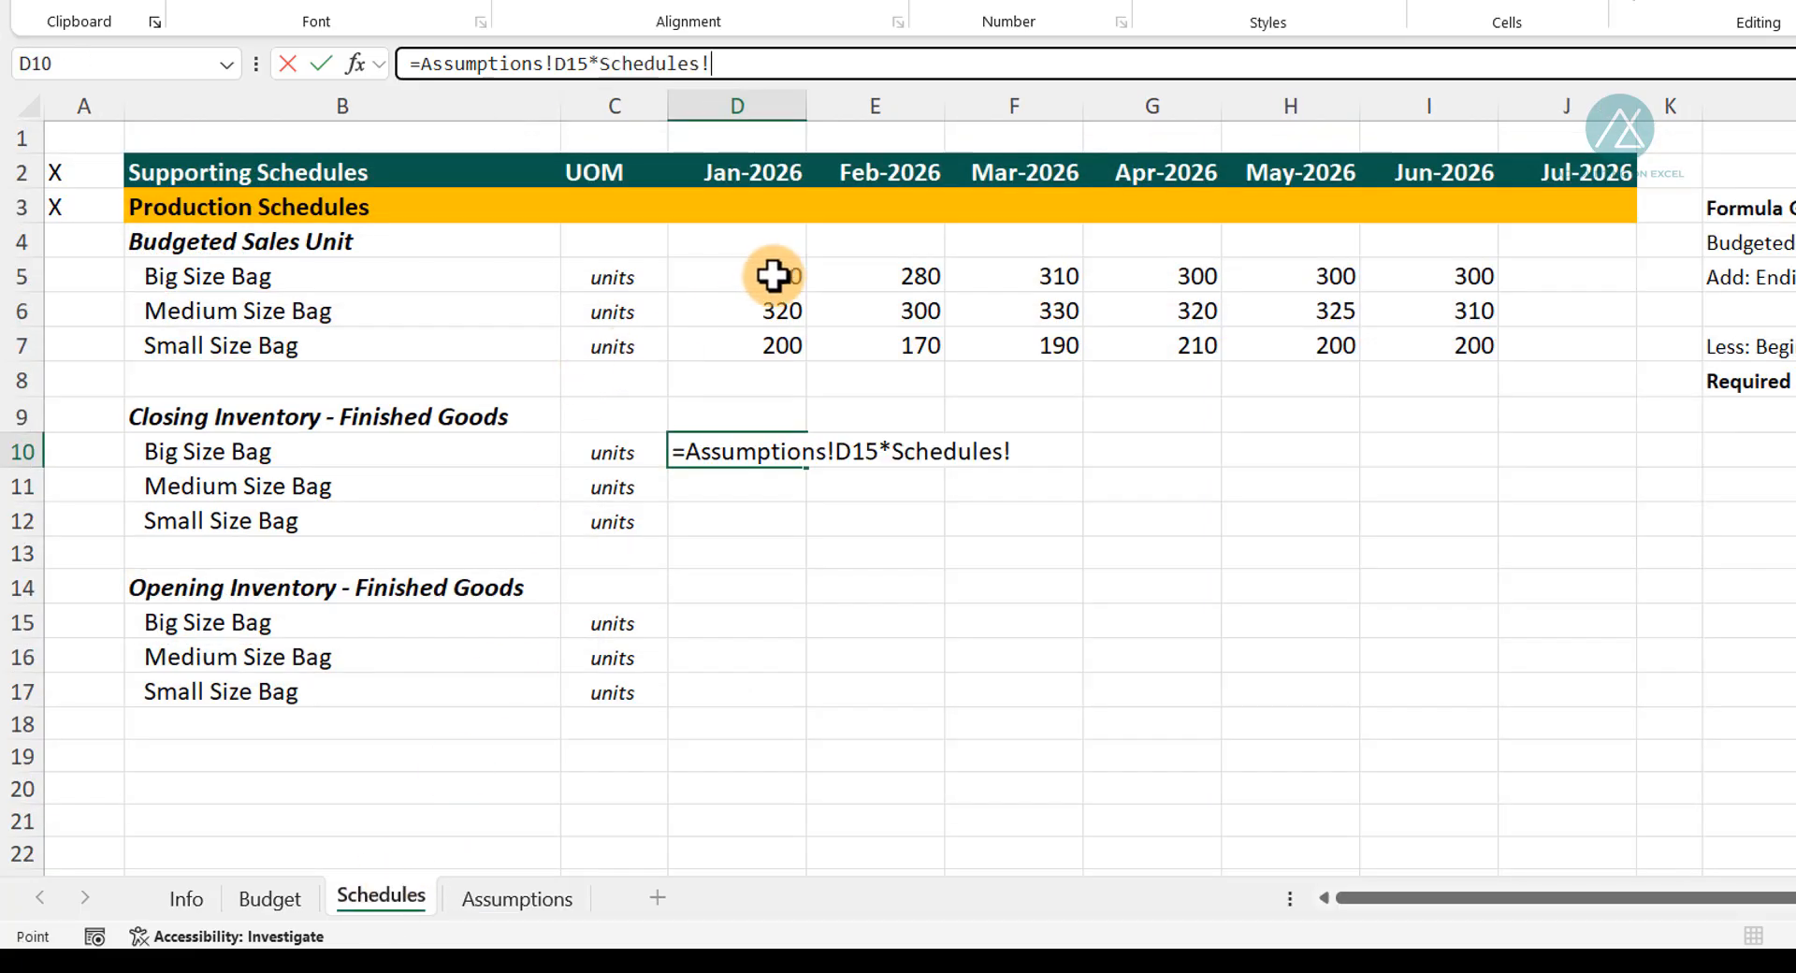
left_click(773, 275)
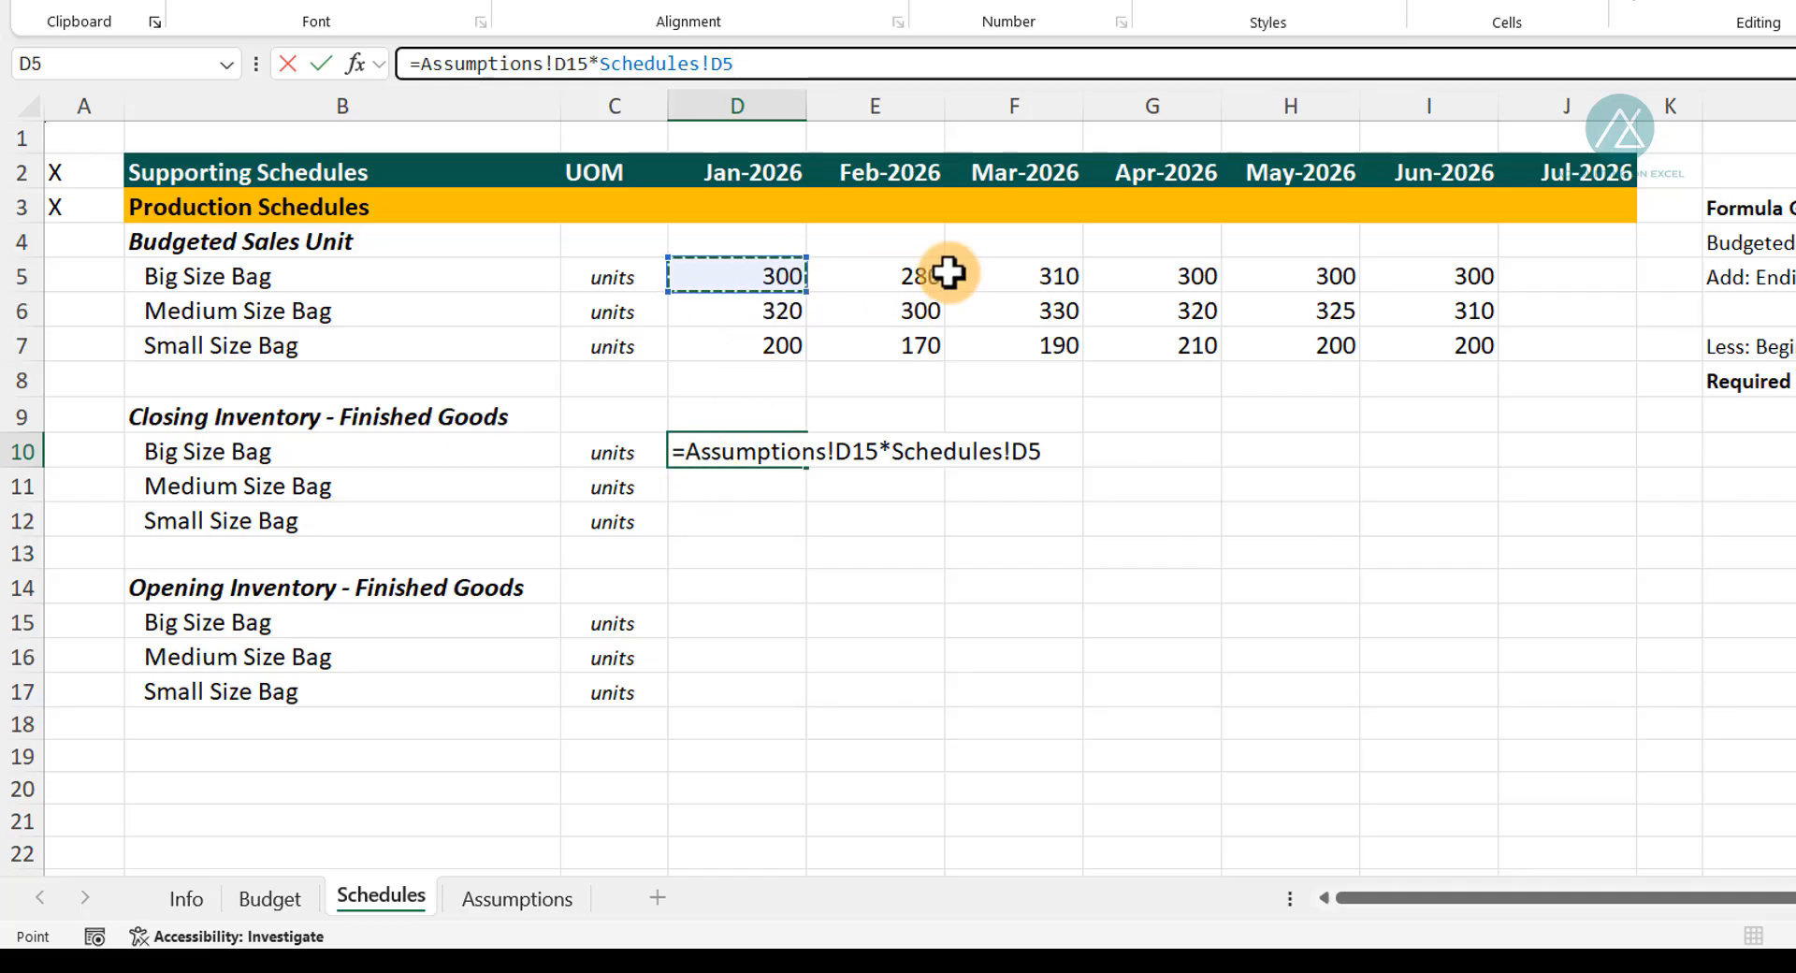
left_click(910, 273)
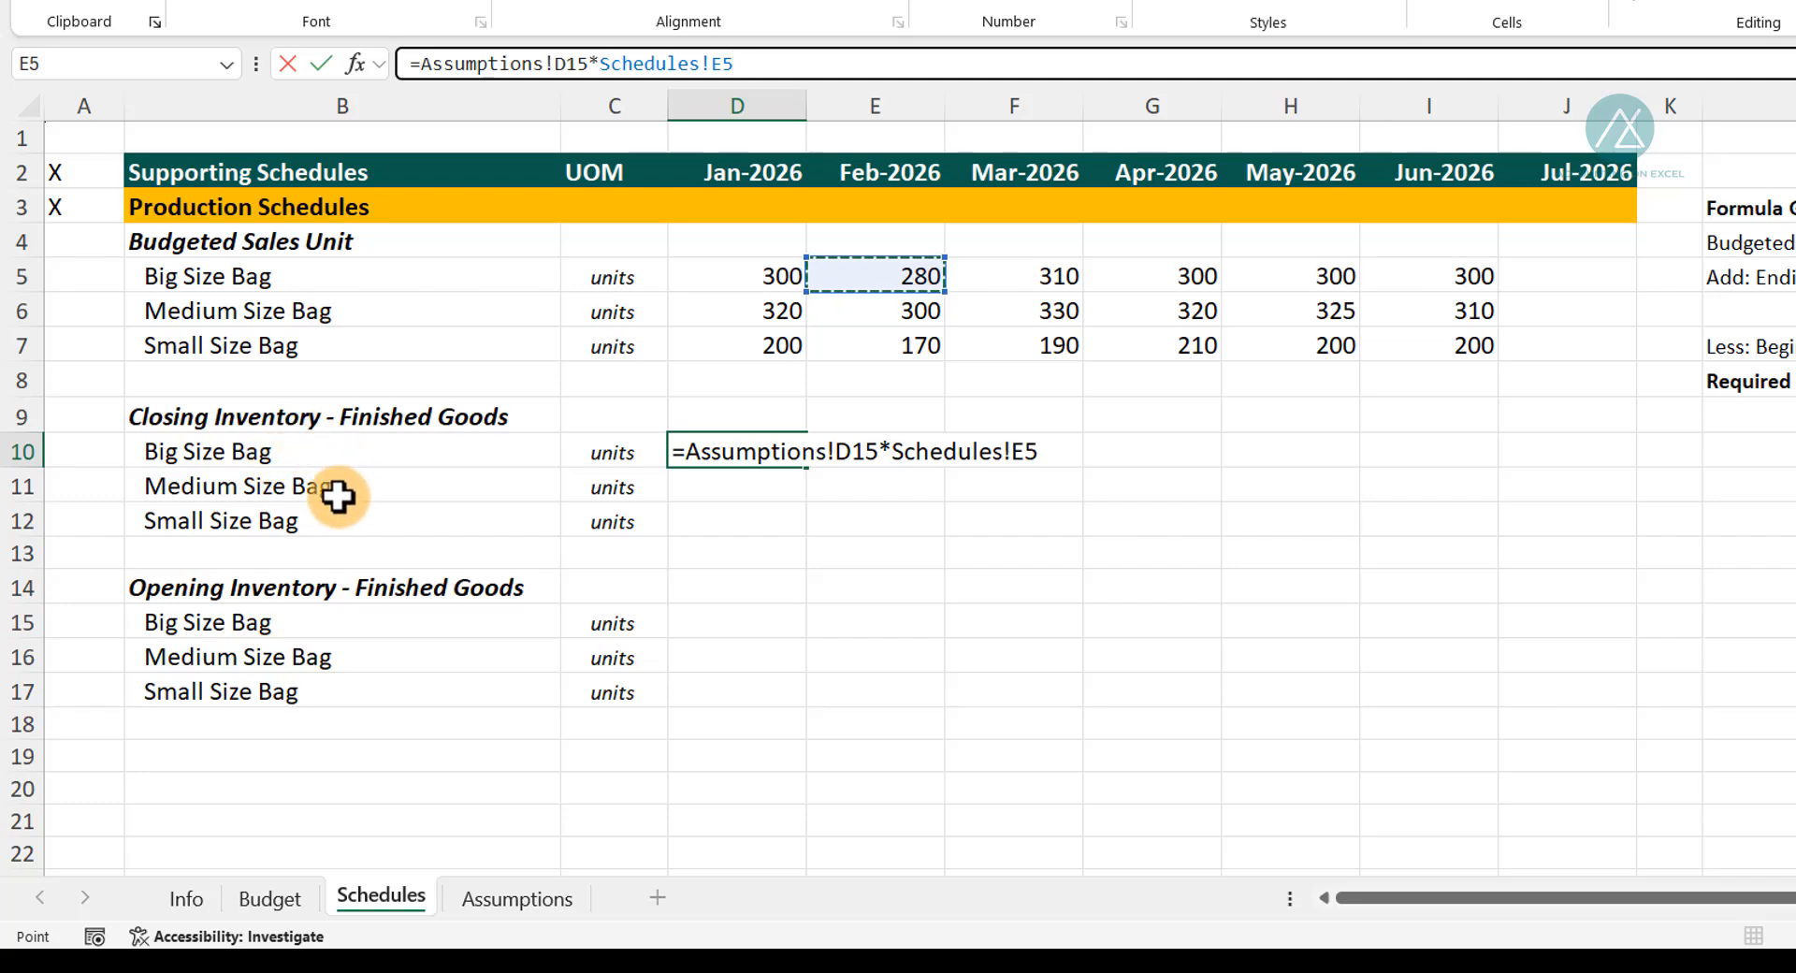
key("Return")
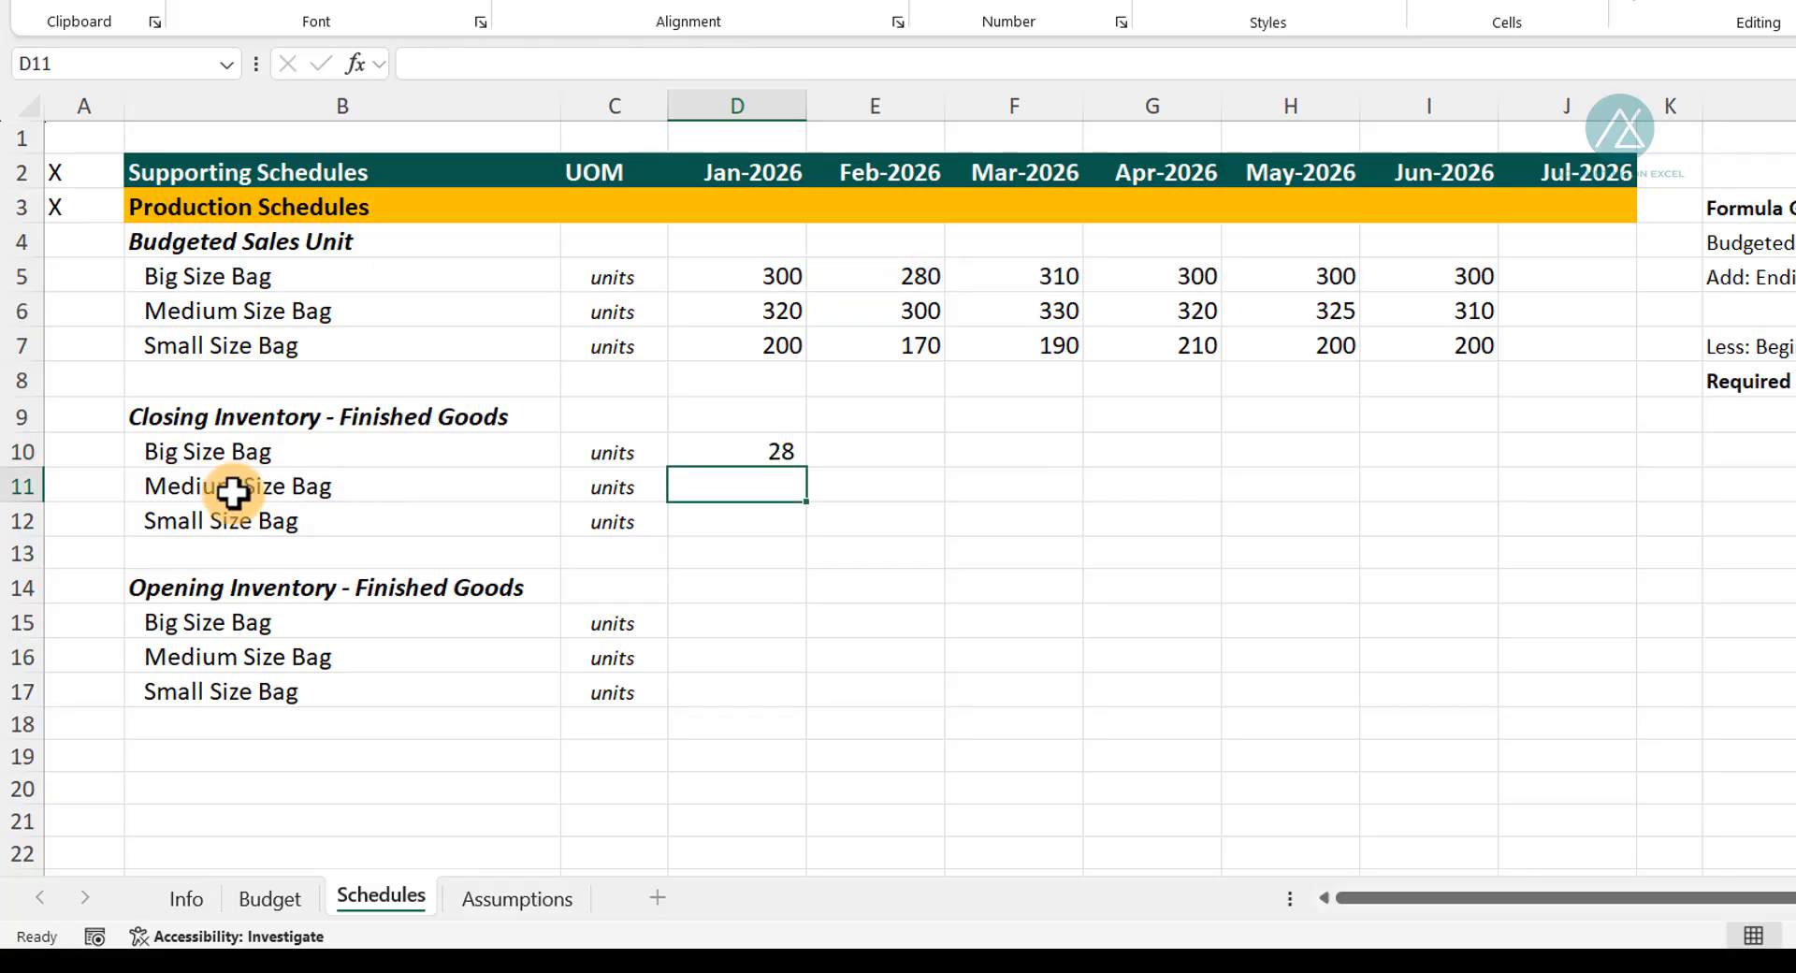
Fill the closing inventory formula from D10 across to June 2026 and down to the small size bag, and check D10 and D11.
left_click(745, 446)
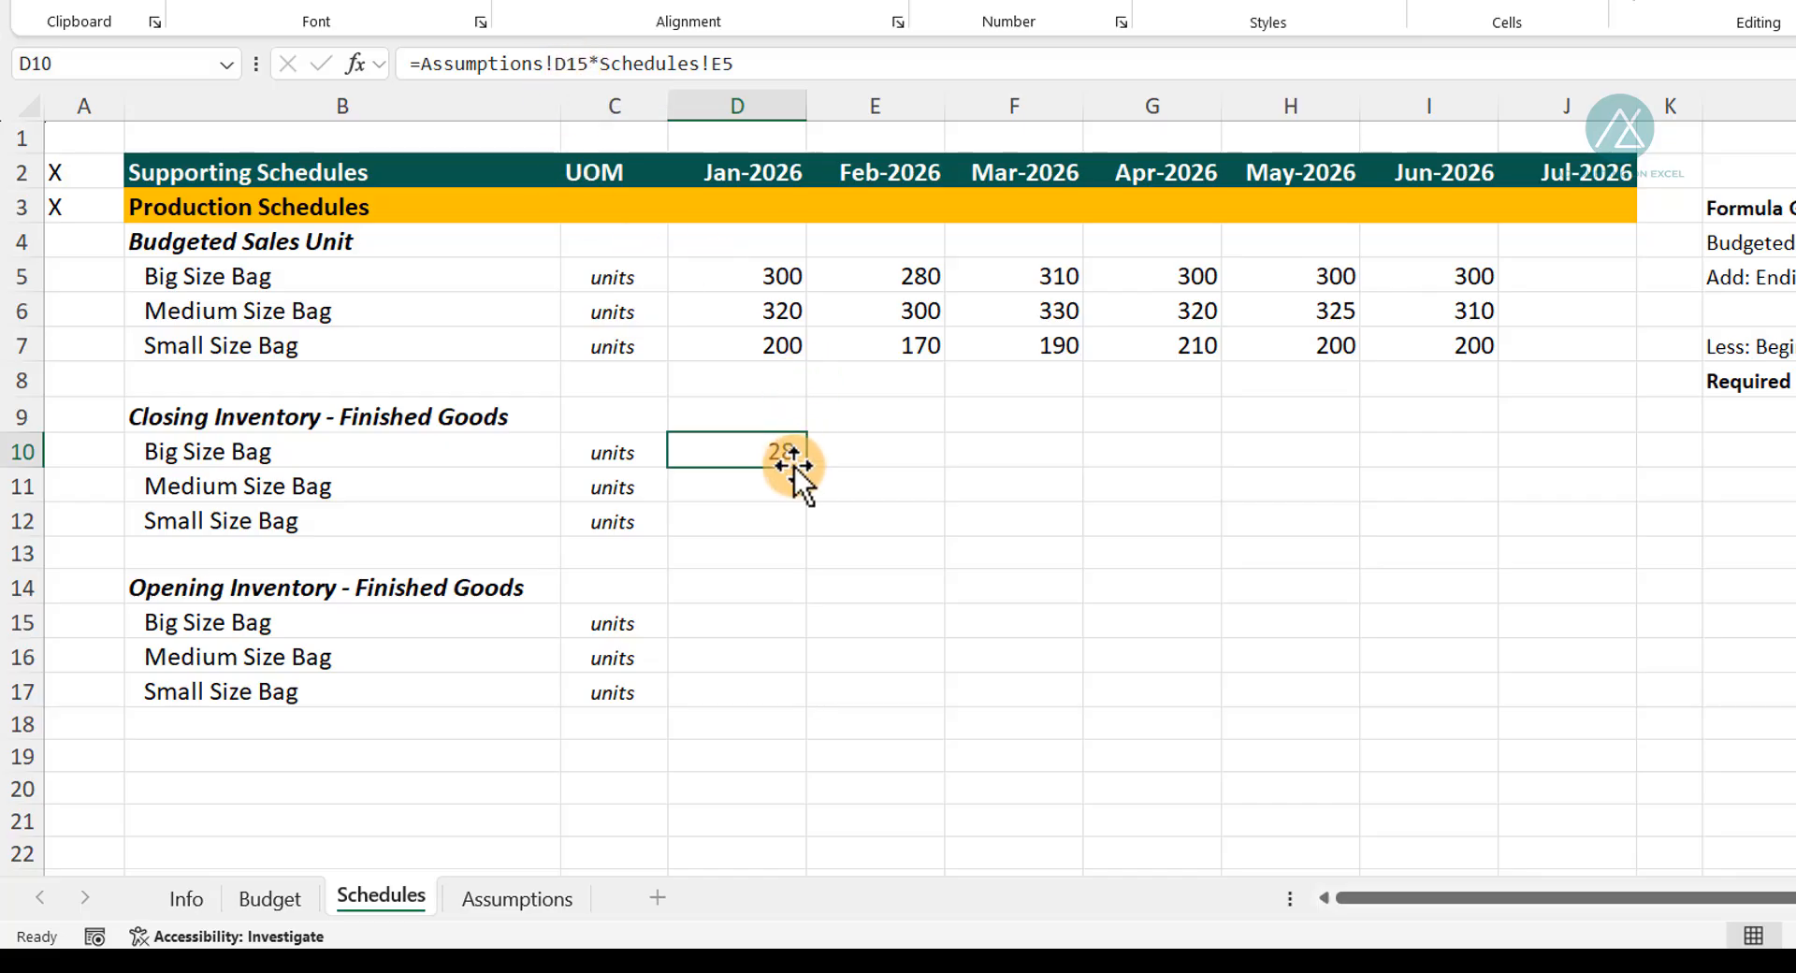
left_click_drag(810, 473, 1459, 522)
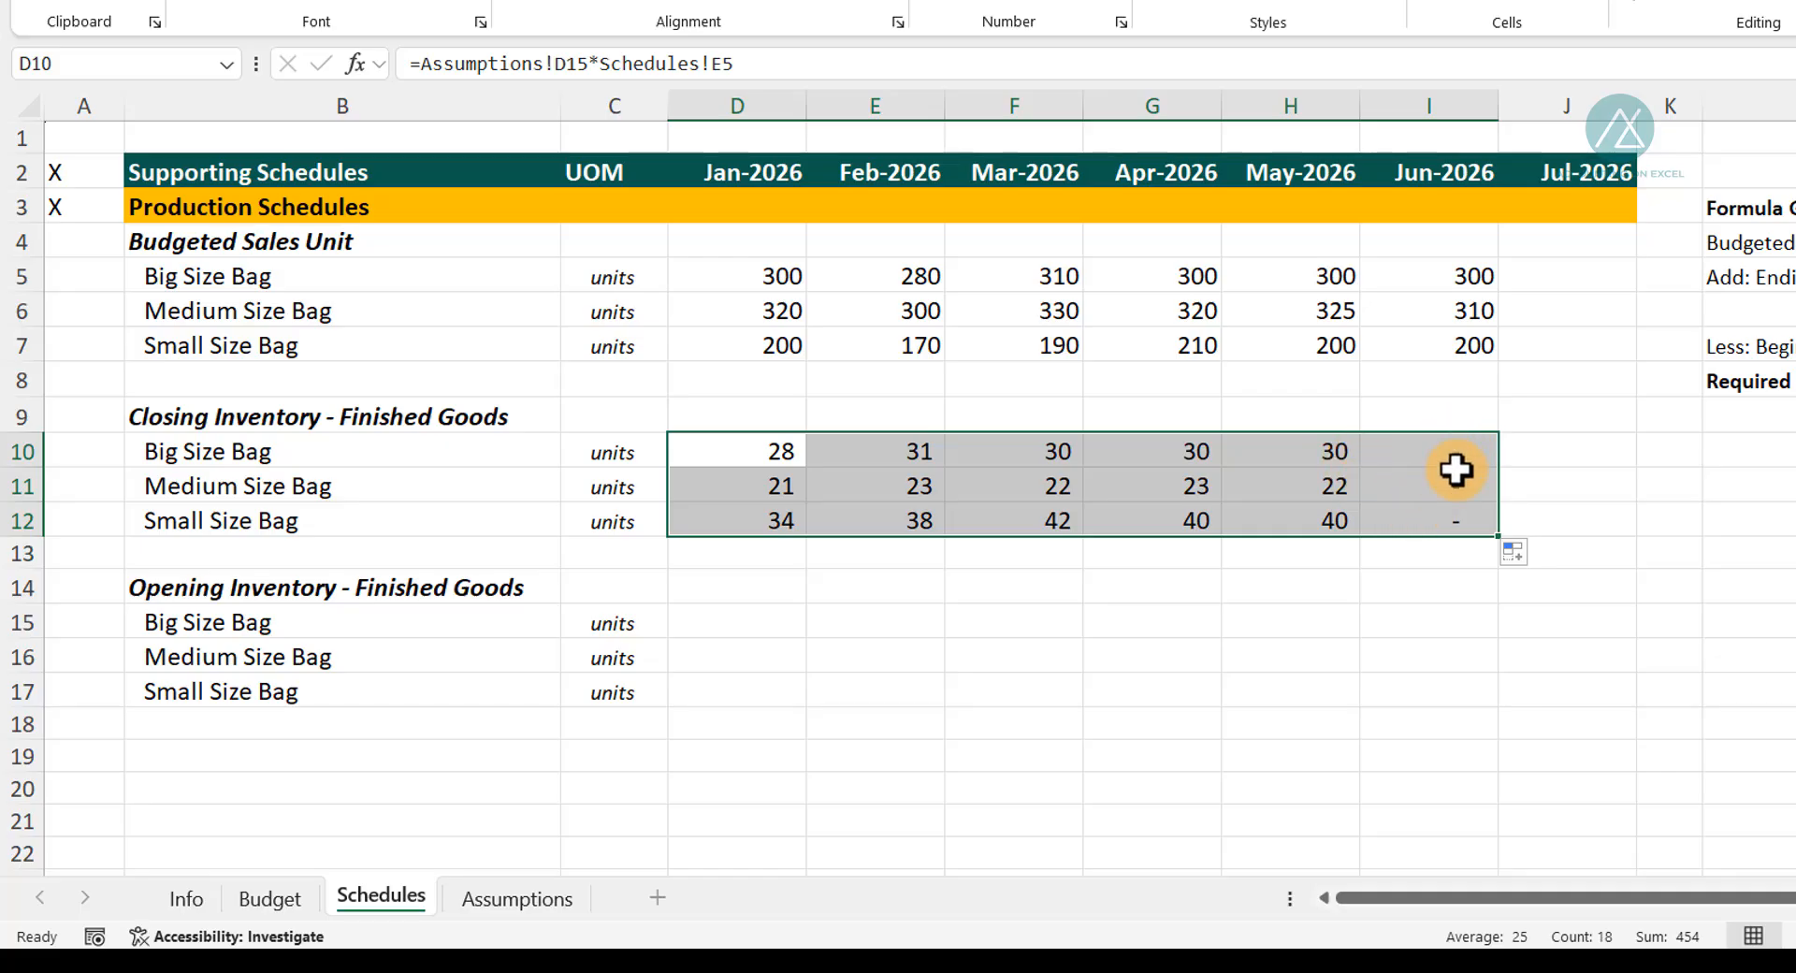
double_click(751, 453)
key("Return")
double_click(769, 472)
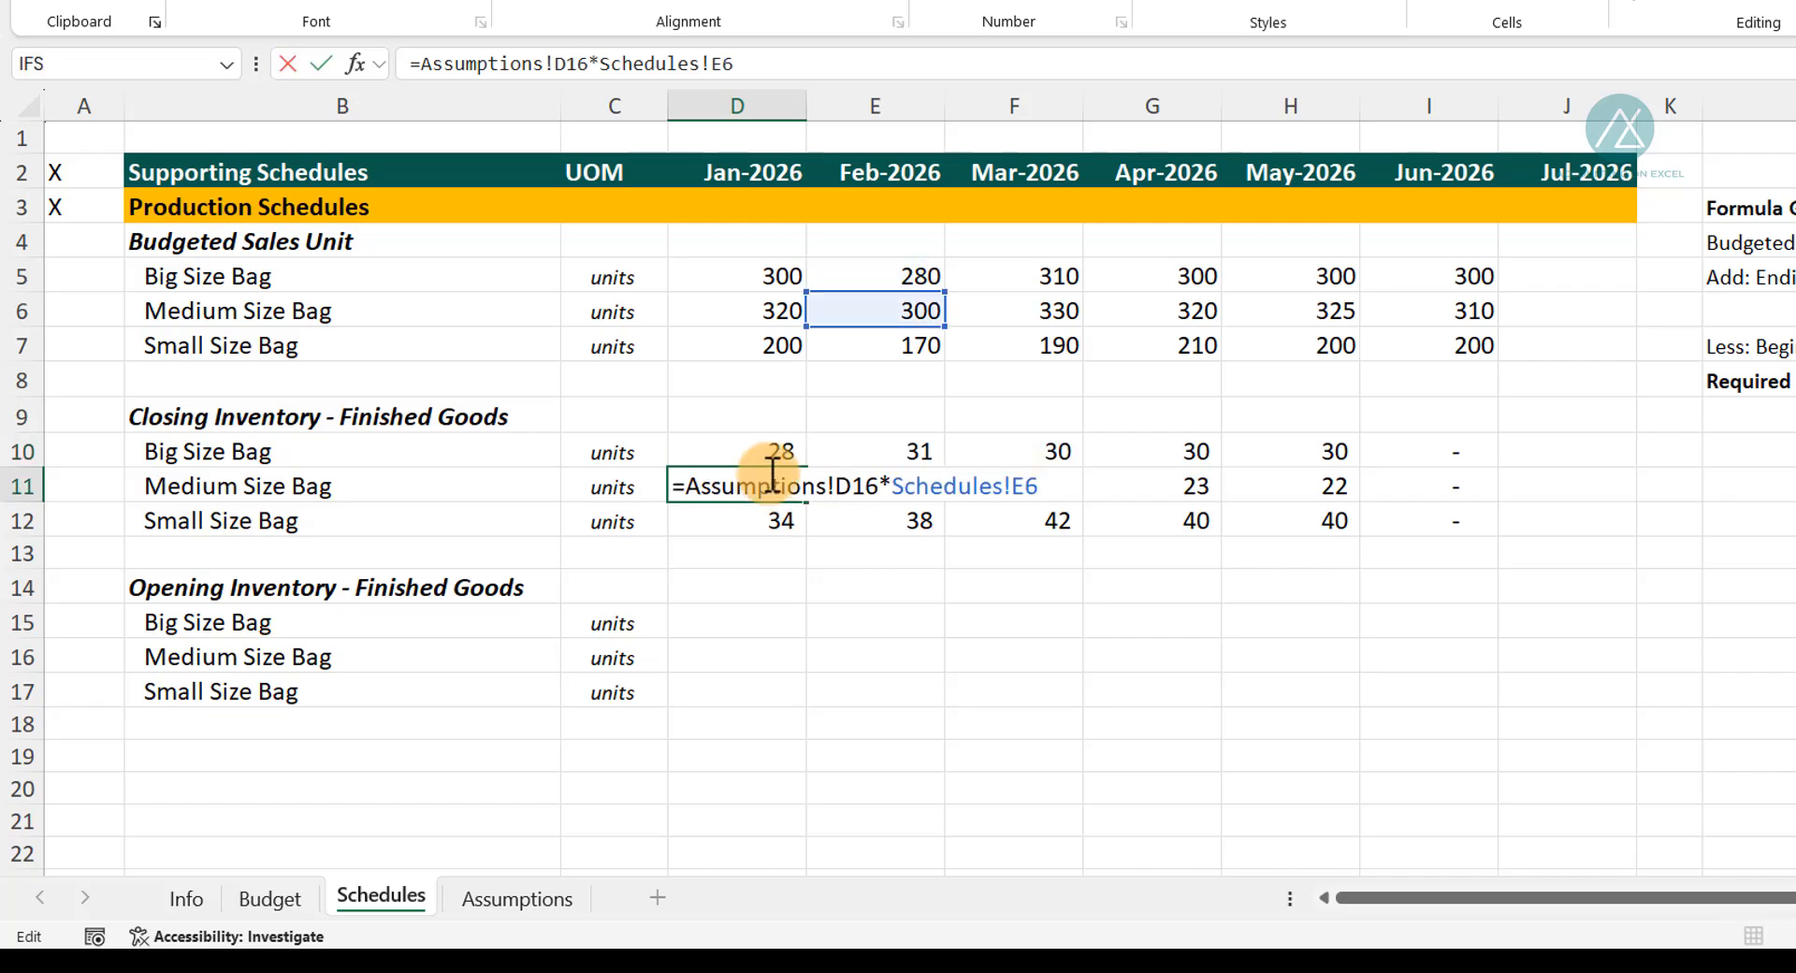
key("Return")
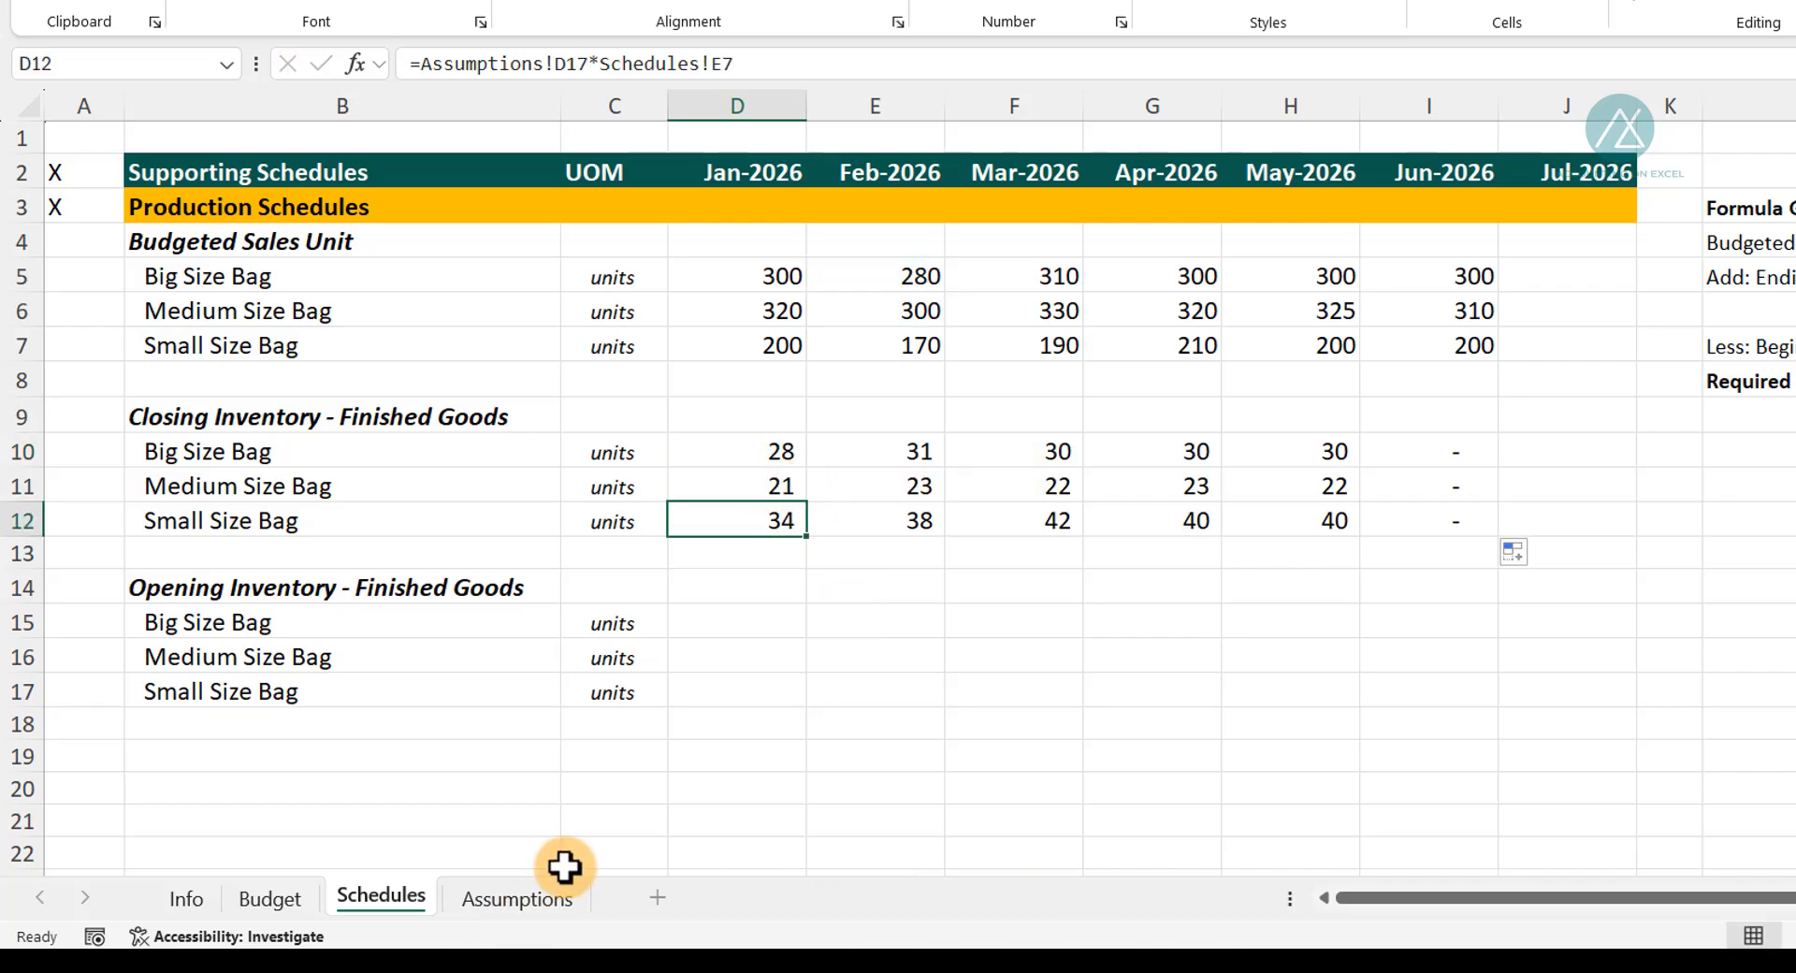
Extend the budgeted sales formulas from June into July 2026 in J5:J7 and check them against the July units on the Assumptions sheet.
left_click(512, 900)
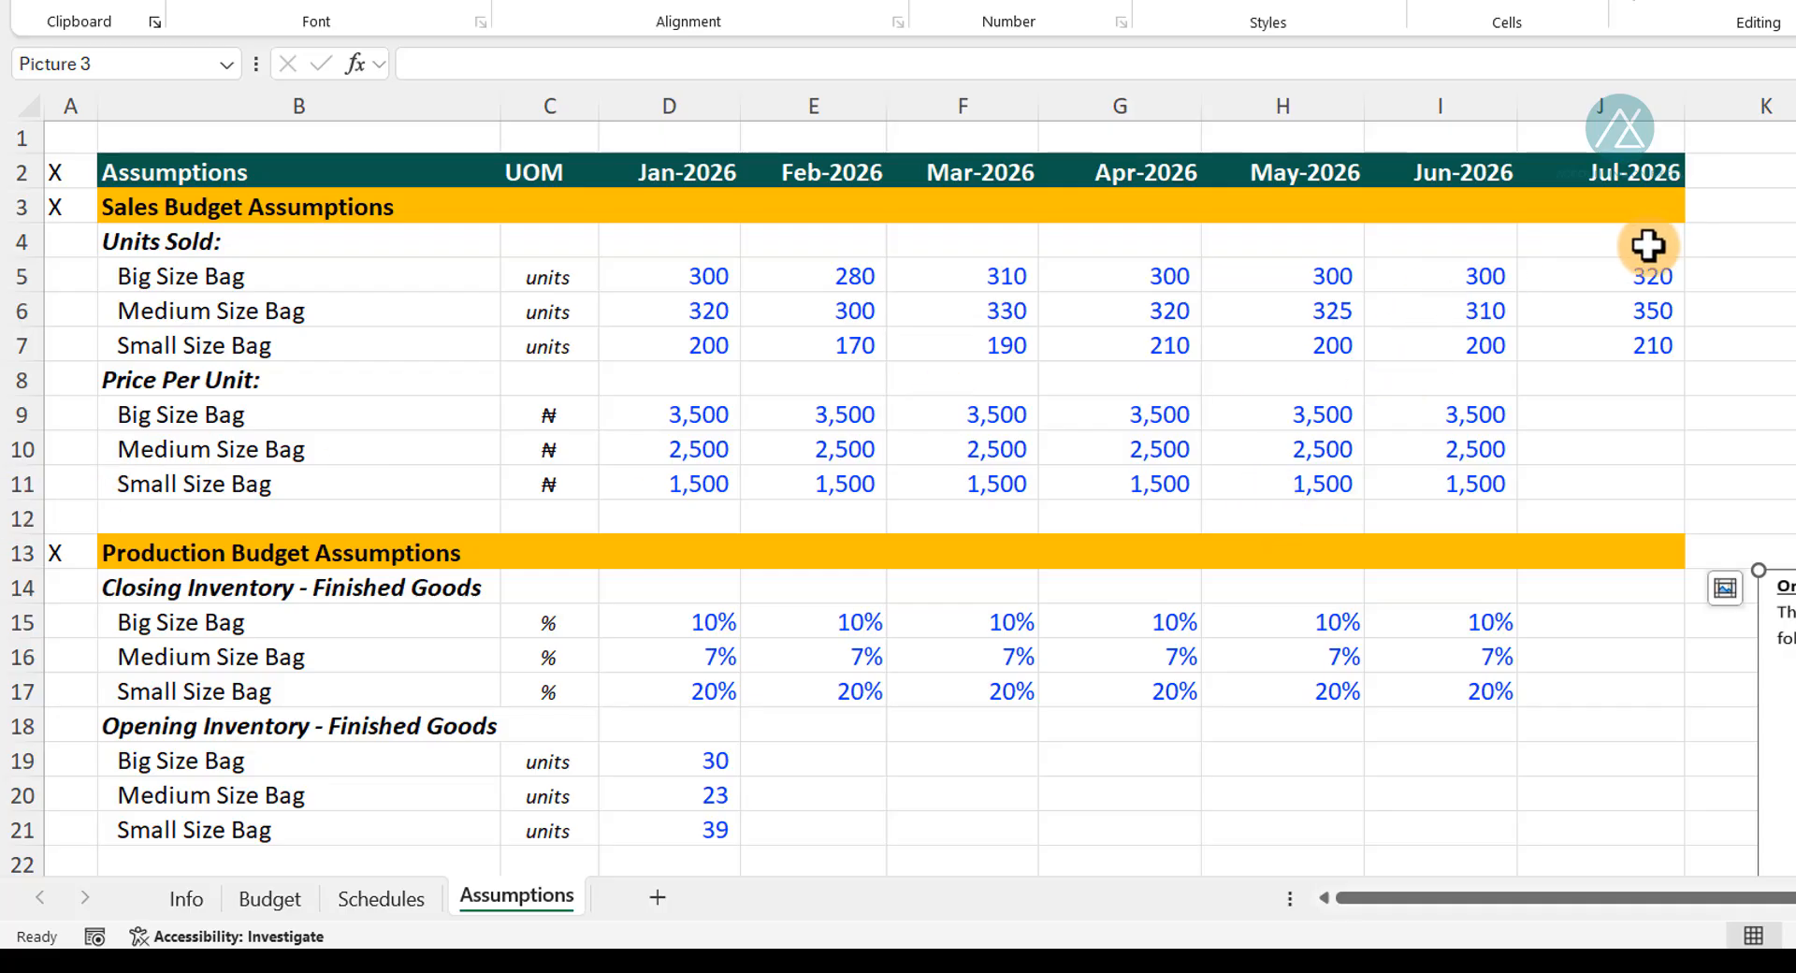
left_click(1633, 271)
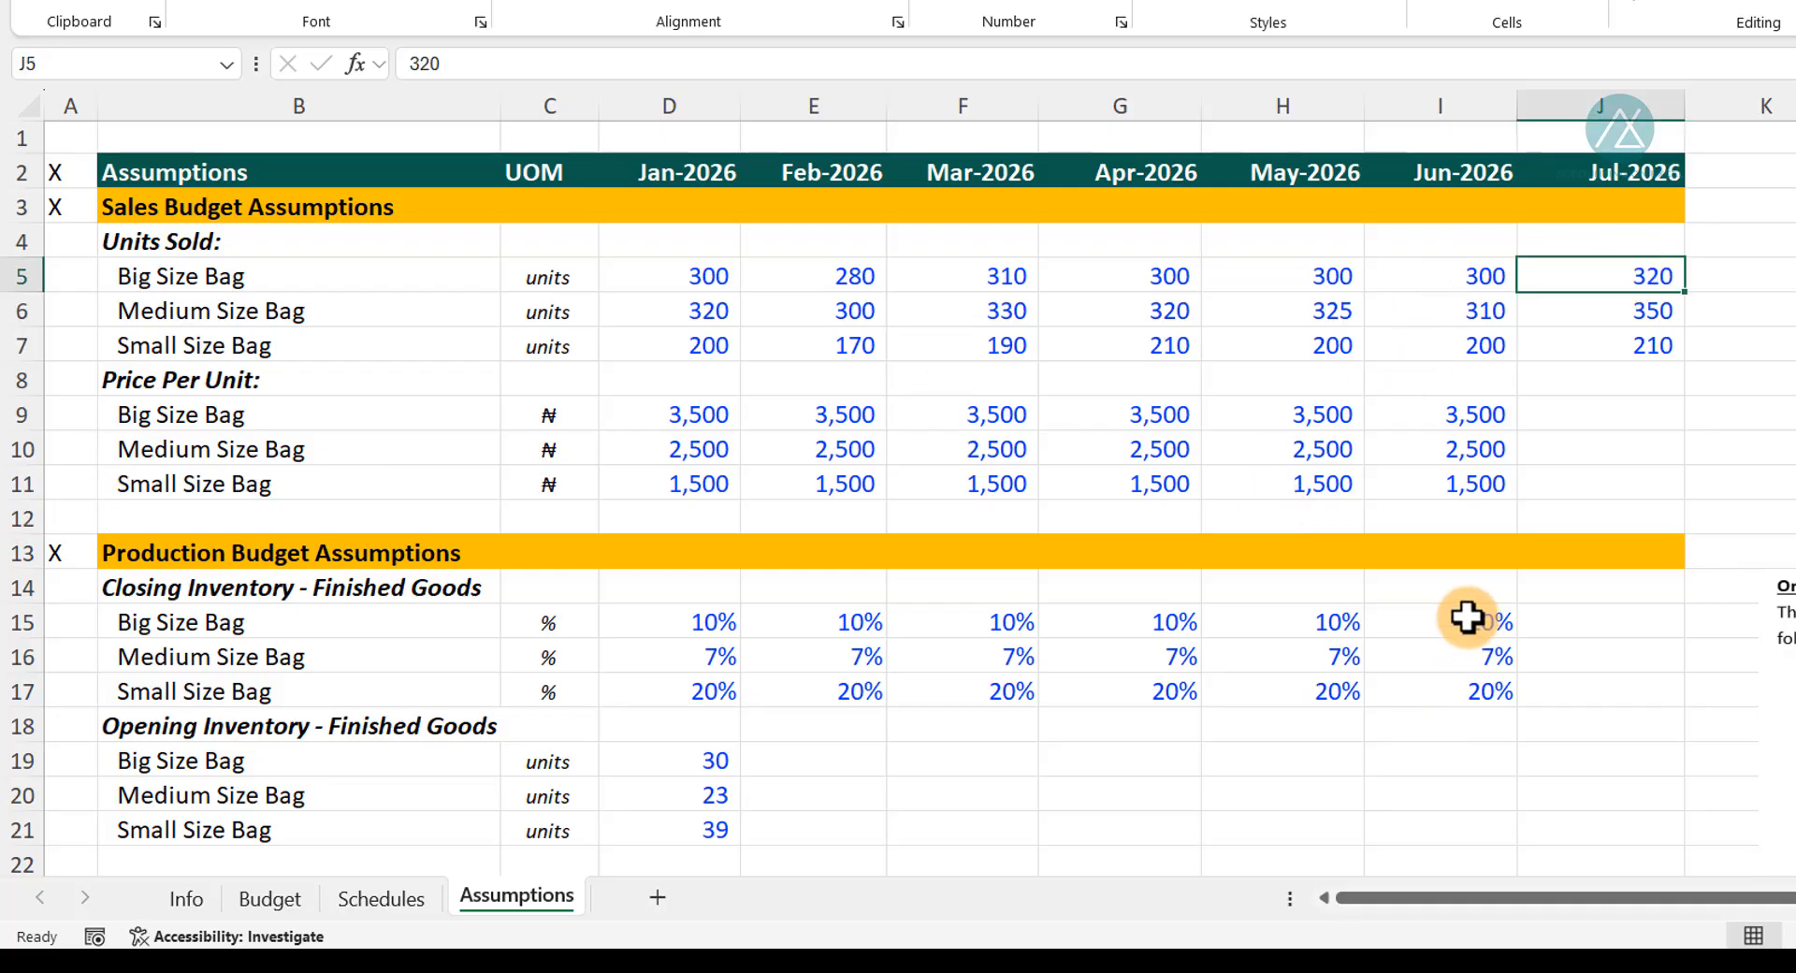
left_click(1466, 617)
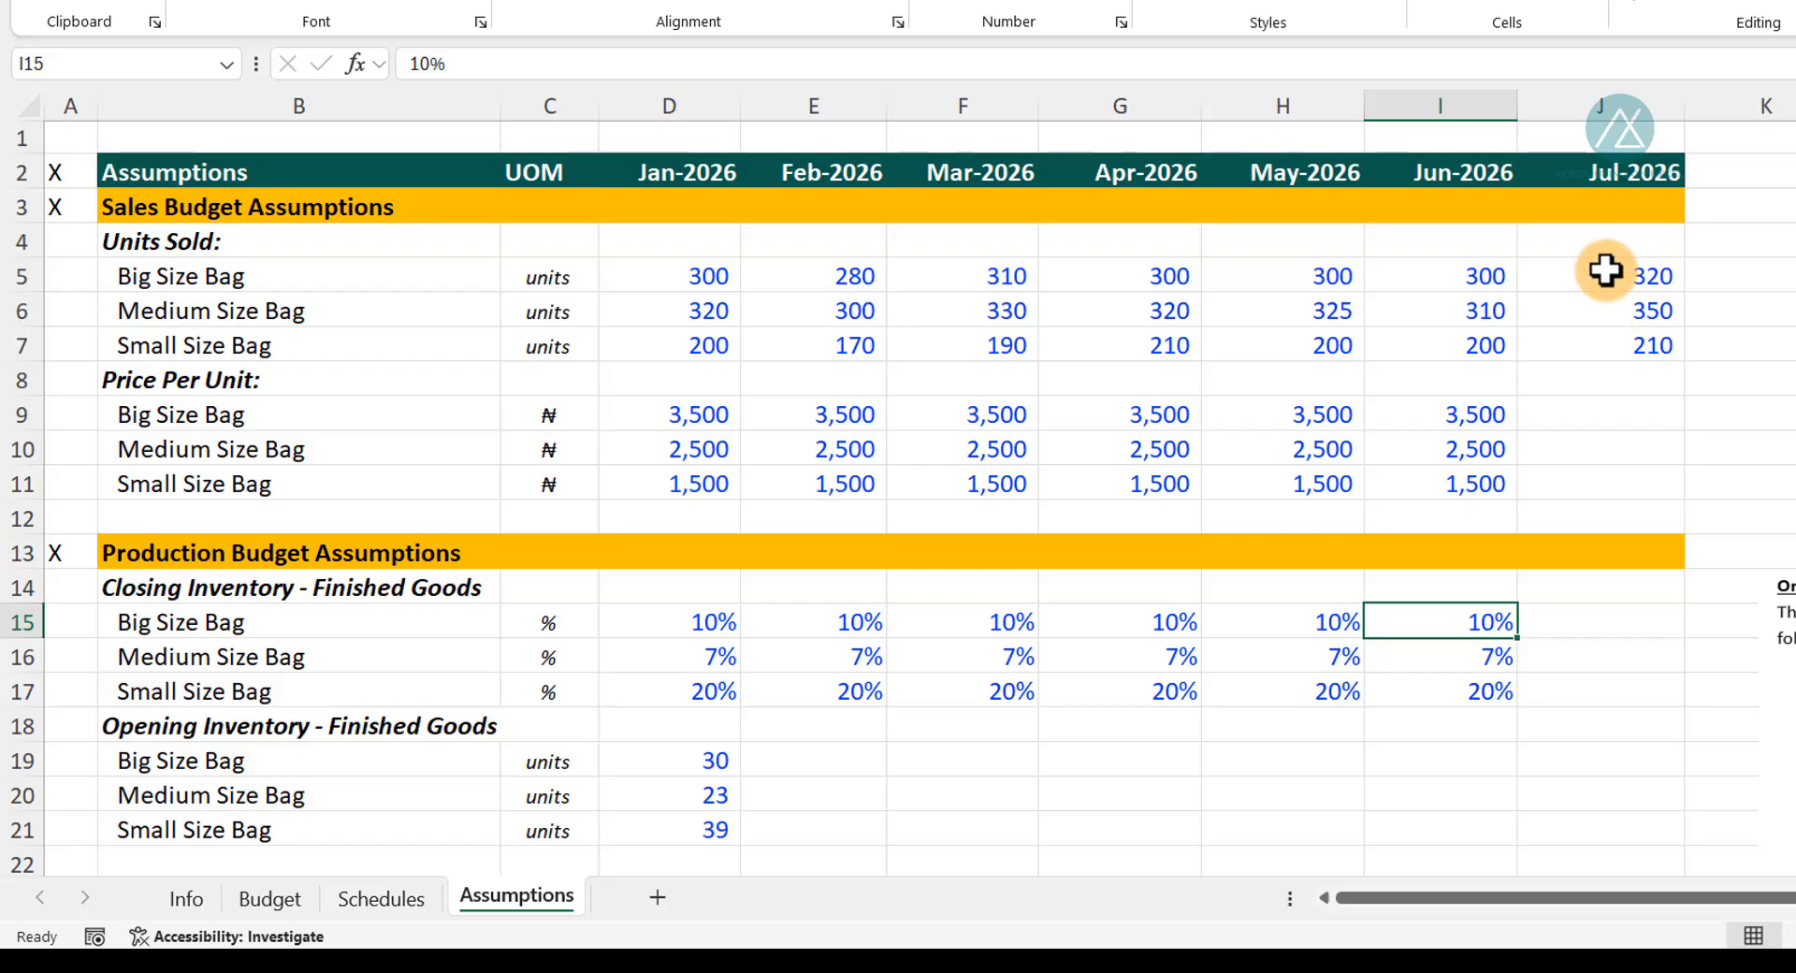
left_click(361, 903)
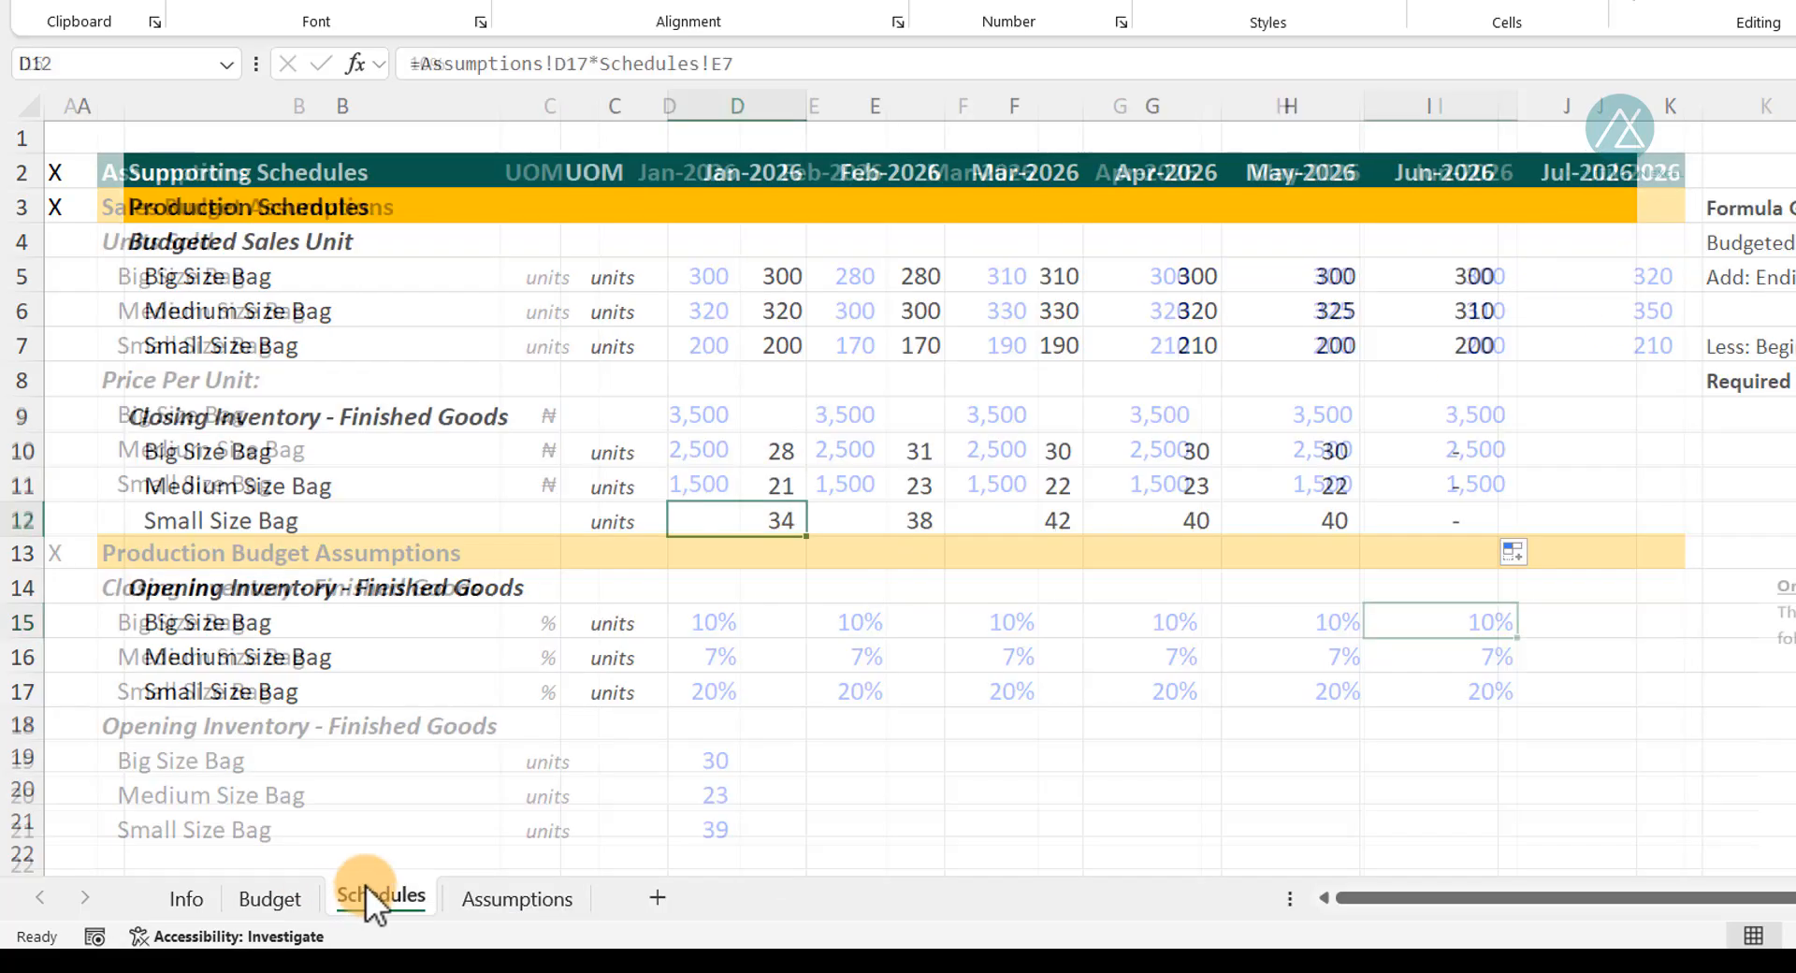
double_click(1429, 448)
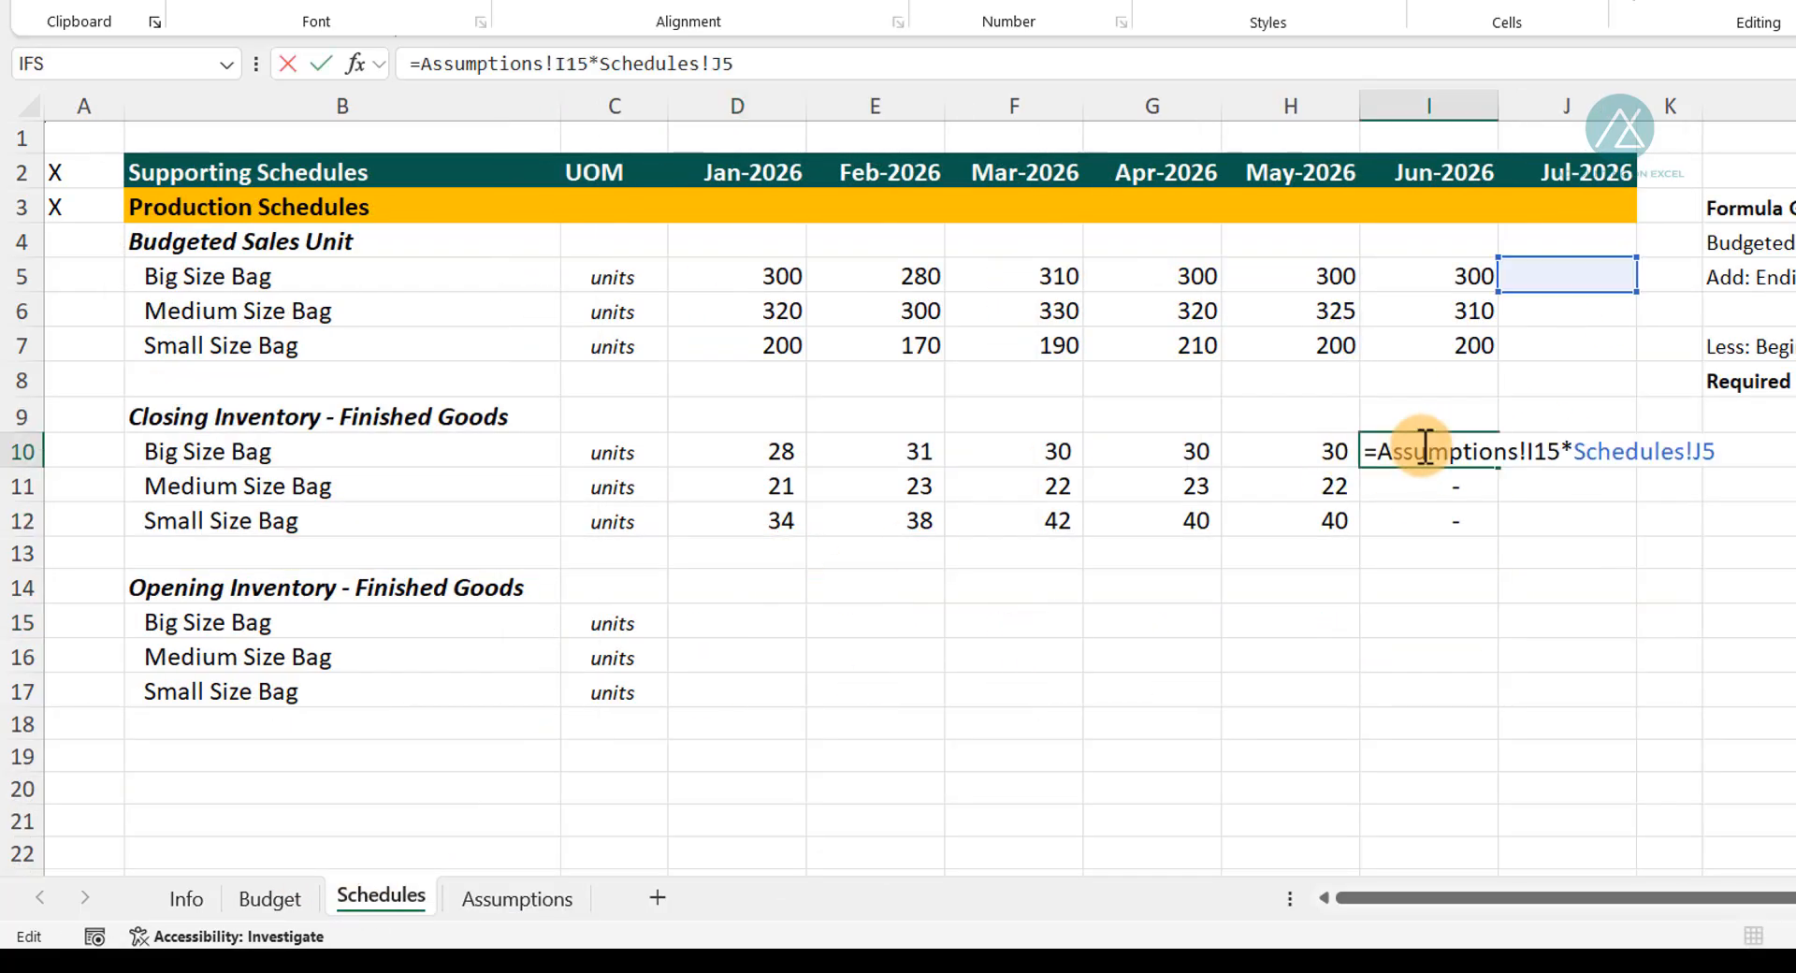
key("Escape")
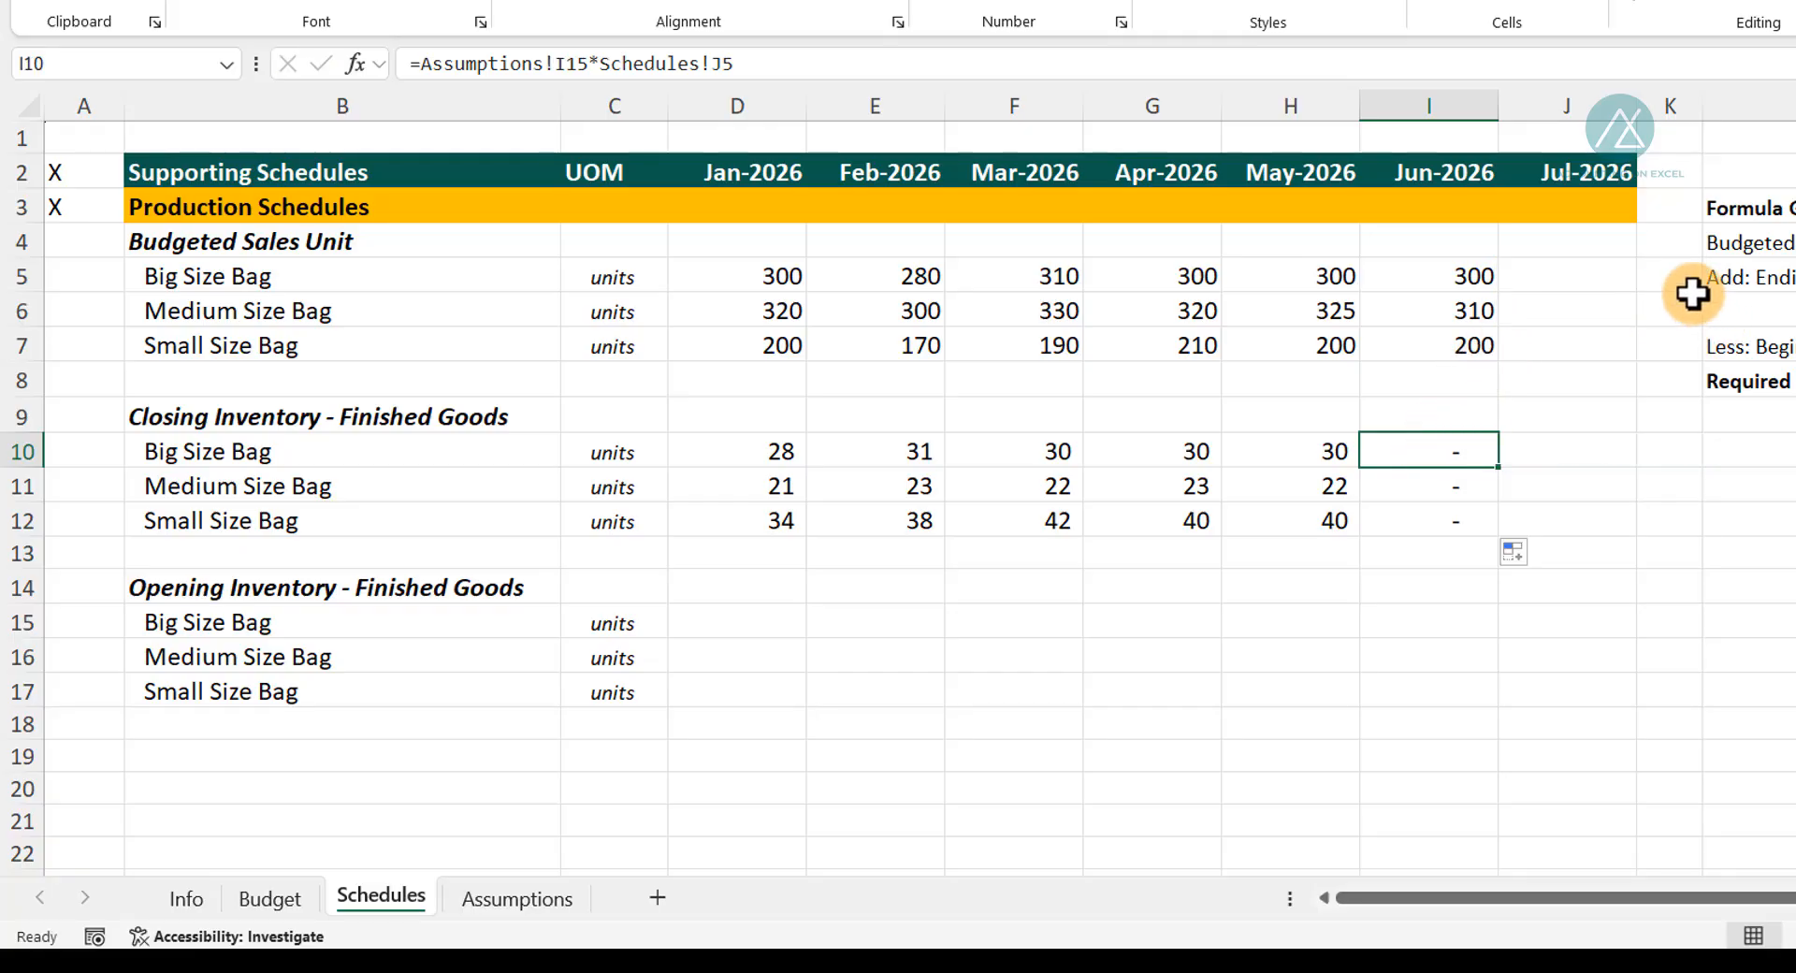
left_click(1539, 276)
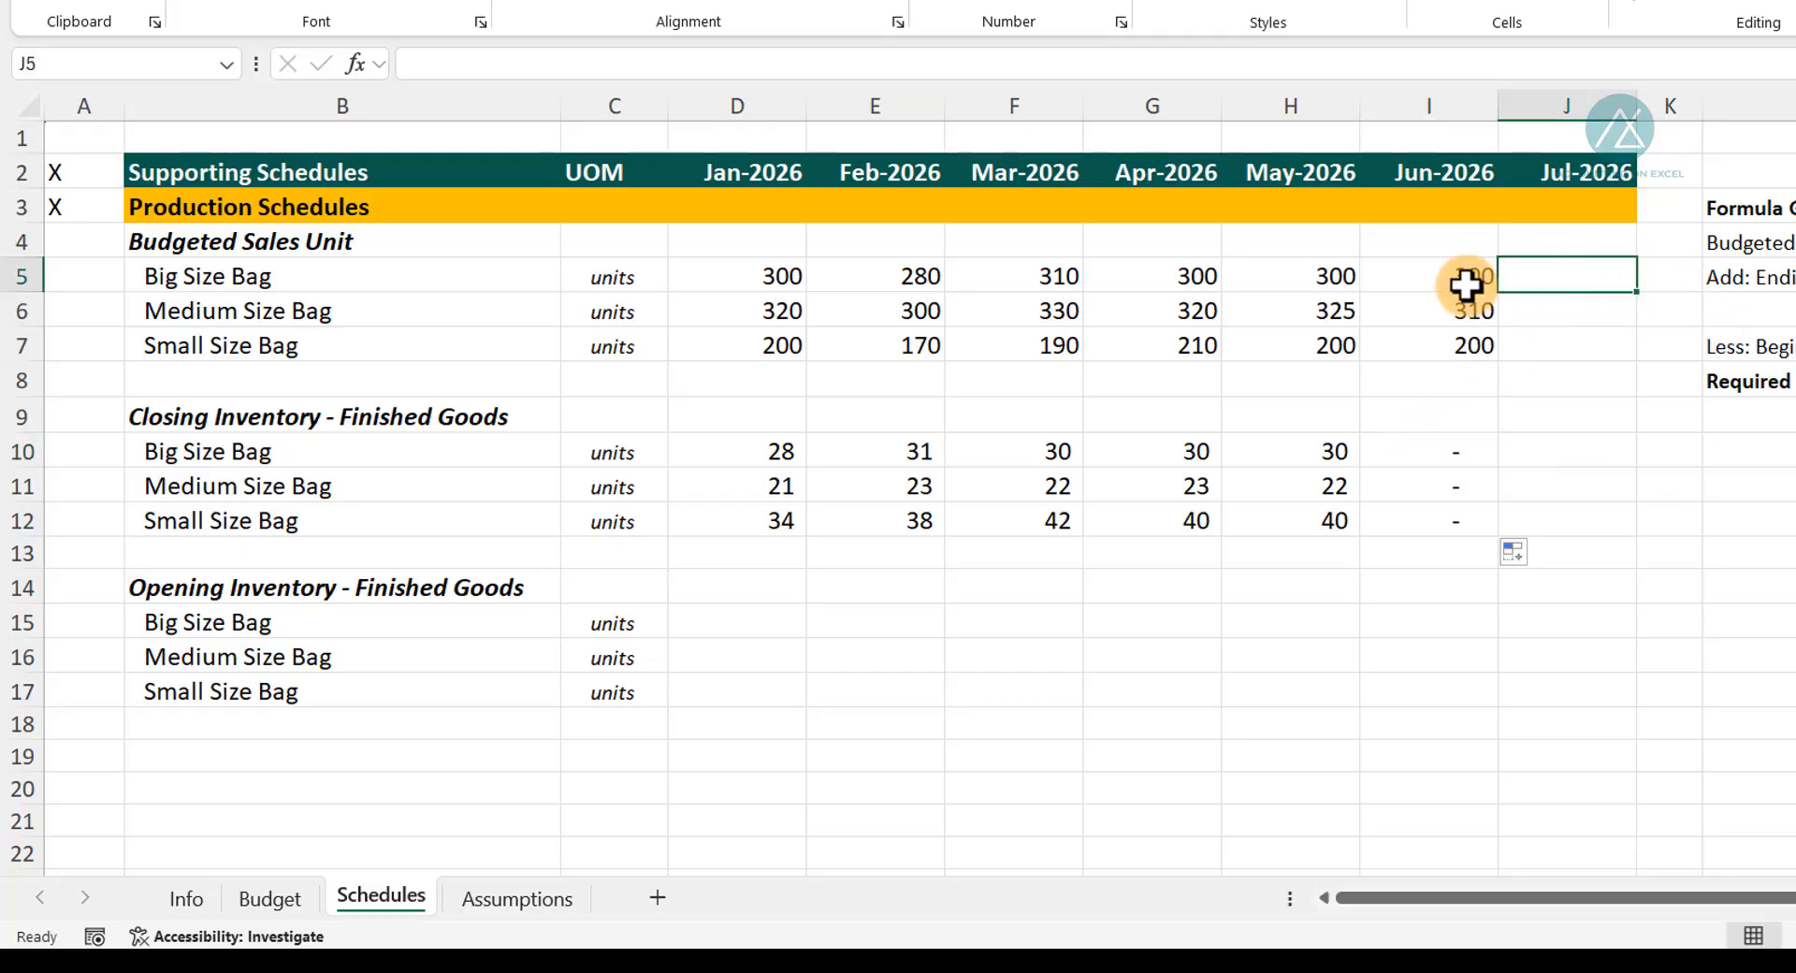
left_click_drag(1468, 280, 1619, 366)
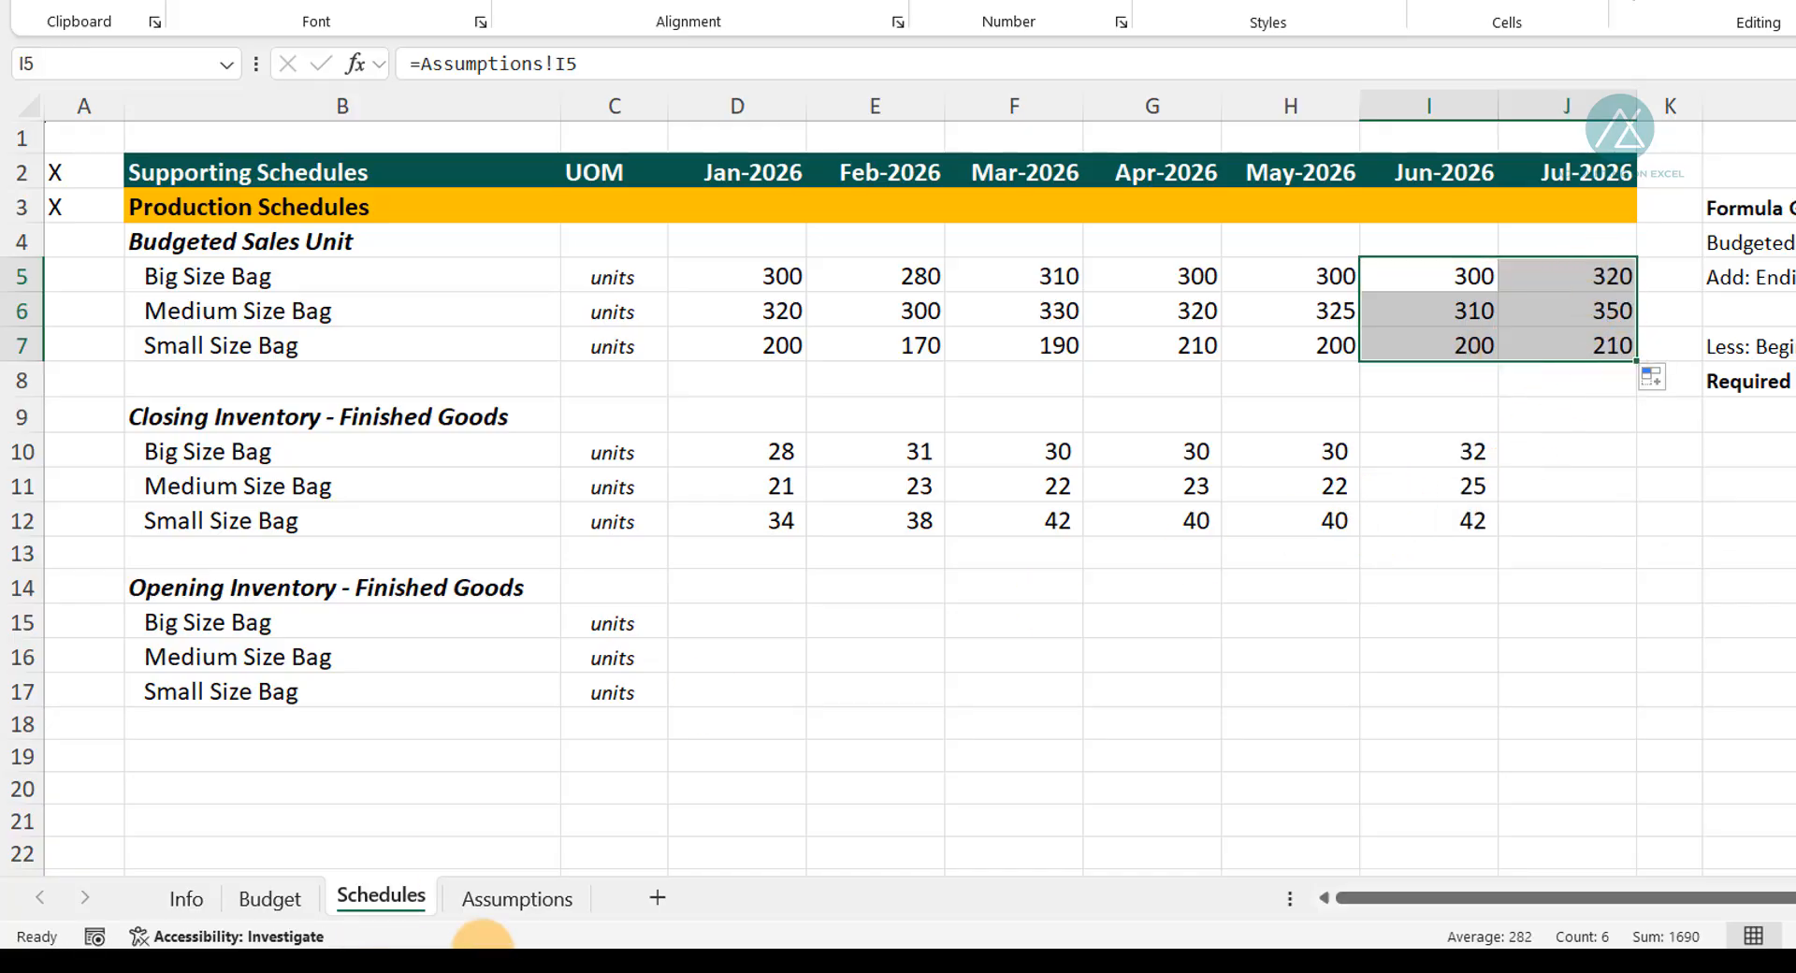
left_click(522, 897)
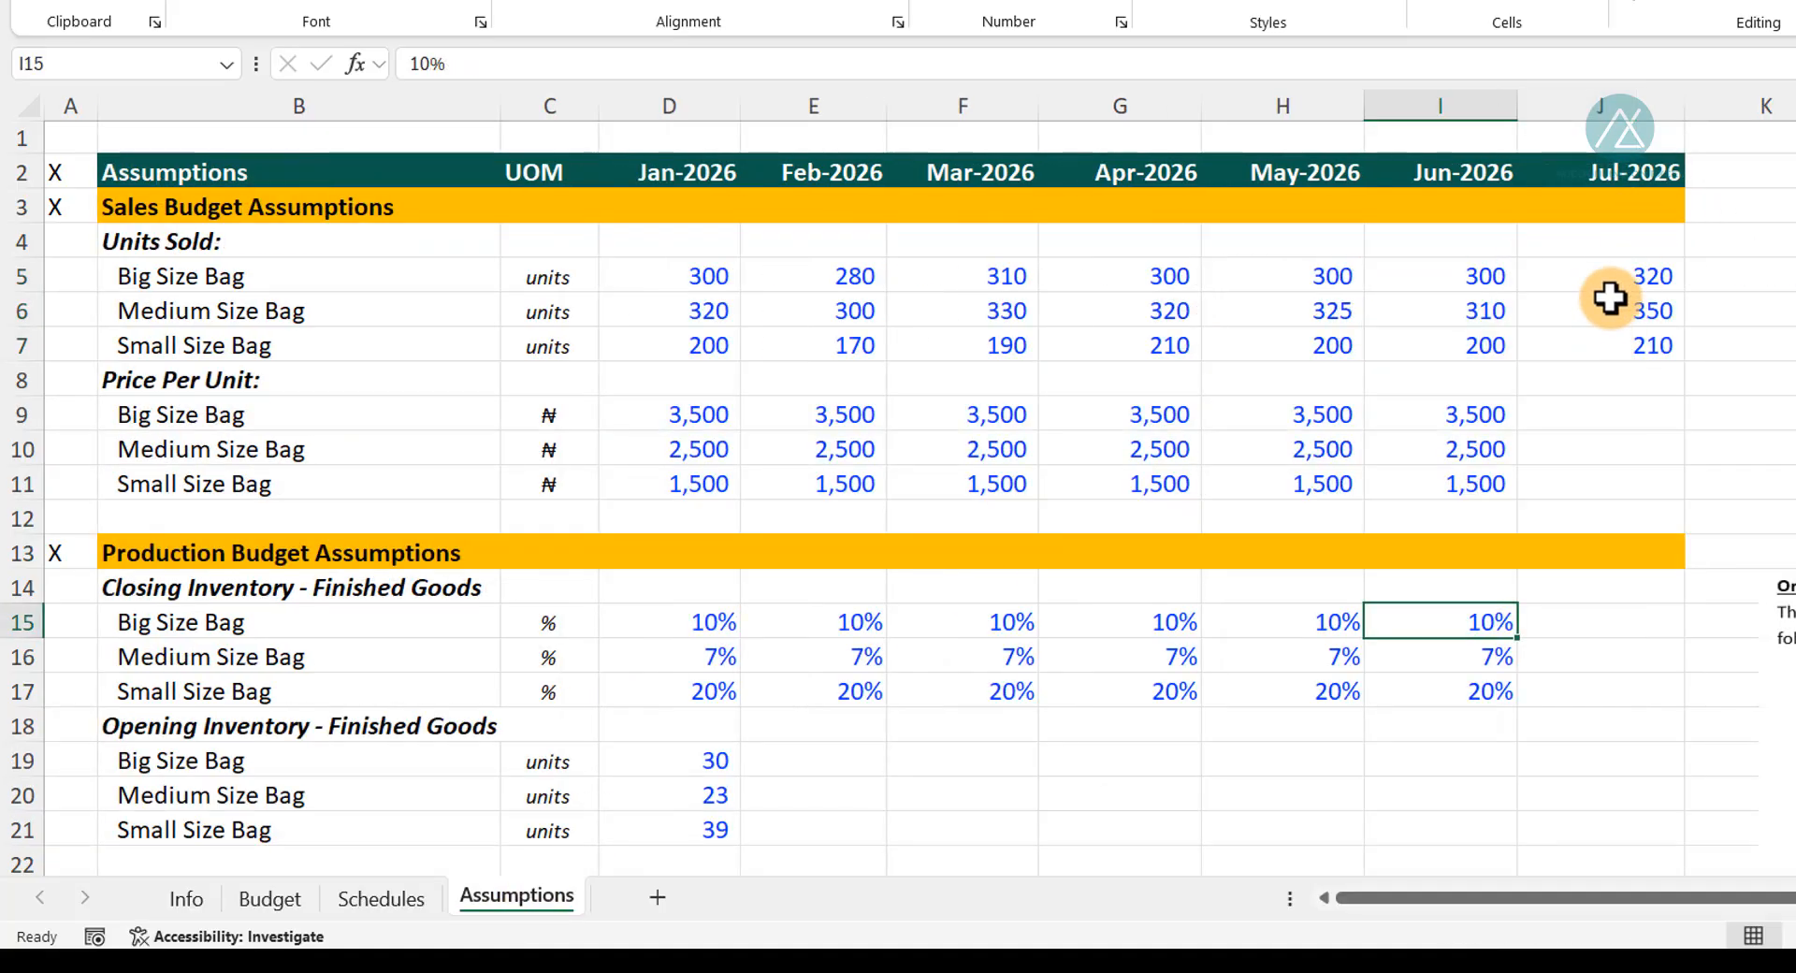
left_click_drag(1607, 279, 1595, 344)
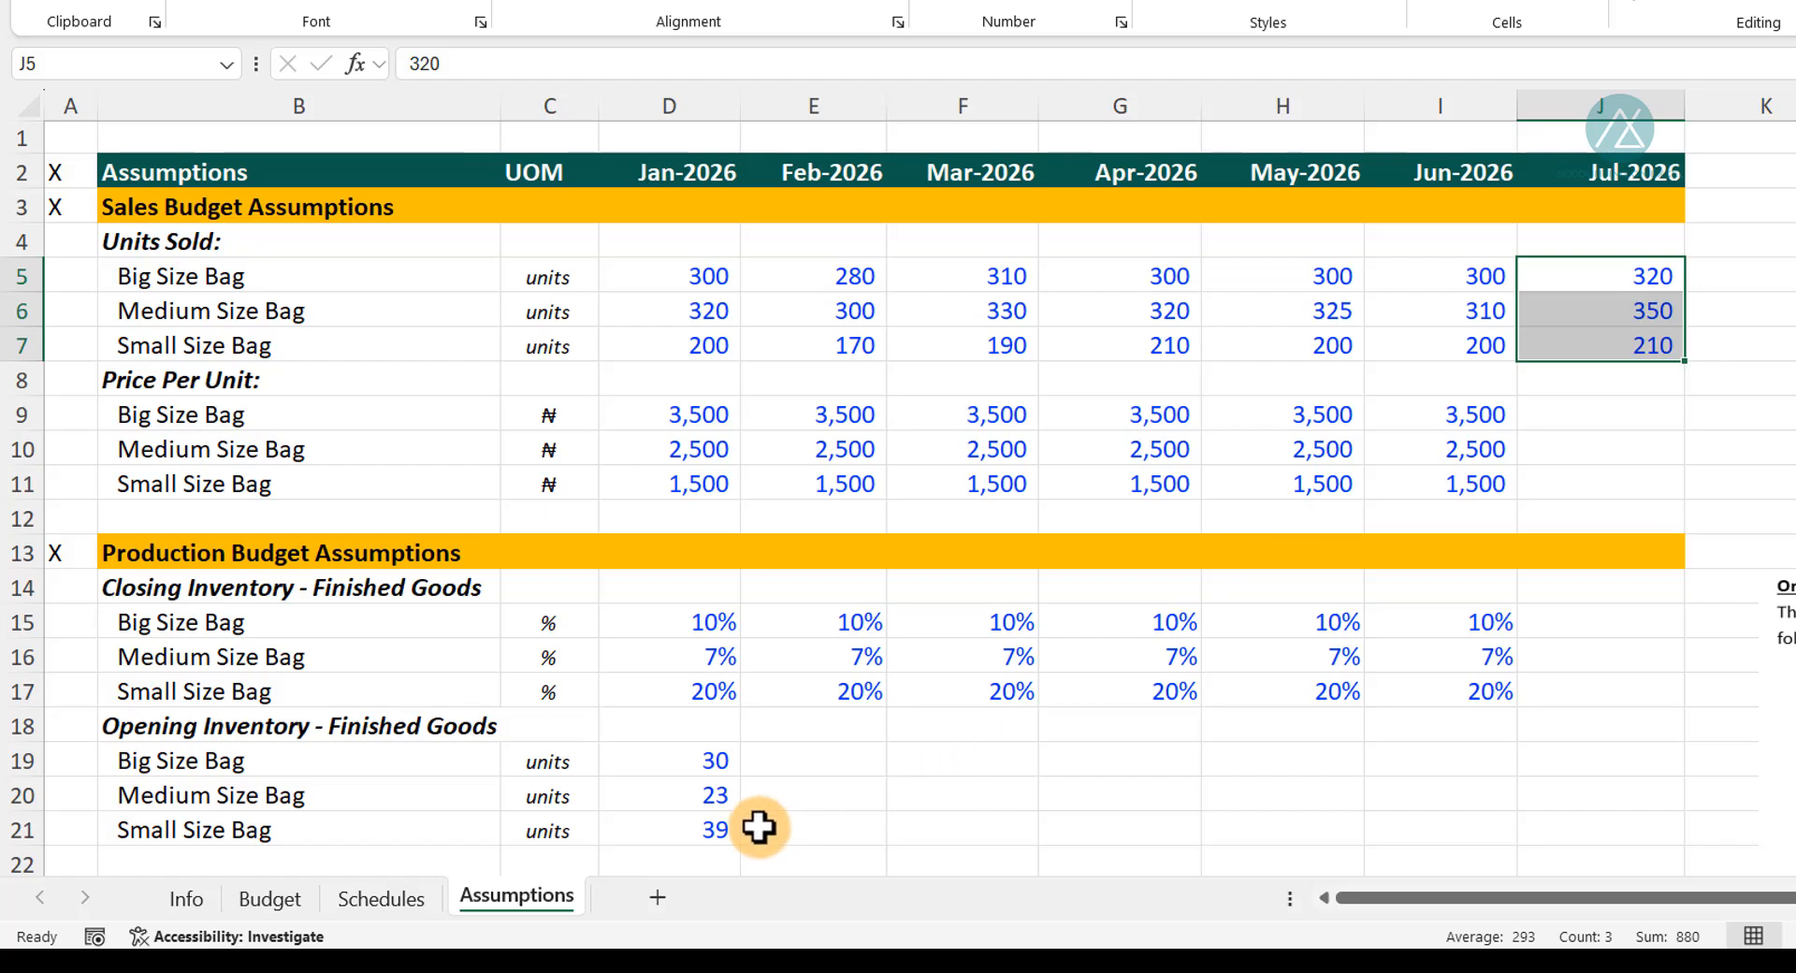
left_click(391, 896)
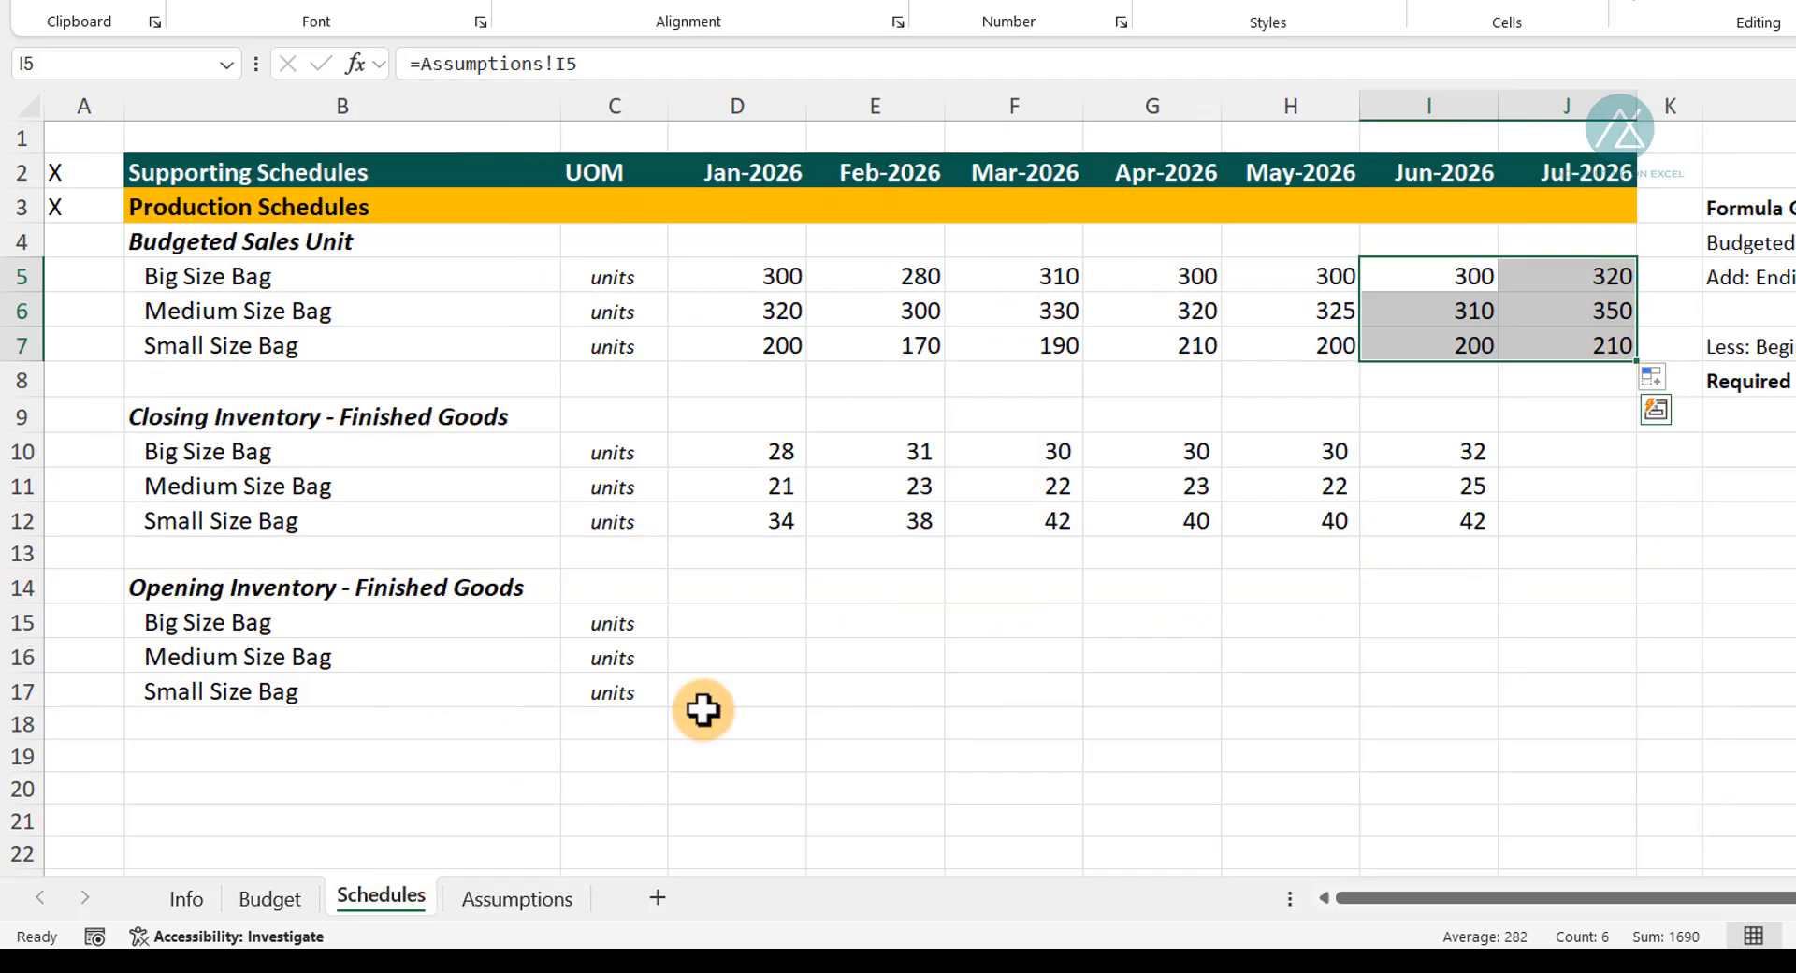
left_click(1602, 281)
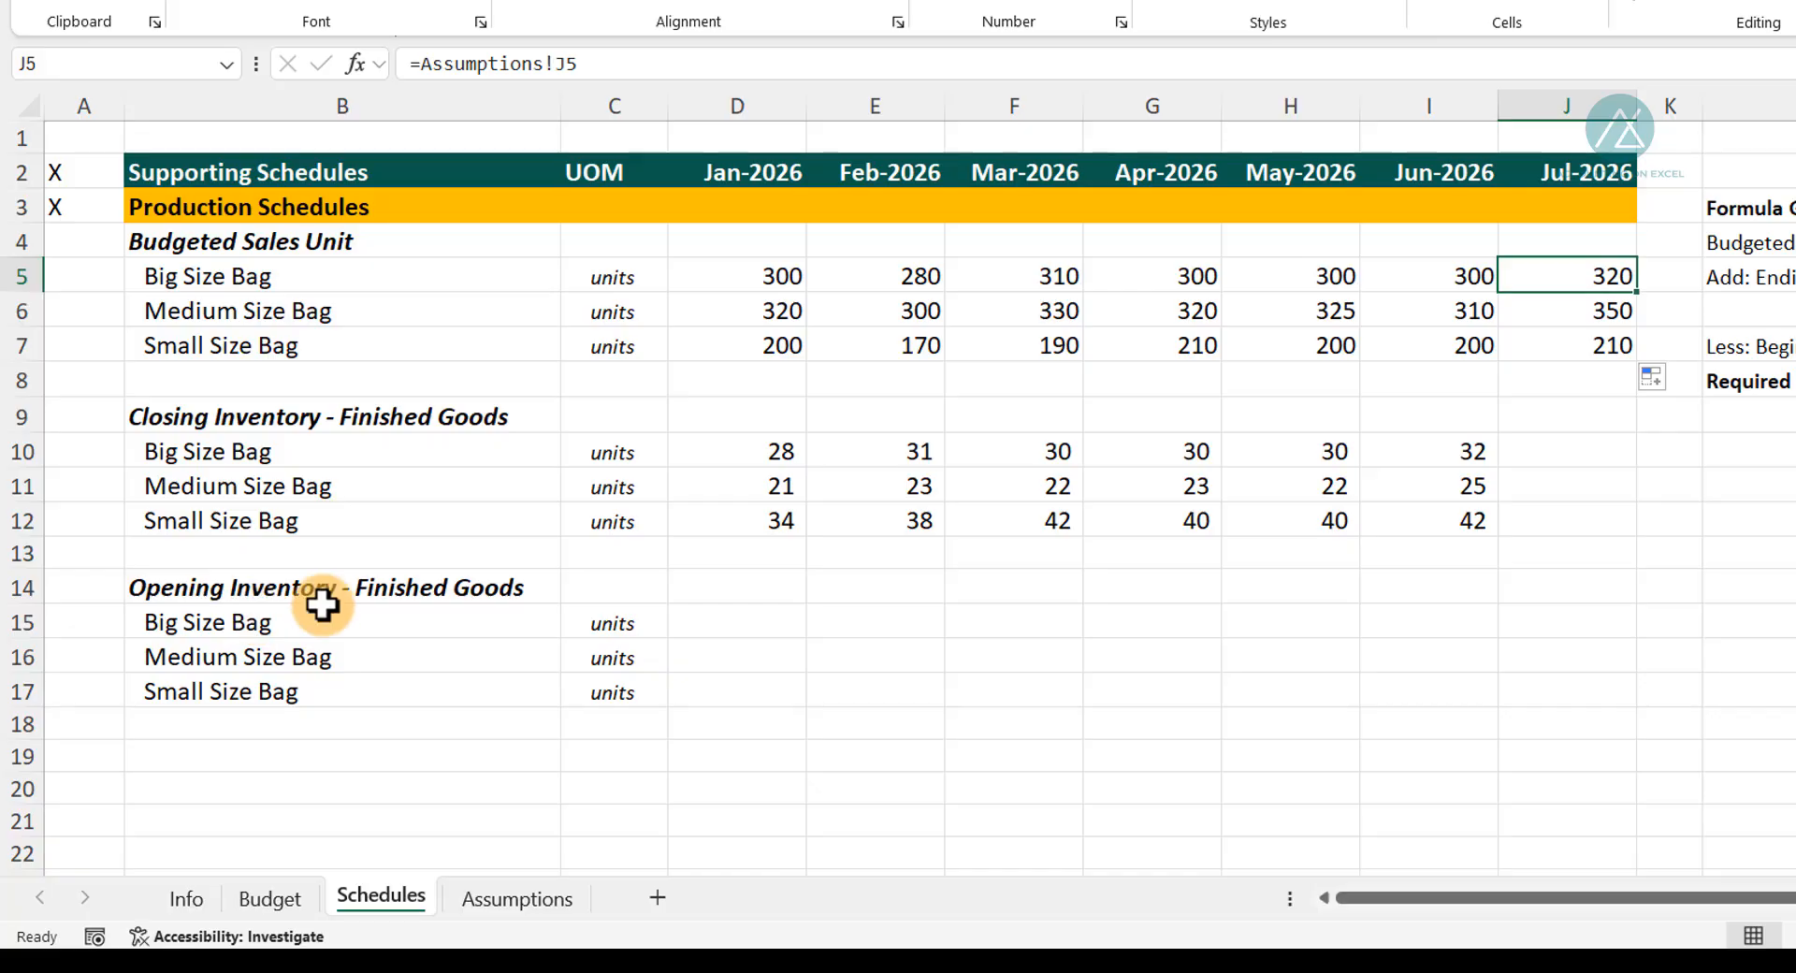
Link the January big size bag opening inventory in D15 of the Schedules sheet to Assumptions!D19 and fill it down to the small size bag.
left_click(506, 894)
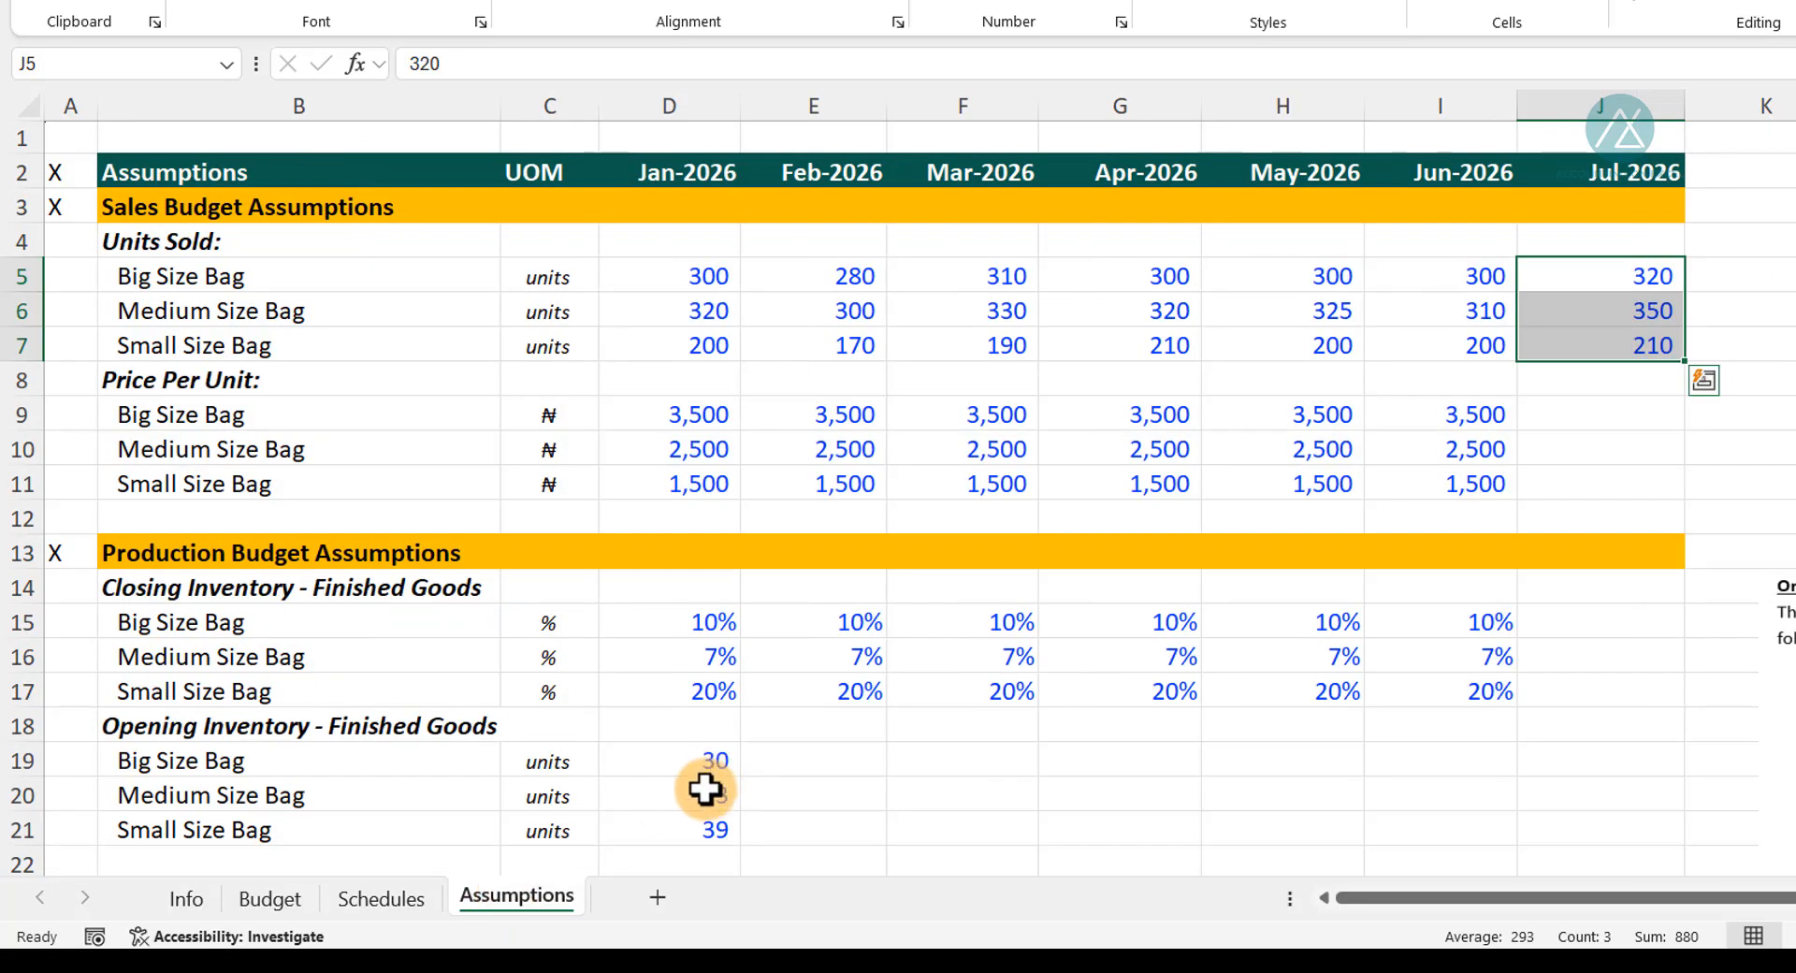
left_click(391, 893)
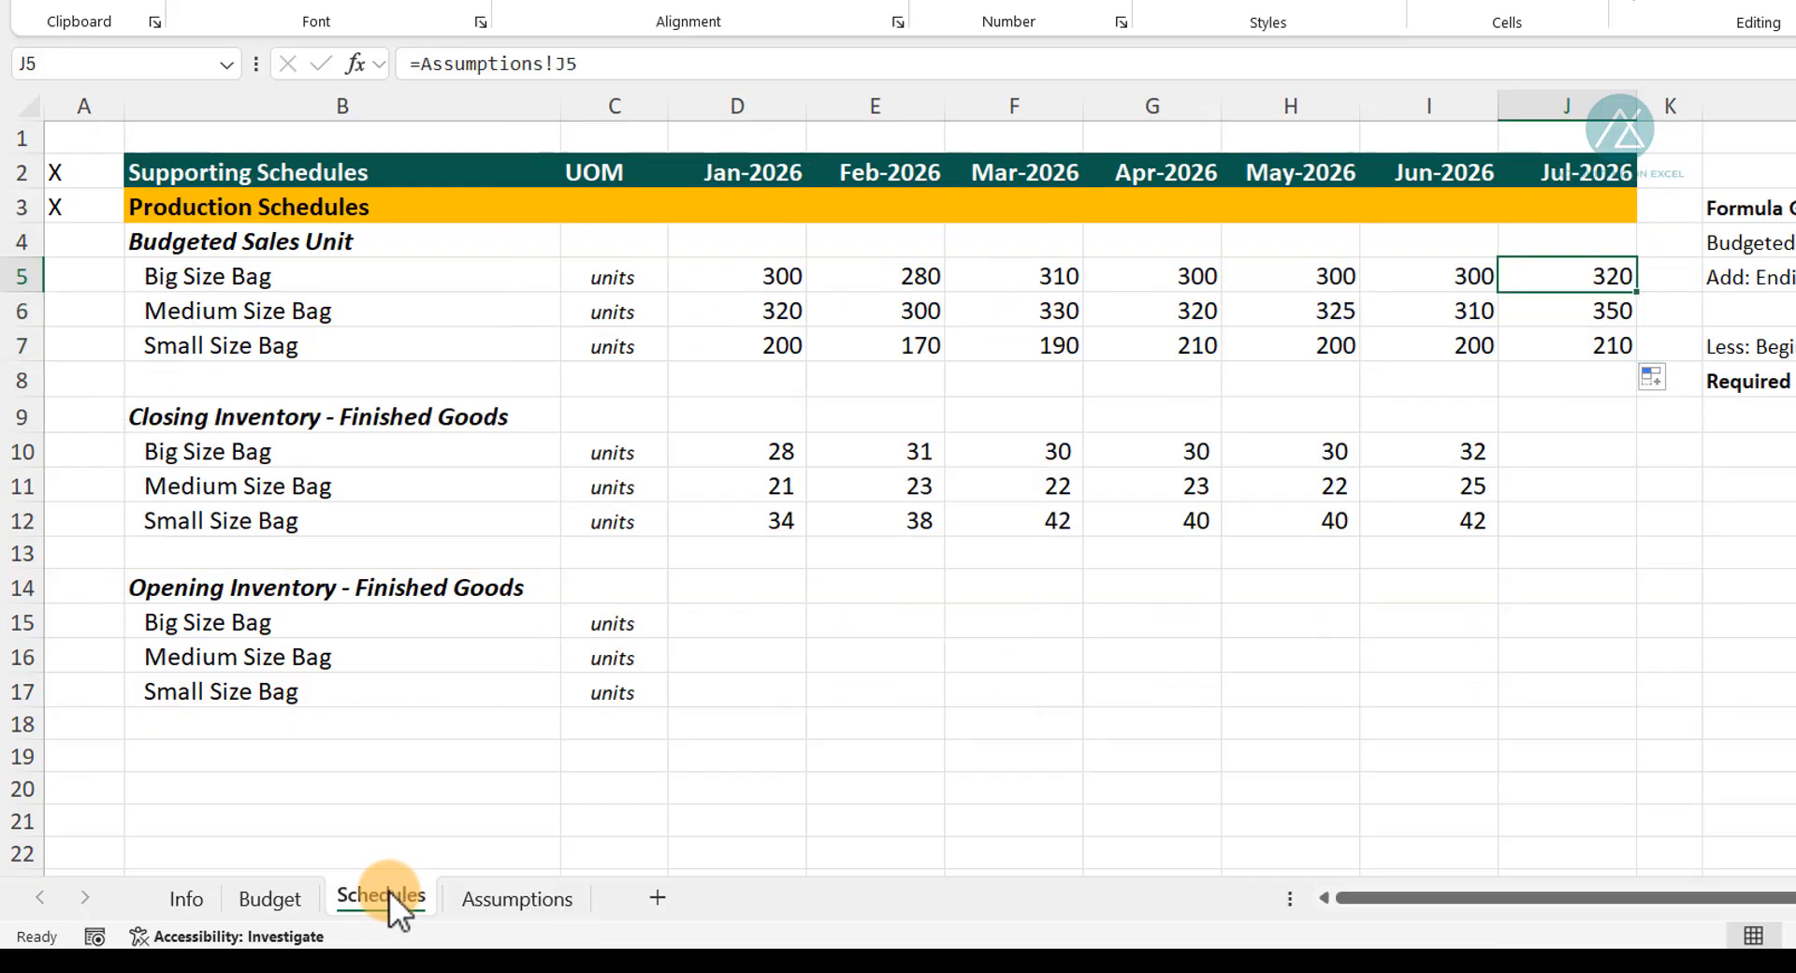
left_click(768, 622)
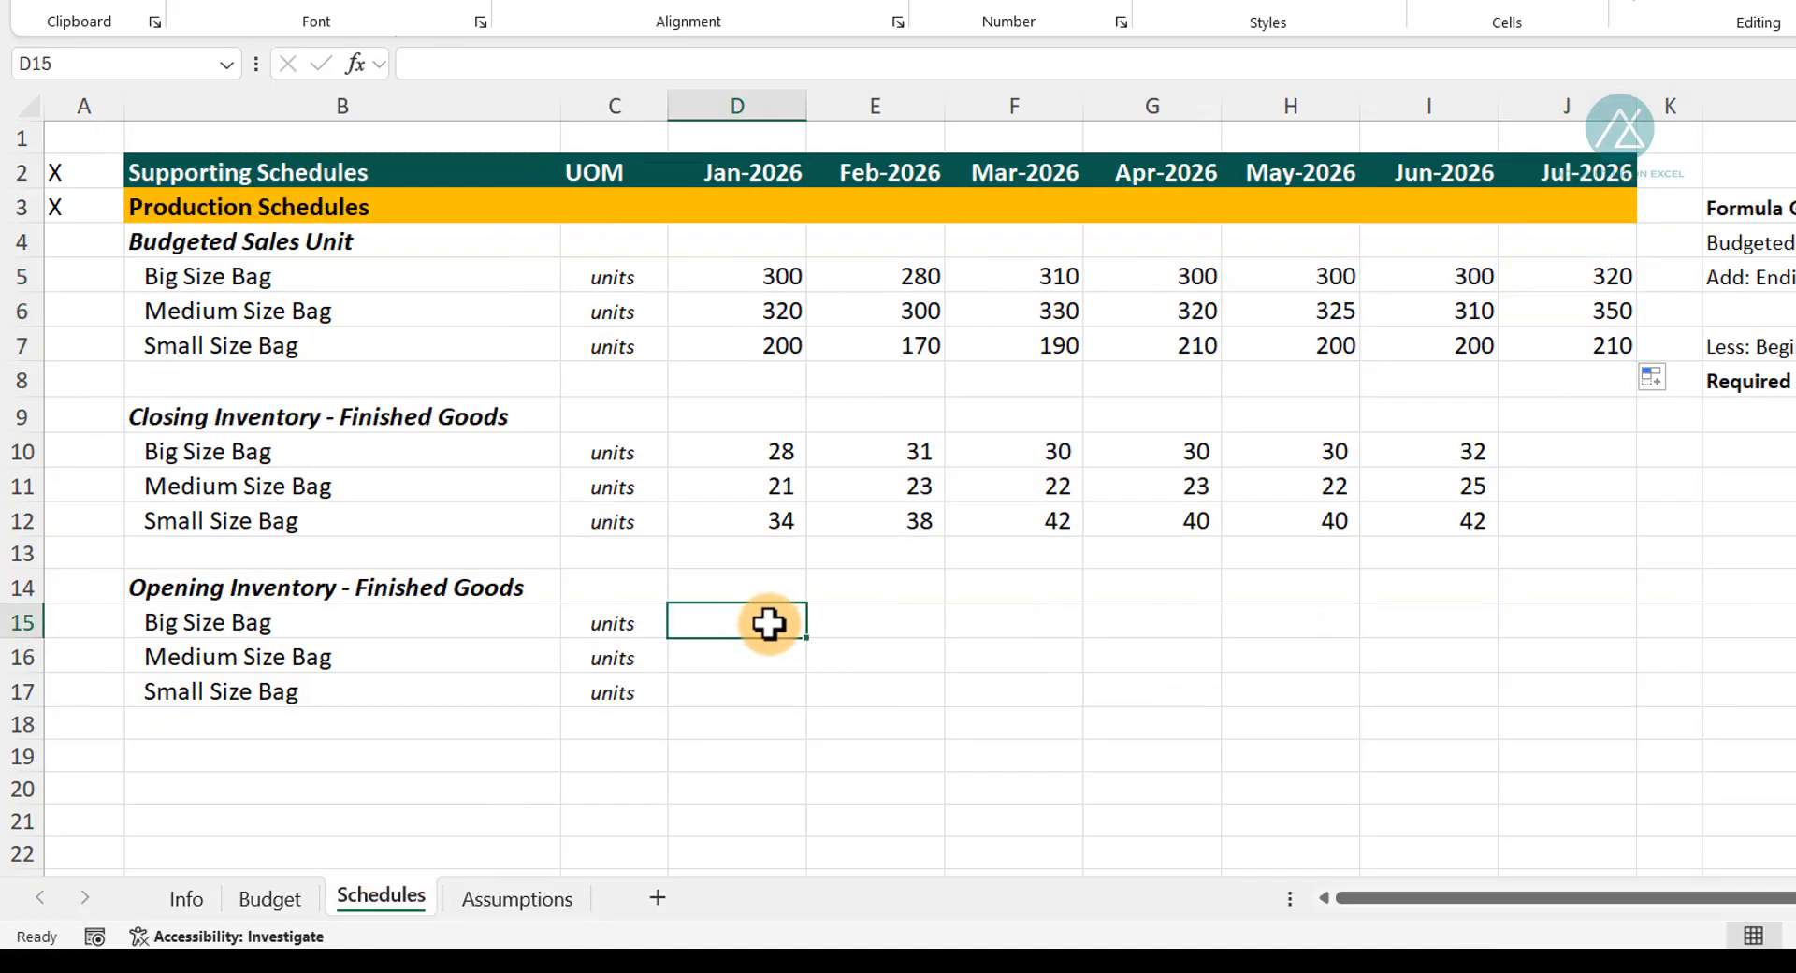
type("=")
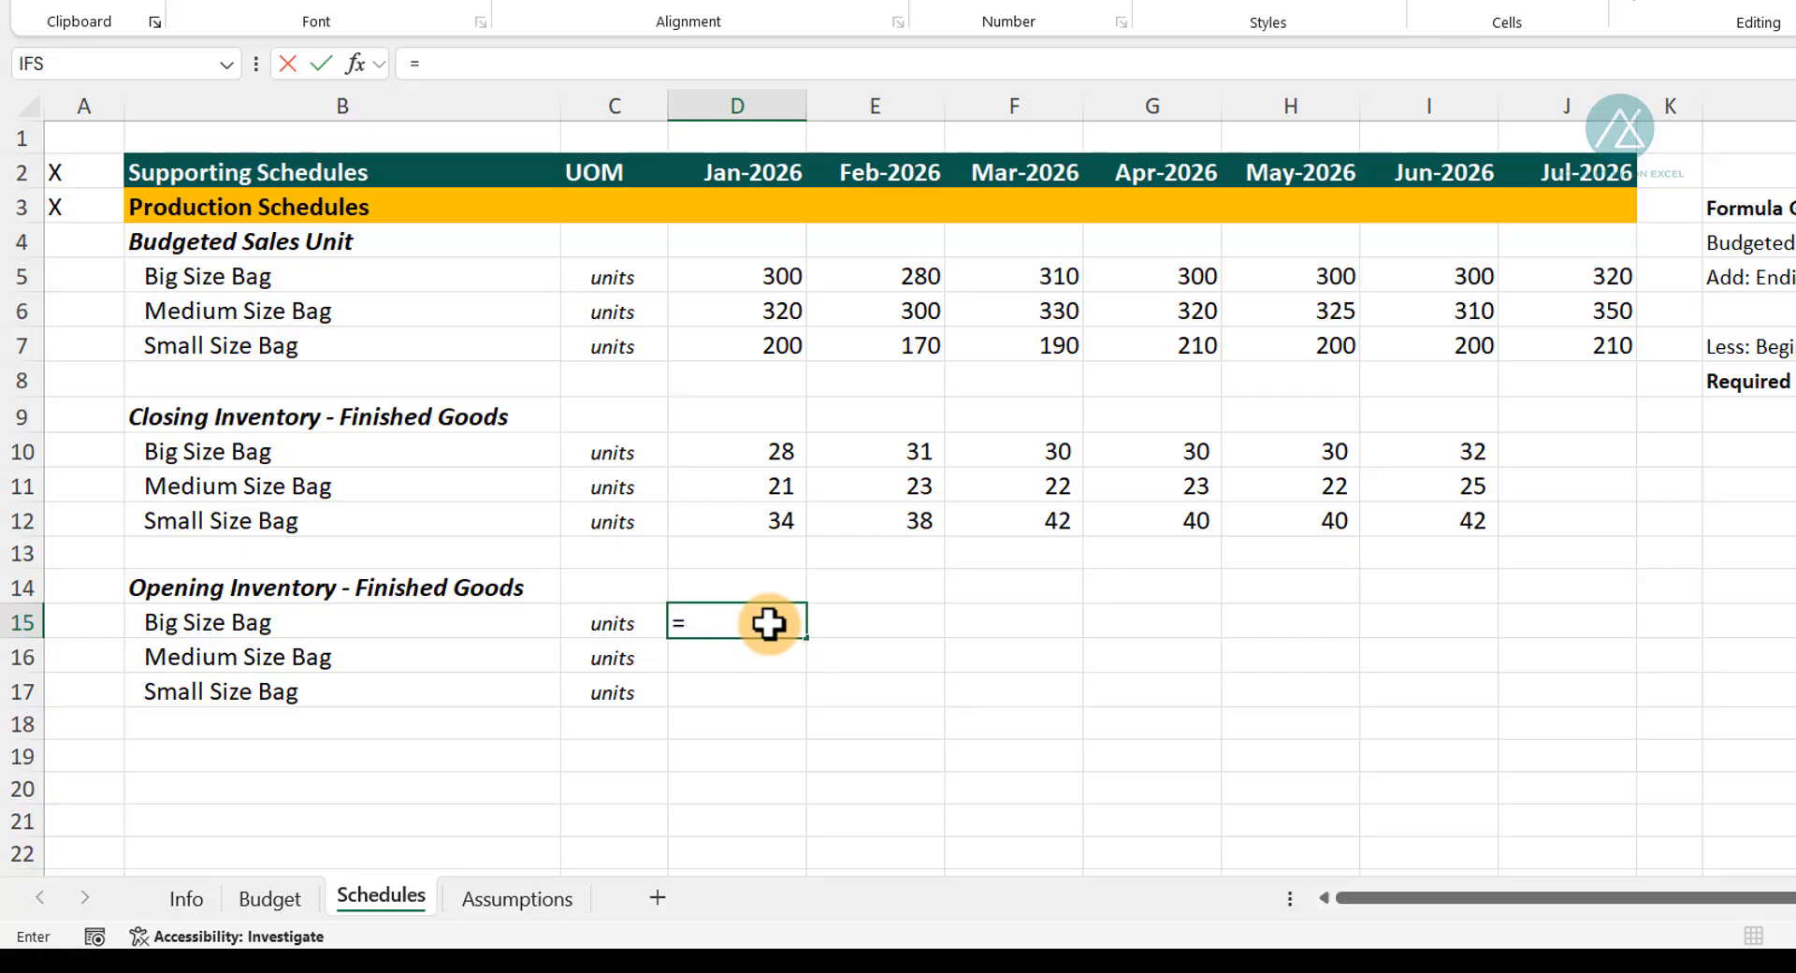
key("ctrl+Page_Down")
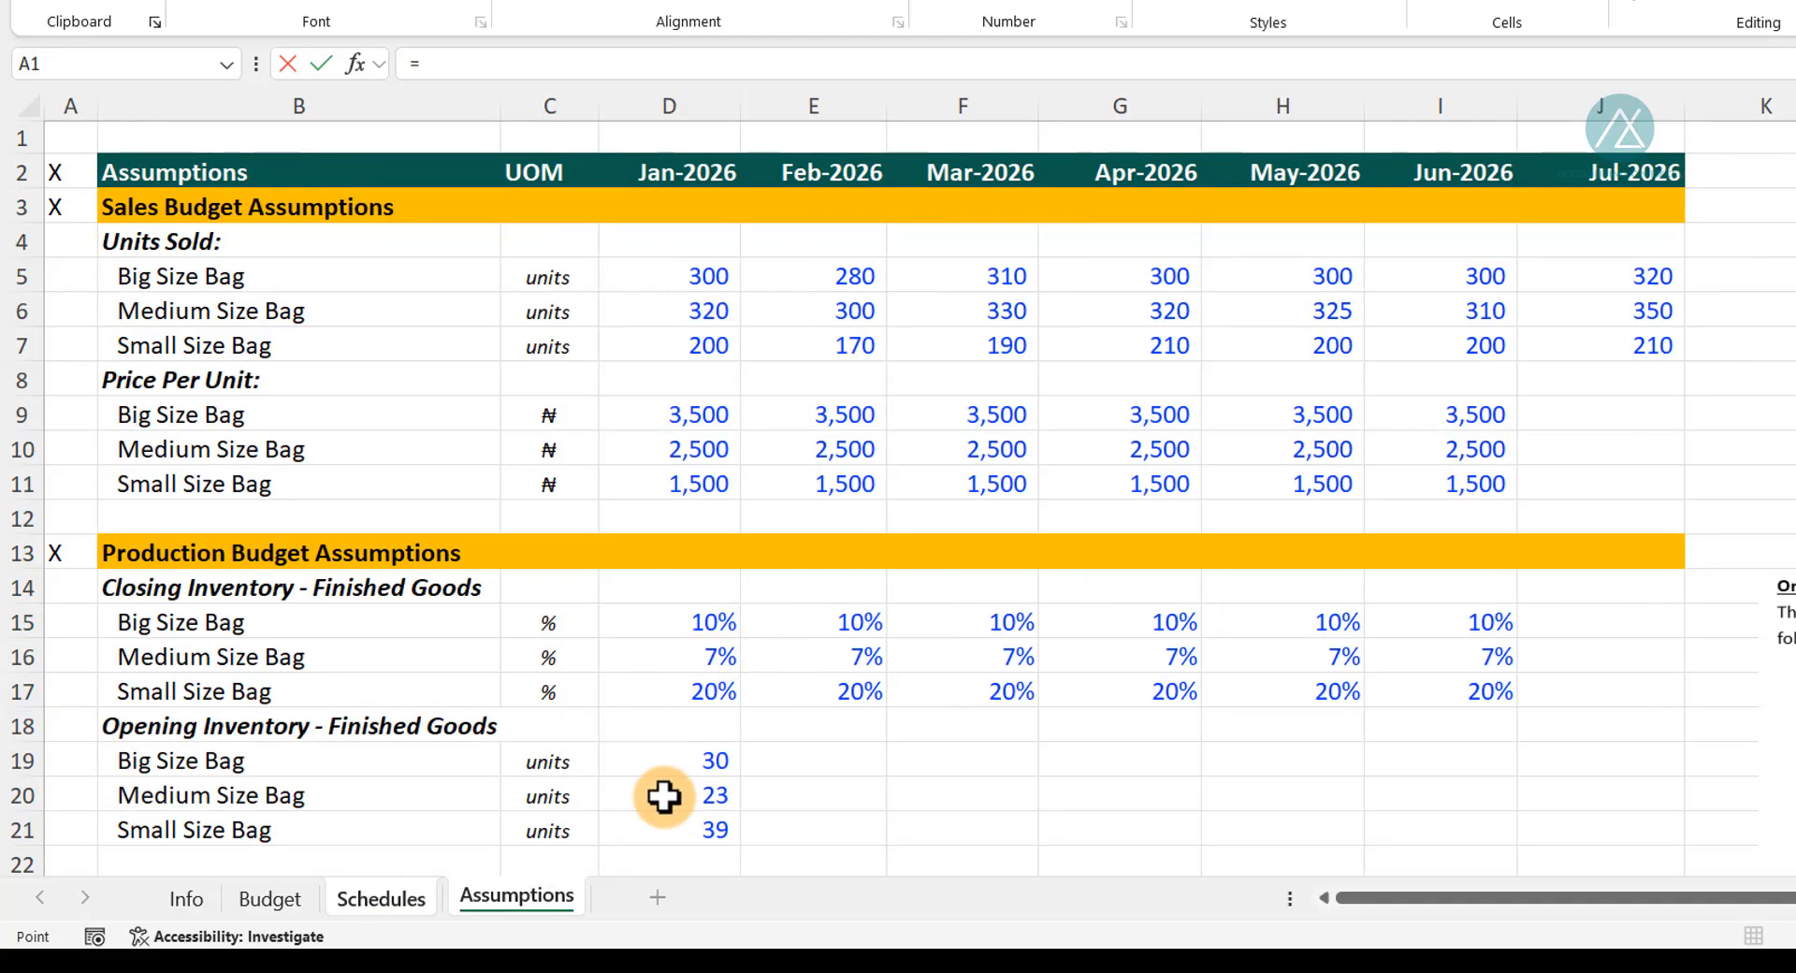
left_click(687, 759)
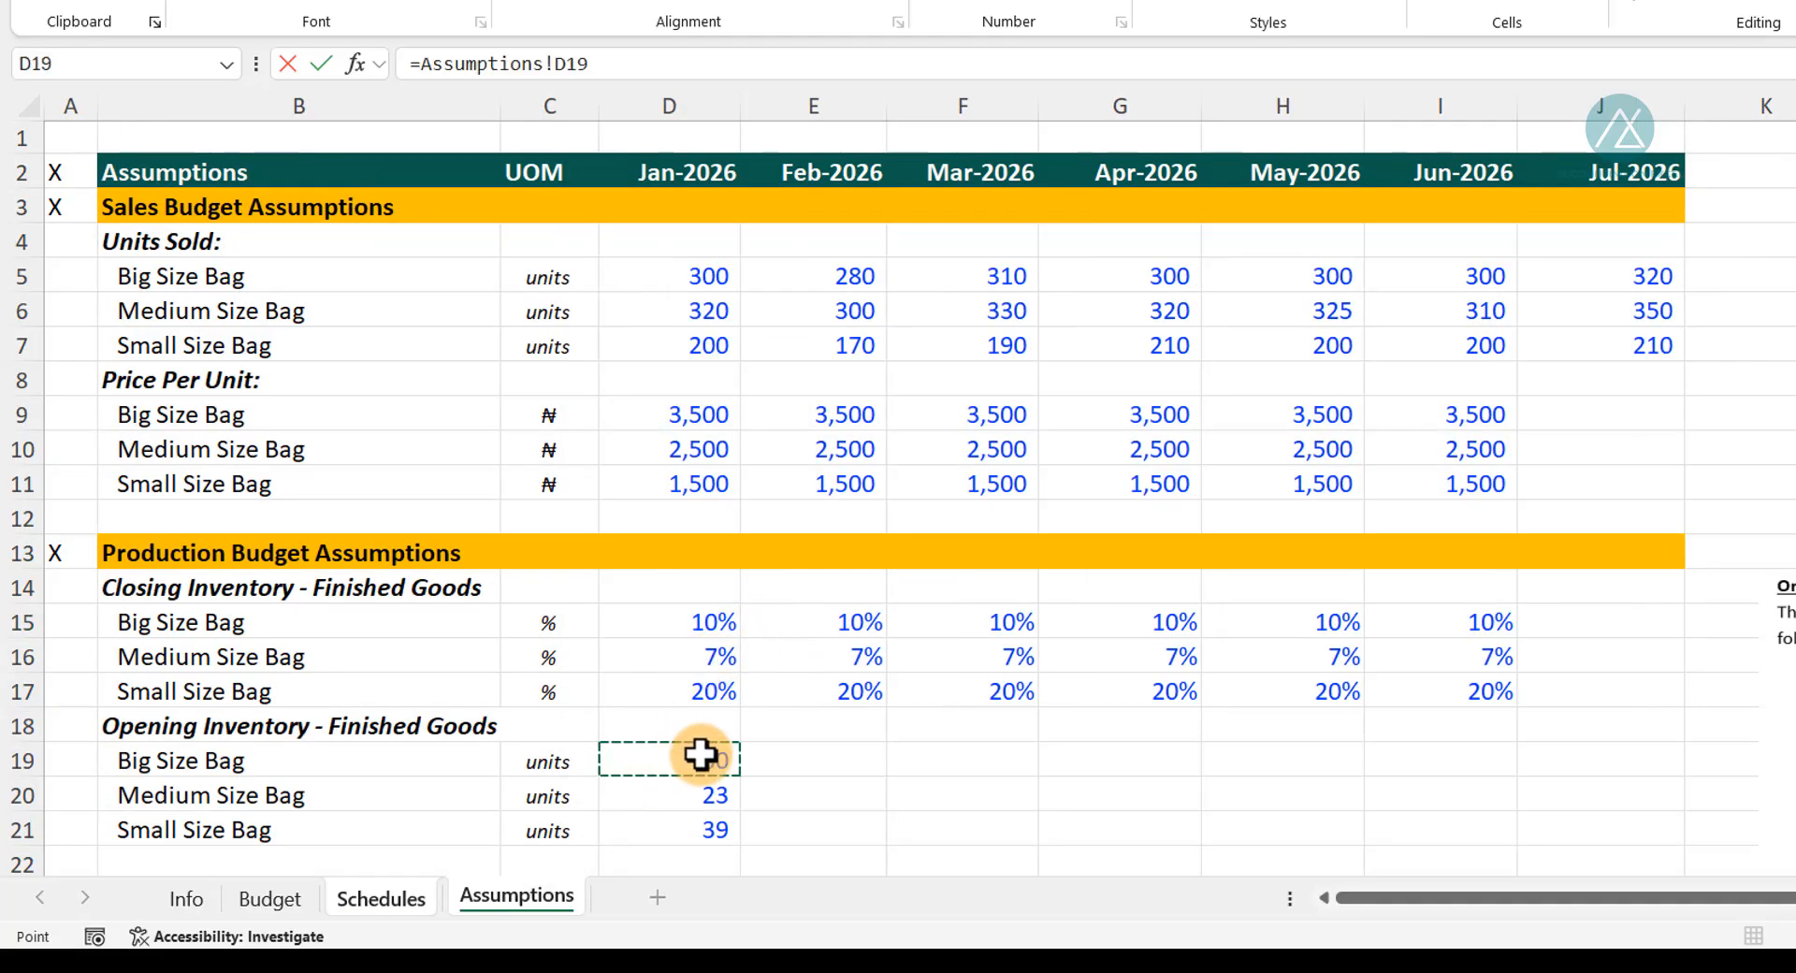
key("Return")
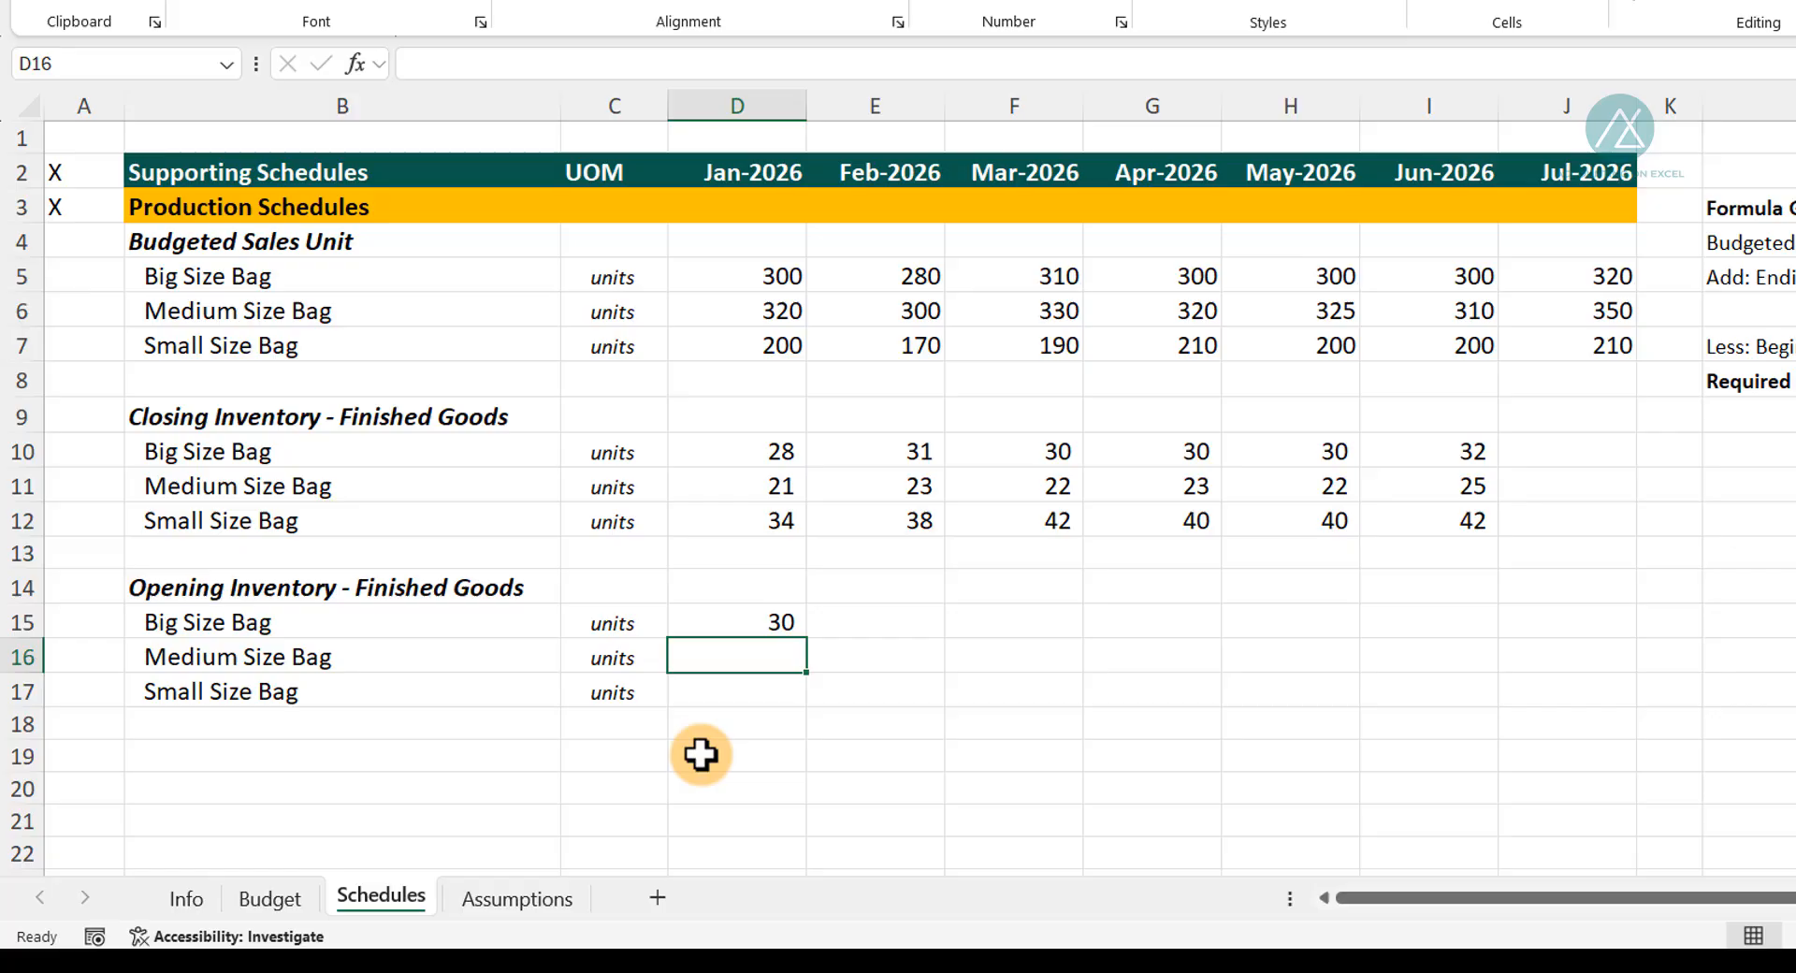
left_click(749, 624)
left_click_drag(805, 640, 776, 711)
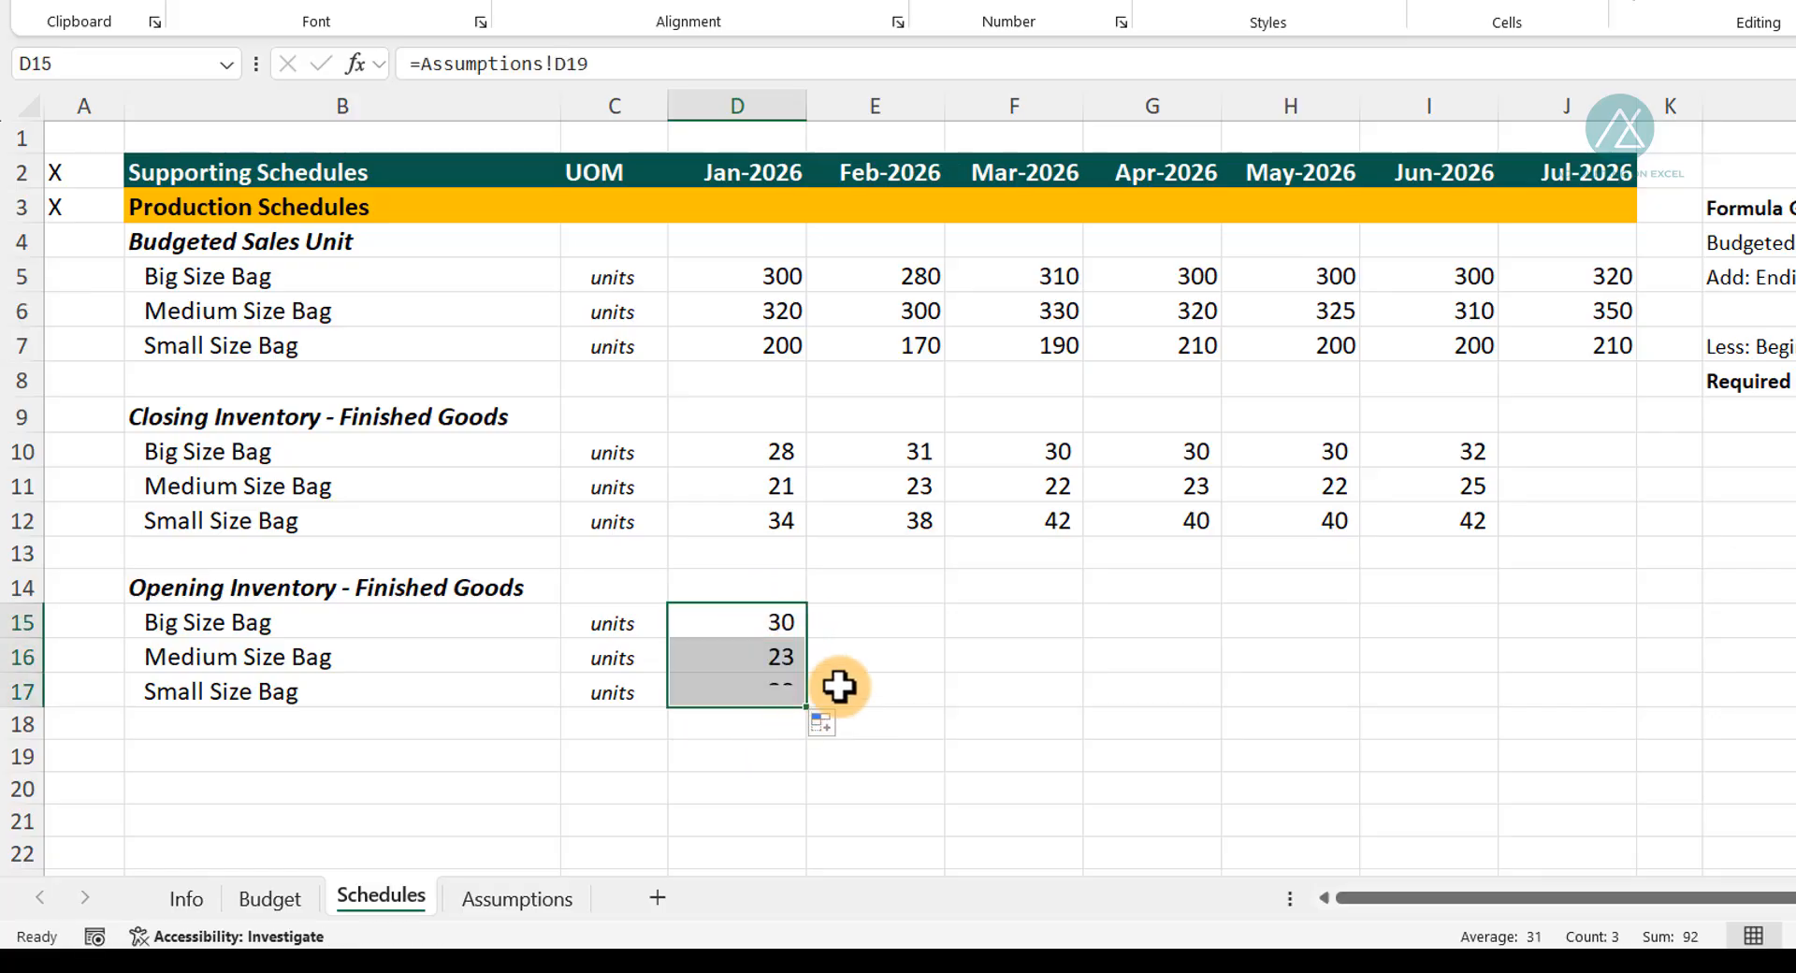
Set the February big size bag opening inventory in E15 to =D10 and fill it across to June 2026 and down to the small size bag.
left_click(867, 616)
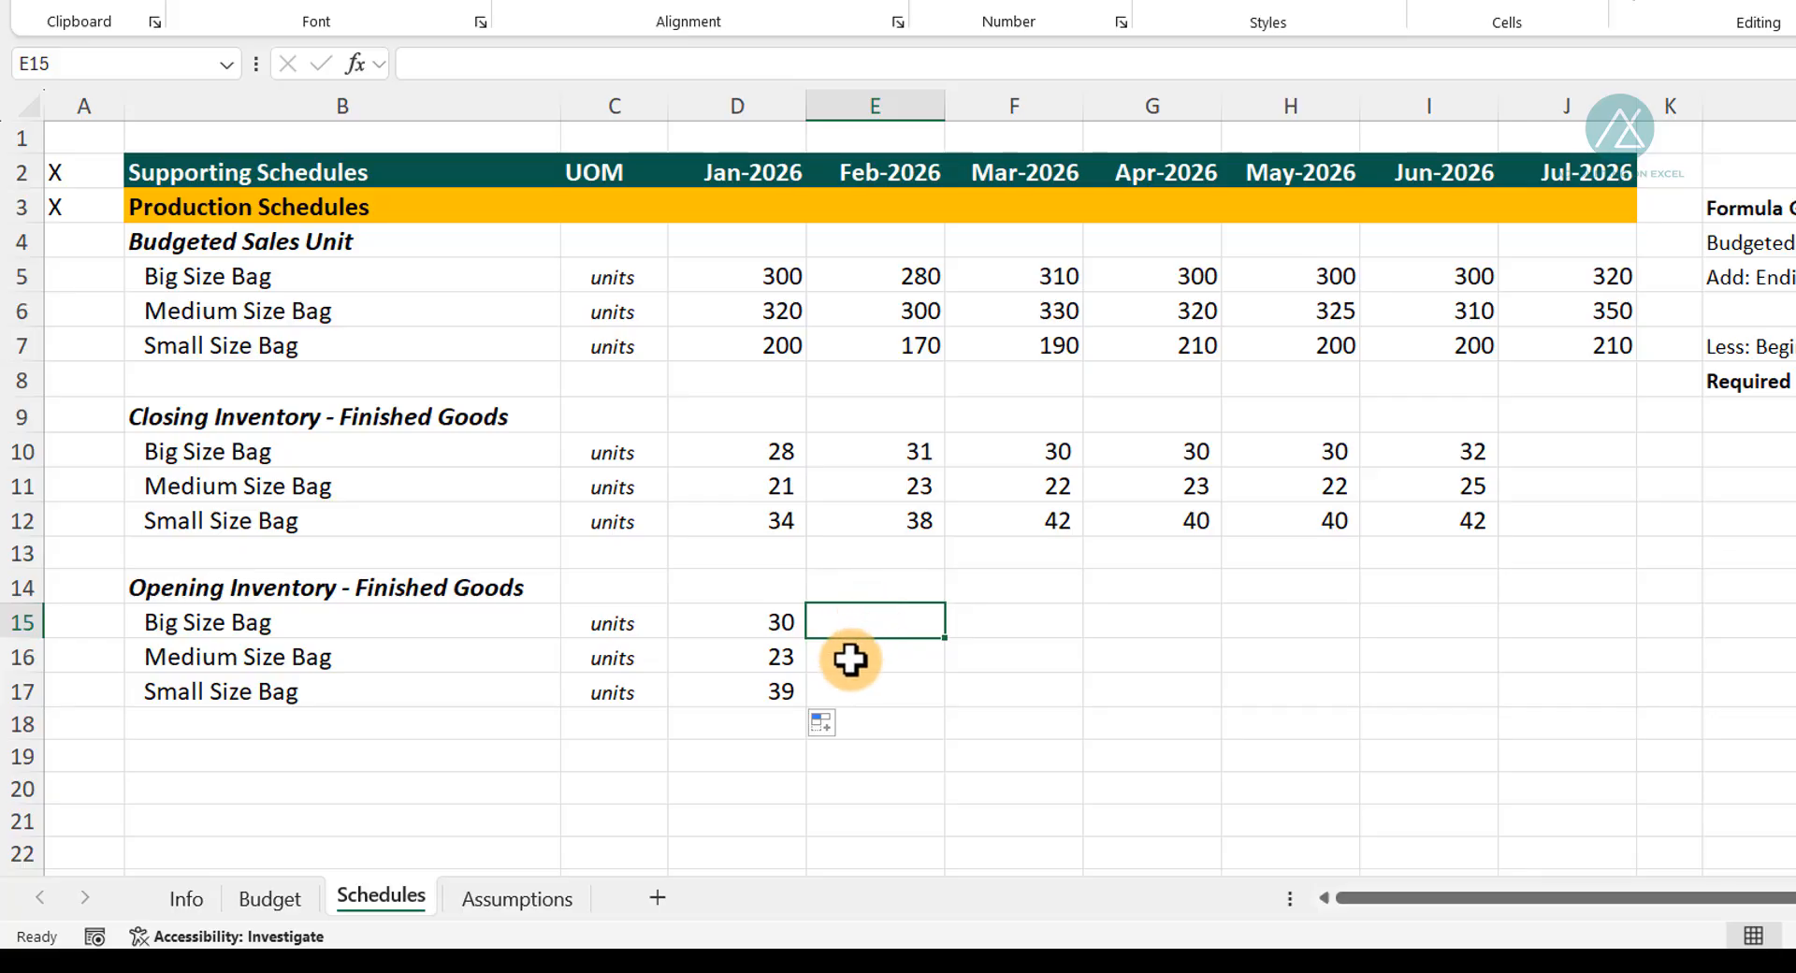
type("=")
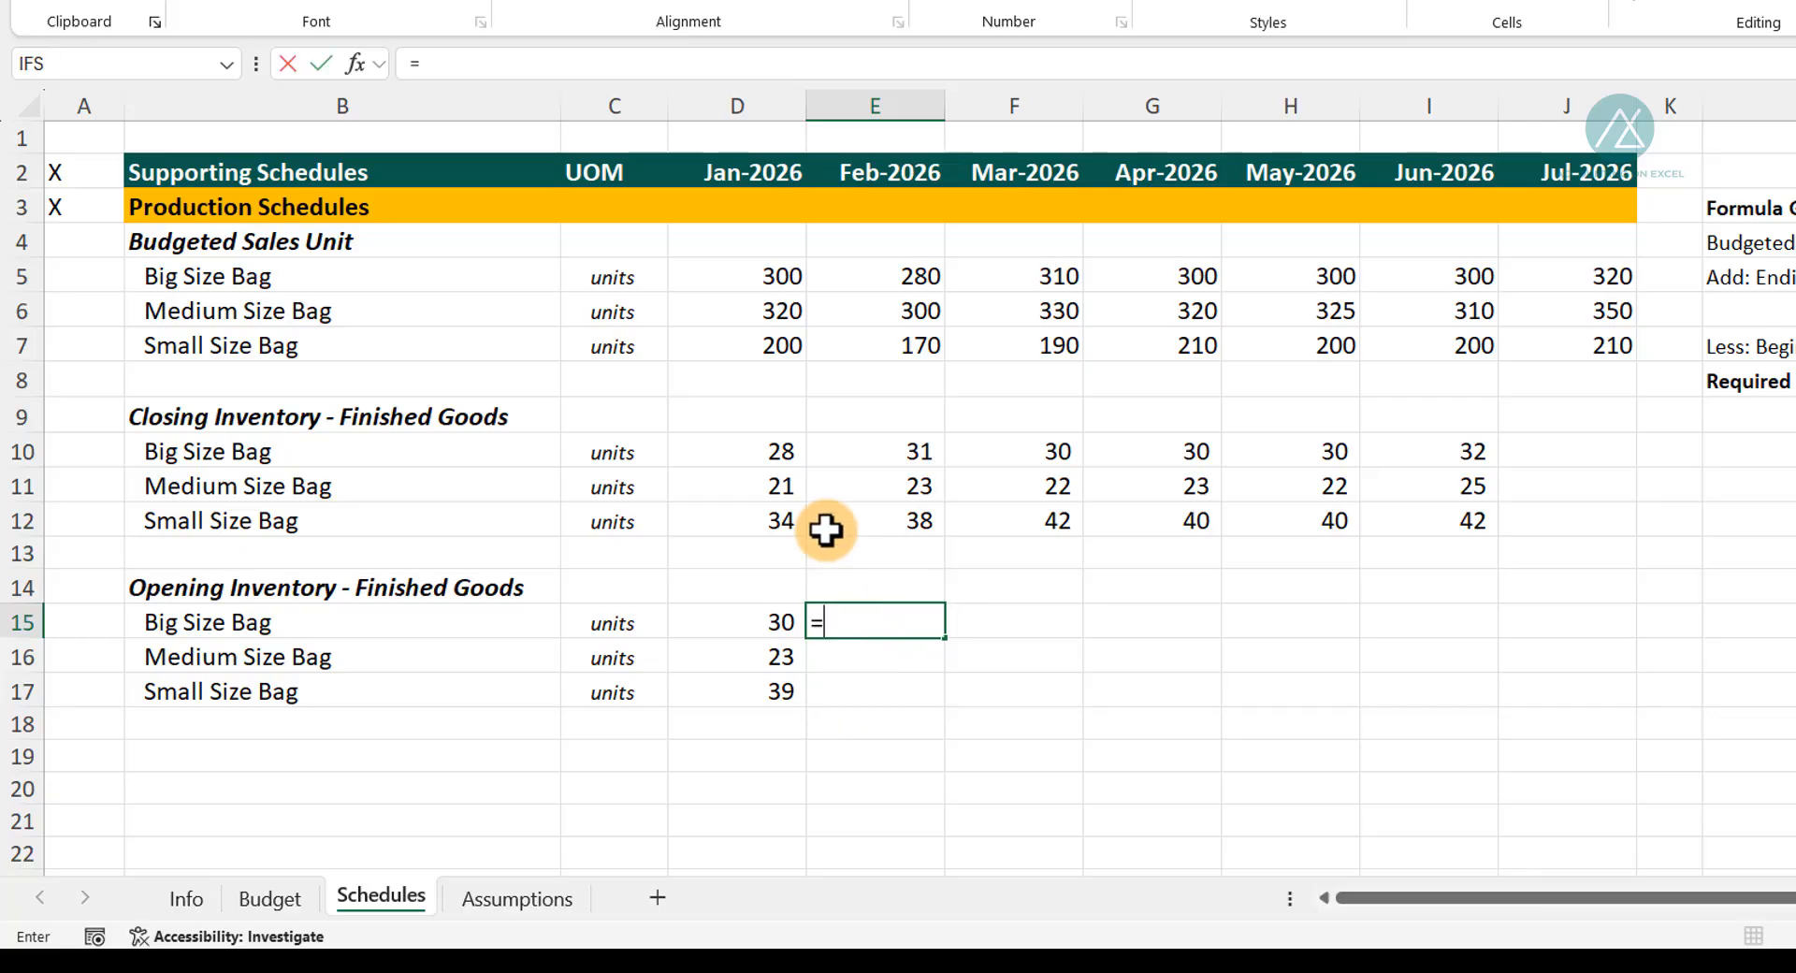
left_click(755, 450)
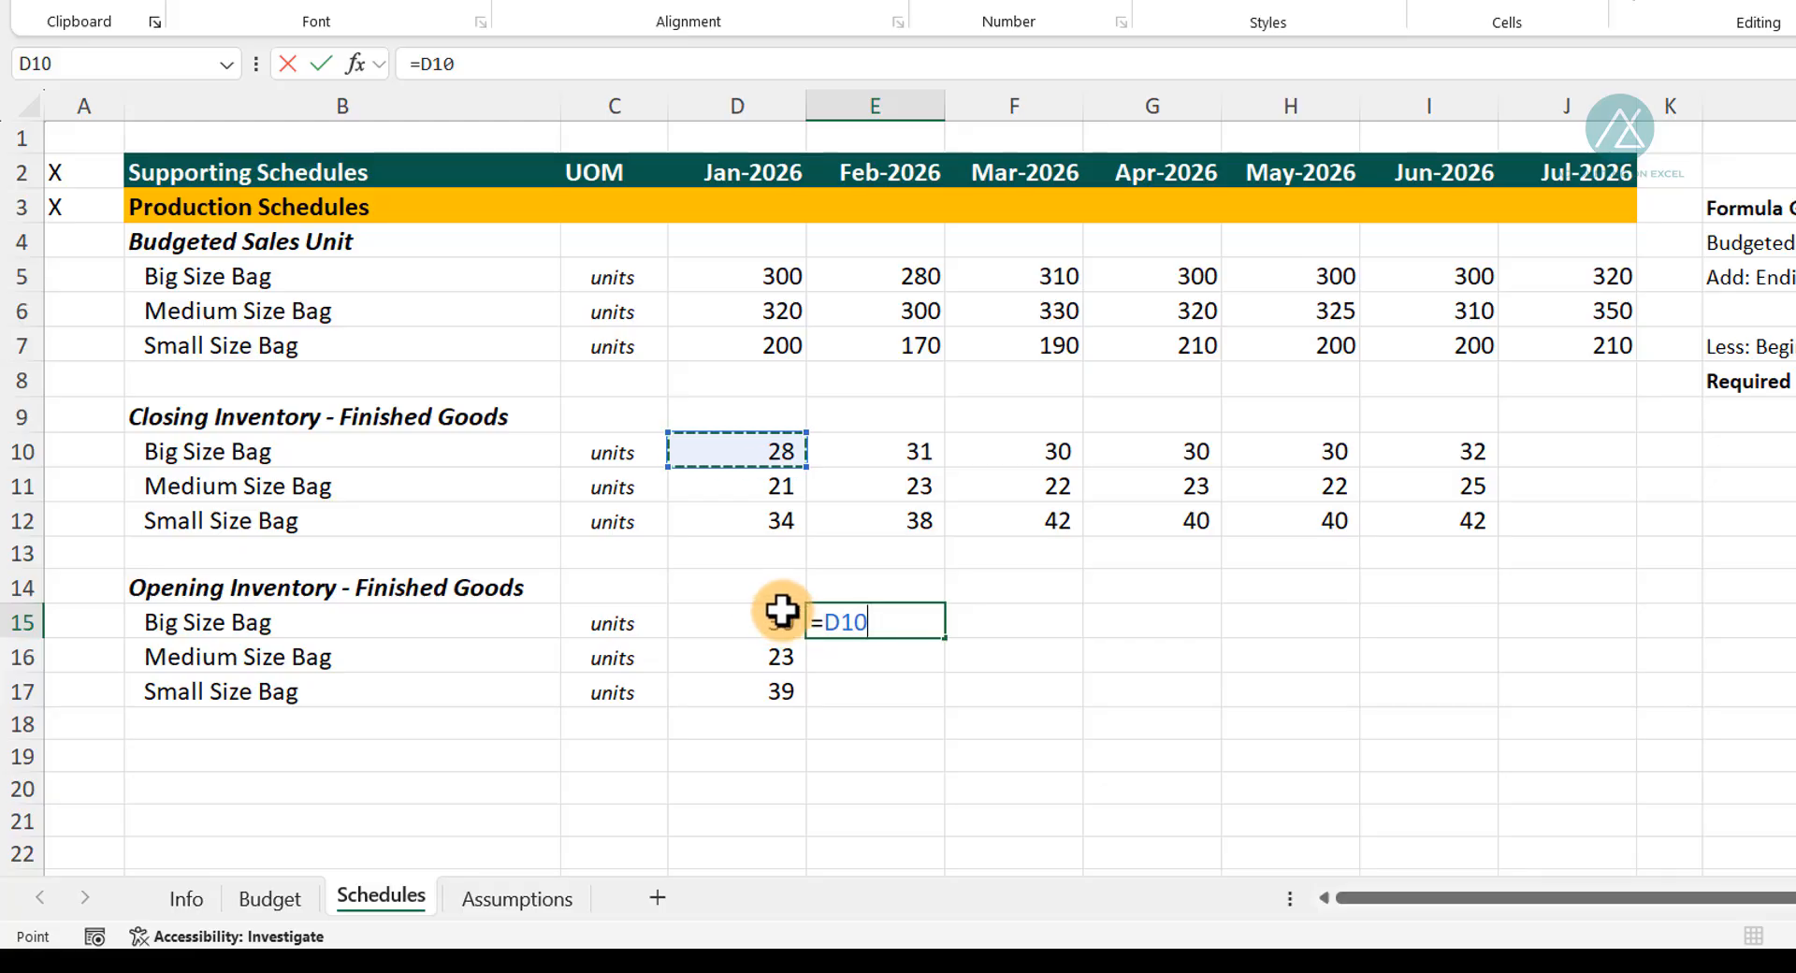
key("Return")
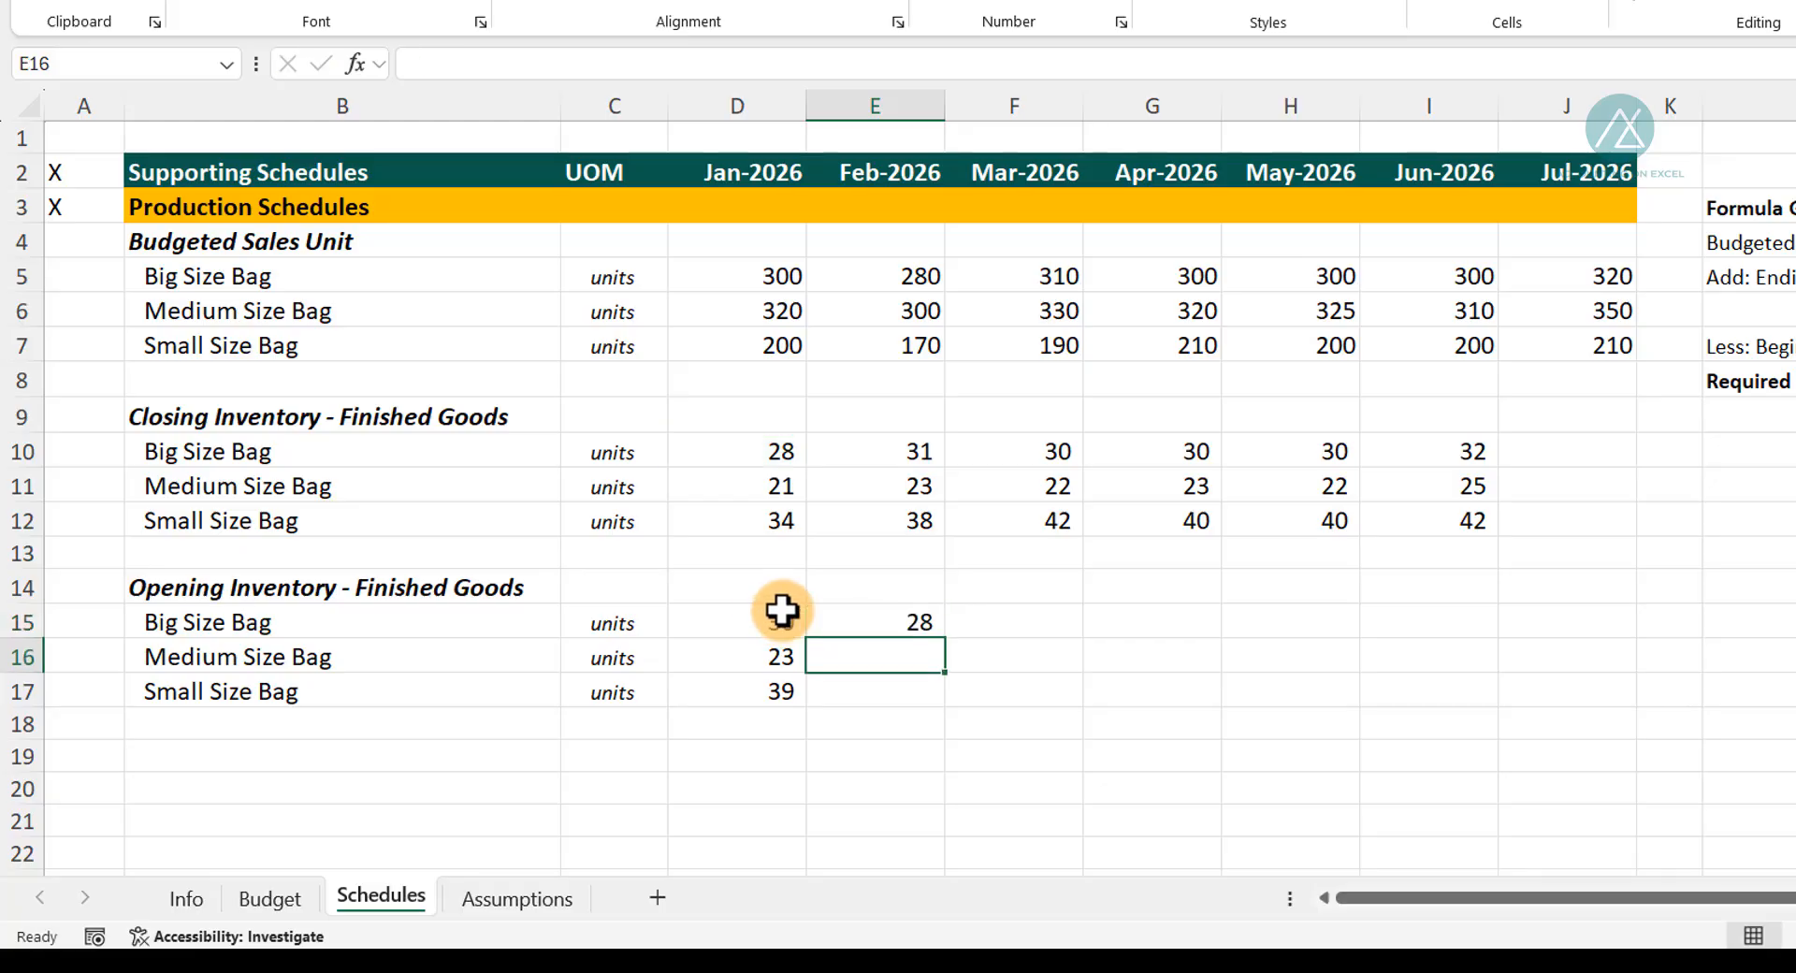
left_click(857, 623)
left_click_drag(857, 622, 1487, 711)
left_click(872, 628)
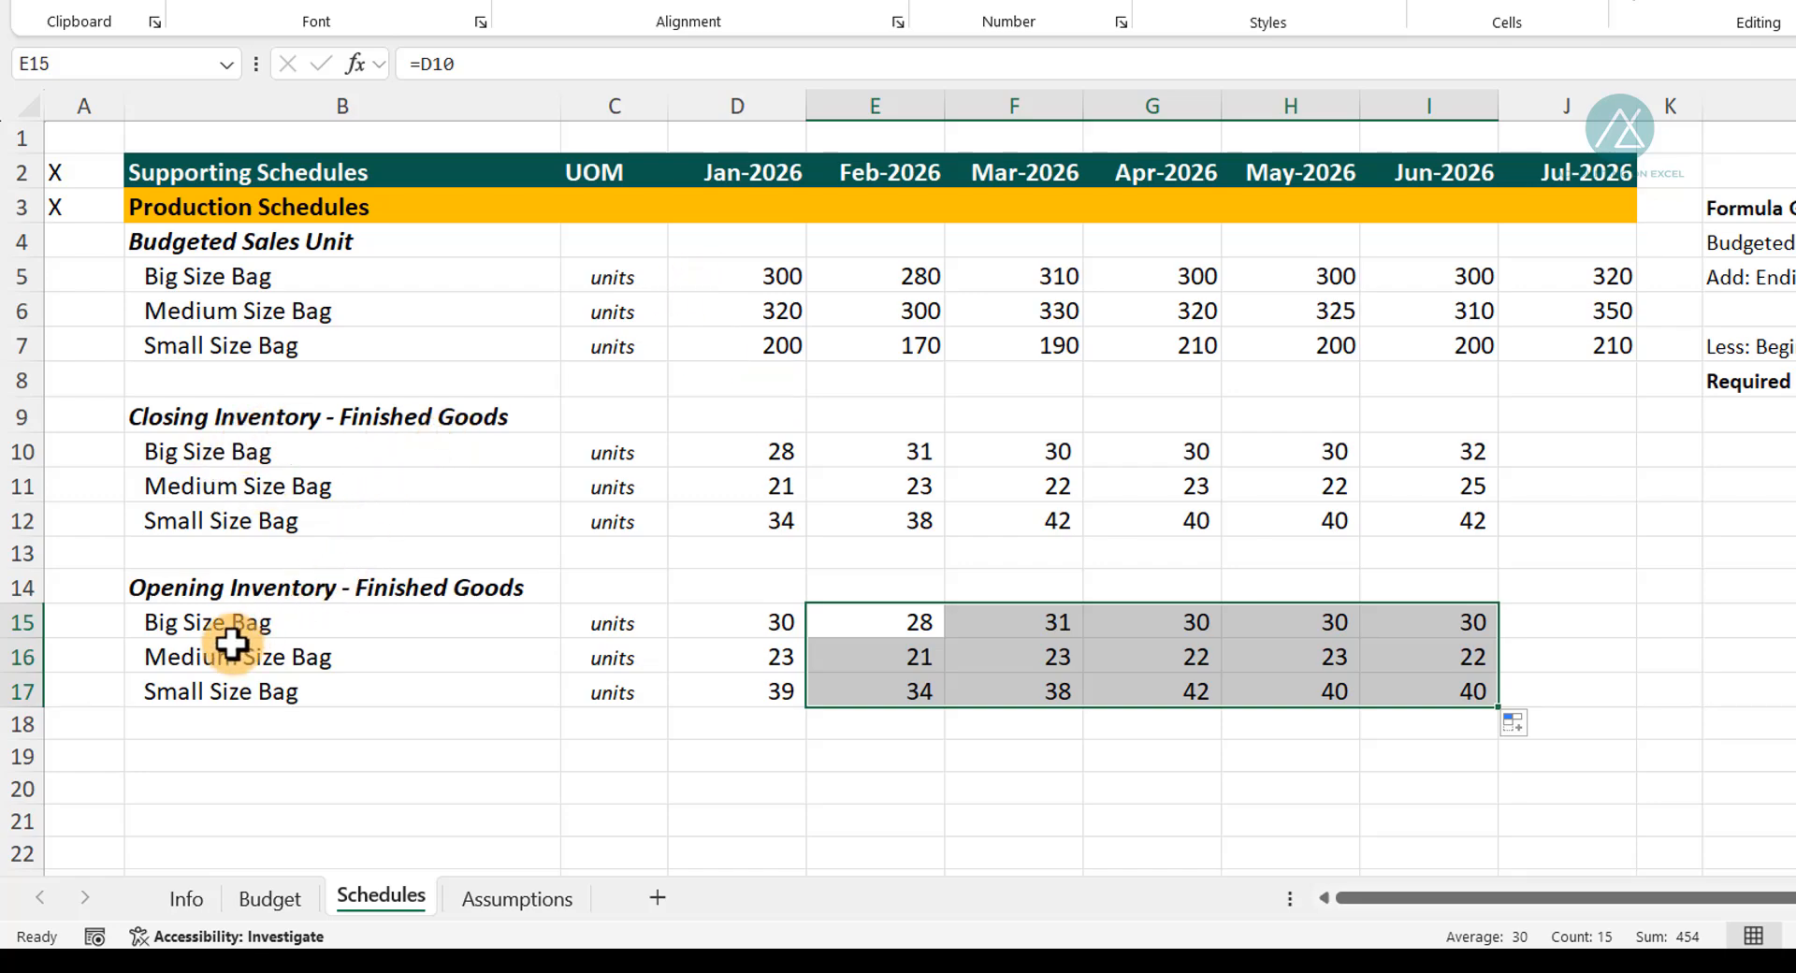
left_click(947, 496)
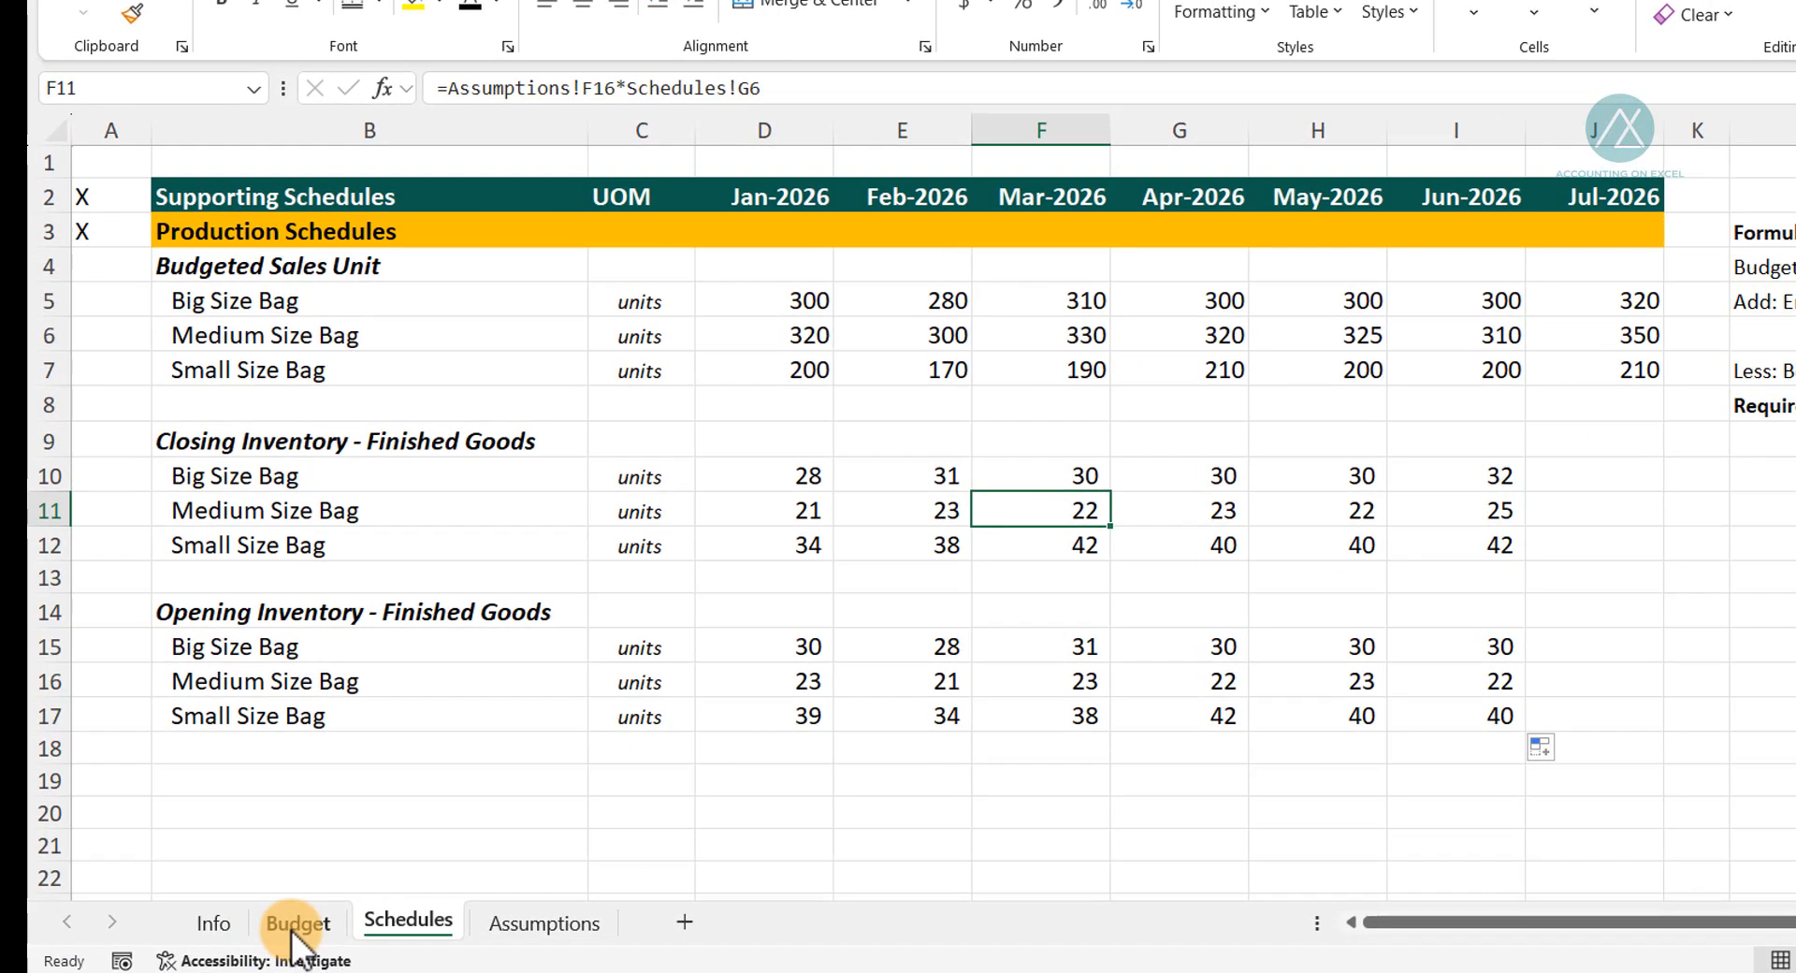
Calculate January big size bag production in D12 of the Budget sheet as =Schedules!D5+Schedules!D10-Schedules!D15, and fill it across to June and down to row 14.
left_click(188, 925)
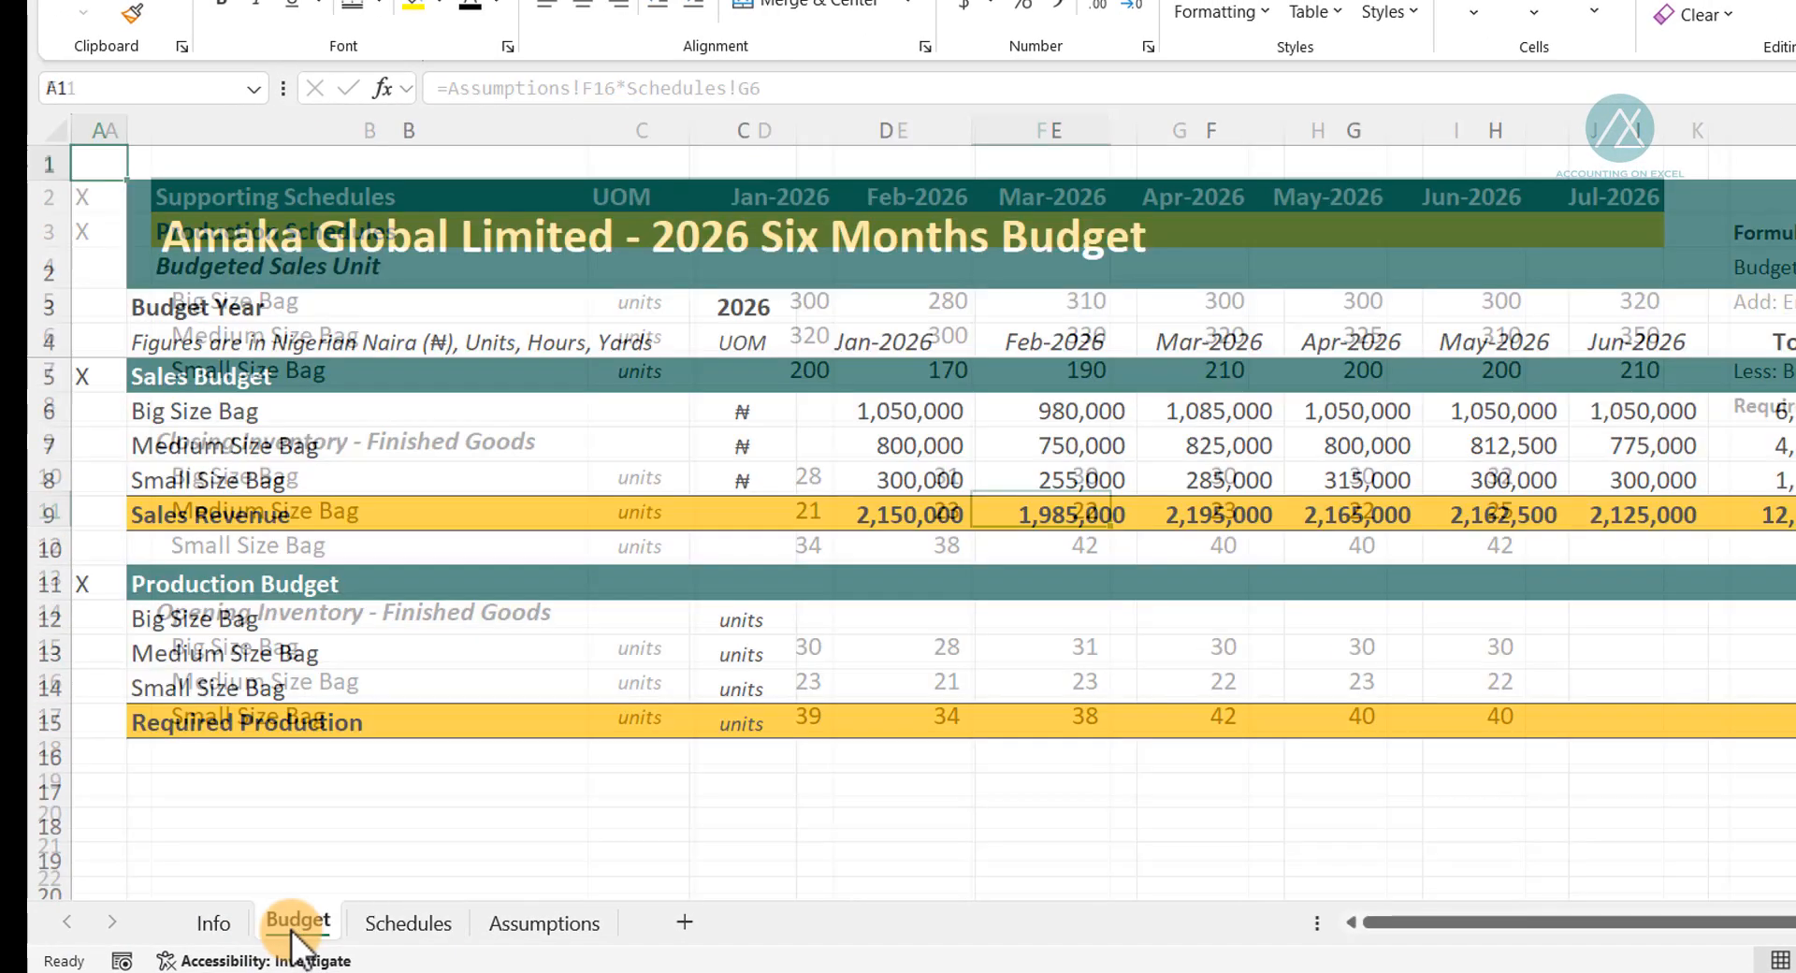
left_click(878, 614)
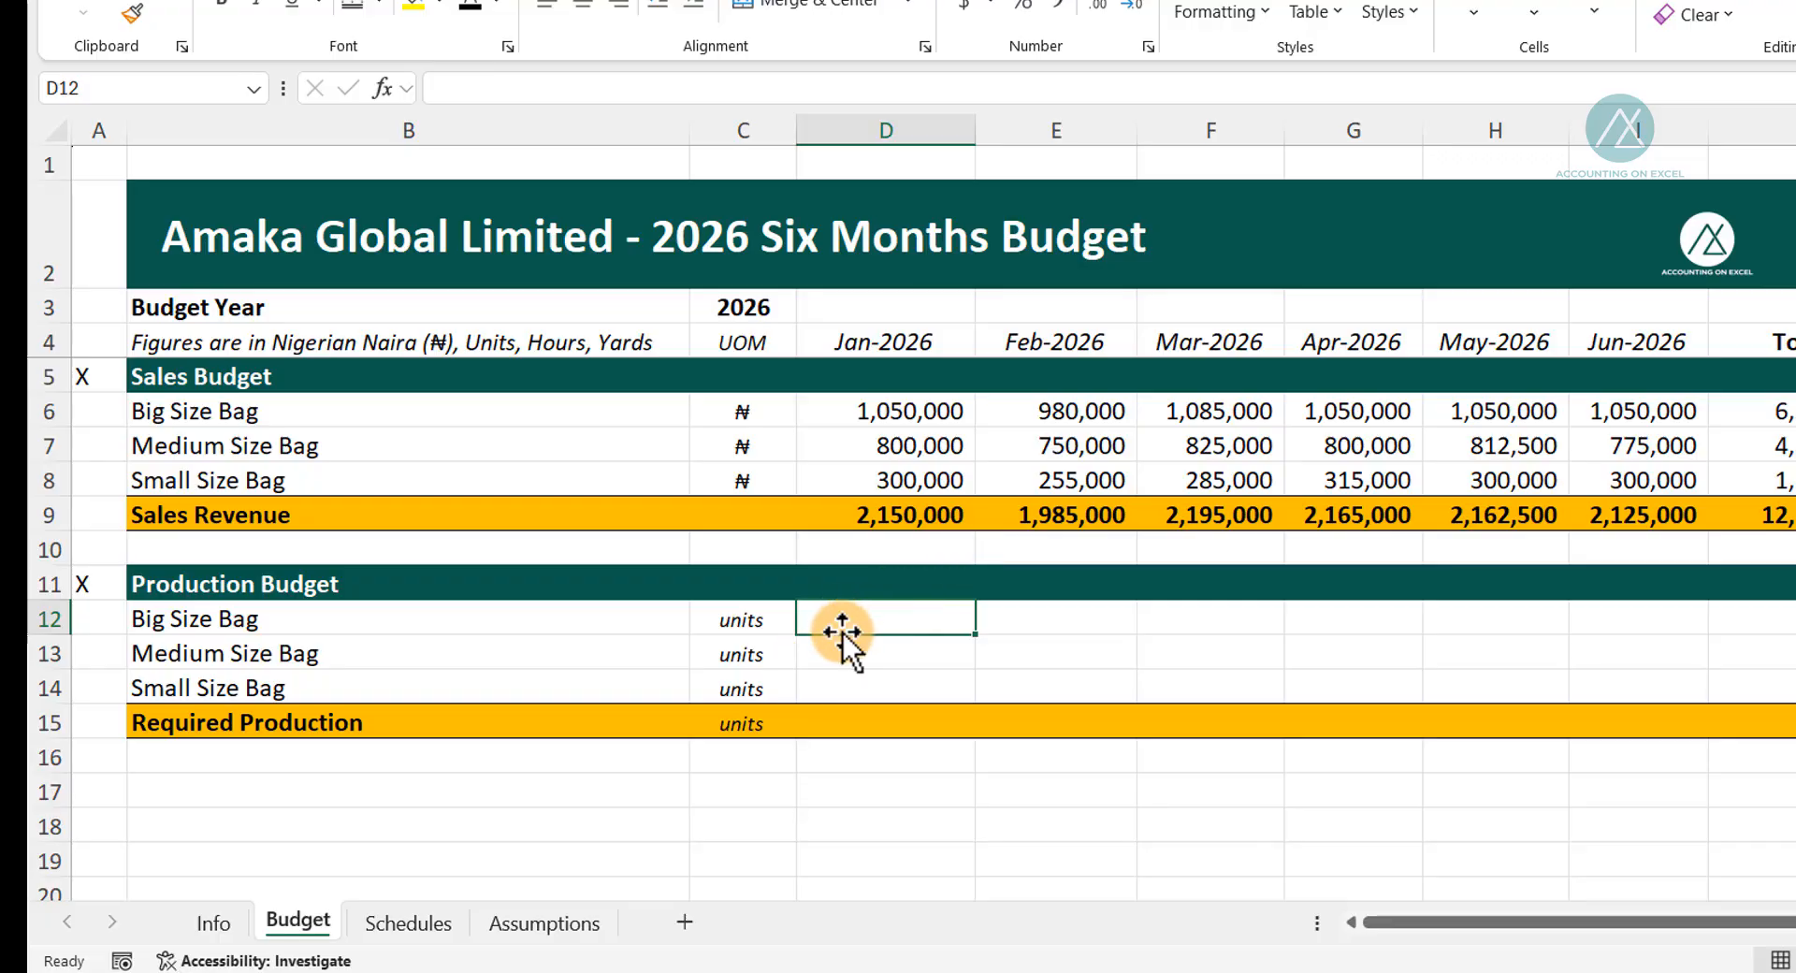
type("=")
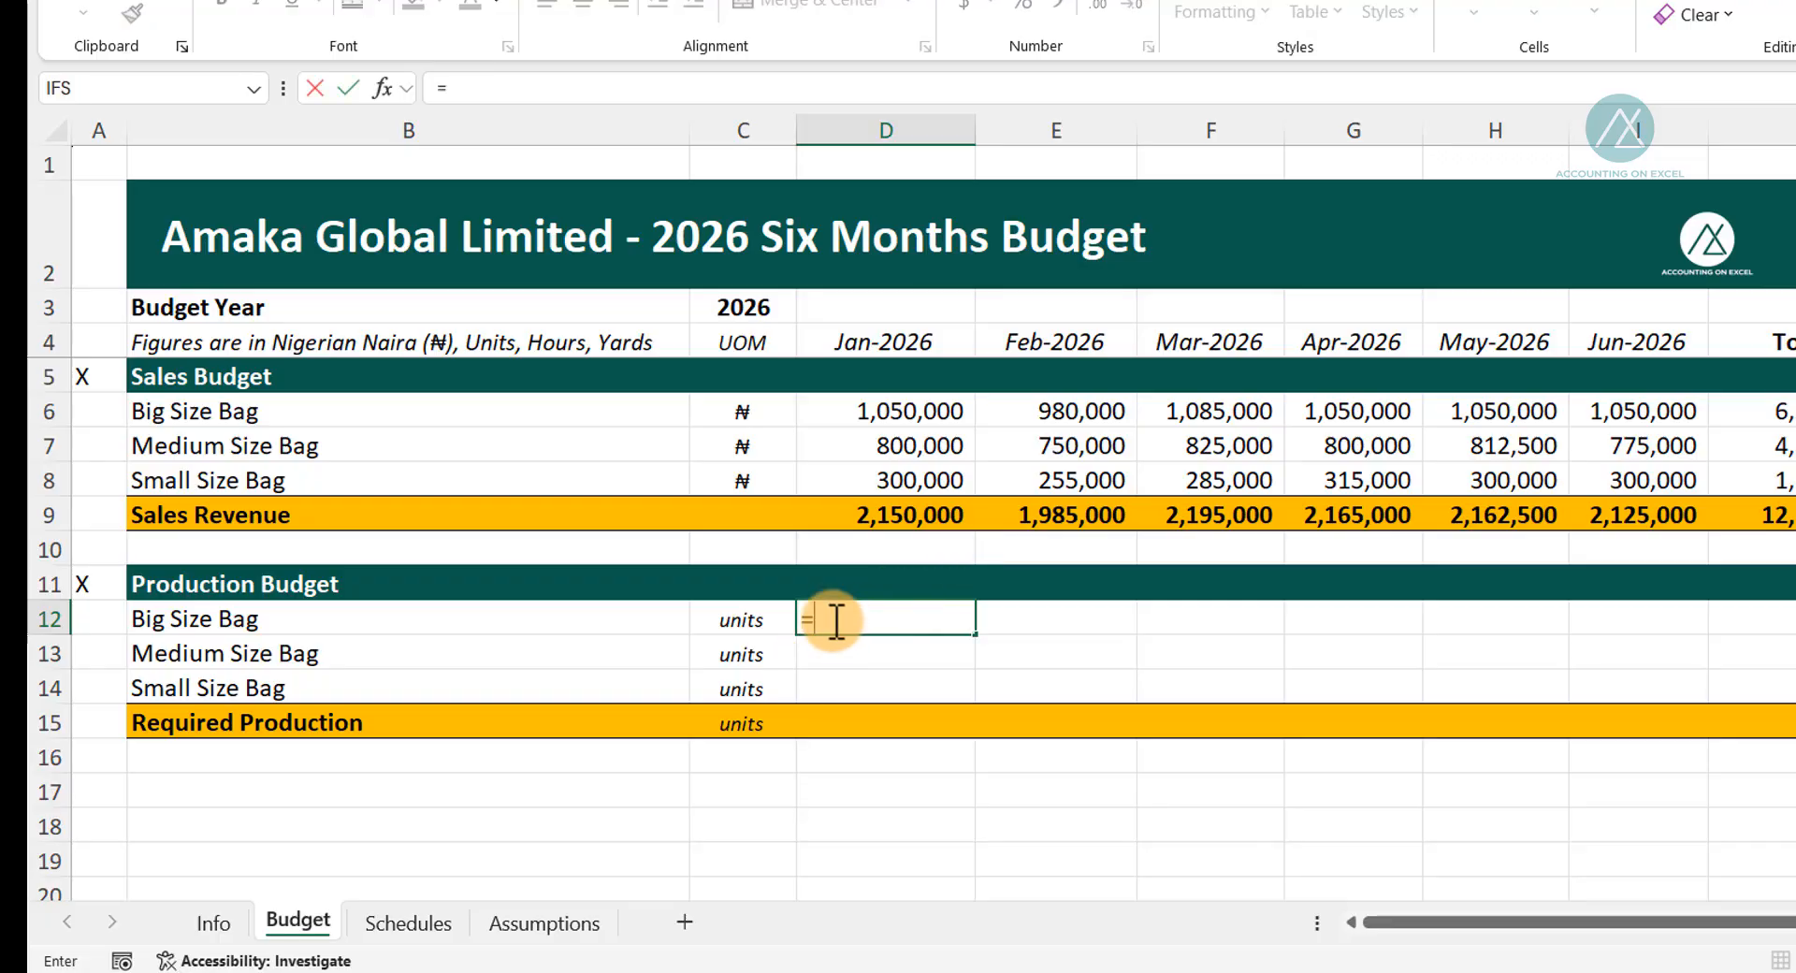
key("ctrl+Page_Down")
left_click(813, 307)
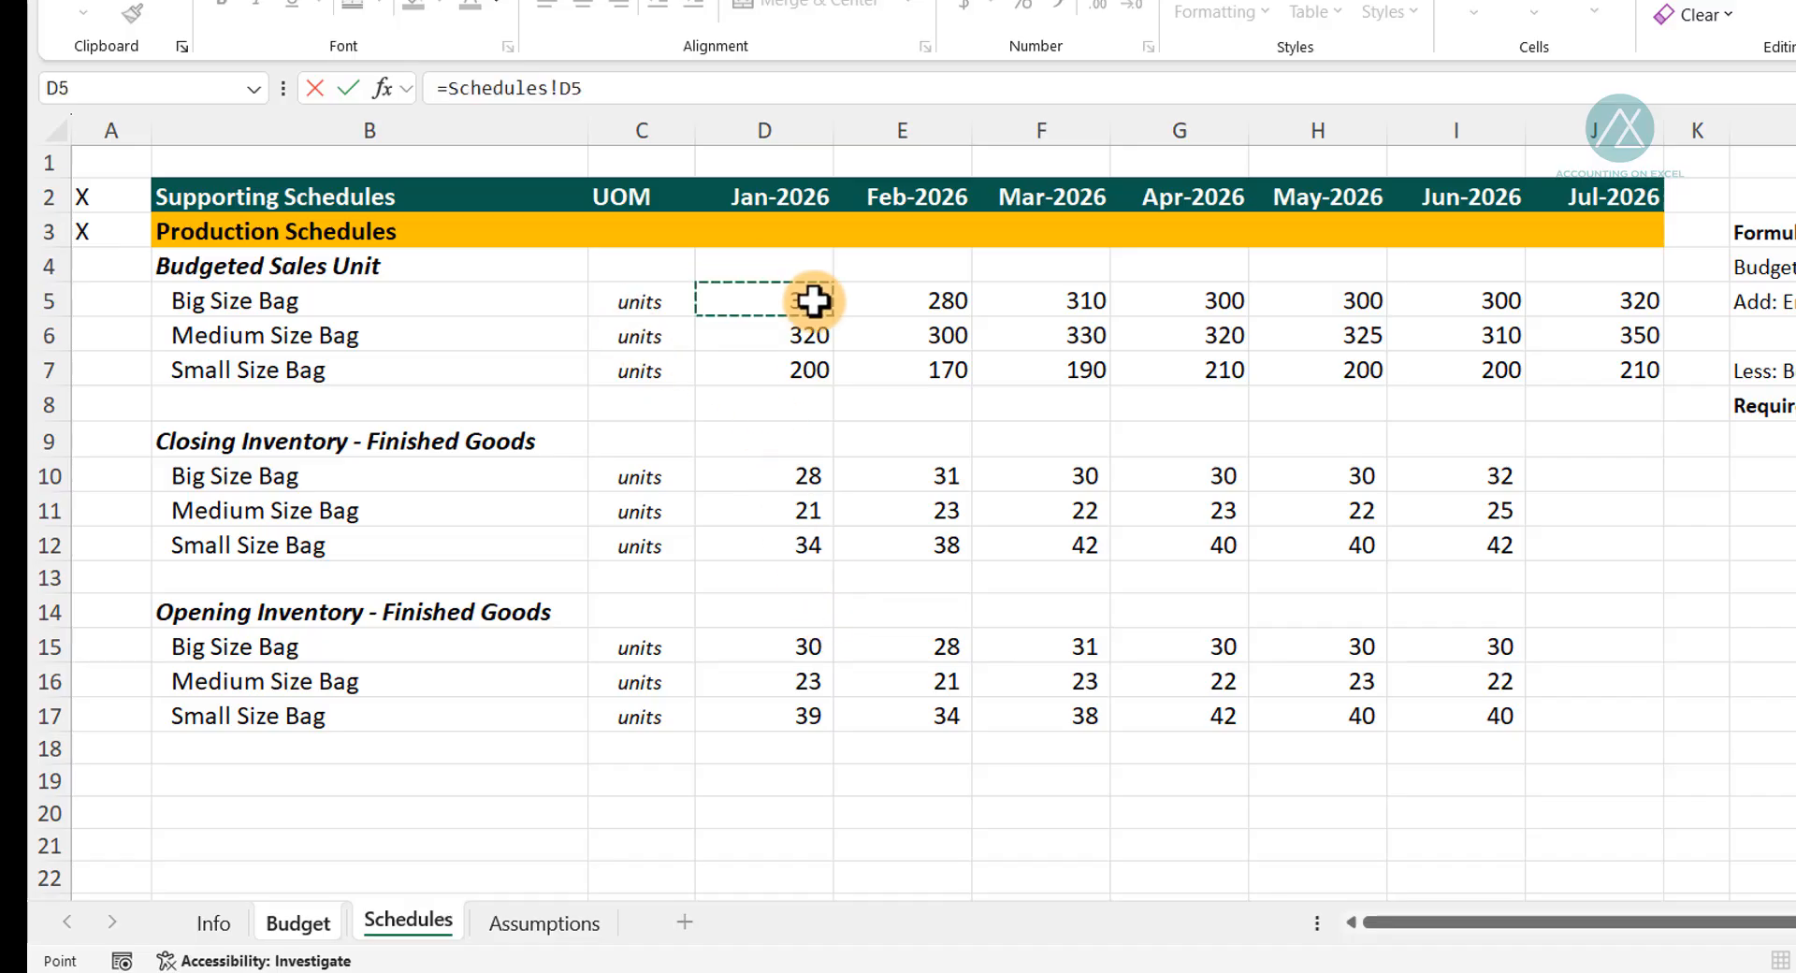
type("+")
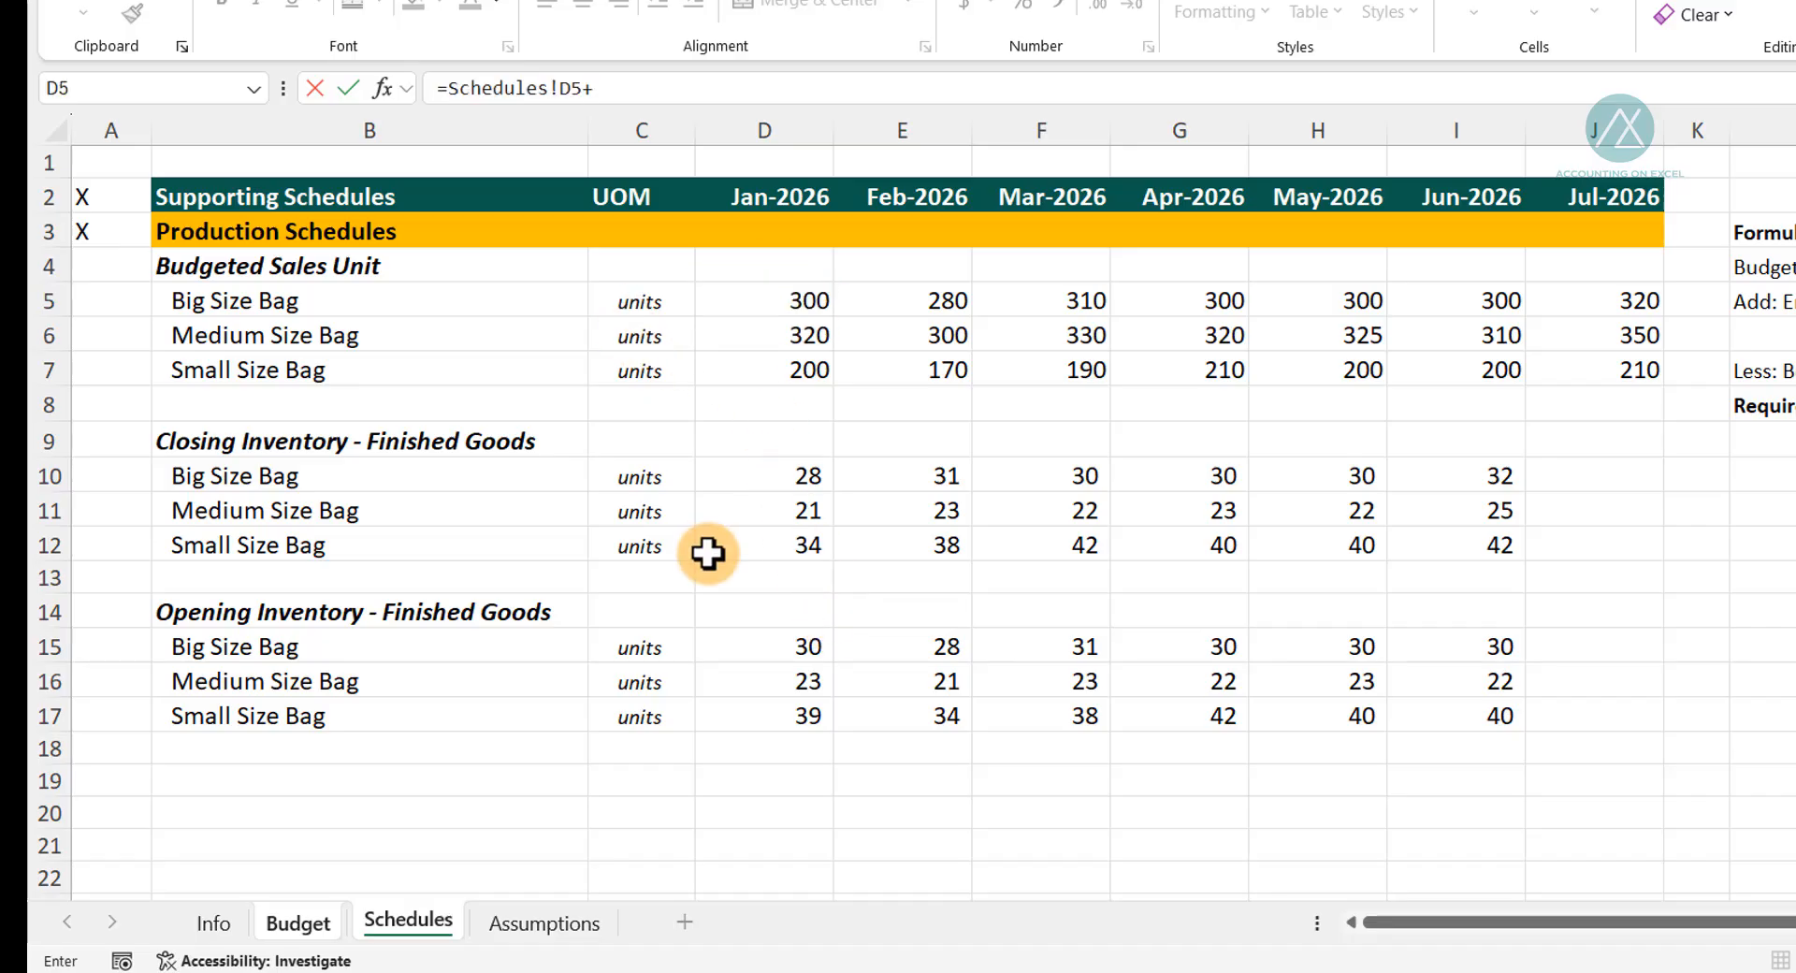
left_click(805, 478)
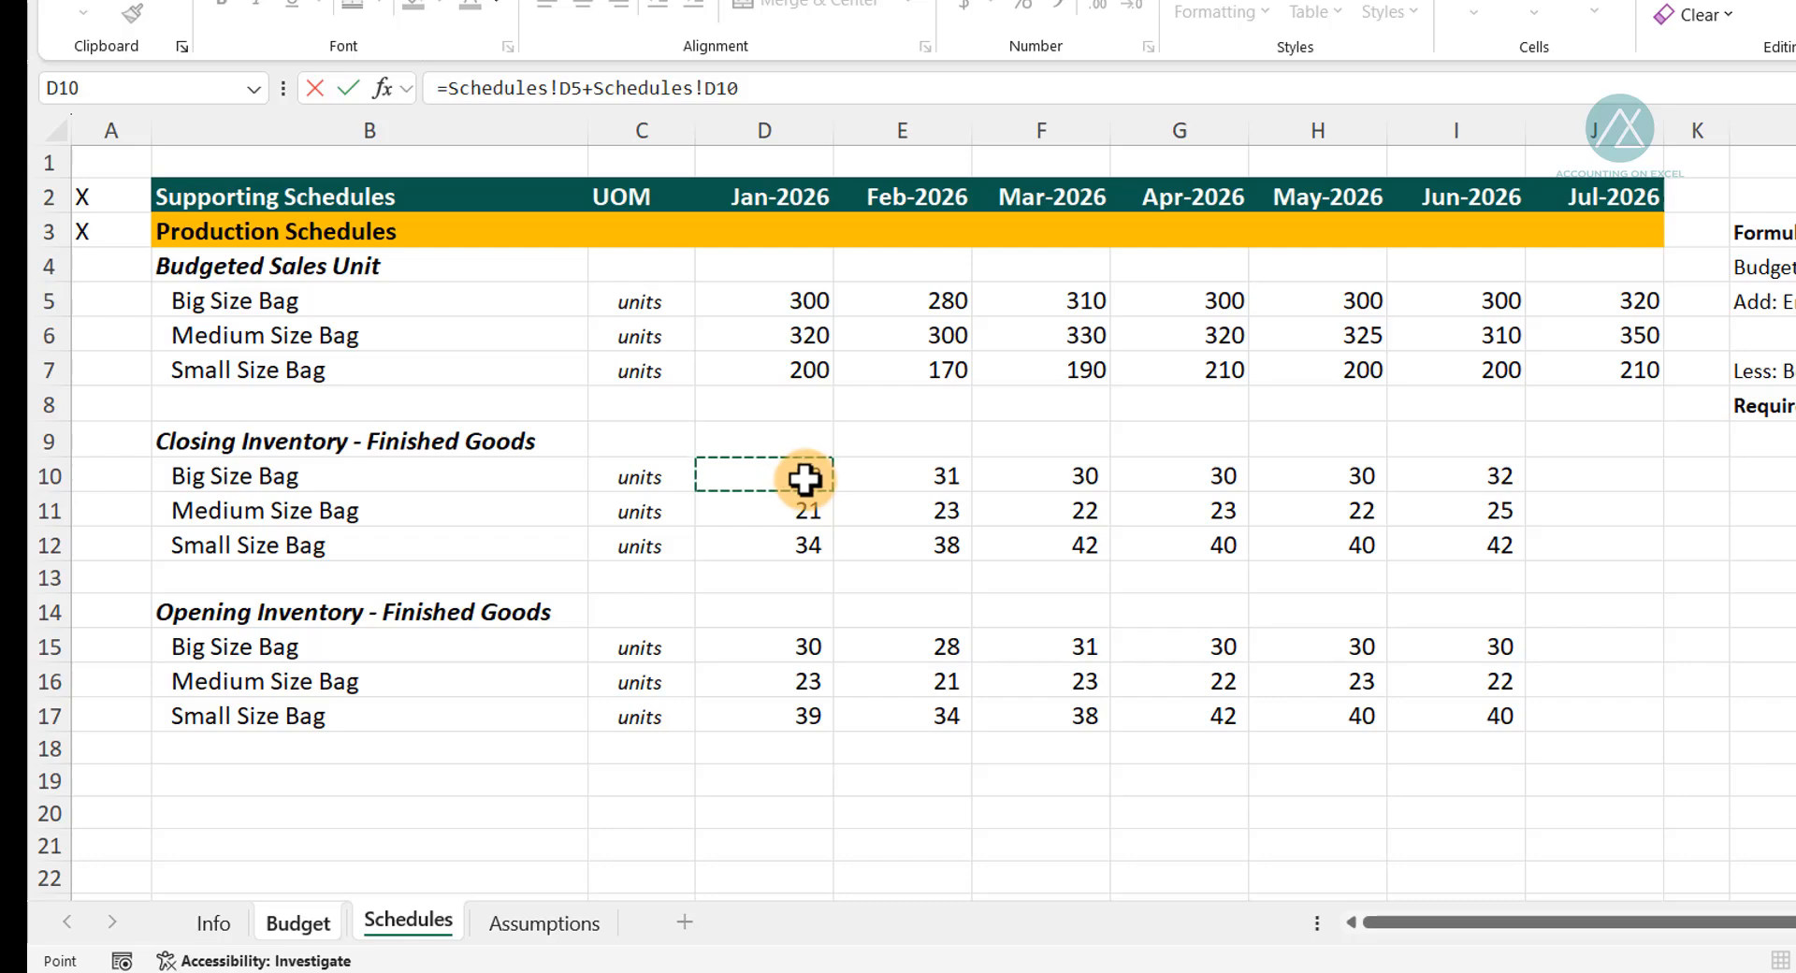
type("-")
left_click(804, 647)
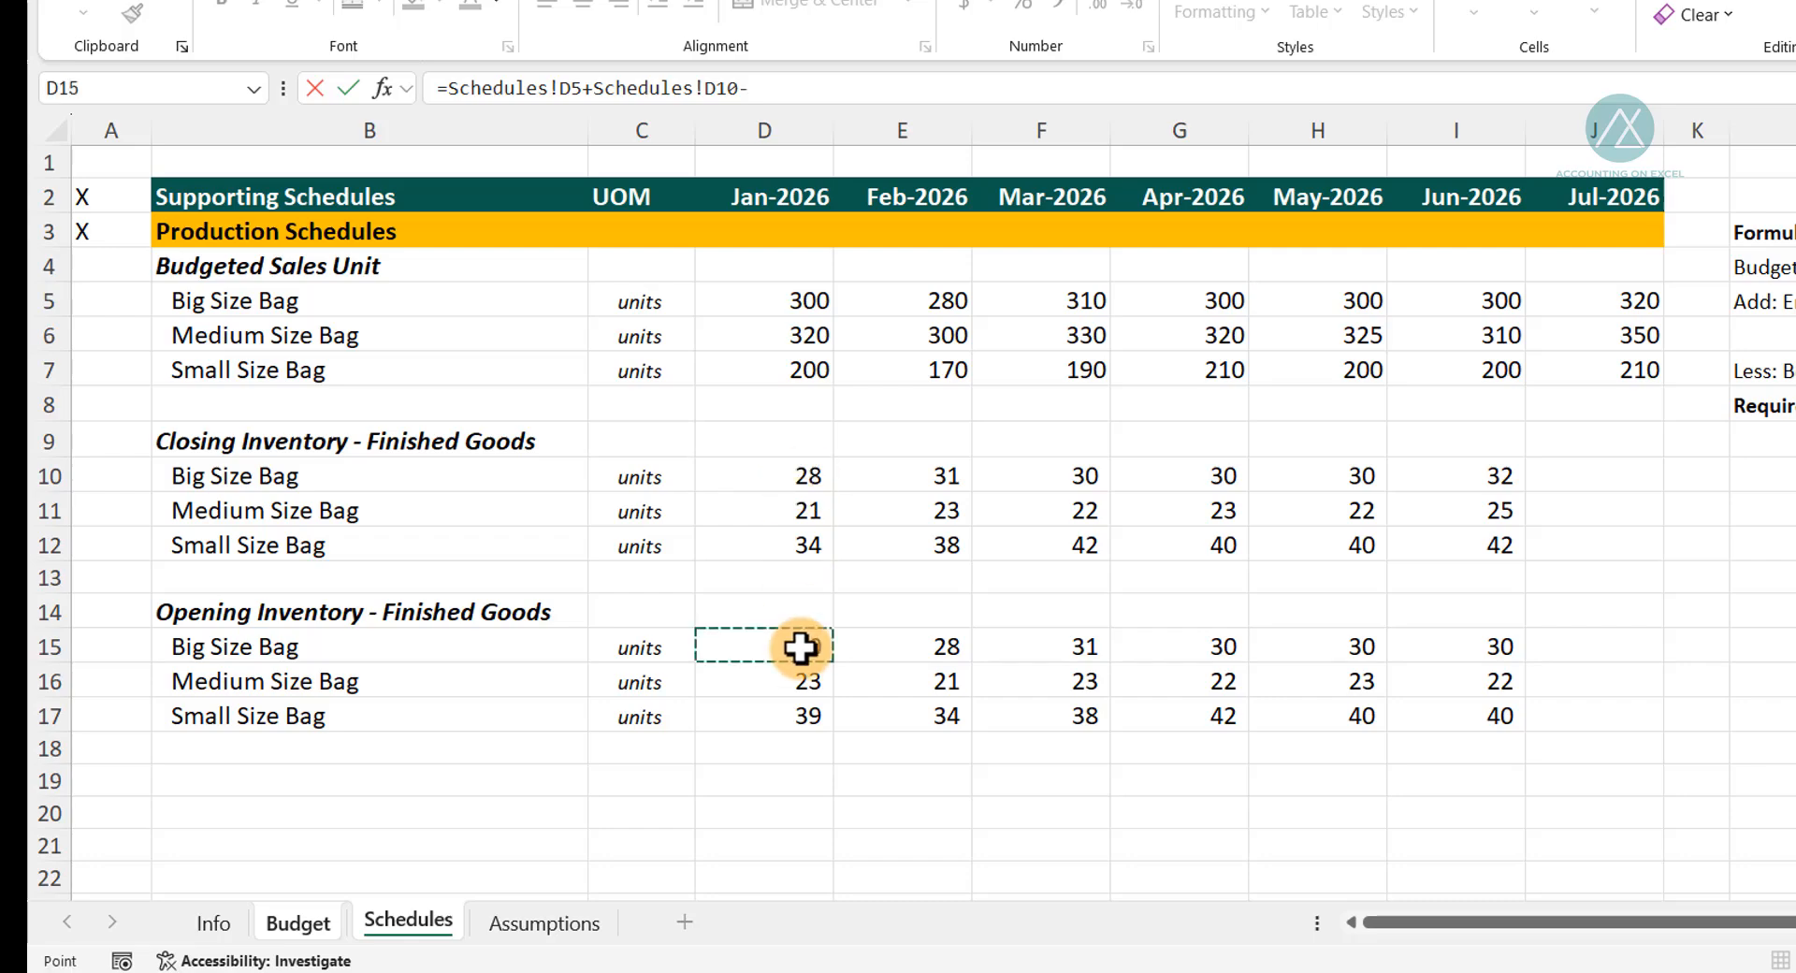
left_click(566, 91)
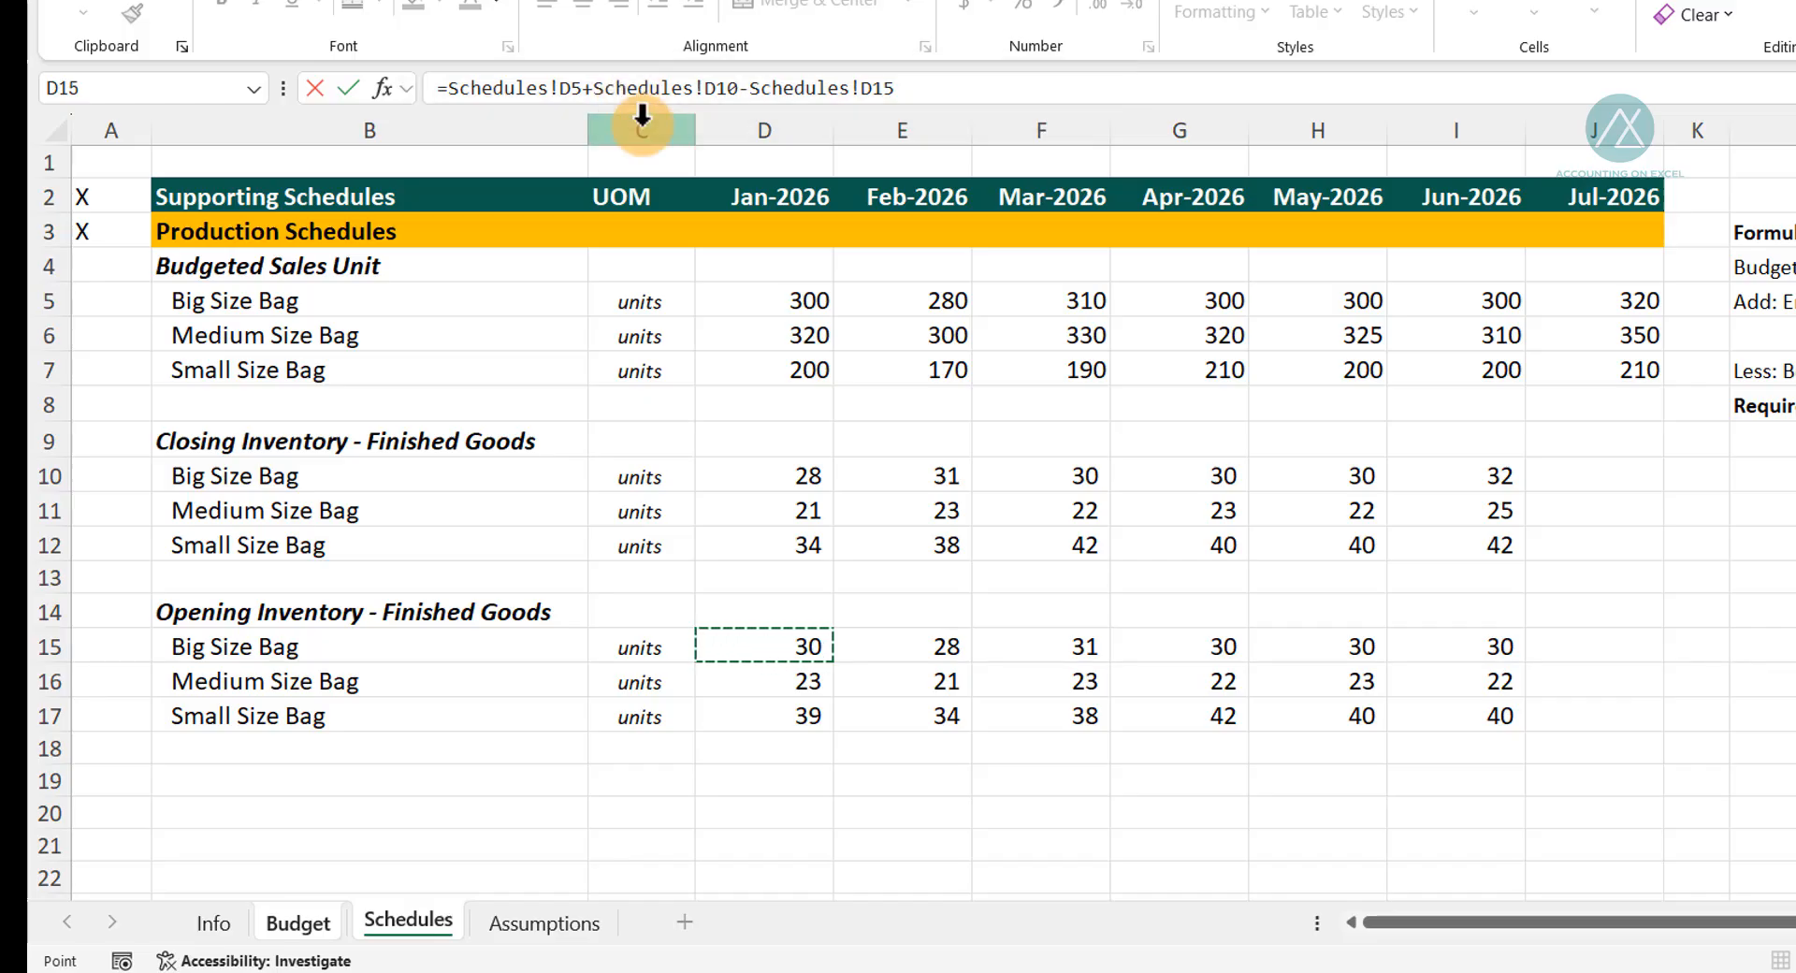
key("Return")
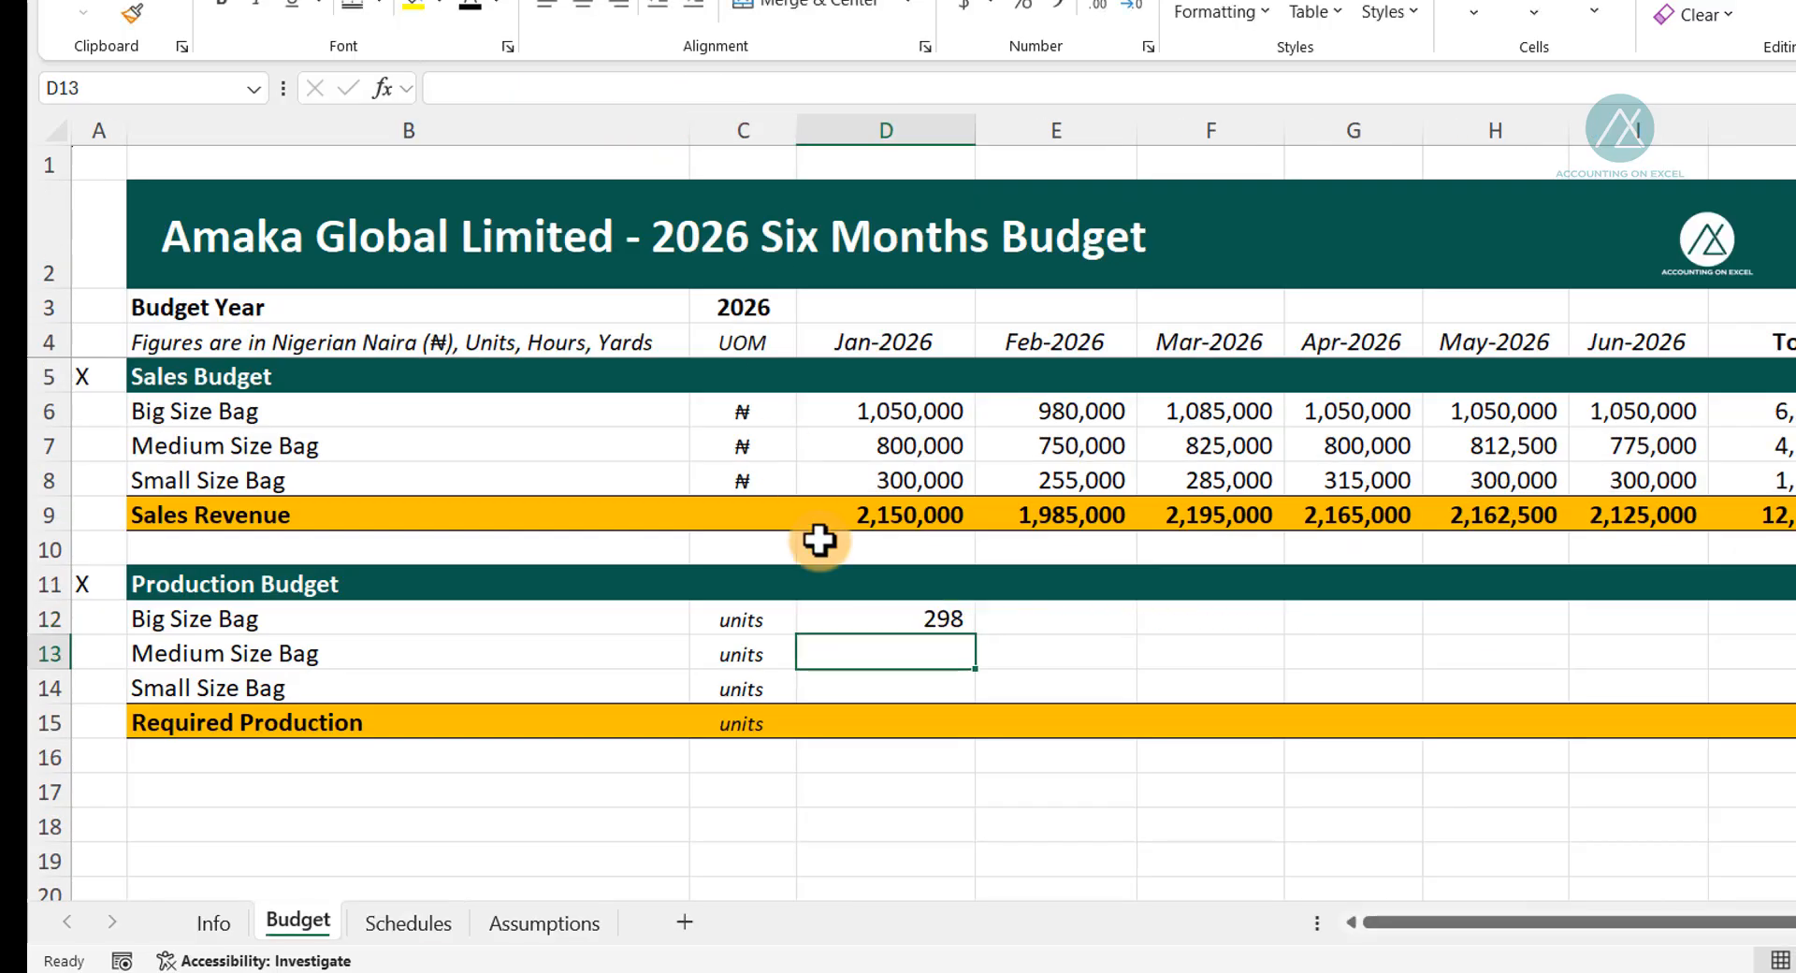
left_click(890, 619)
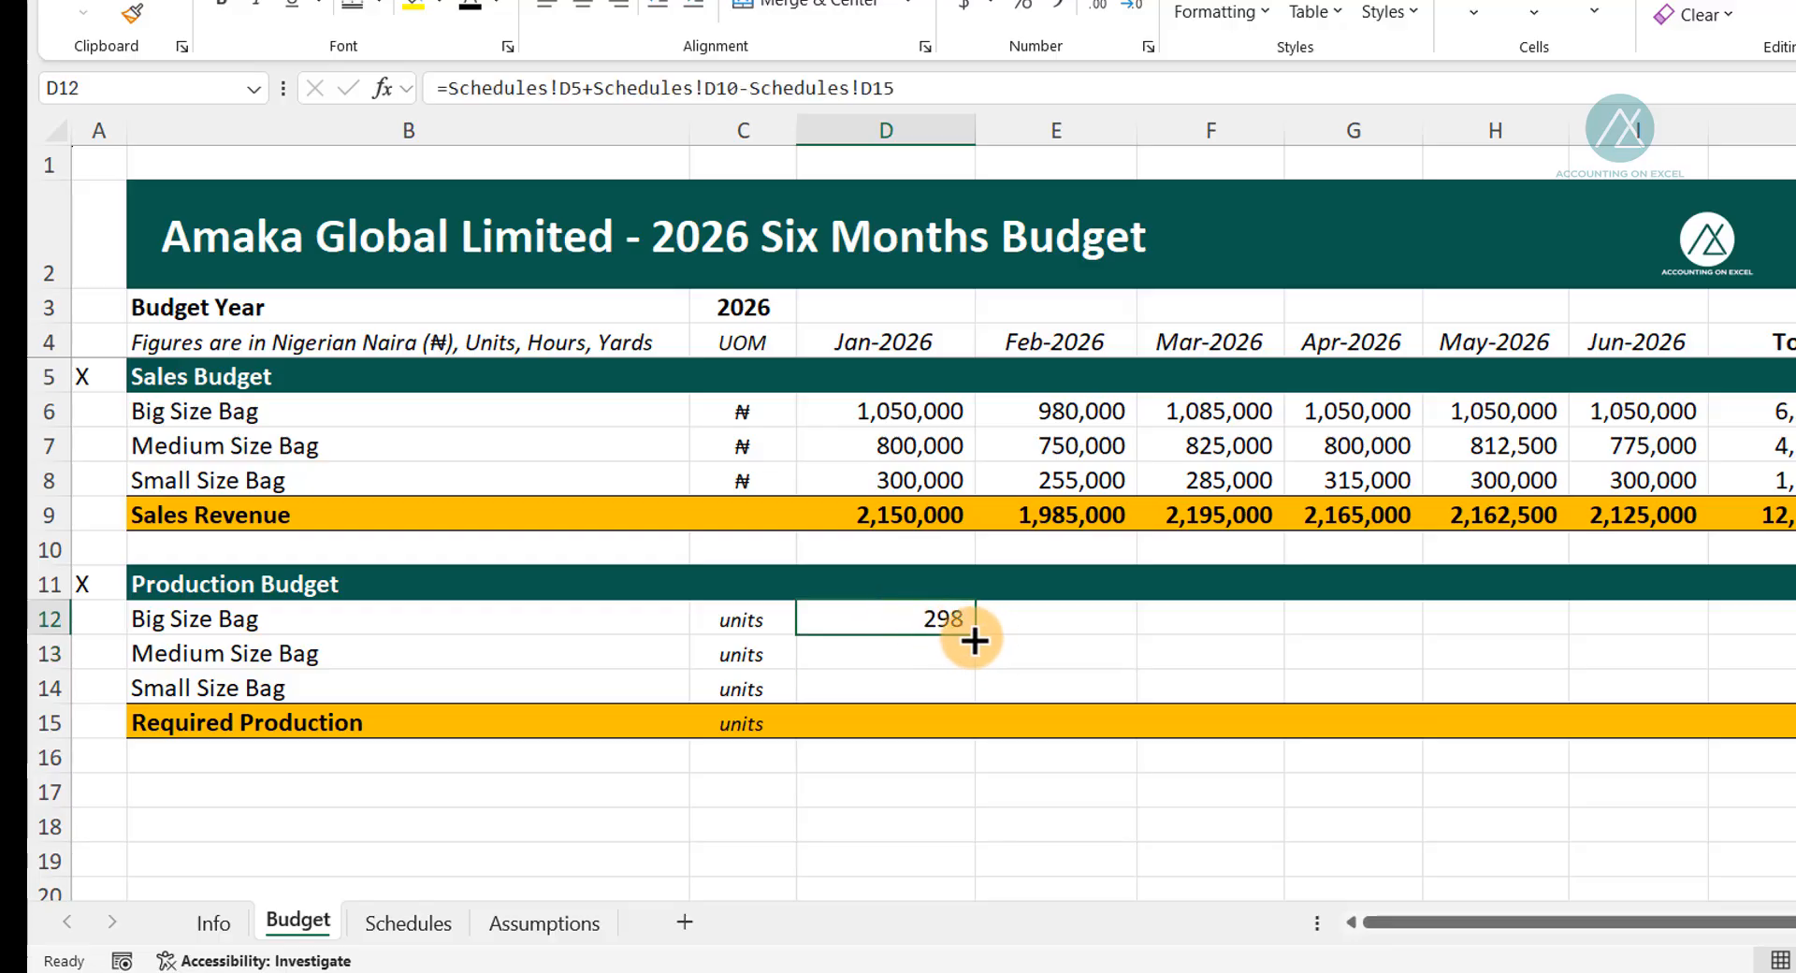
left_click_drag(974, 641, 1756, 677)
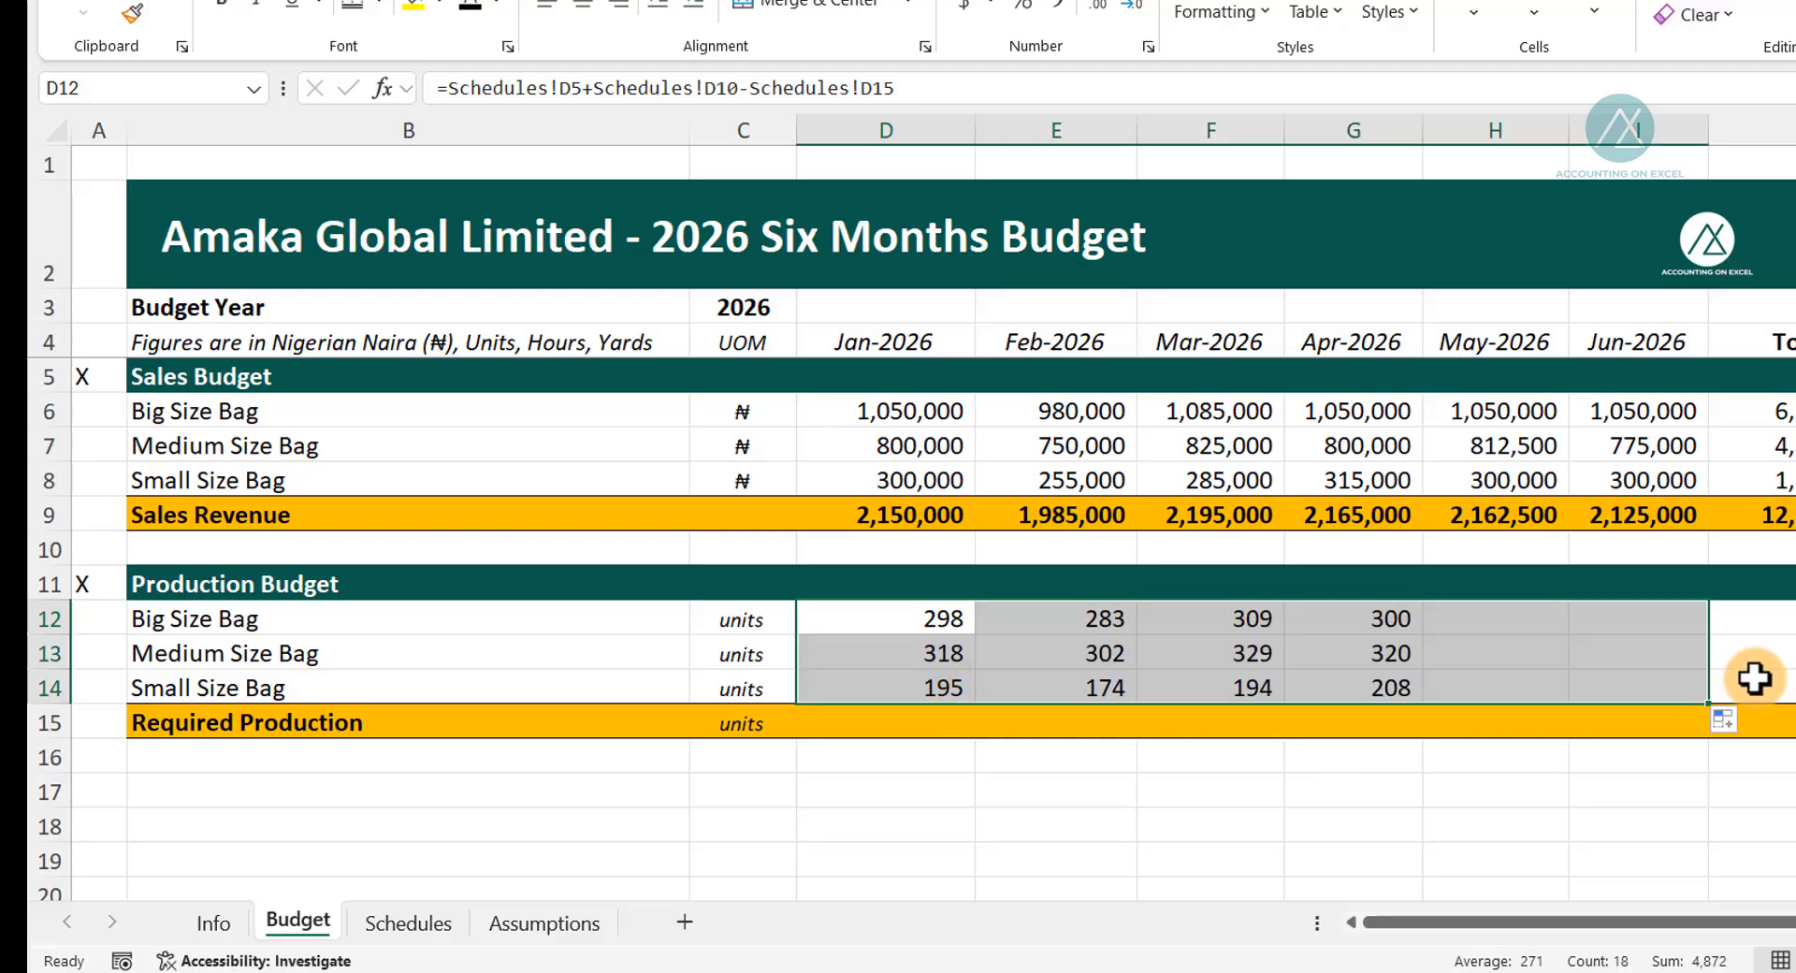
Total the January required production in D15 with a SUM of D12:D14.
left_click(863, 723)
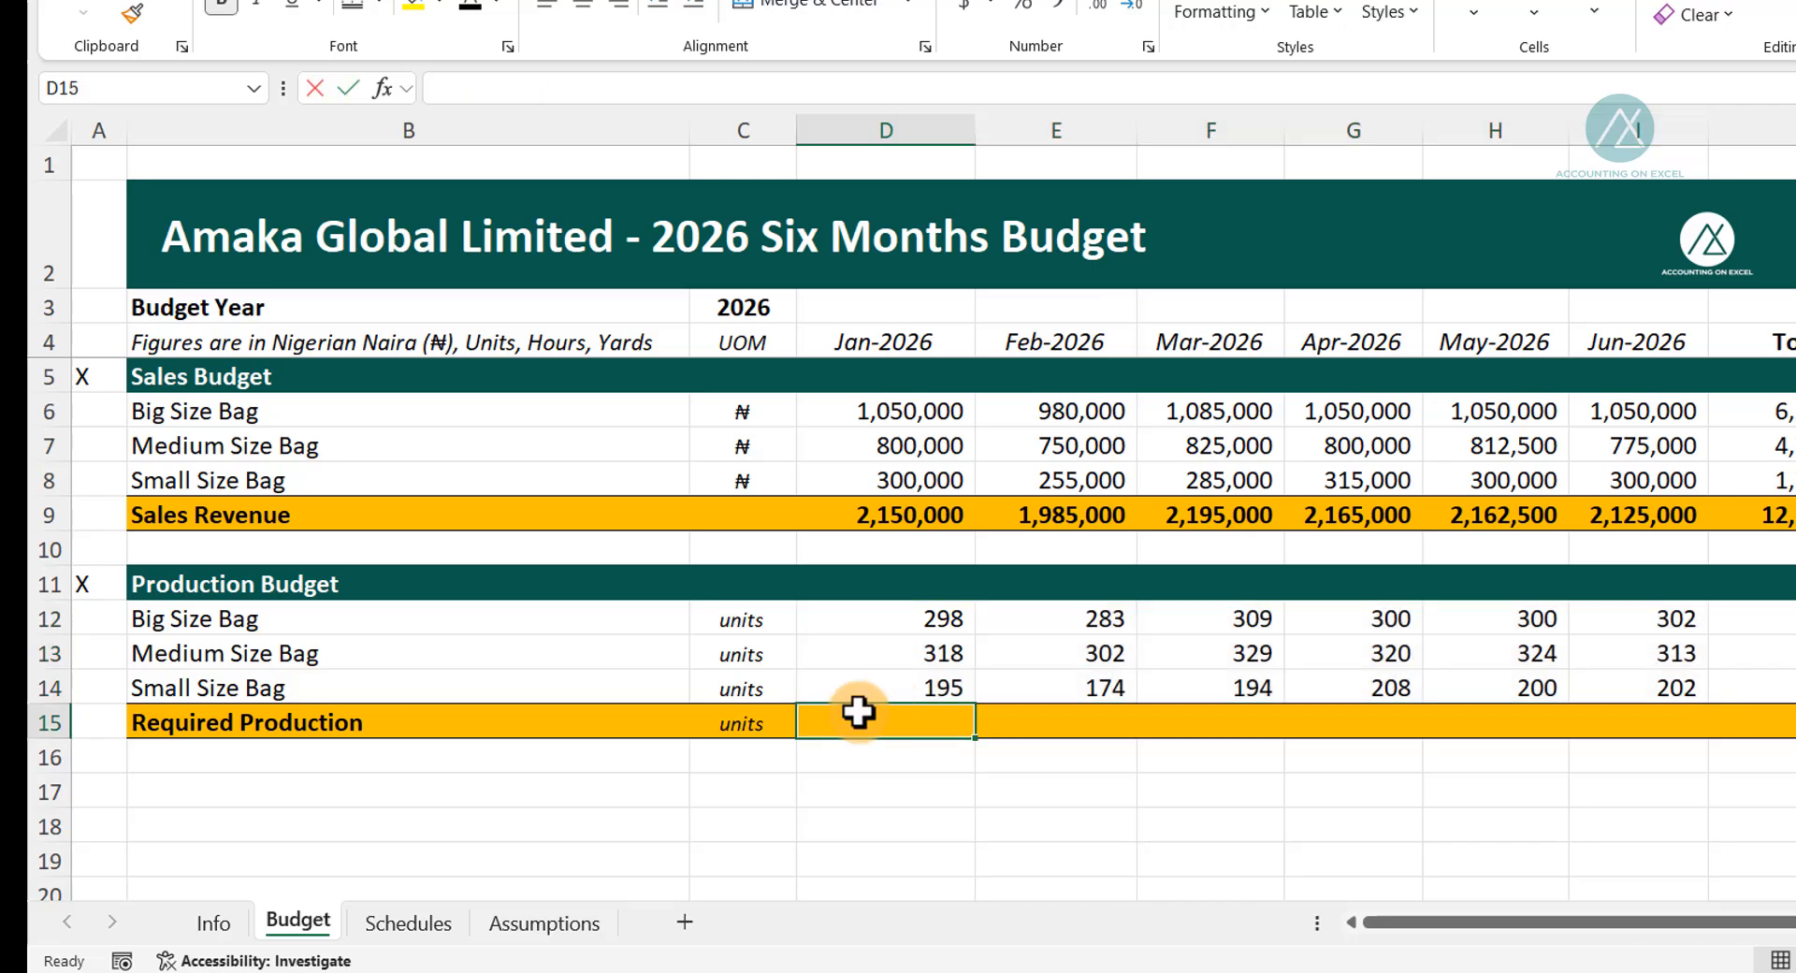
type("=sum")
key("Tab")
left_click(927, 609)
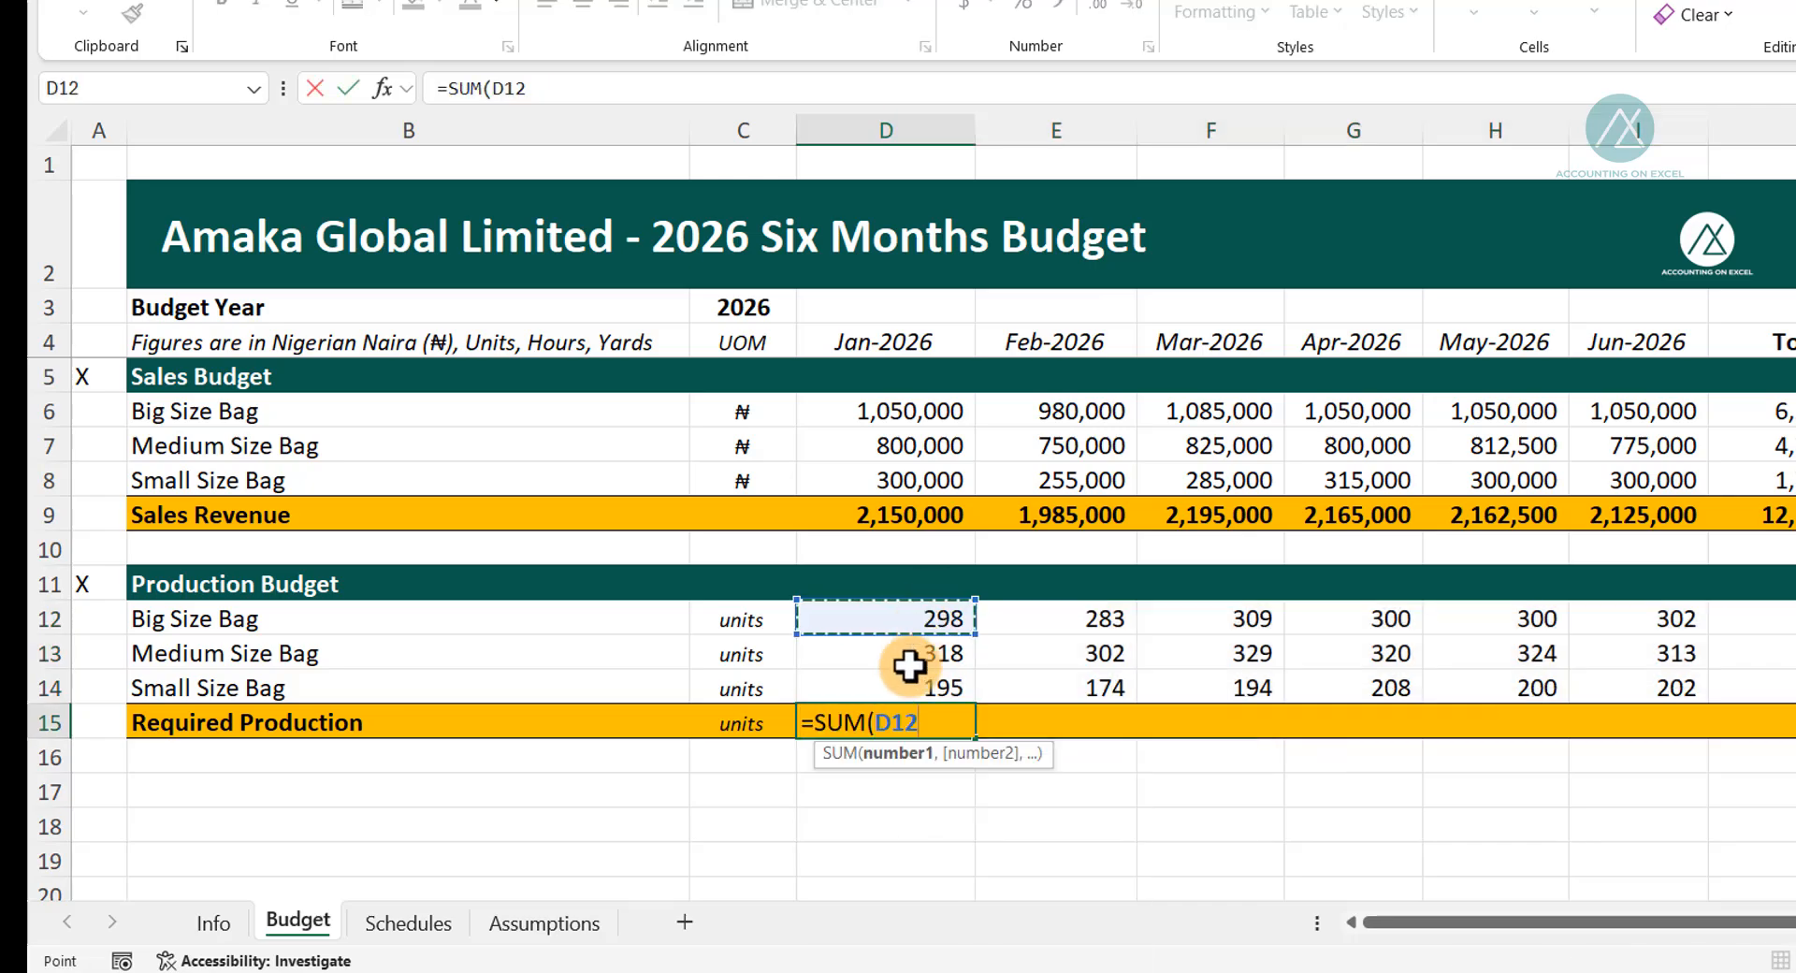
mouse_move(909, 666)
left_mouse_down()
mouse_move(945, 683)
mouse_move(906, 690)
left_mouse_up()
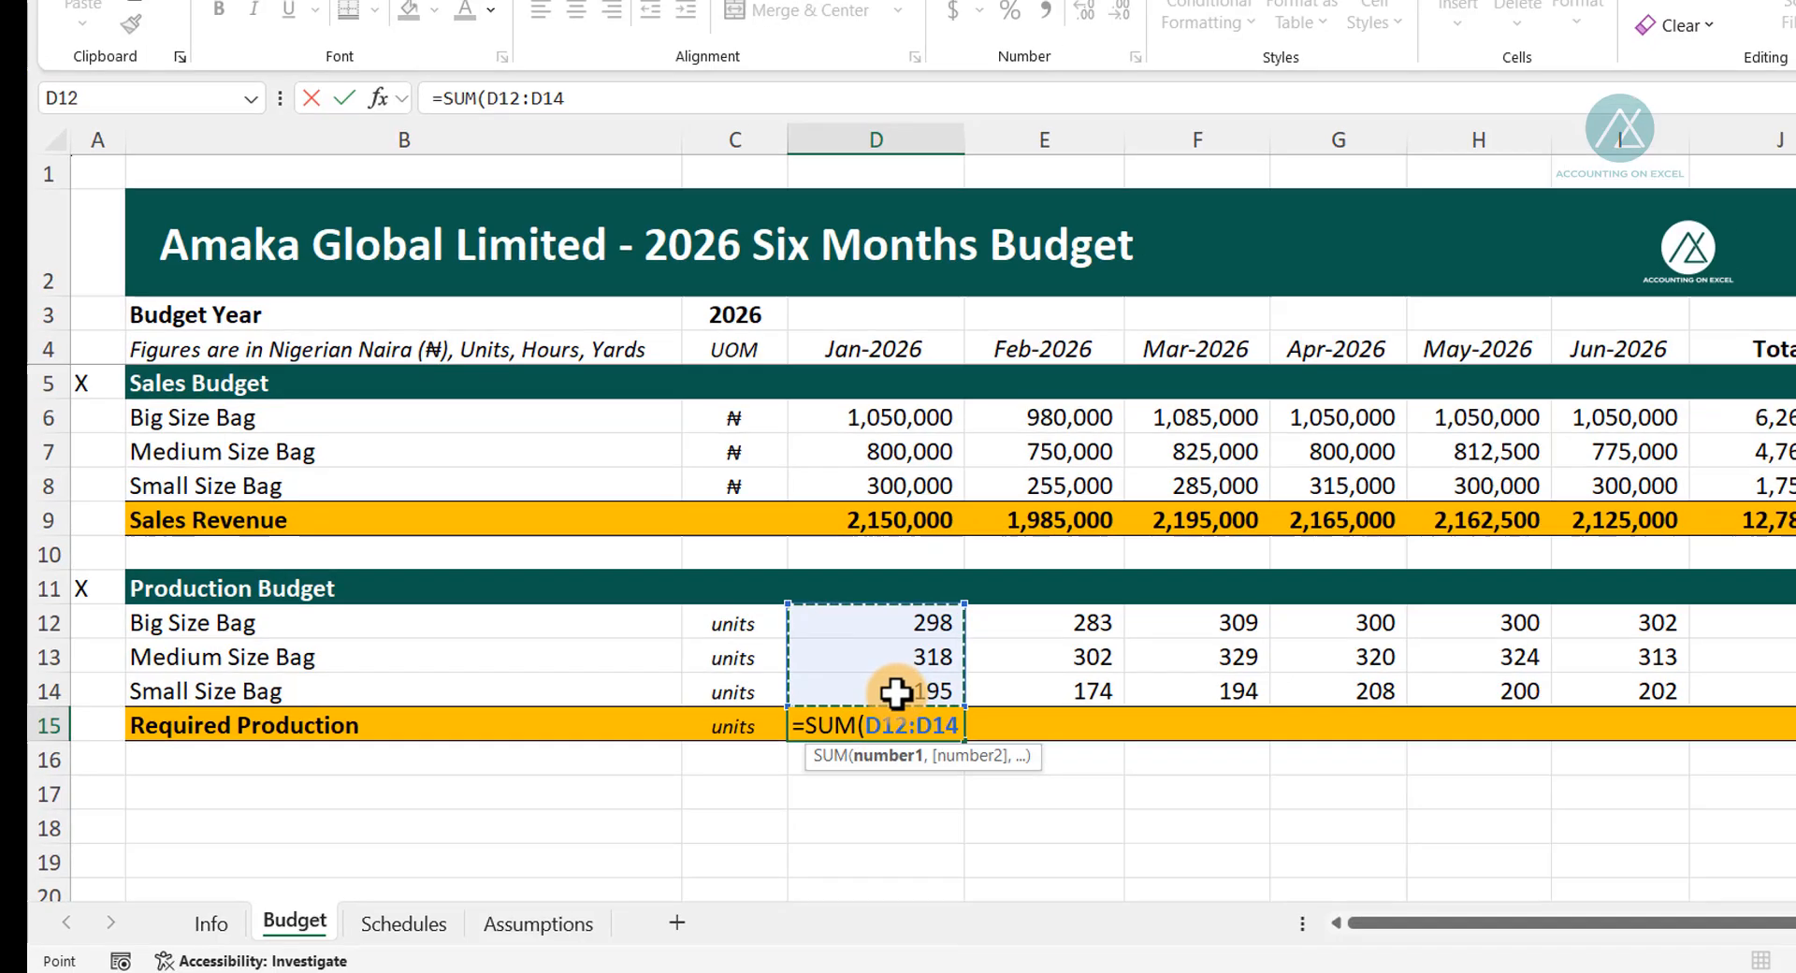
key("ctrl+Return")
Fill the required production total from D15 across to June 2026 in I15.
key("shift+Right")
key("shift+Right")
key("shift+Right")
key("shift+Right")
key("shift+Right")
key("shift+Right")
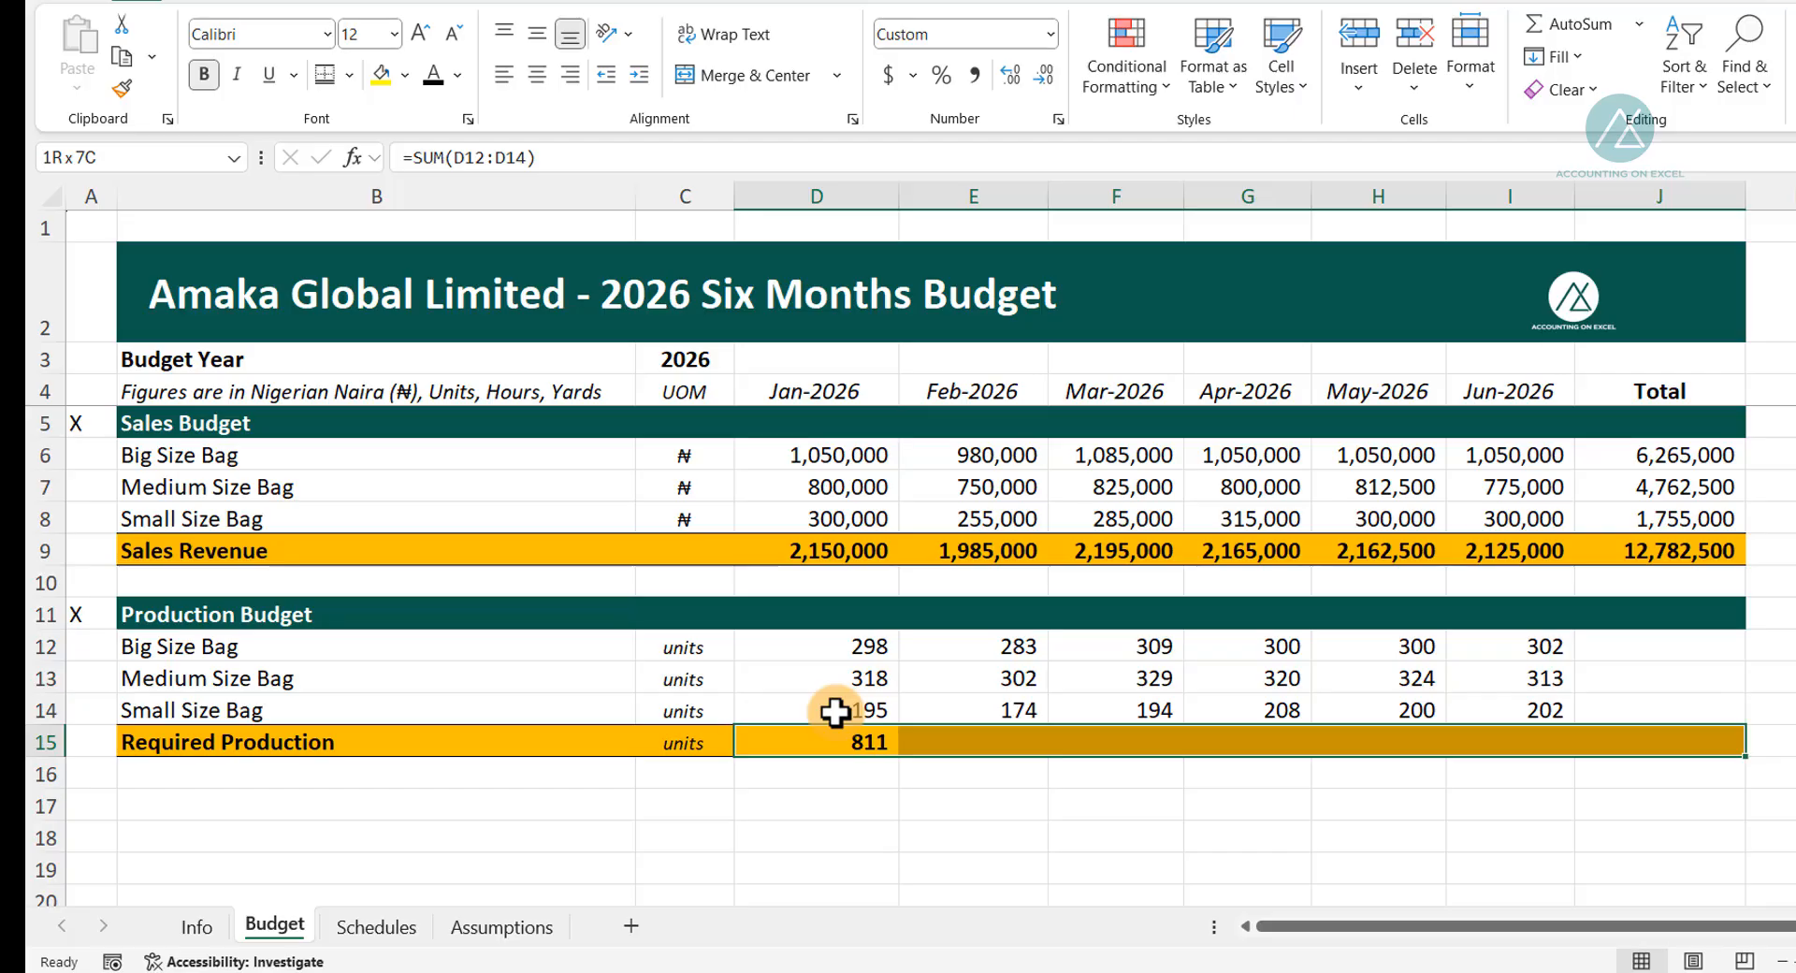
left_click(865, 741)
left_click_drag(895, 763, 1576, 760)
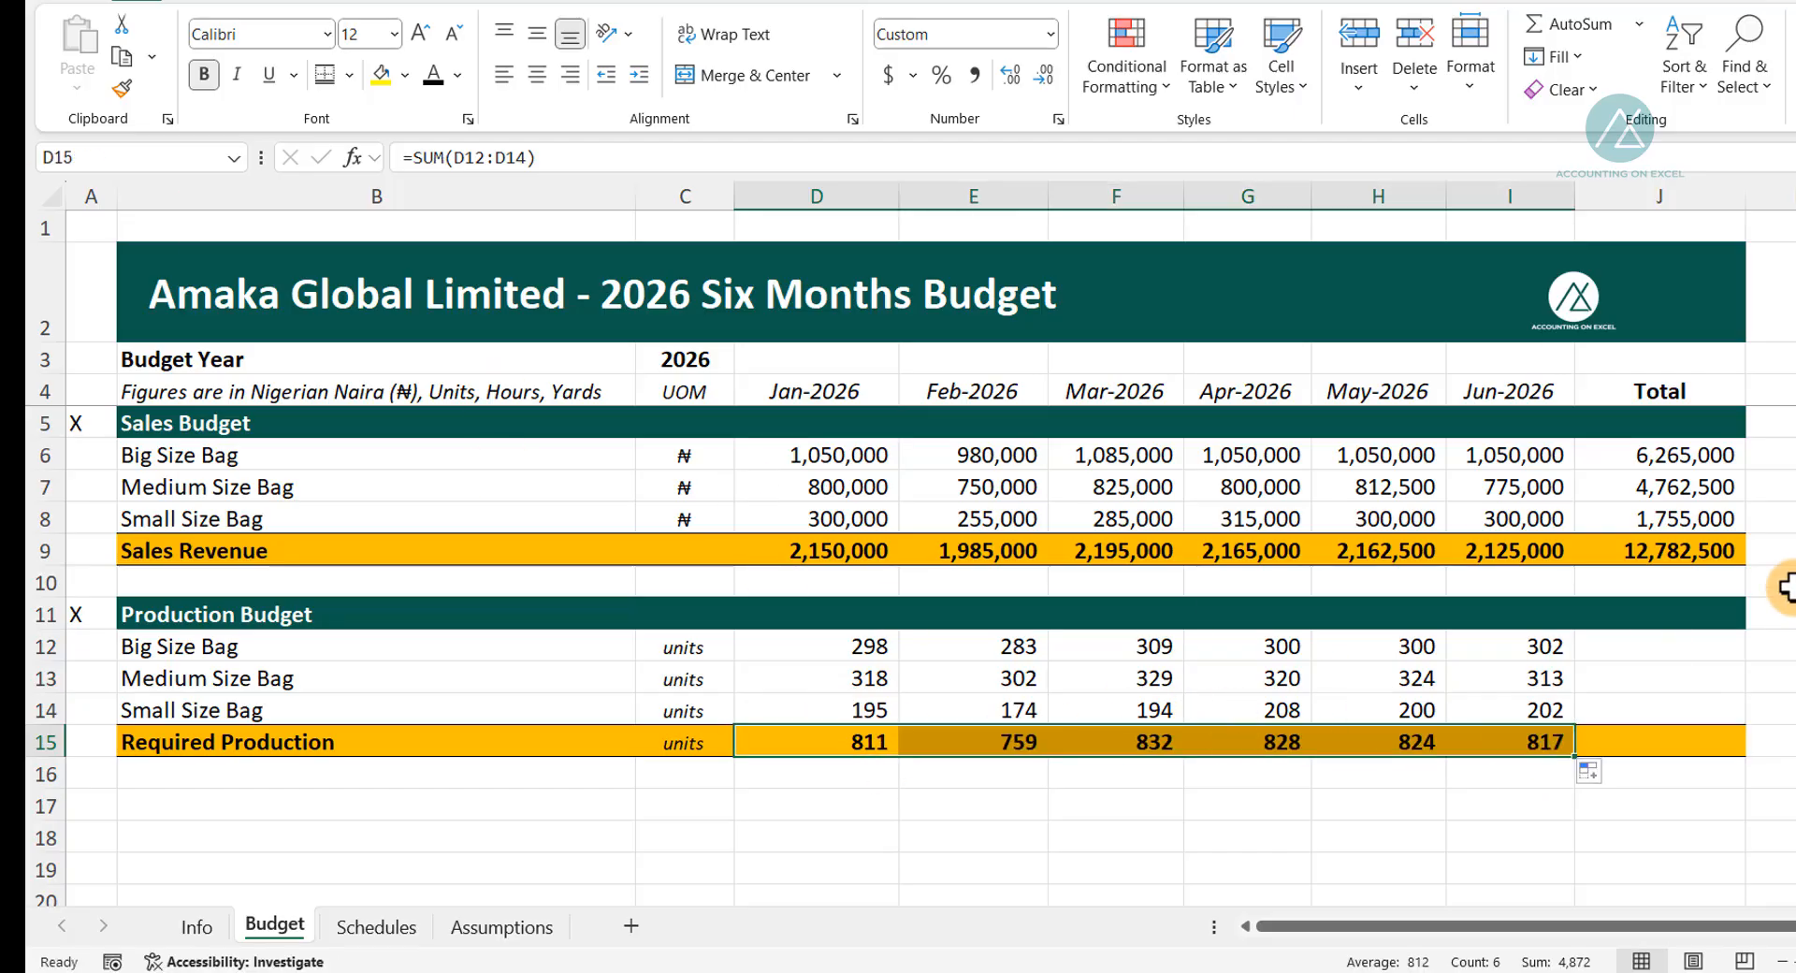
Total the six months of big size bag production in J12 with a SUM of D12:I12 and fill it down to the small size bag.
left_click(1624, 640)
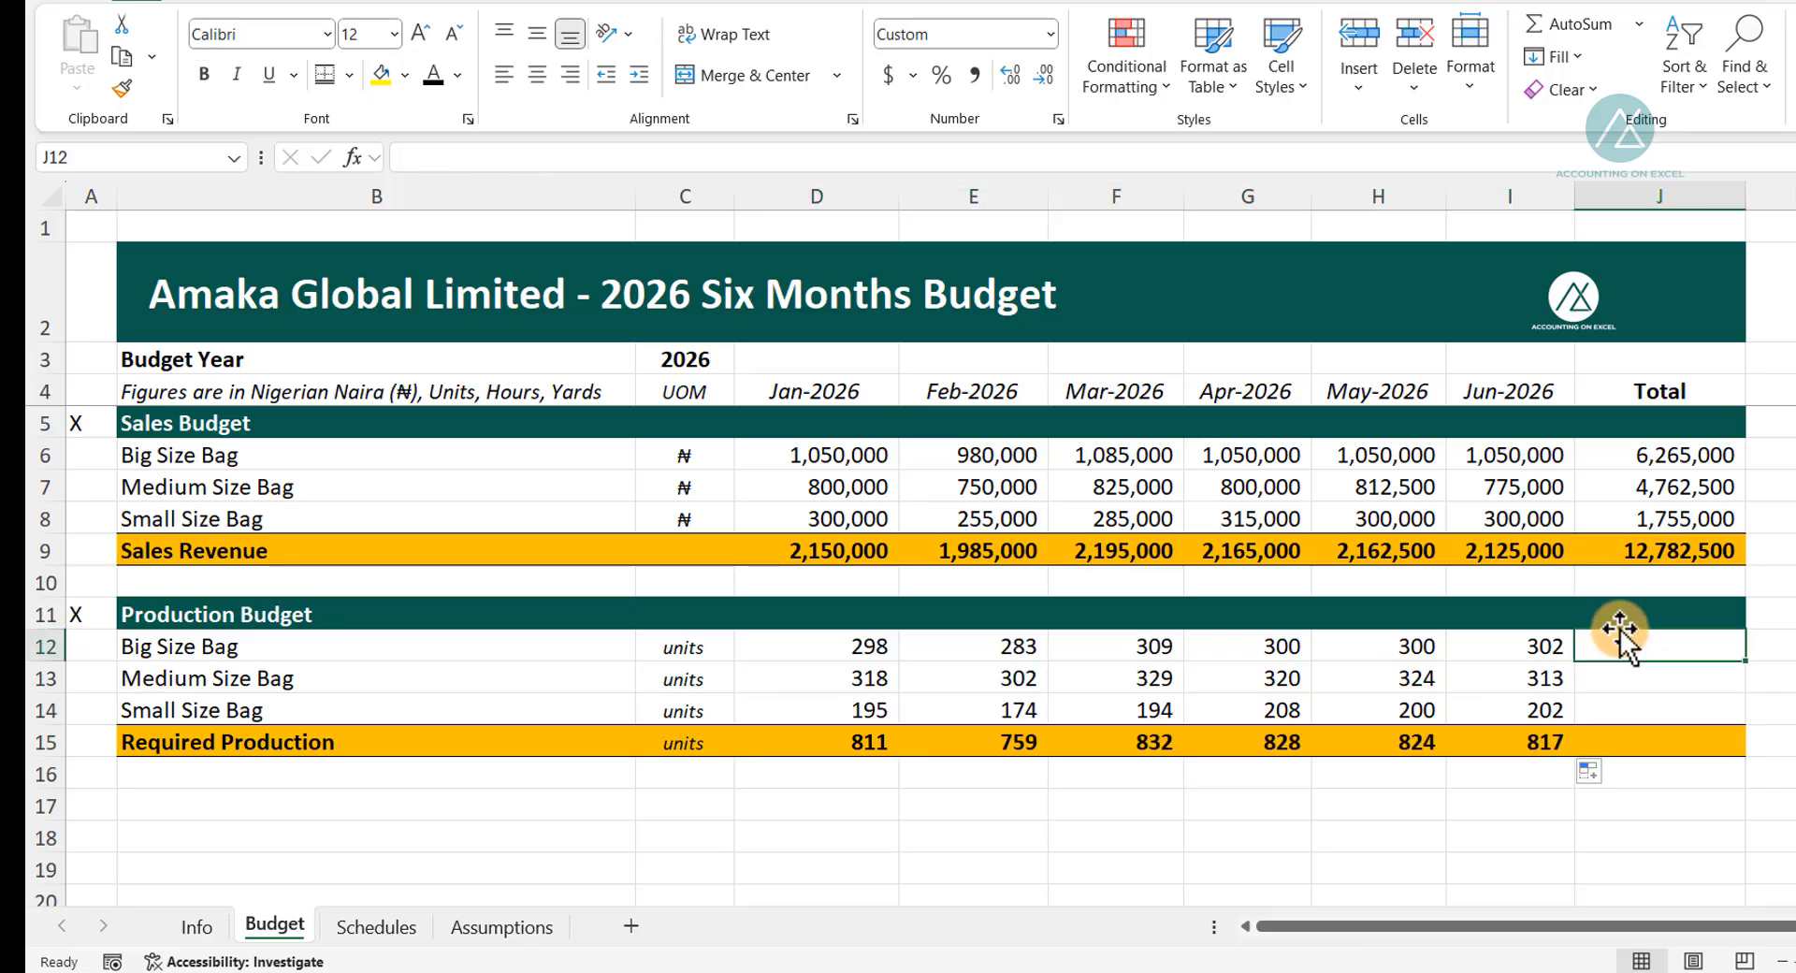
type("=sum")
key("Tab")
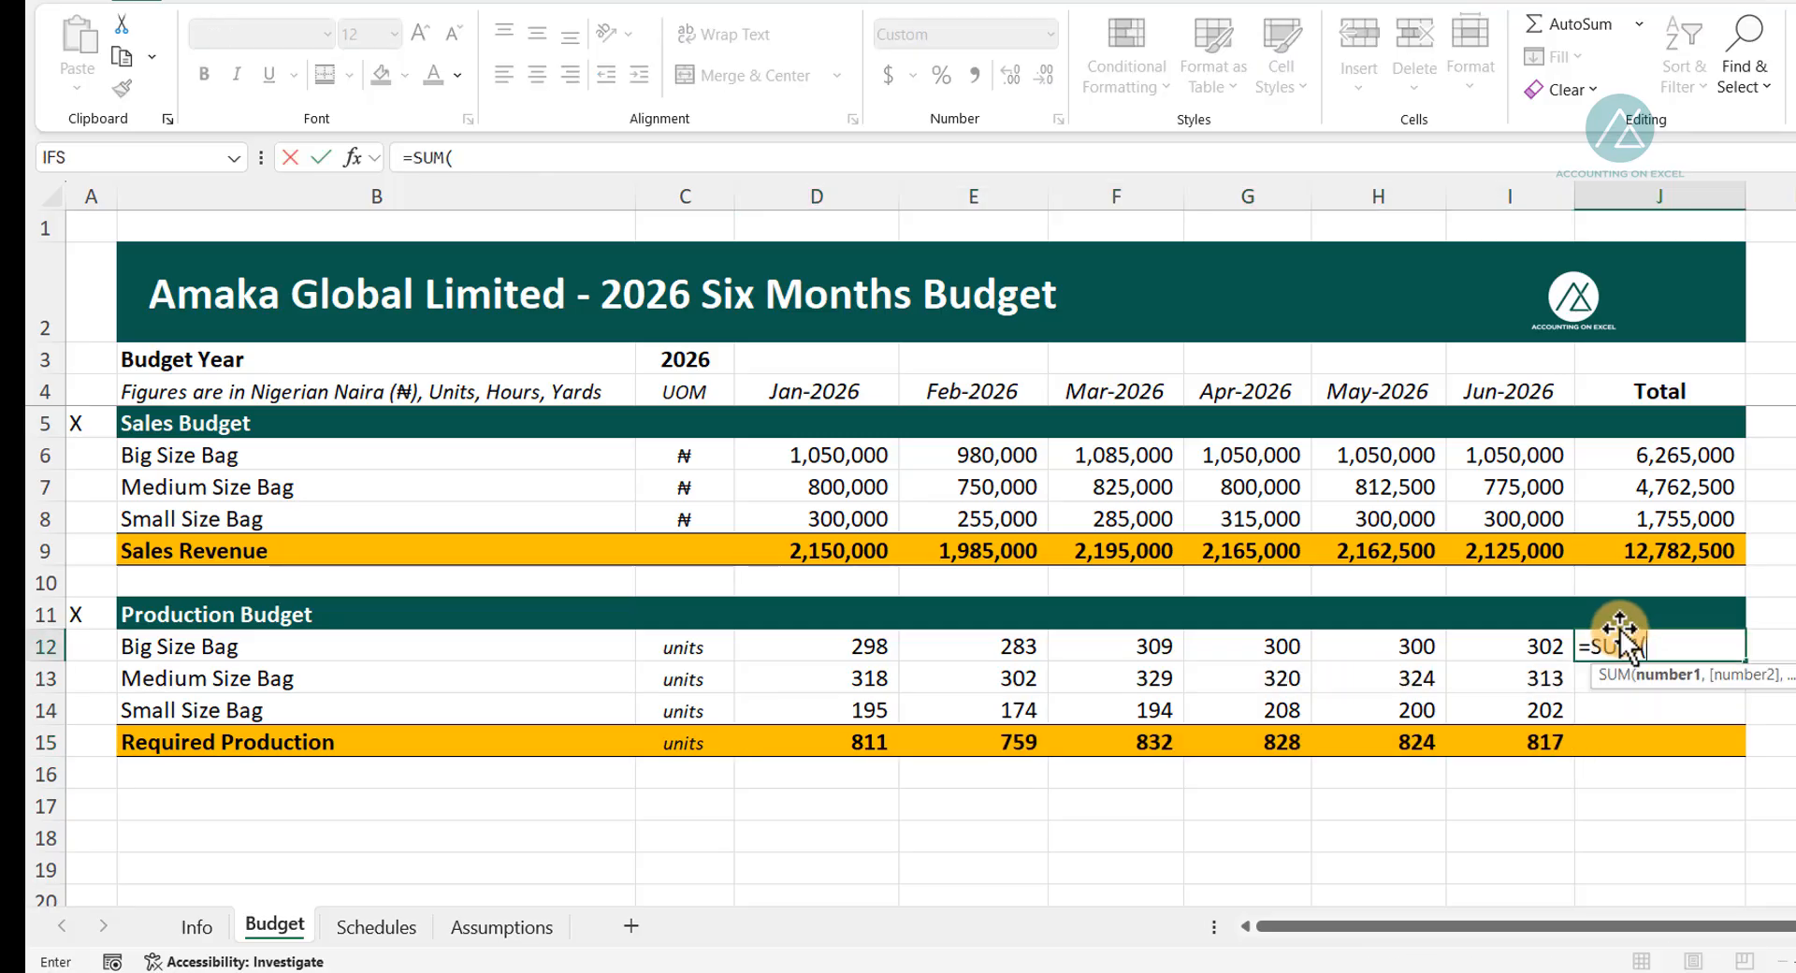
left_click(847, 645)
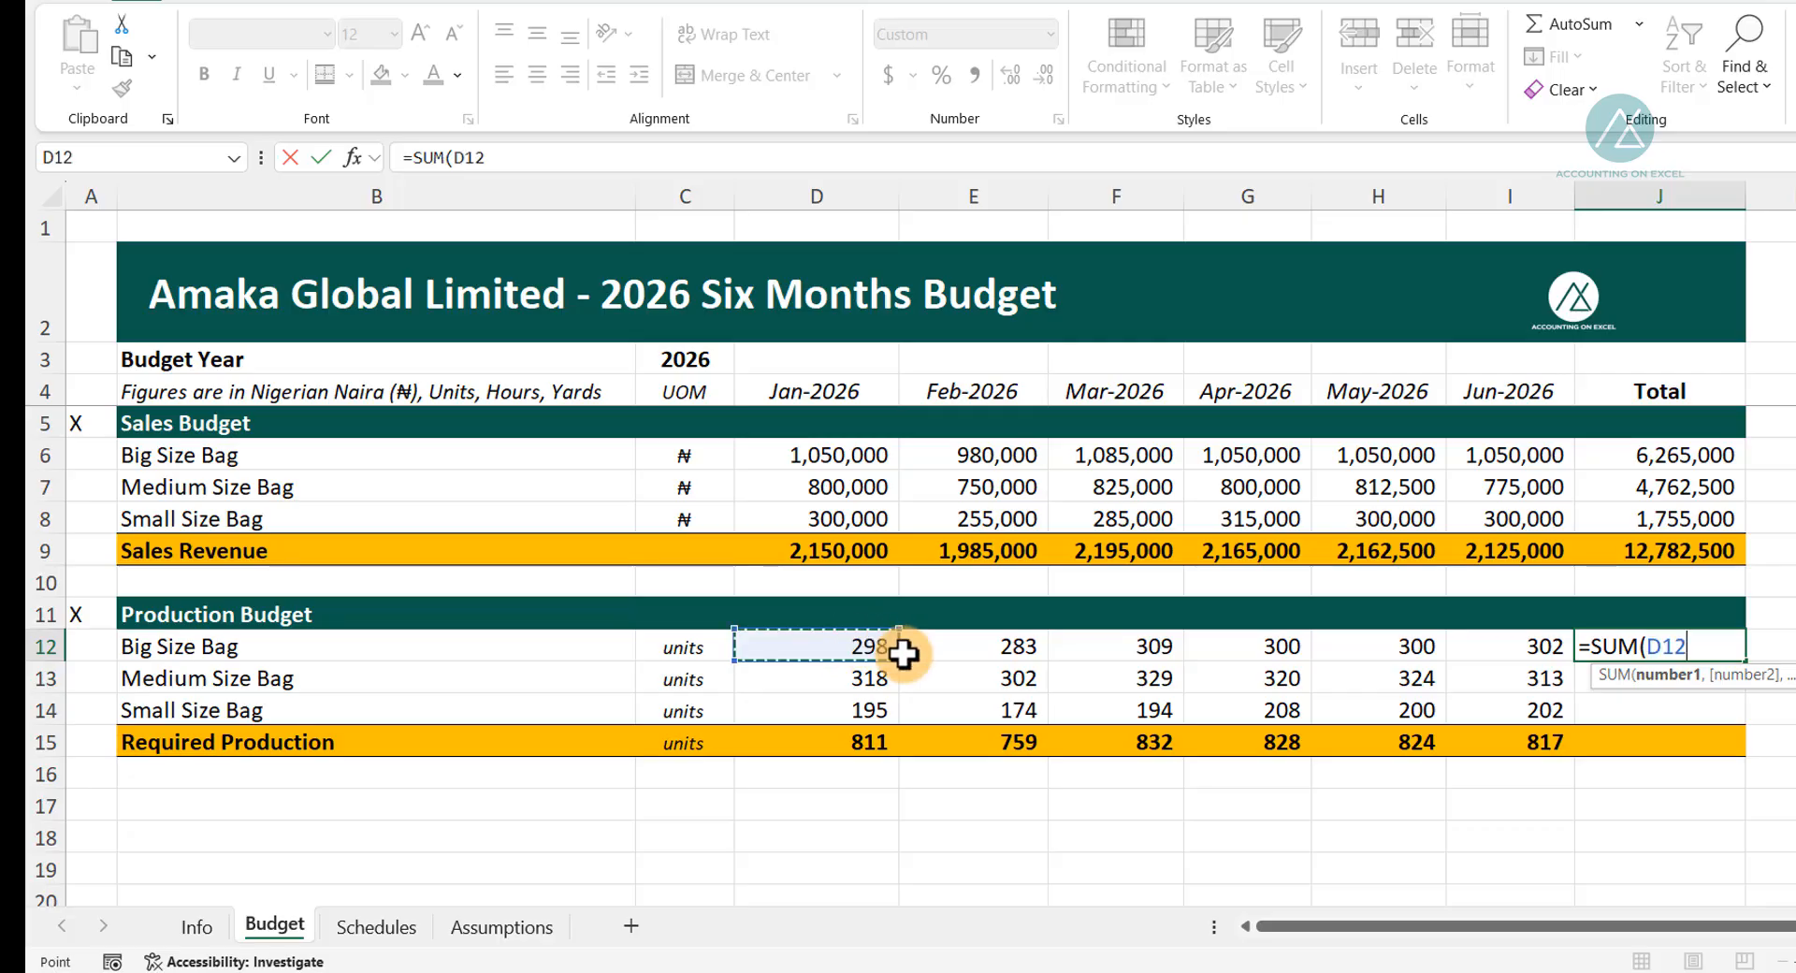
left_click_drag(903, 653, 1504, 625)
key("Return")
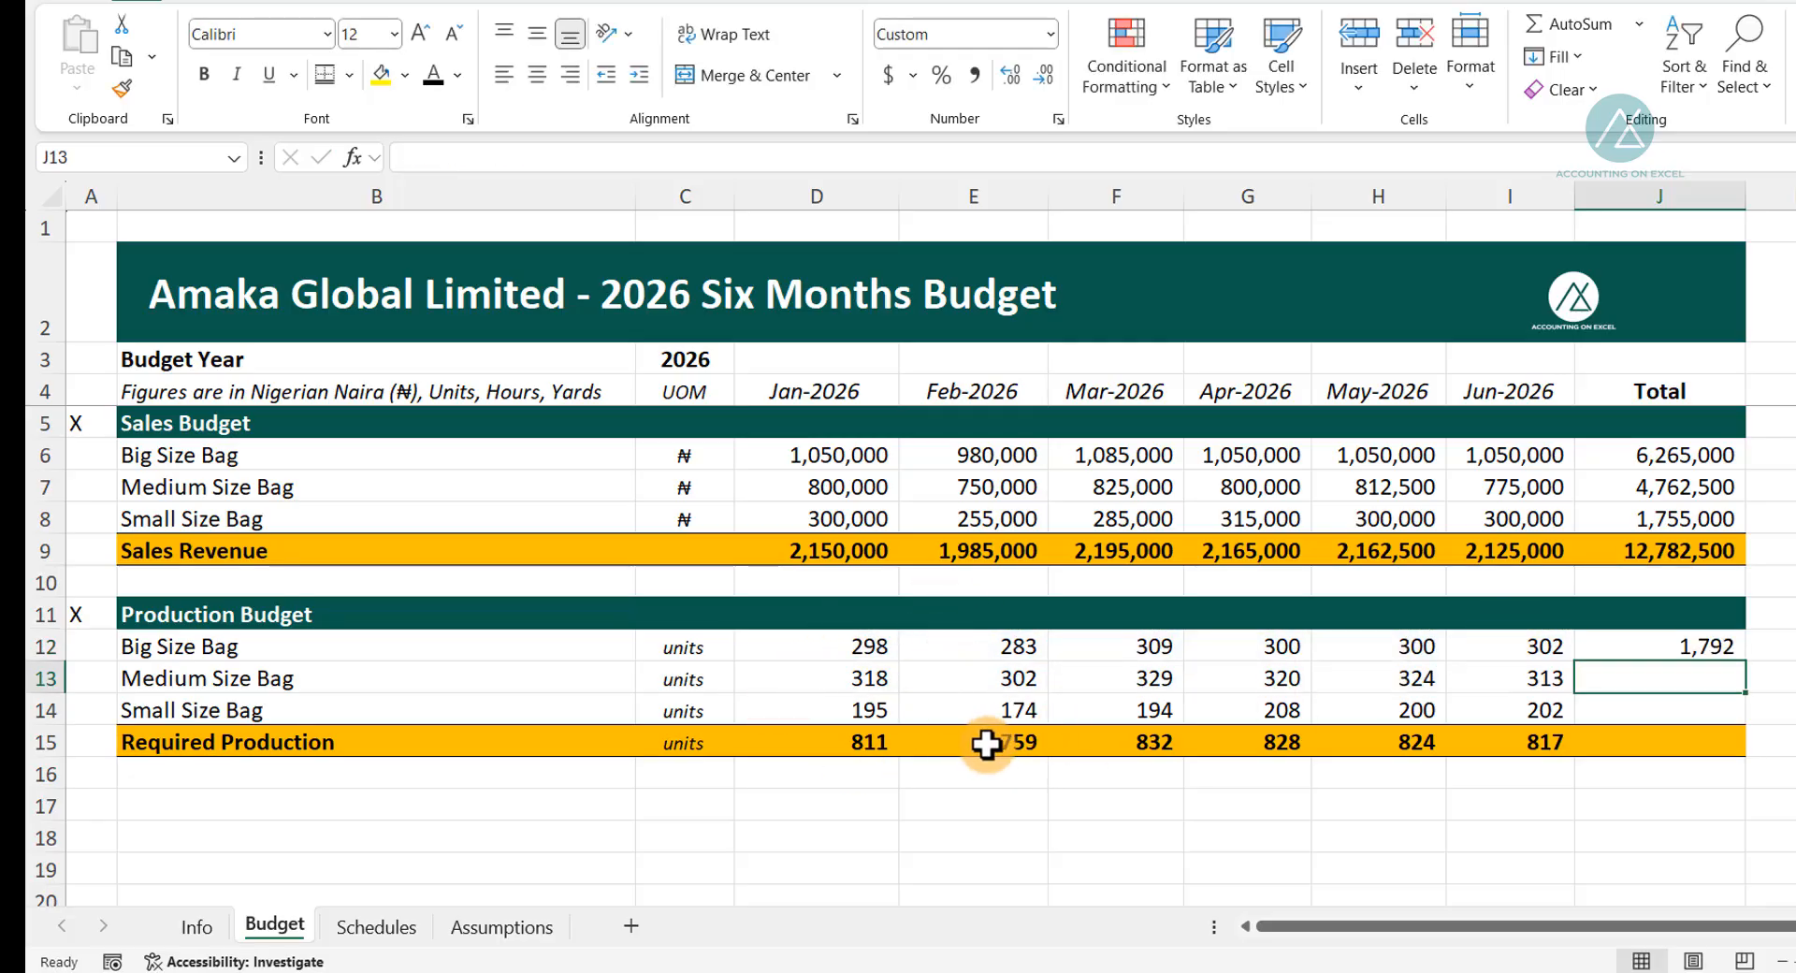
left_click(1677, 639)
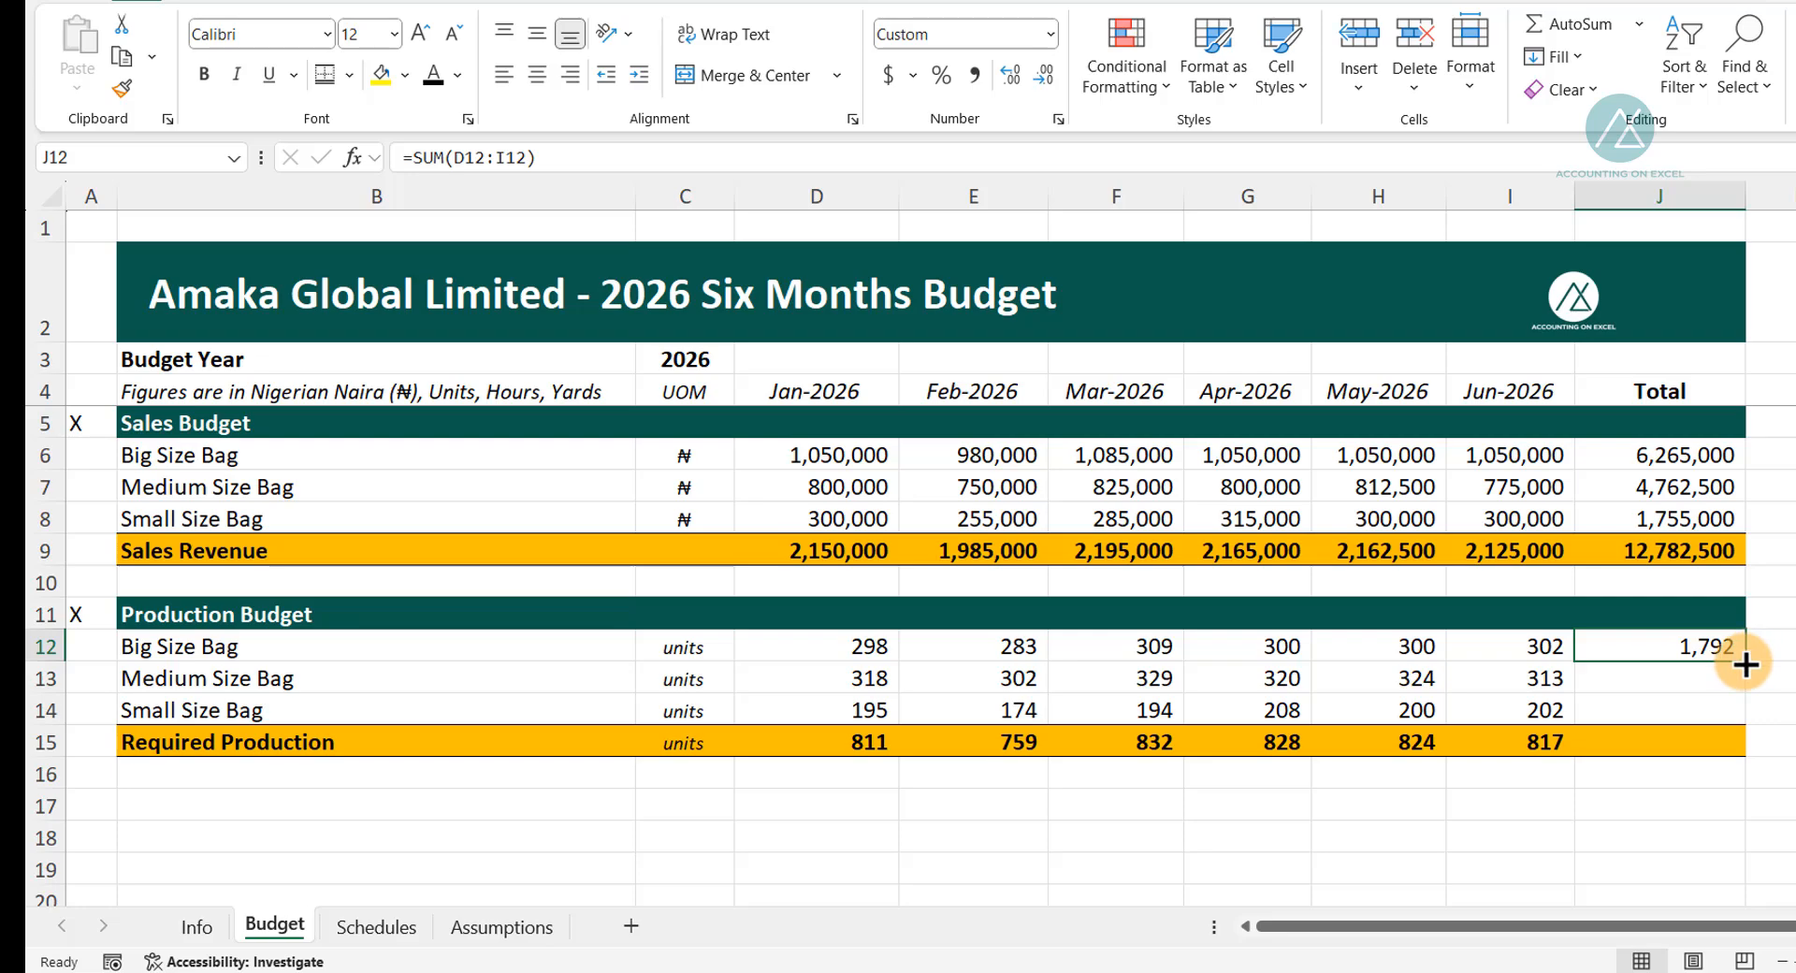
left_click_drag(1746, 664, 1728, 718)
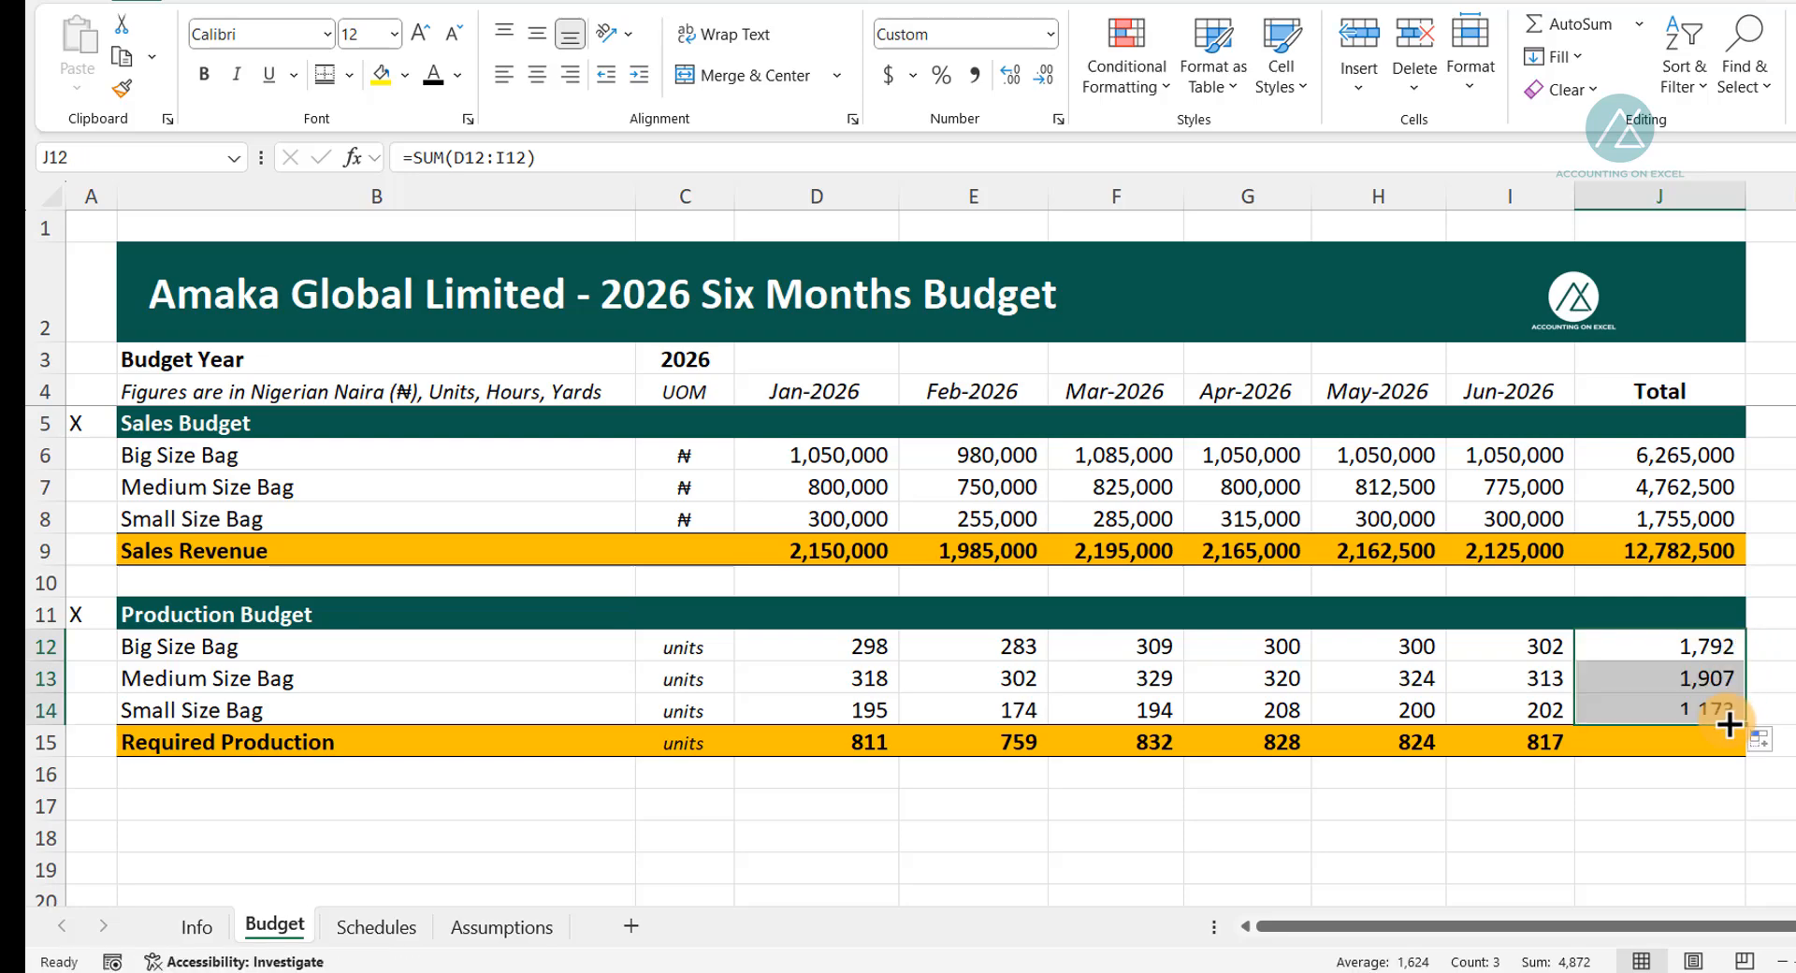
Calculate the overall required production in J15 of the Total column with a SUM of J12:J14.
left_click(1674, 740)
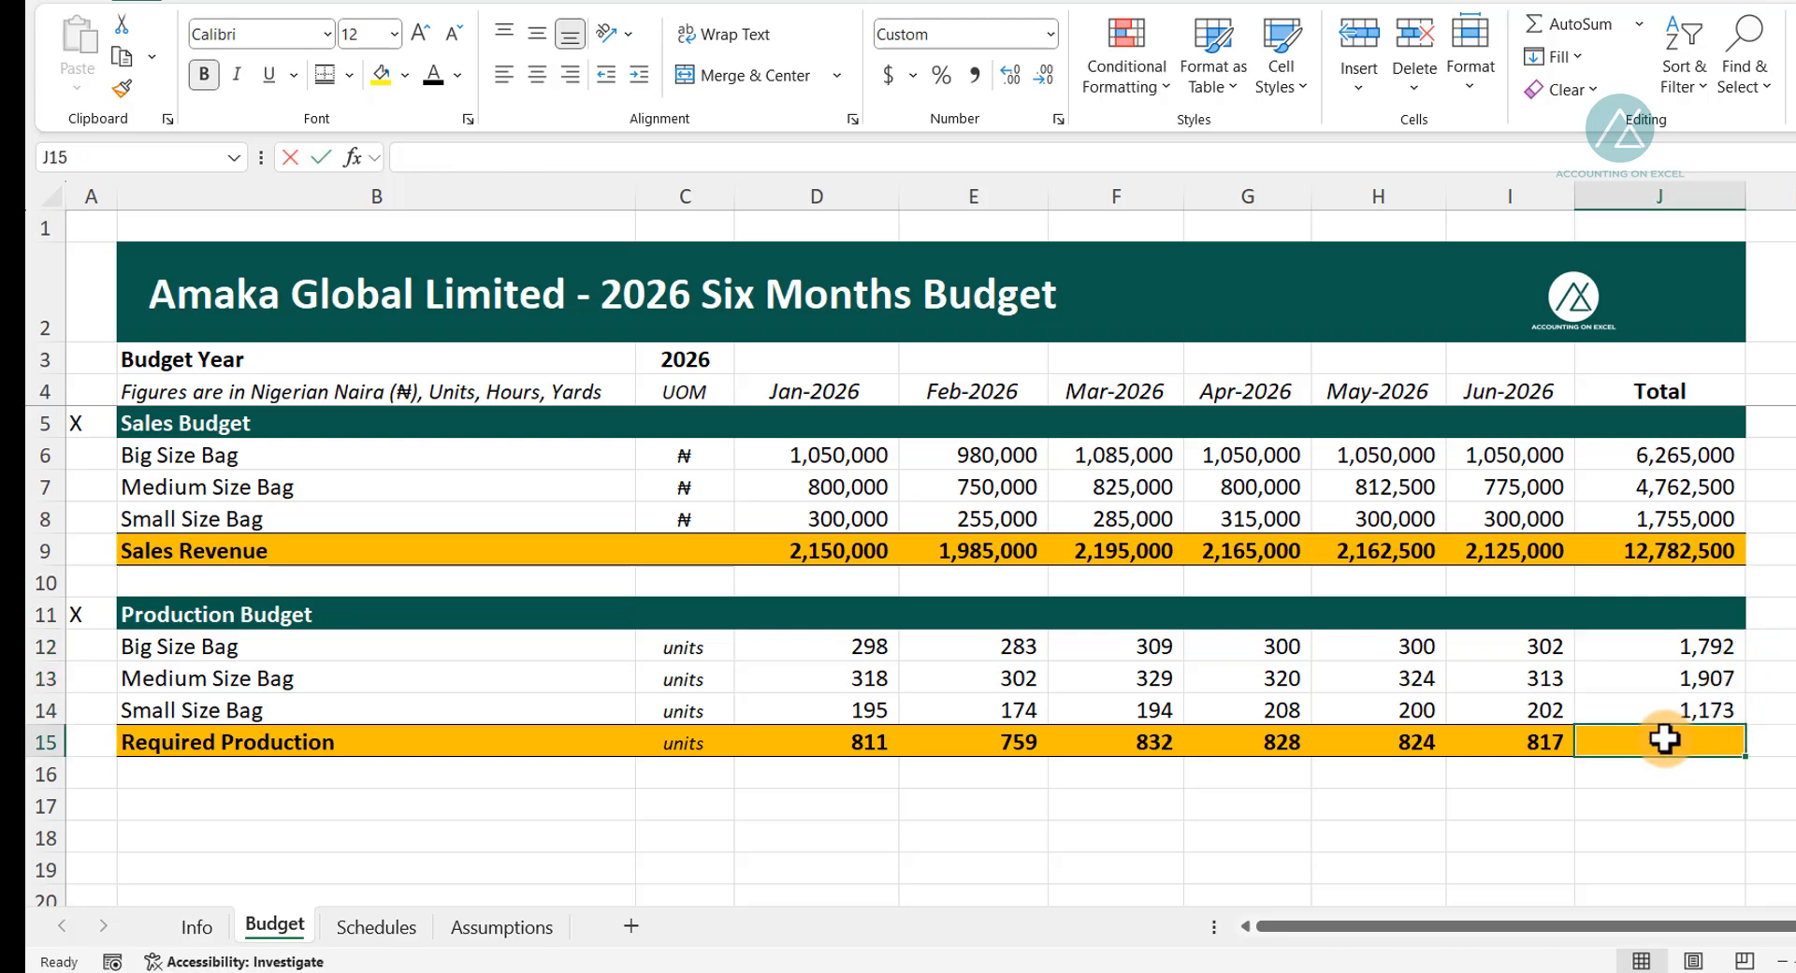
type("=SUM(")
left_click_drag(1675, 645, 1678, 708)
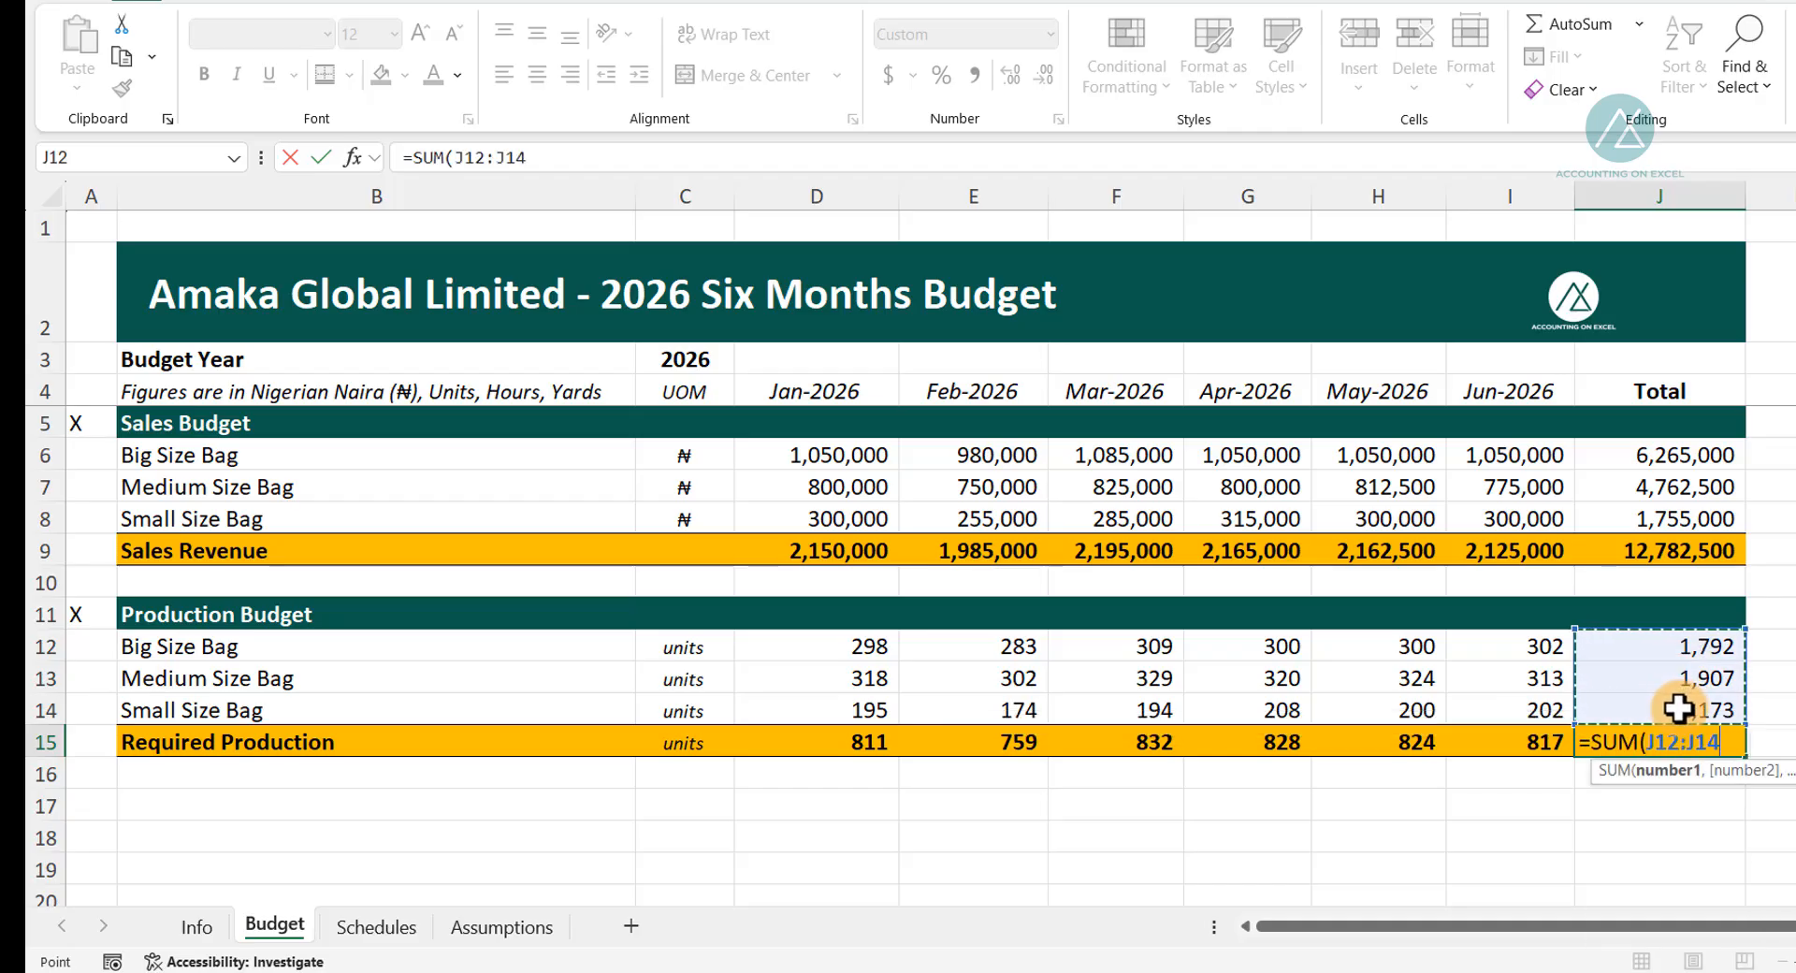
key("Return")
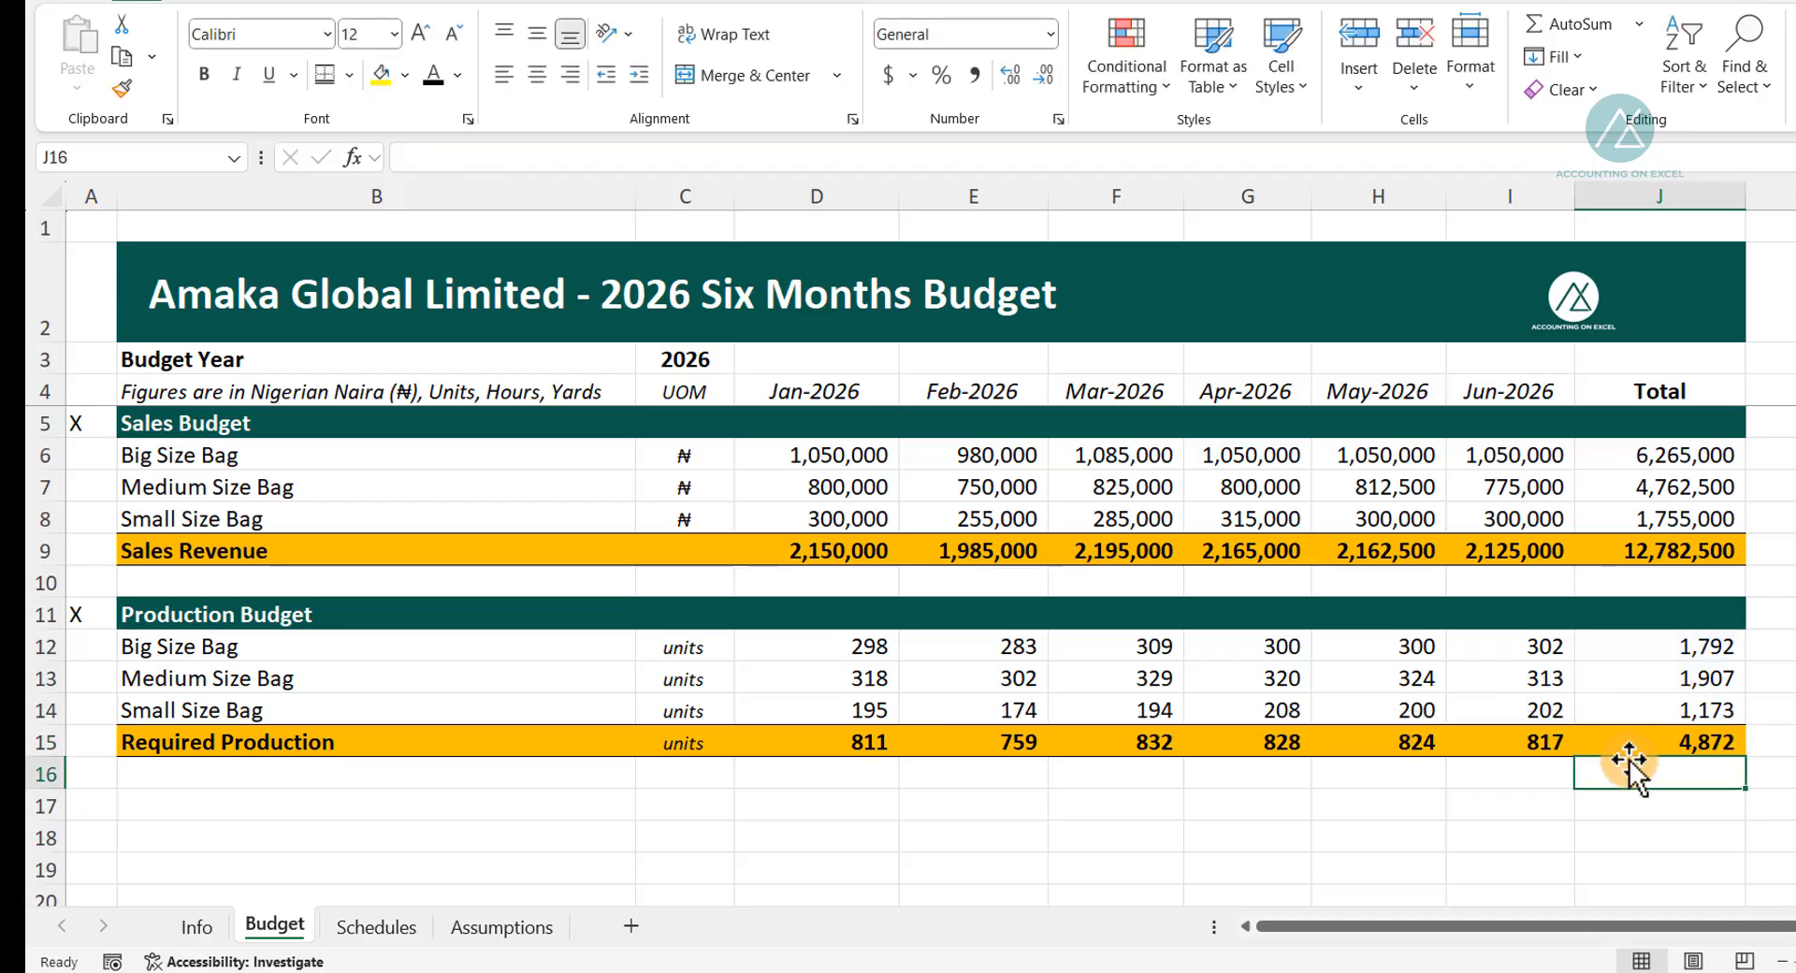